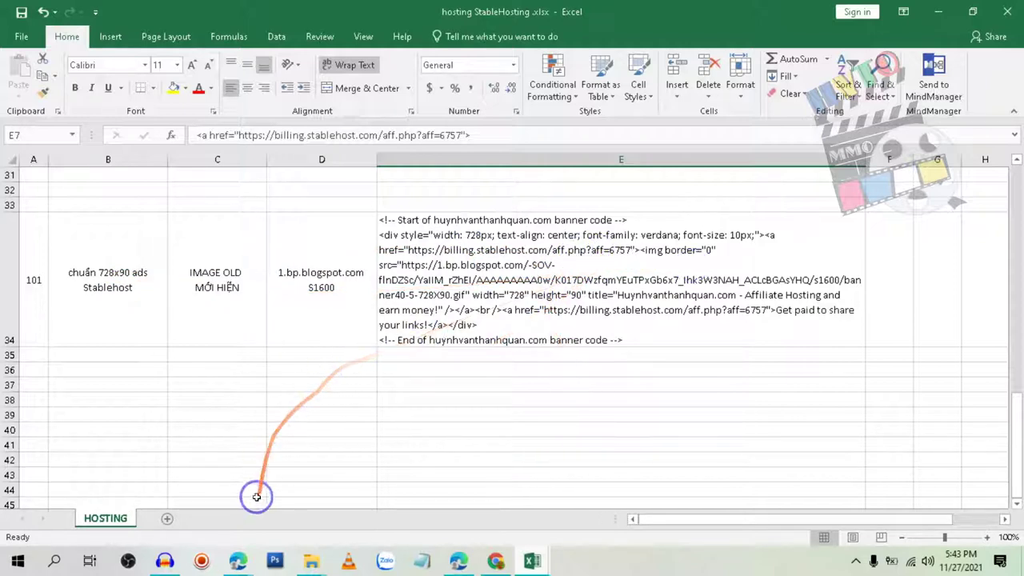
# Step: Switch to the browser and examine the StableHost banner at the head of the music blog's home page
pyautogui.moveTo(240, 564)
pyautogui.click(216, 516)
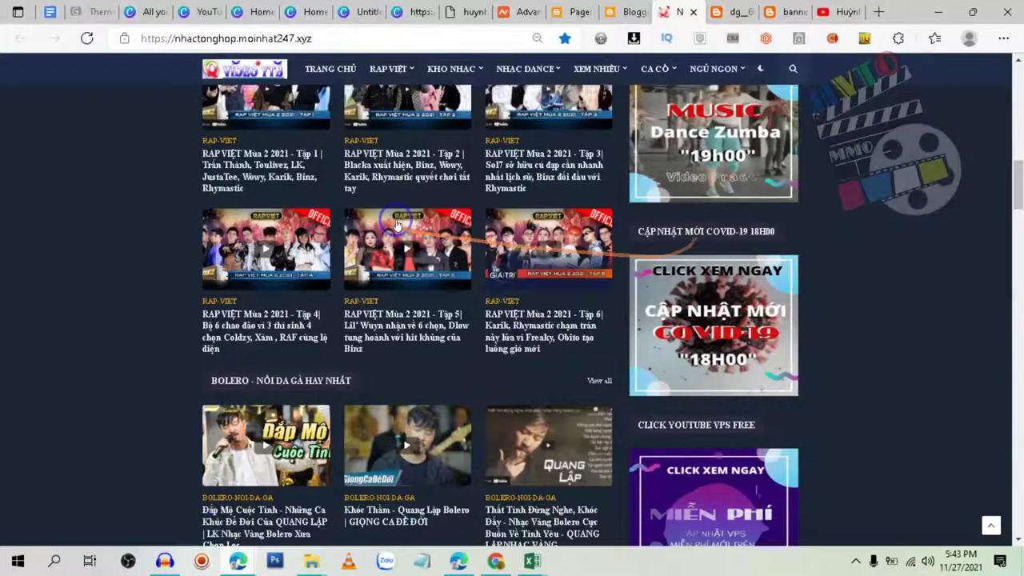
pyautogui.scroll(-5, 494, 151)
pyautogui.scroll(2, 494, 151)
pyautogui.scroll(3, 495, 151)
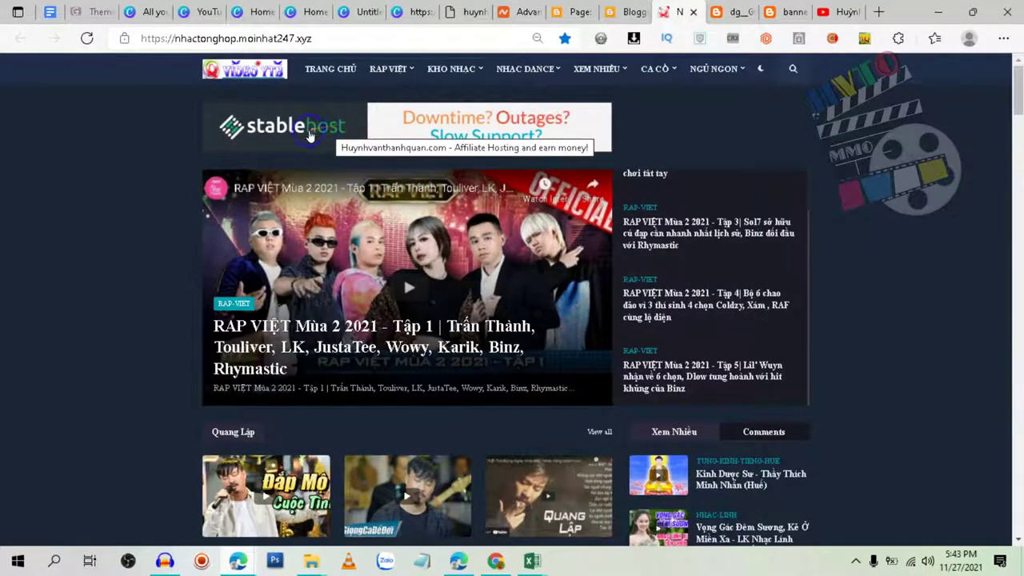
# Step: Review the HTML code of the Home Ad gadget under Header Ads in the Blogger layout, and return to the music blog
pyautogui.moveTo(537, 85)
pyautogui.click(624, 12)
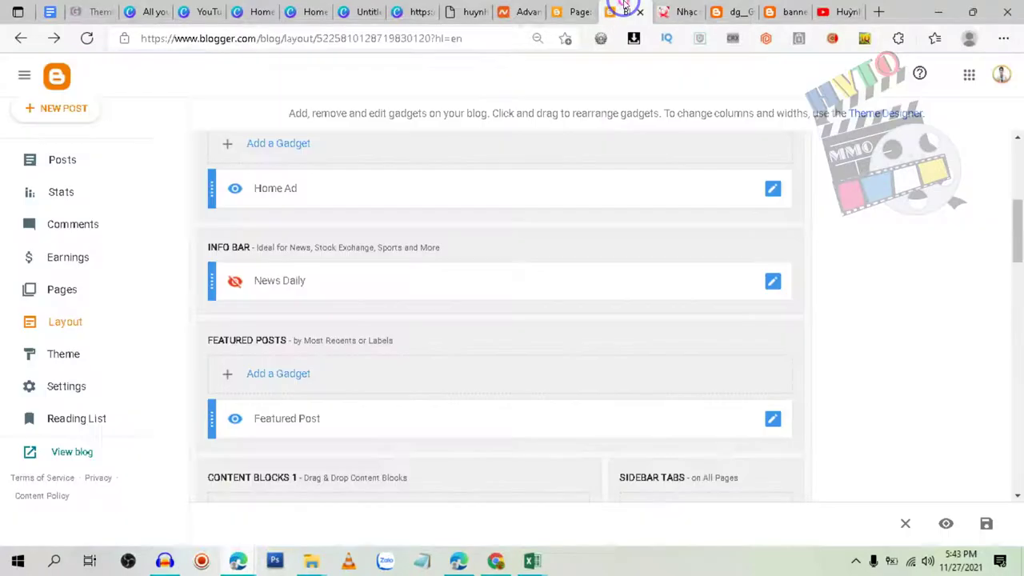
pyautogui.scroll(1, 277, 232)
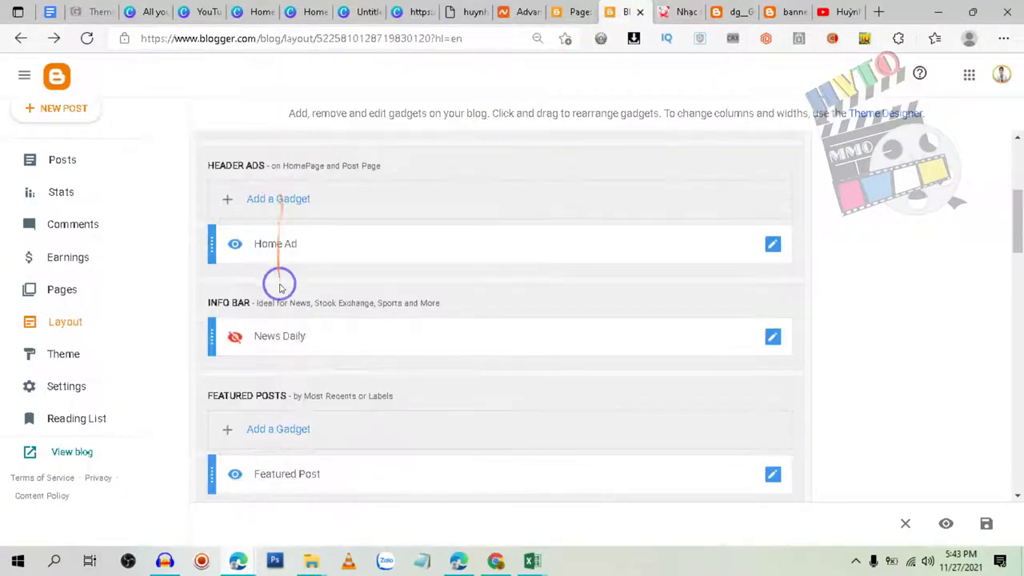
pyautogui.click(771, 246)
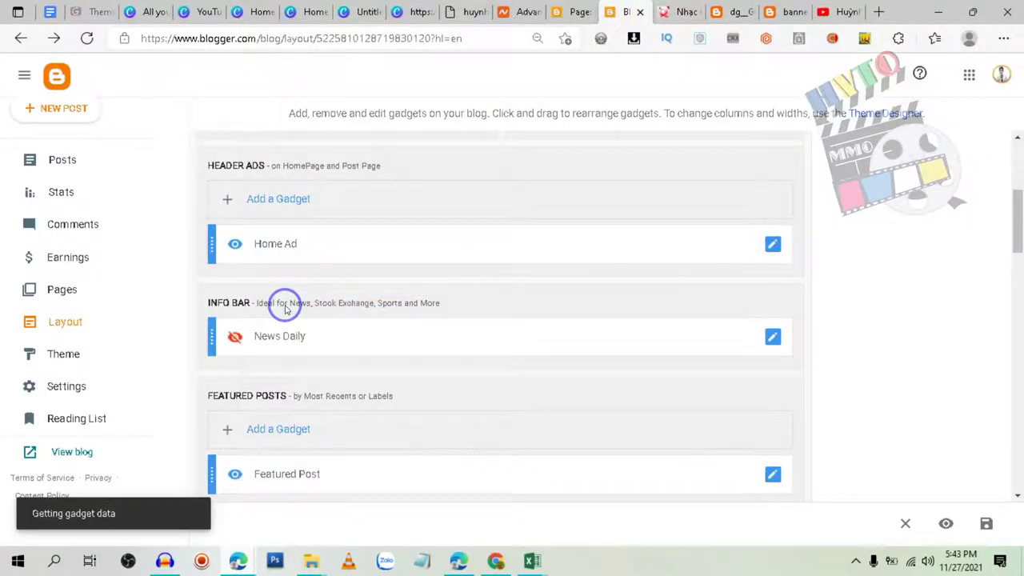
pyautogui.scroll(-3, 472, 263)
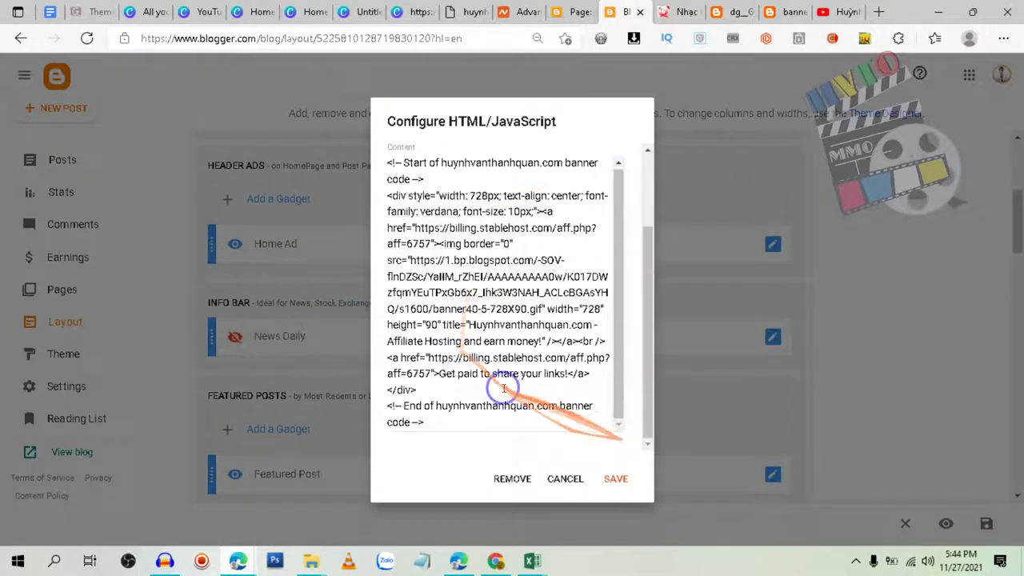
pyautogui.click(563, 475)
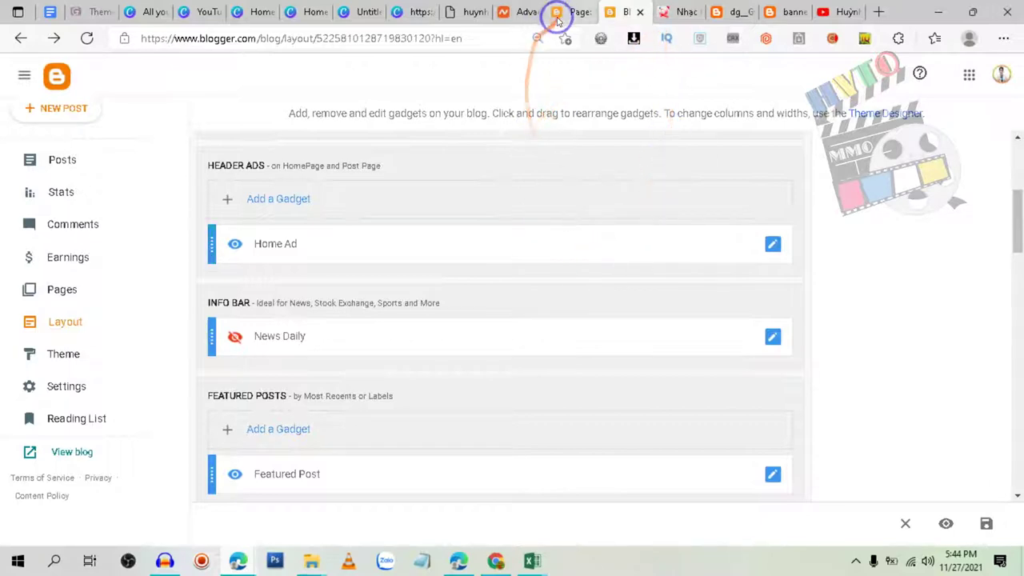
pyautogui.click(659, 6)
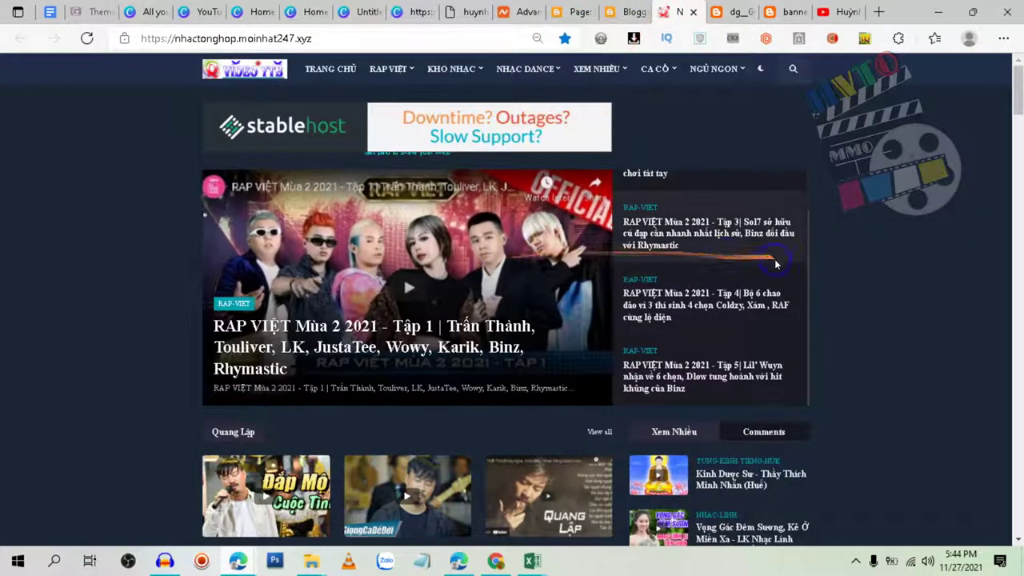
# Step: Switch to the StableHosting workbook in Excel and colour the 300X250 code size in cell D5 green
pyautogui.moveTo(528, 555)
pyautogui.click(588, 446)
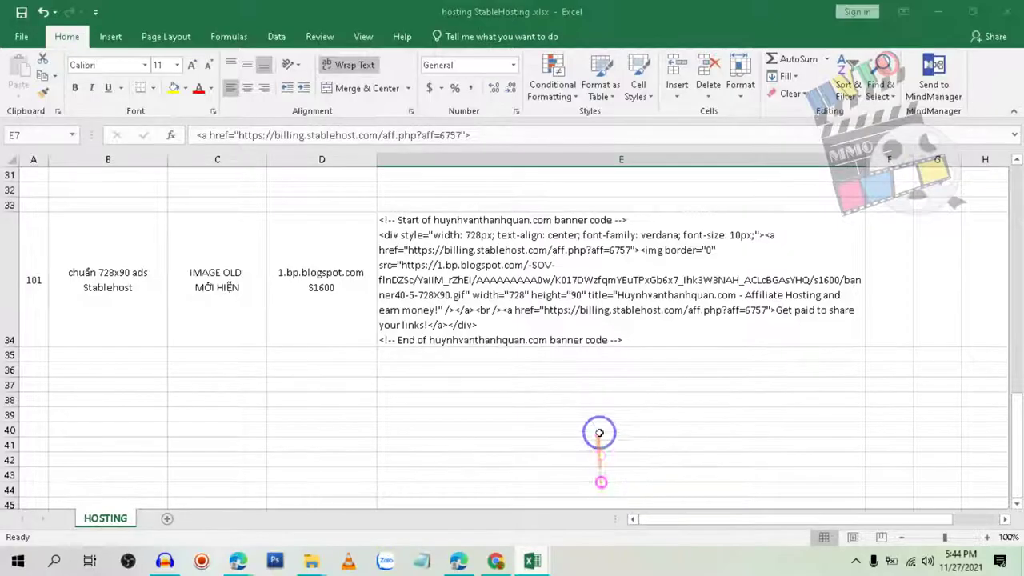
pyautogui.scroll(3, 350, 271)
pyautogui.scroll(5, 350, 271)
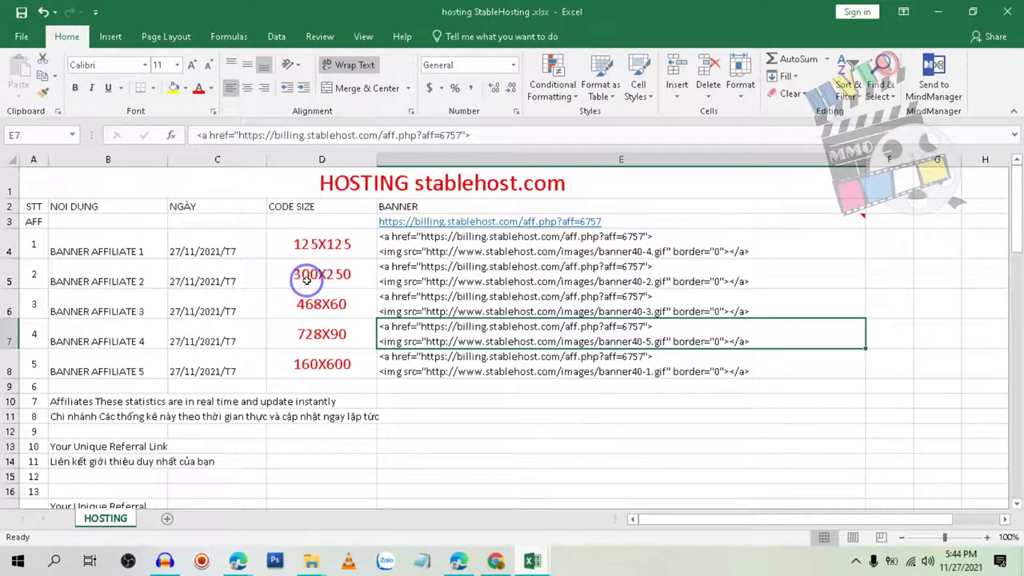
pyautogui.click(297, 272)
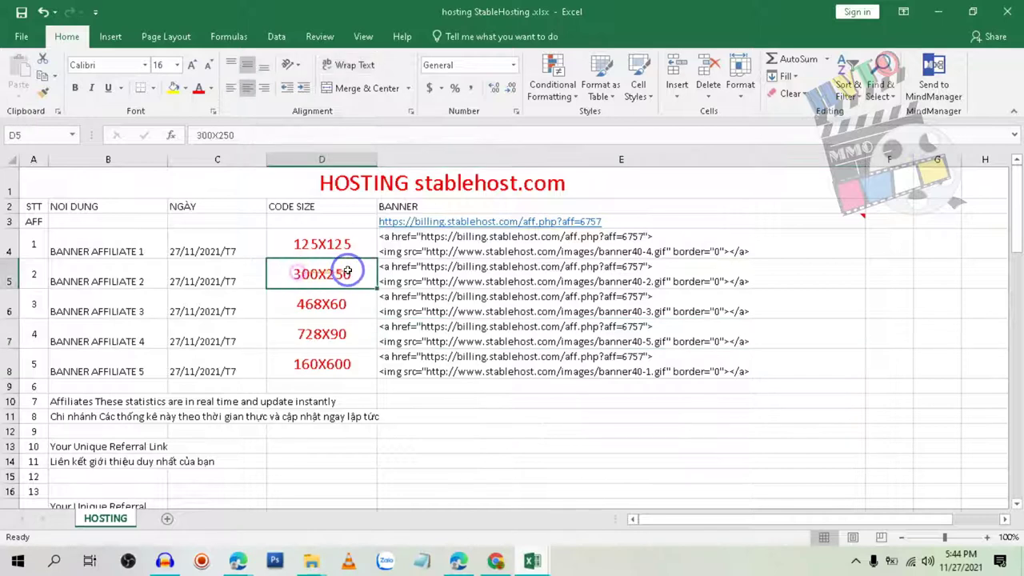
pyautogui.click(212, 88)
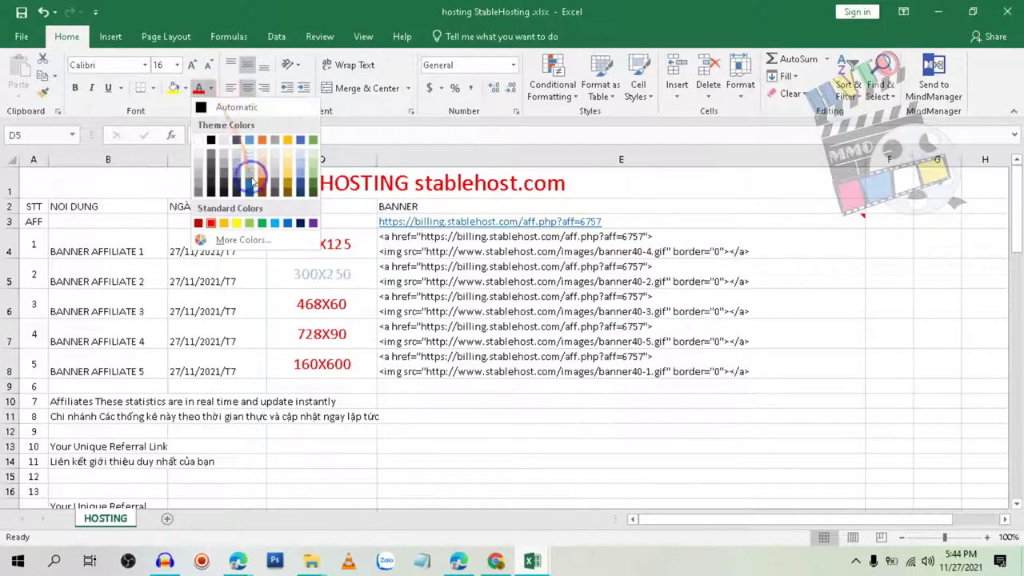
pyautogui.click(261, 224)
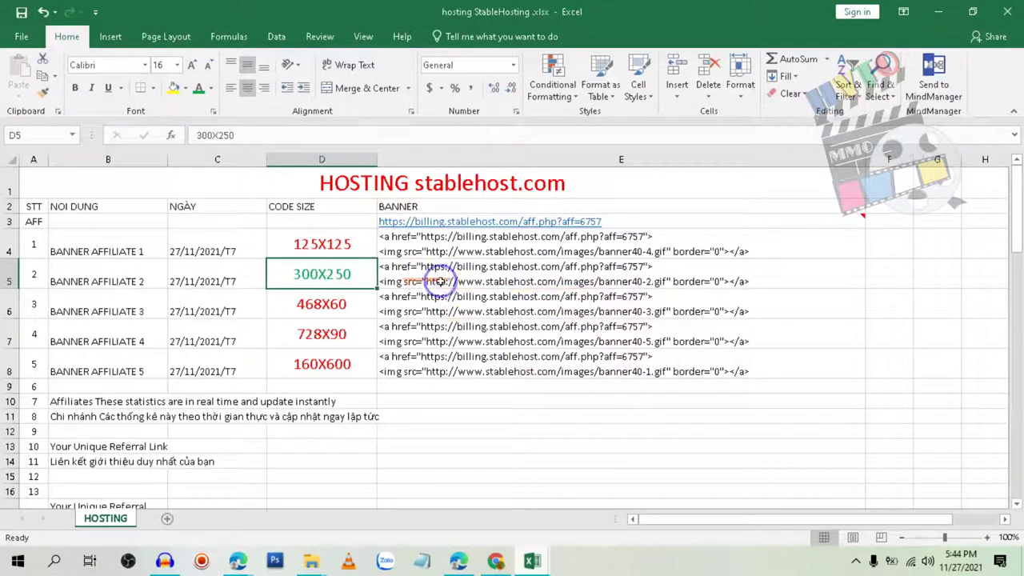
pyautogui.click(394, 285)
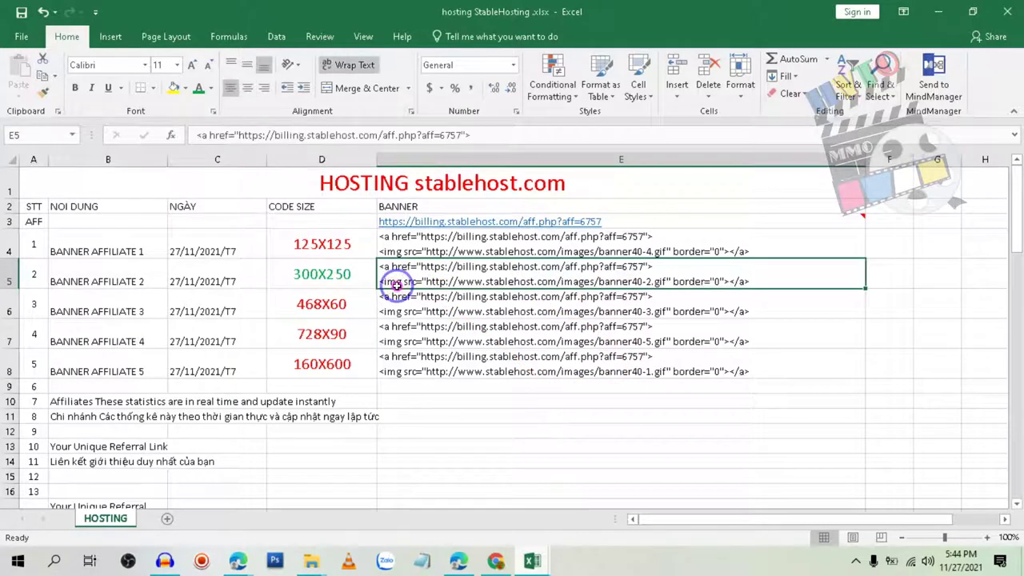
pyautogui.doubleClick(405, 282)
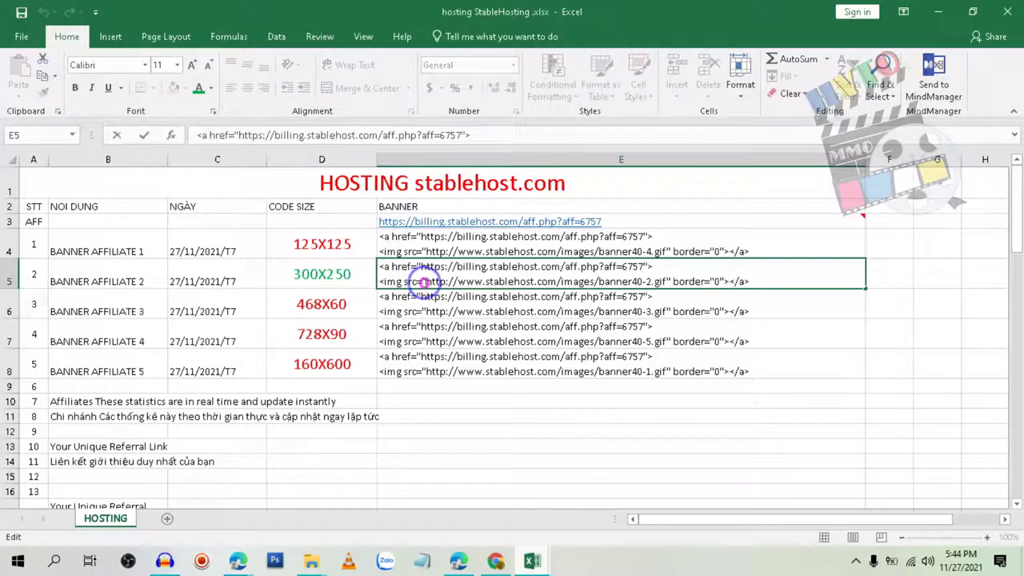
pyautogui.click(424, 283)
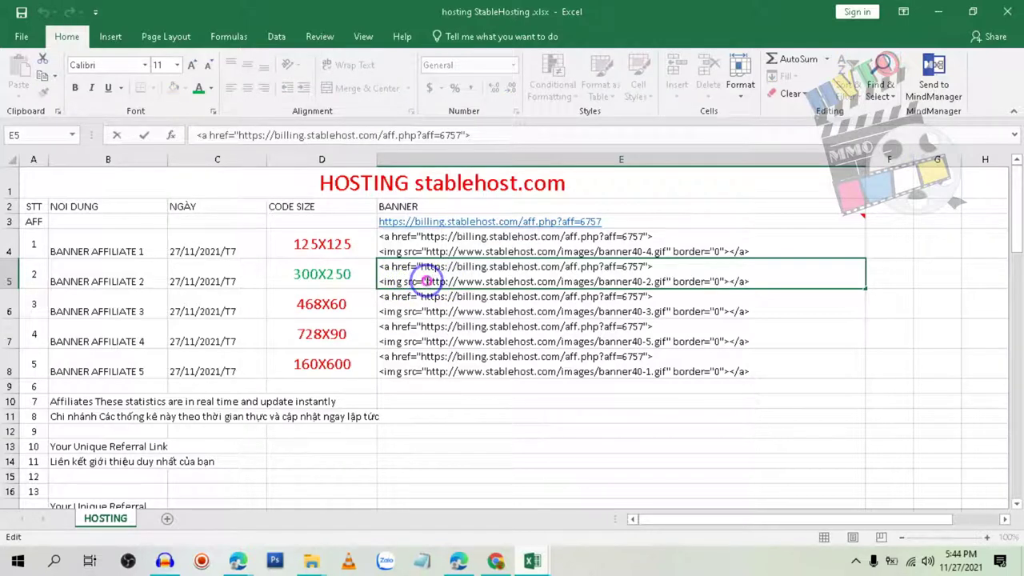
pyautogui.moveTo(528, 284); pyautogui.dragTo(666, 281)
pyautogui.hotkey('ctrl', 'c')
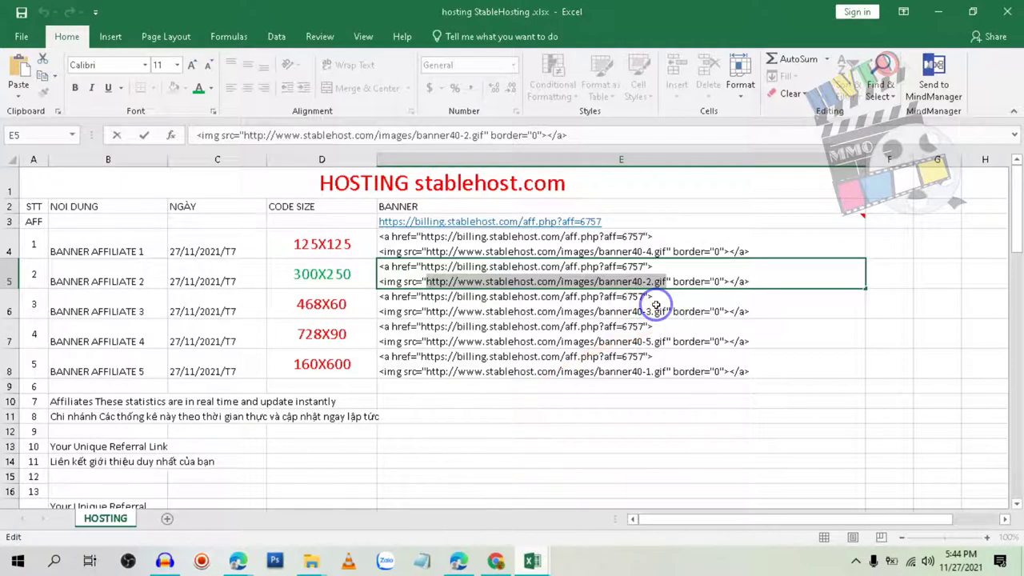
# Step: Switch to the CODE ADS 2-11-2021 page in Blogger and load the copied banner40-2.gif address as an image by URL below 300X250 ADS
pyautogui.moveTo(460, 567)
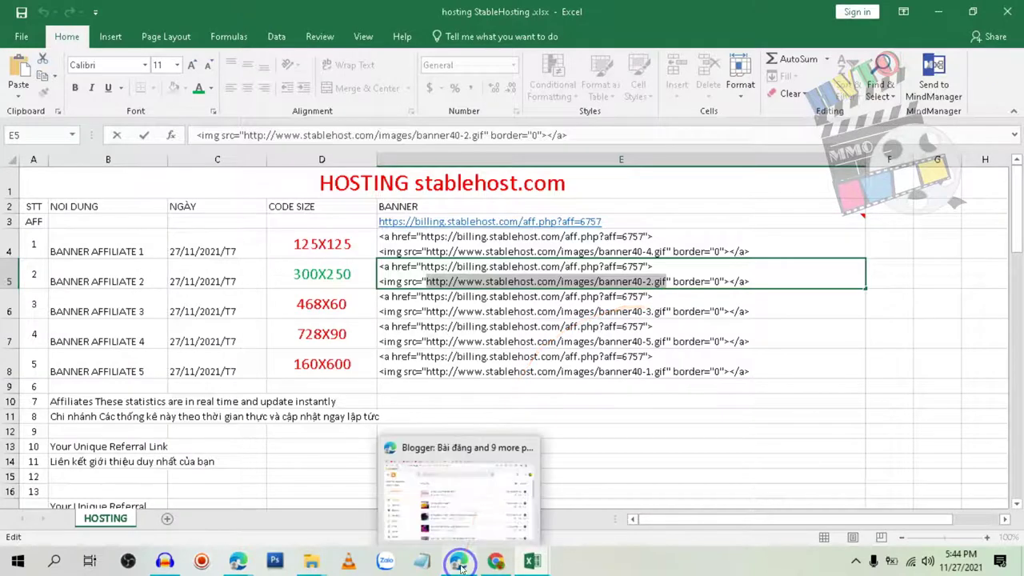
pyautogui.moveTo(238, 564)
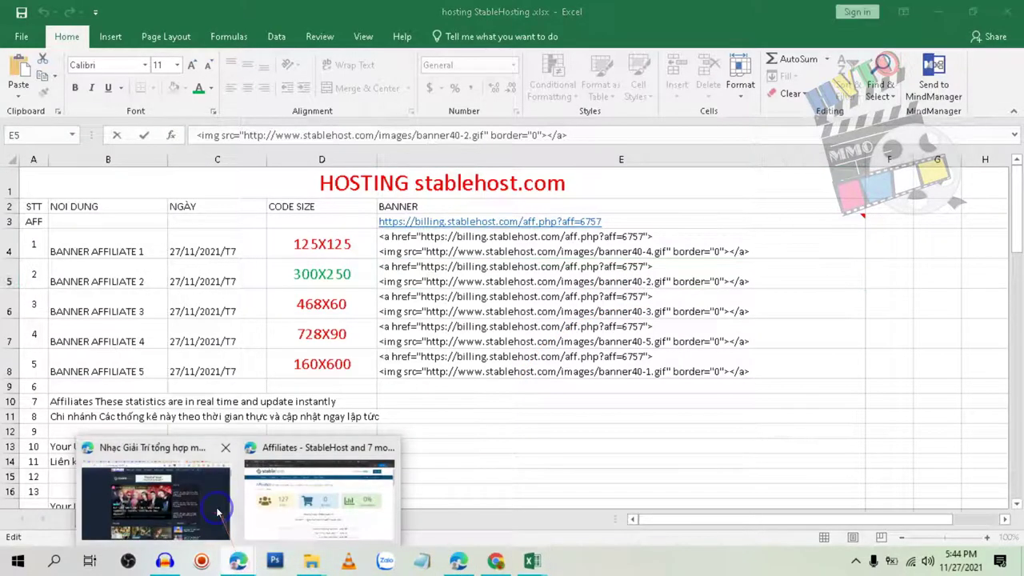
pyautogui.click(200, 492)
pyautogui.click(573, 11)
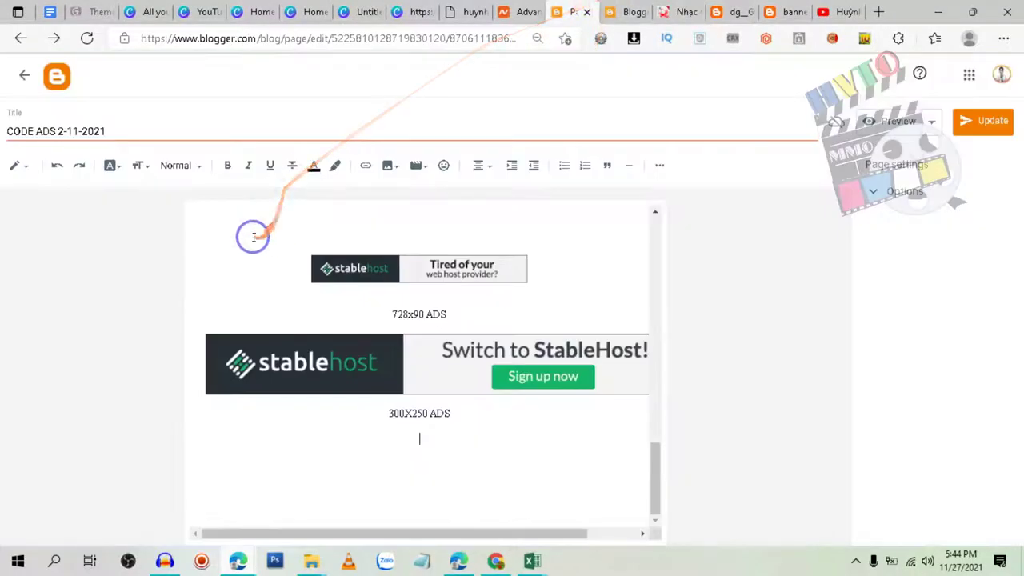
pyautogui.scroll(2, 240, 234)
pyautogui.scroll(-2, 53, 223)
pyautogui.click(440, 448)
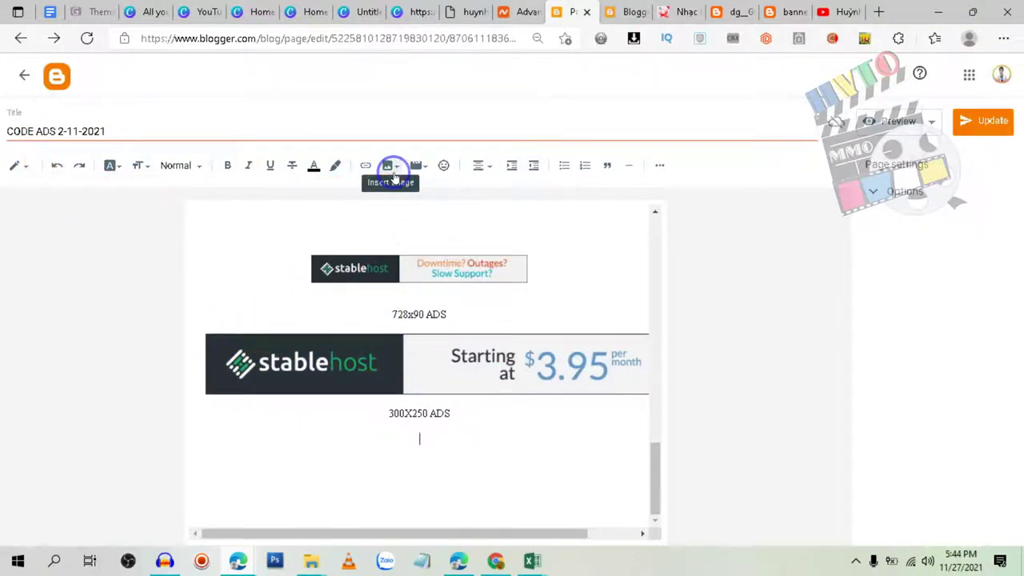
pyautogui.click(390, 166)
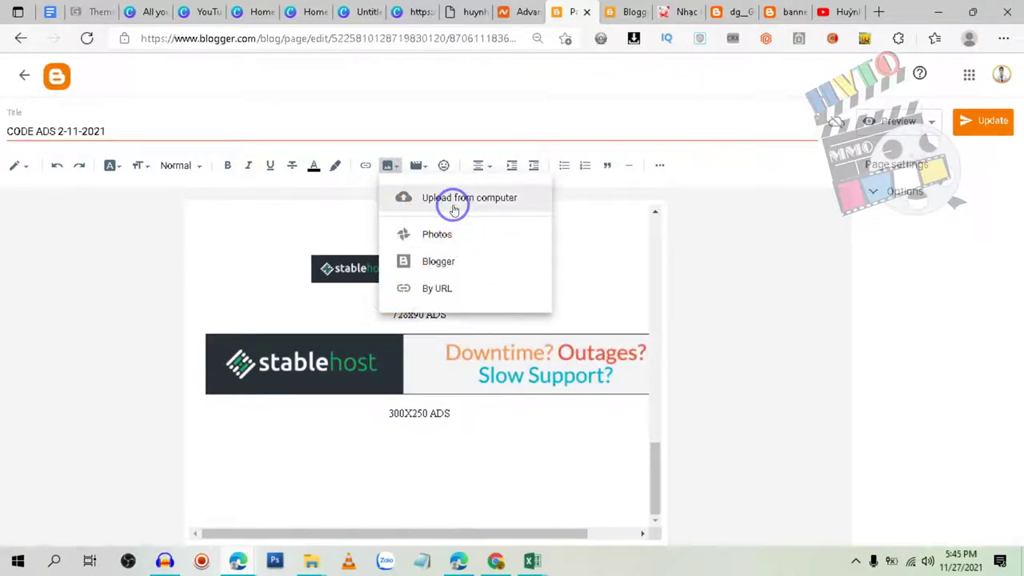
pyautogui.click(427, 292)
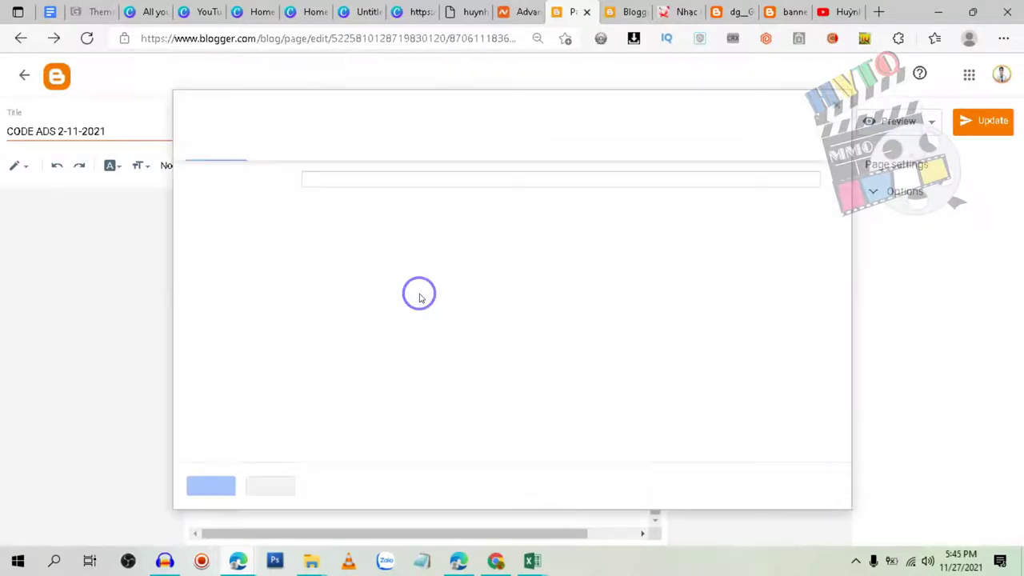
pyautogui.click(328, 179)
pyautogui.hotkey('ctrl', 'v')
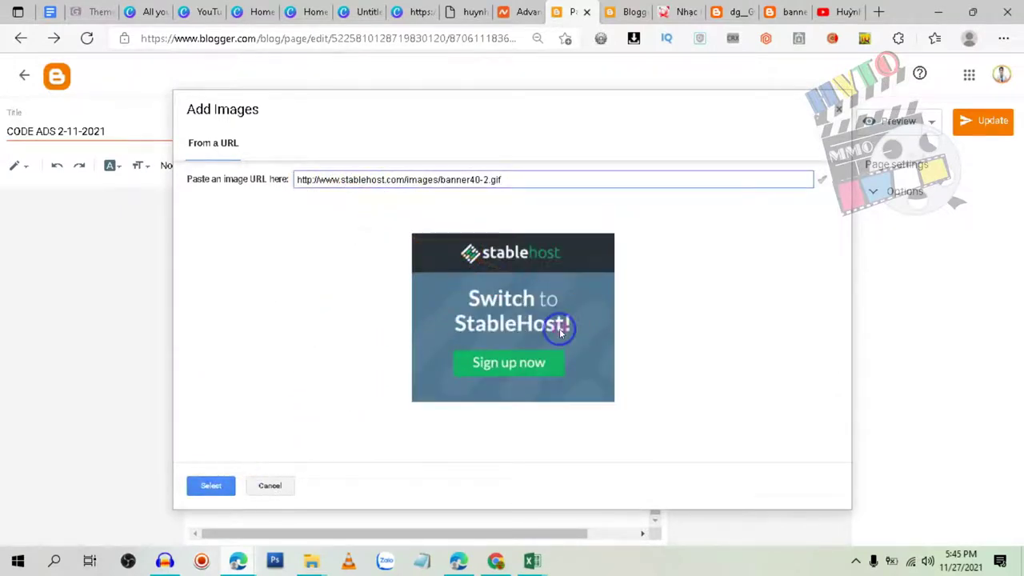
# Step: Copy the image address of the StableHost banner preview shown in the Add Images dialog
pyautogui.moveTo(502, 179); pyautogui.dragTo(191, 229)
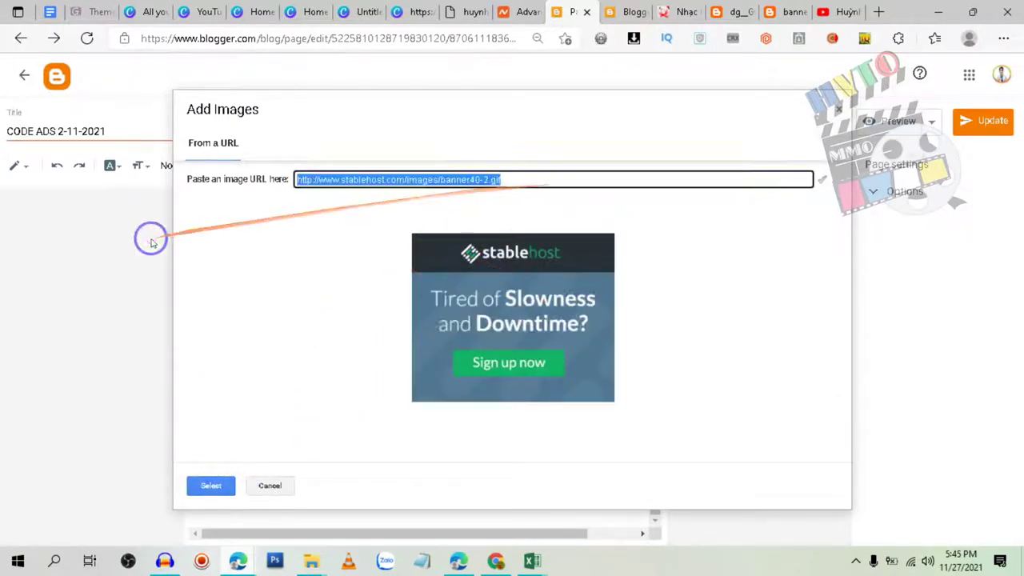
pyautogui.rightClick(480, 288)
pyautogui.click(548, 324)
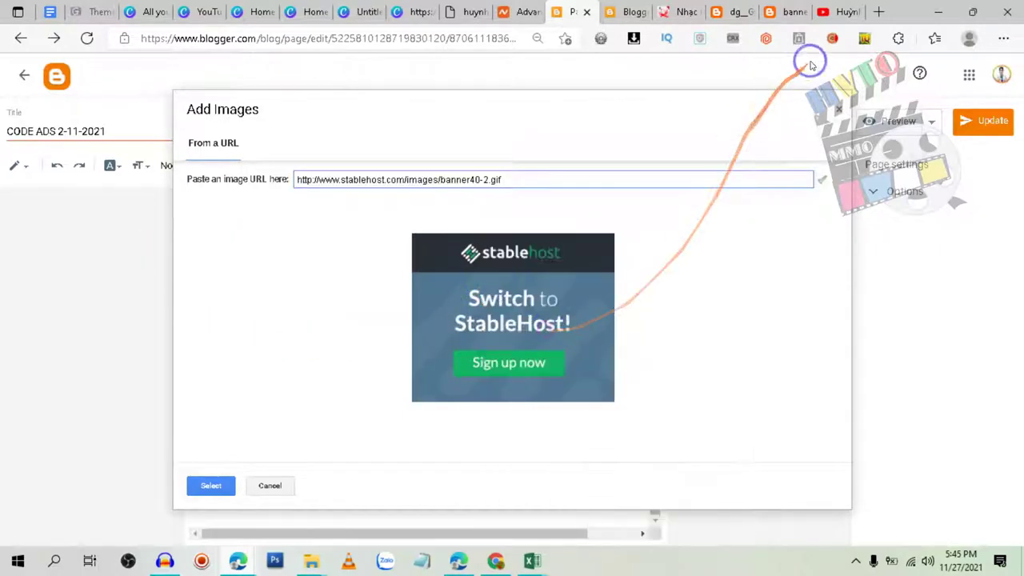
# Step: Examine the copied image address in a new browser tab, clear it, and check the existing 1.bp.blogspot.com banner image
pyautogui.click(878, 11)
pyautogui.click(498, 31)
pyautogui.hotkey('ctrl', 'v')
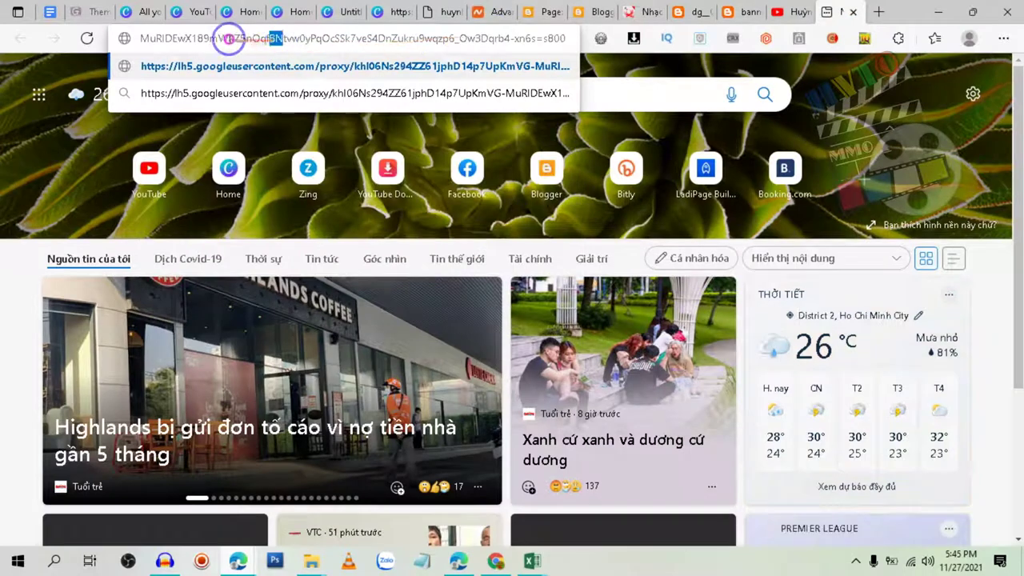
pyautogui.moveTo(267, 36); pyautogui.dragTo(2, 46)
pyautogui.click(183, 38)
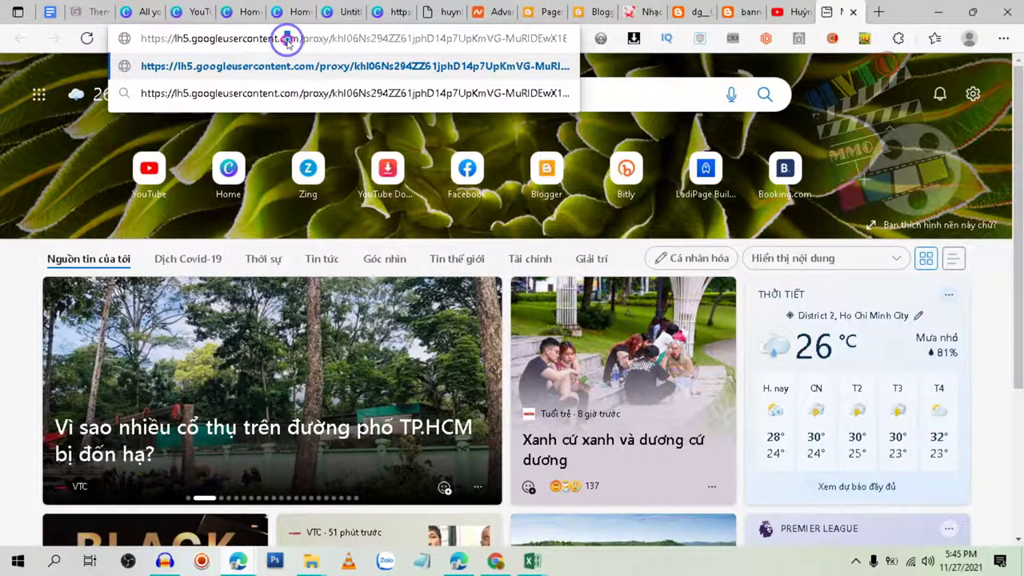
pyautogui.moveTo(297, 39); pyautogui.dragTo(204, 24)
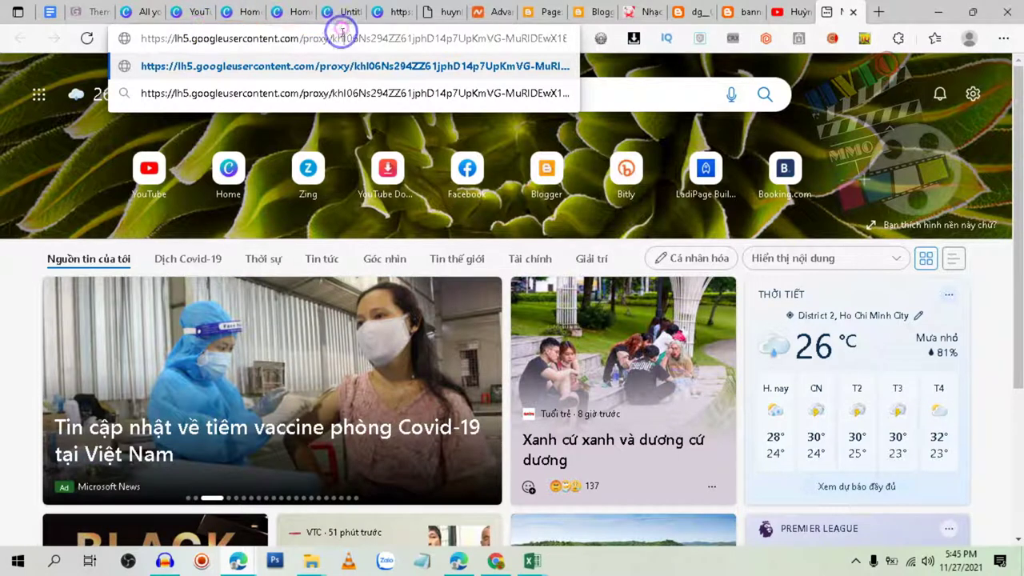
pyautogui.moveTo(338, 32); pyautogui.dragTo(506, 44)
pyautogui.hotkey('ctrl', 'a')
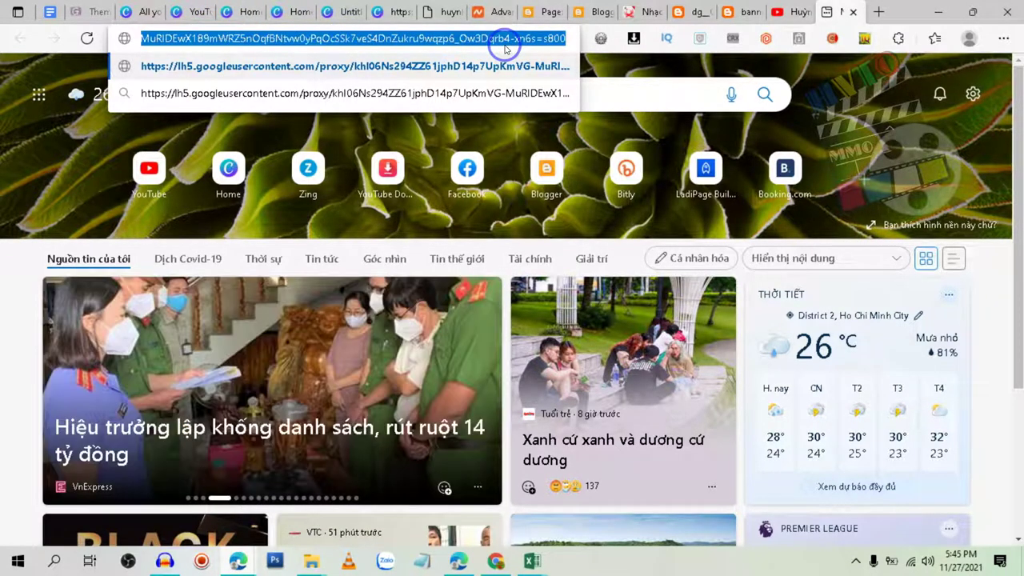
pyautogui.press('BackSpace')
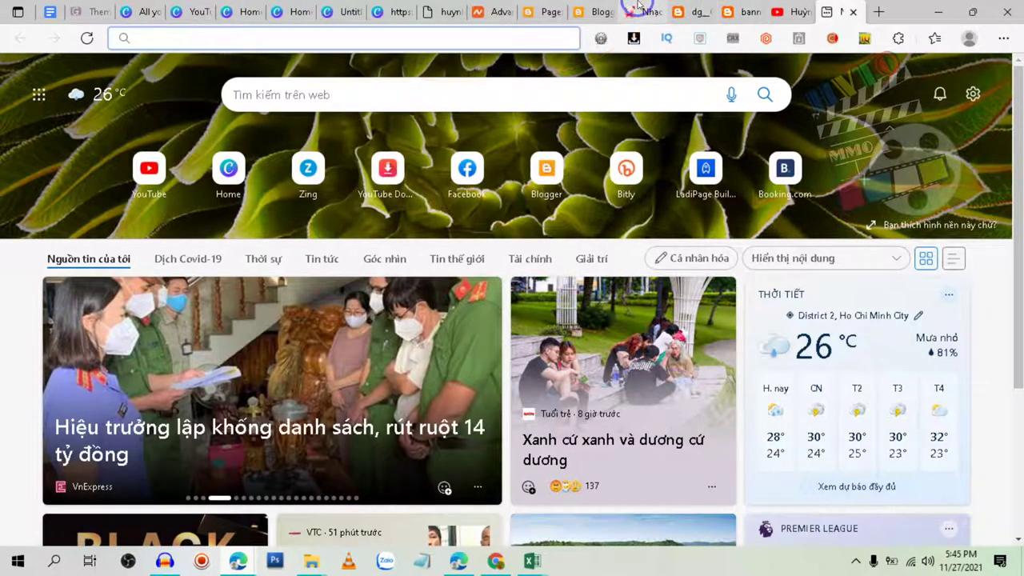
pyautogui.click(727, 9)
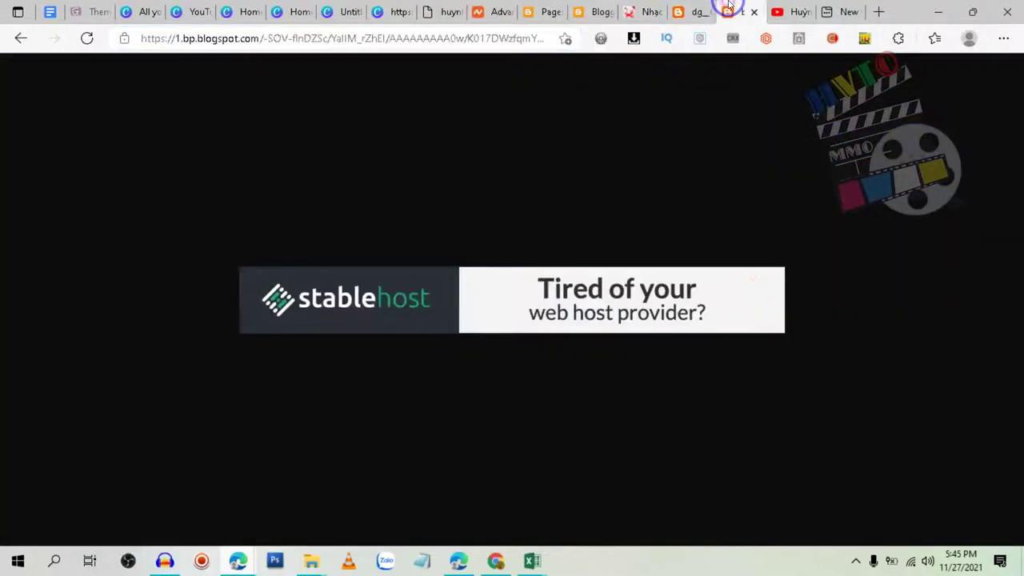
# Step: Open the copied googleusercontent image address in another new browser tab
pyautogui.click(878, 11)
pyautogui.hotkey('ctrl', 'v')
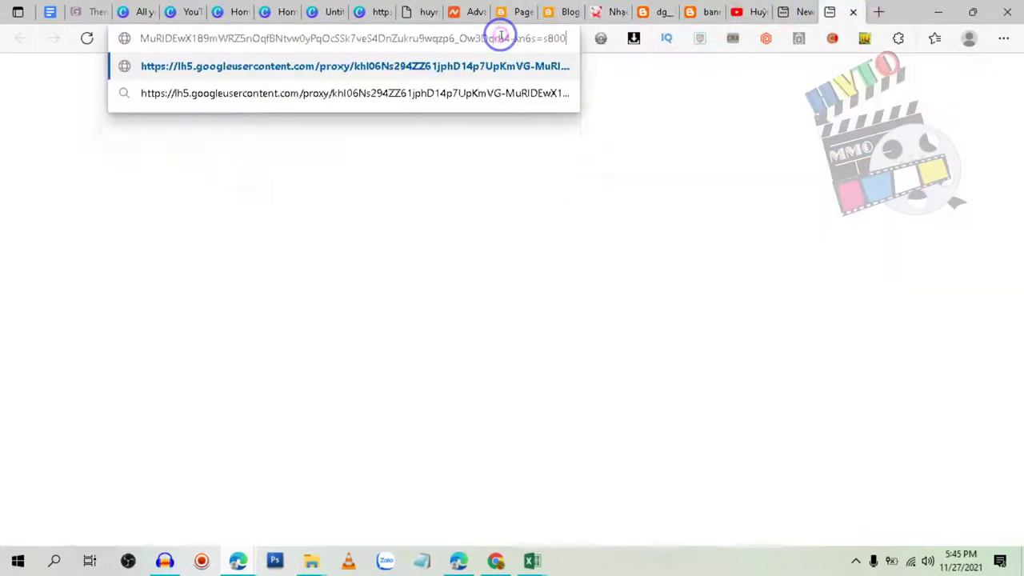
pyautogui.press('Return')
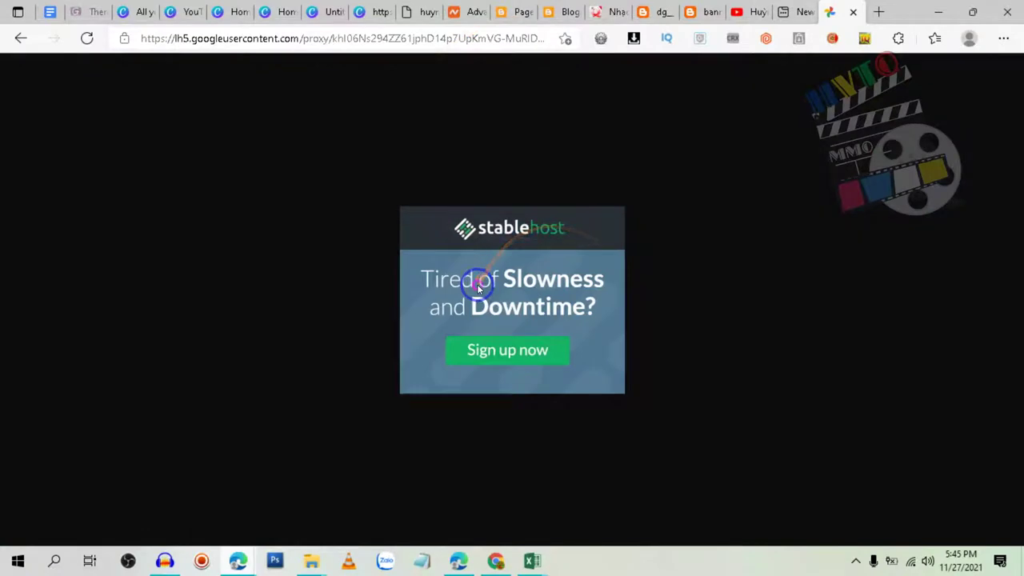
# Step: Save the StableHost banner as 300X250---ADS.gif in the STABLEHOST-IMAGE-BANNER folder on the Desktop
pyautogui.rightClick(476, 280)
pyautogui.click(541, 275)
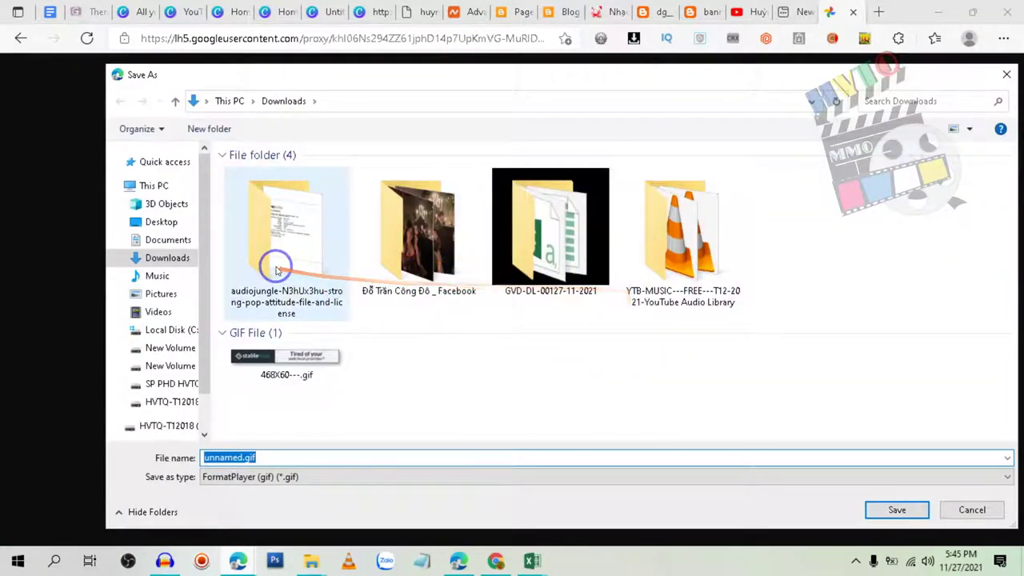
pyautogui.click(152, 222)
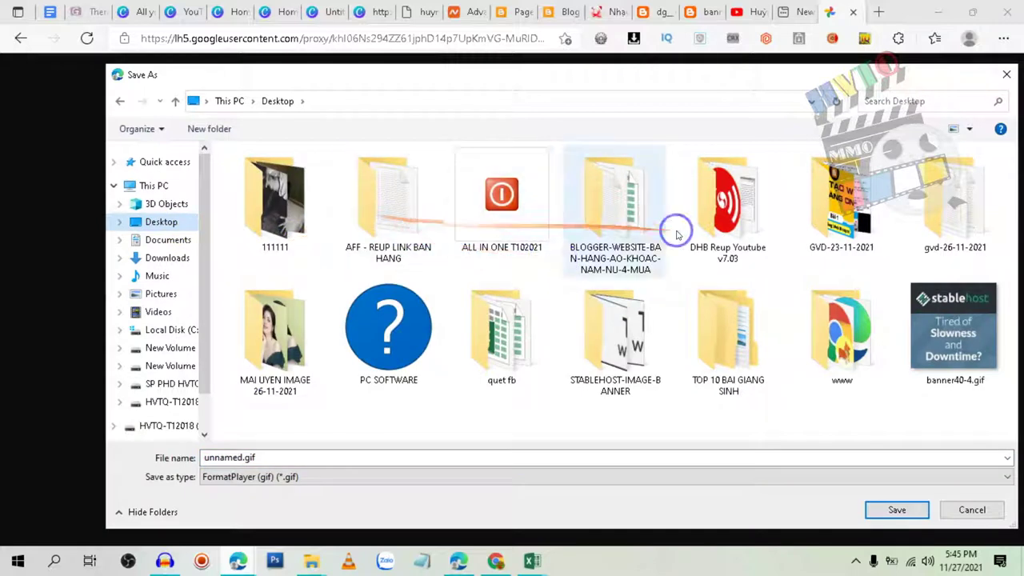
pyautogui.doubleClick(589, 366)
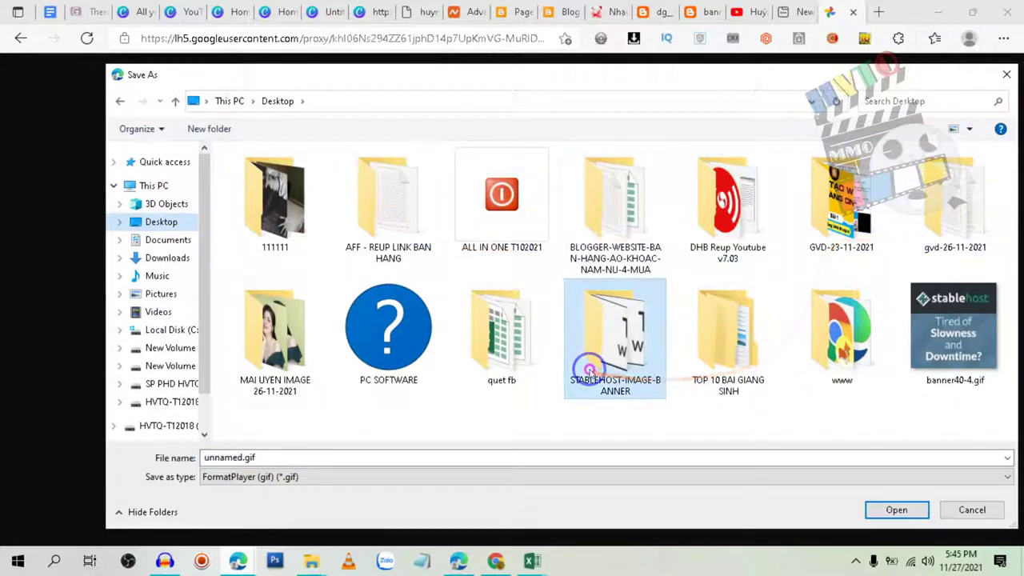
pyautogui.click(210, 457)
pyautogui.click(230, 457)
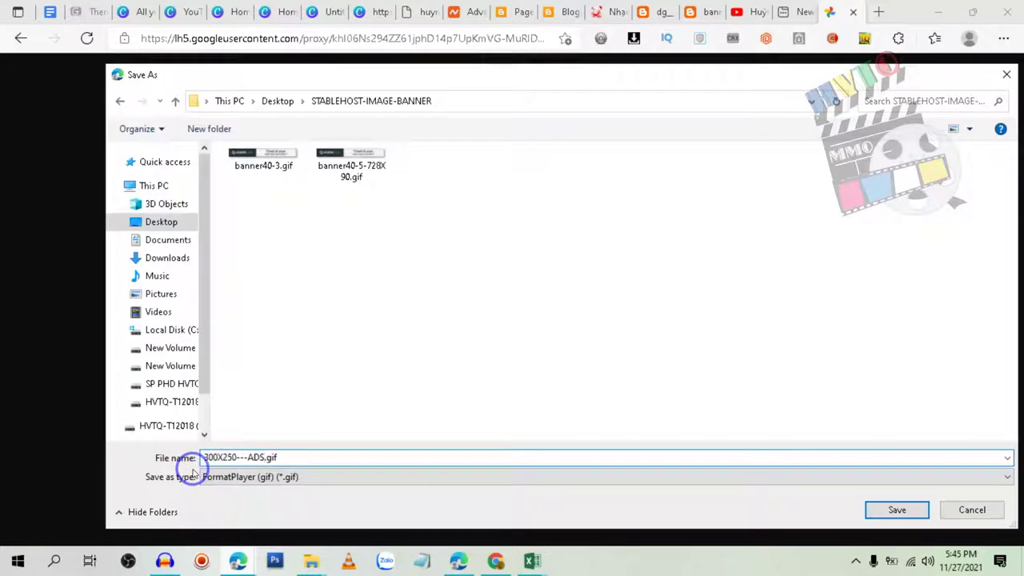
pyautogui.press('Return')
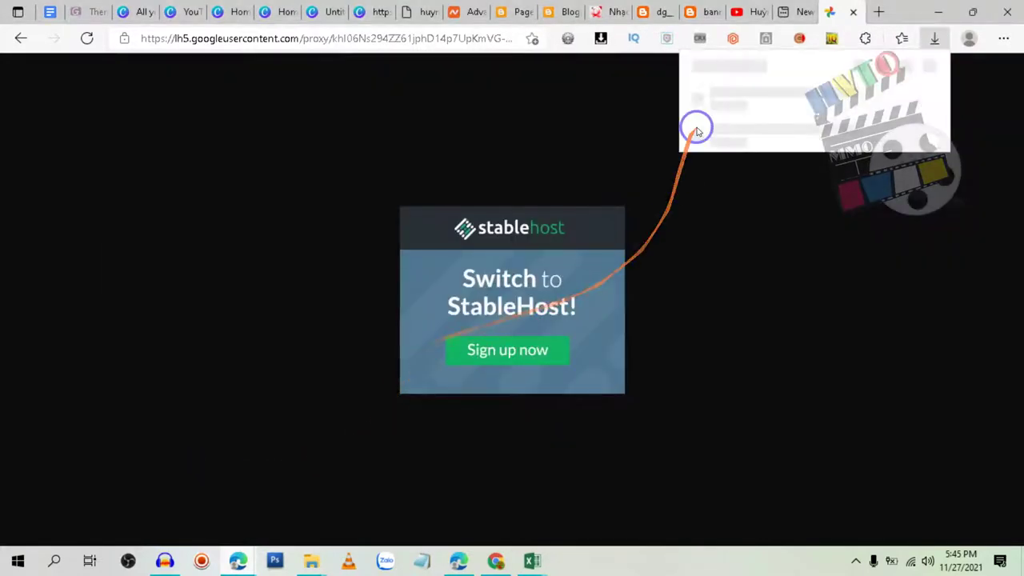
pyautogui.moveTo(766, 119)
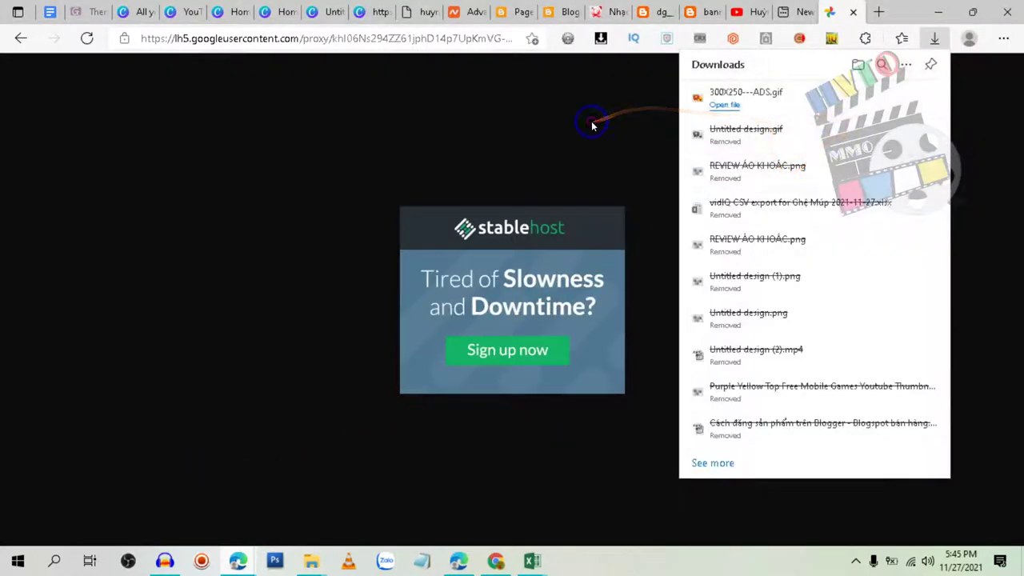
# Step: Return to the CODE ADS 2-11-2021 page, cancel the image-by-URL dialog, and upload 300X250---ADS.gif from the computer
pyautogui.click(516, 11)
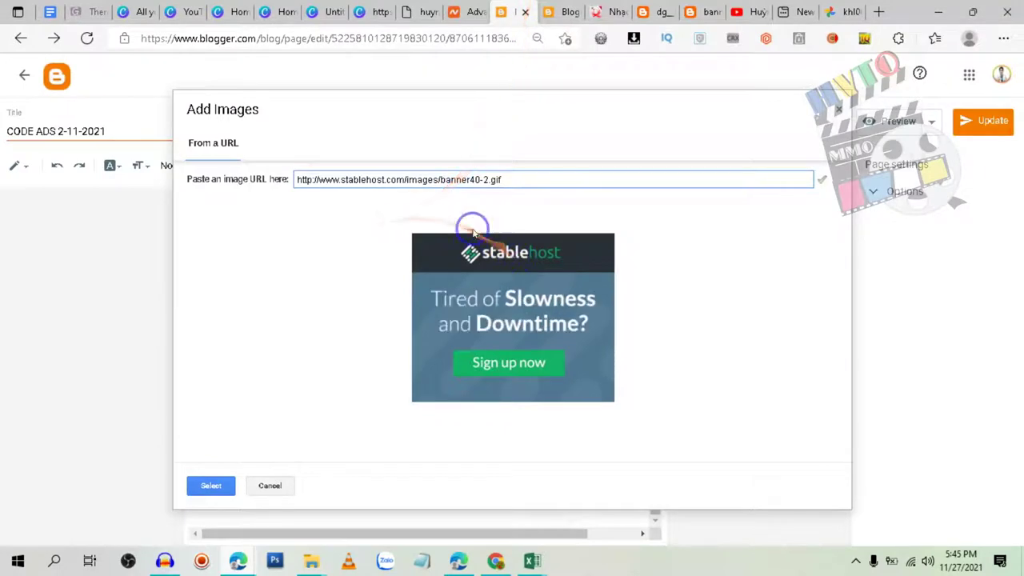
pyautogui.click(264, 485)
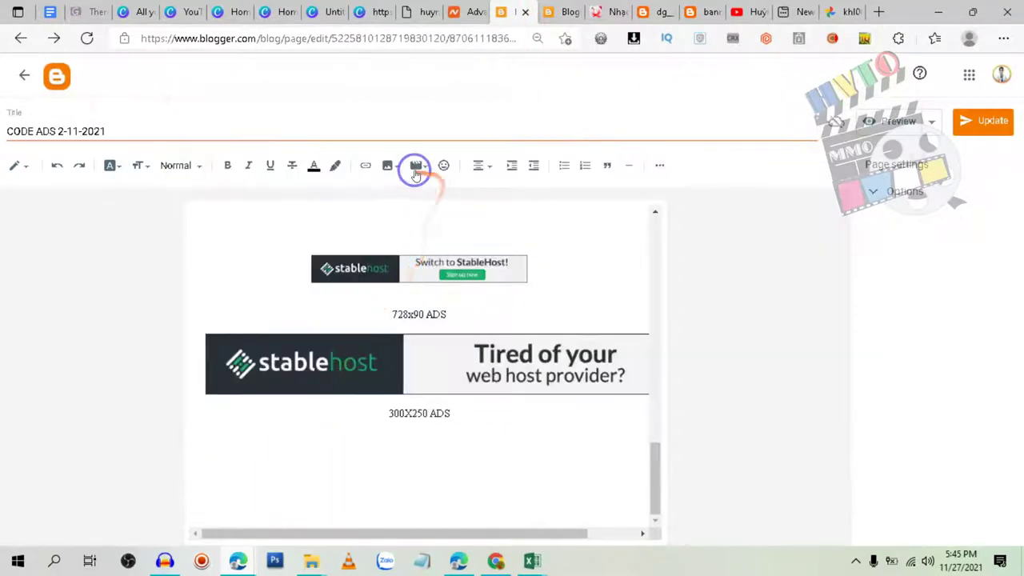
pyautogui.click(391, 167)
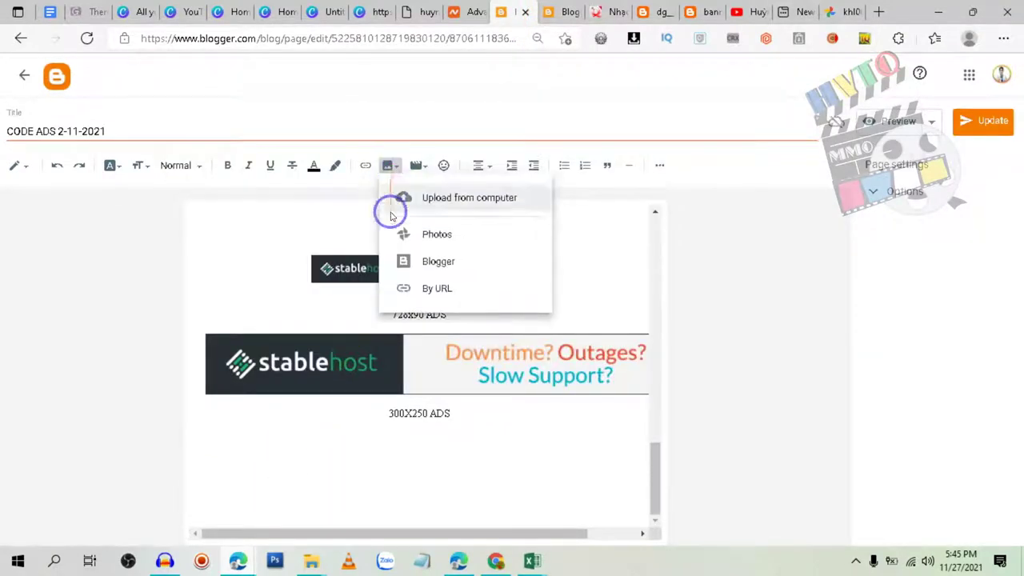
pyautogui.click(466, 199)
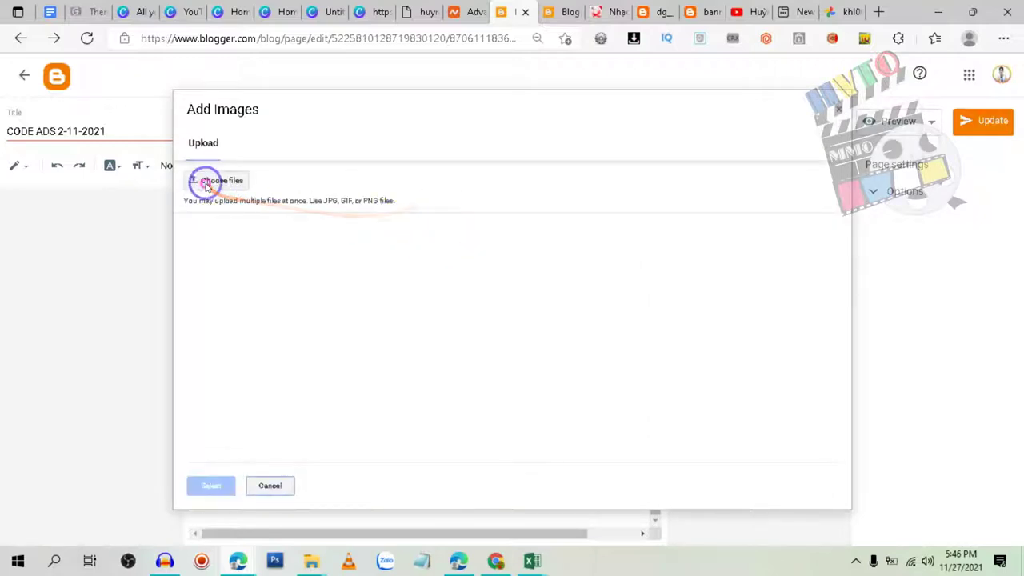
pyautogui.click(214, 181)
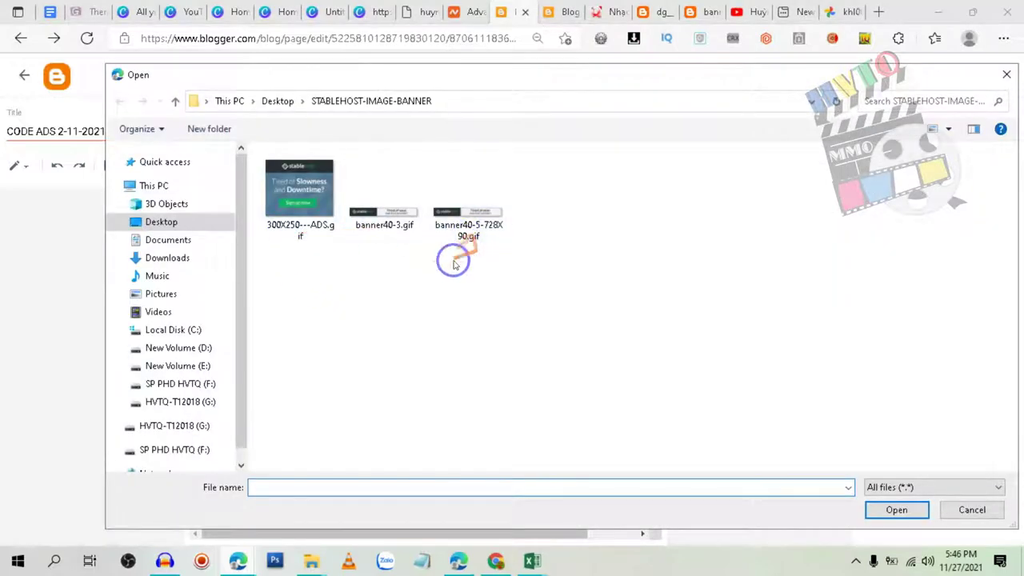
pyautogui.click(299, 194)
pyautogui.click(895, 509)
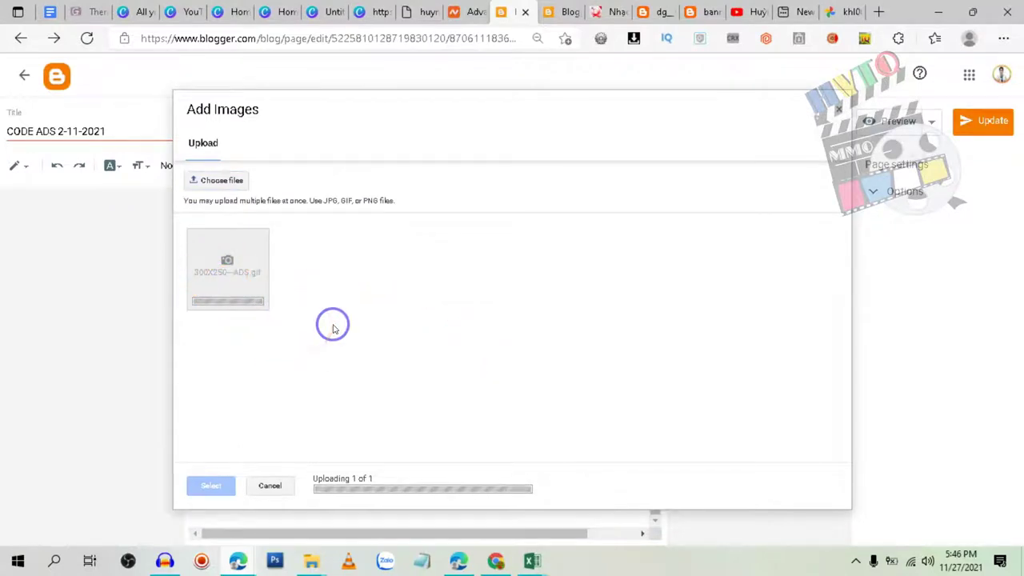
# Step: Copy the image link of the uploaded 300X250---ADS.gif thumbnail and open it in a new browser tab
pyautogui.click(224, 272)
pyautogui.rightClick(236, 242)
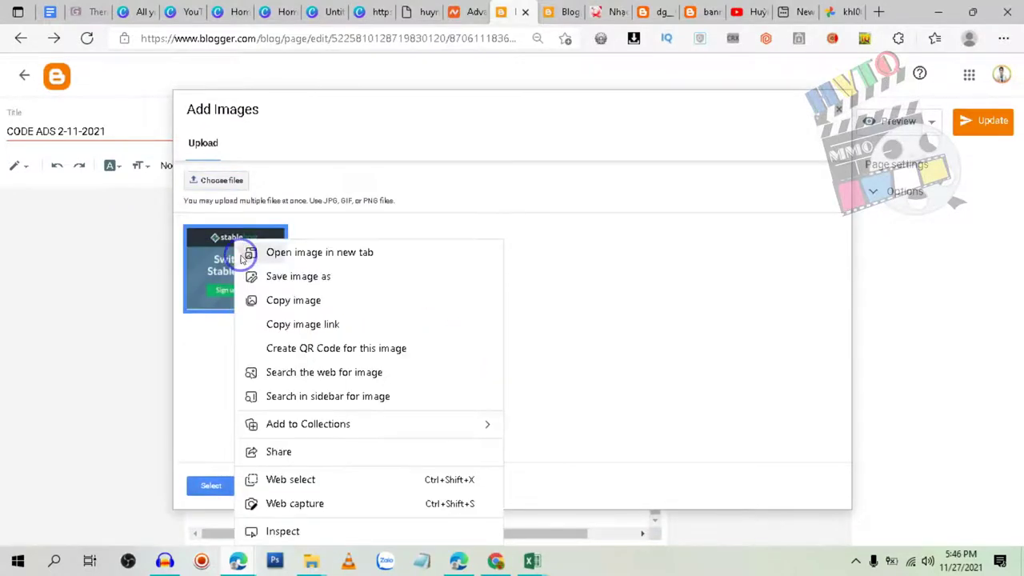
pyautogui.click(306, 324)
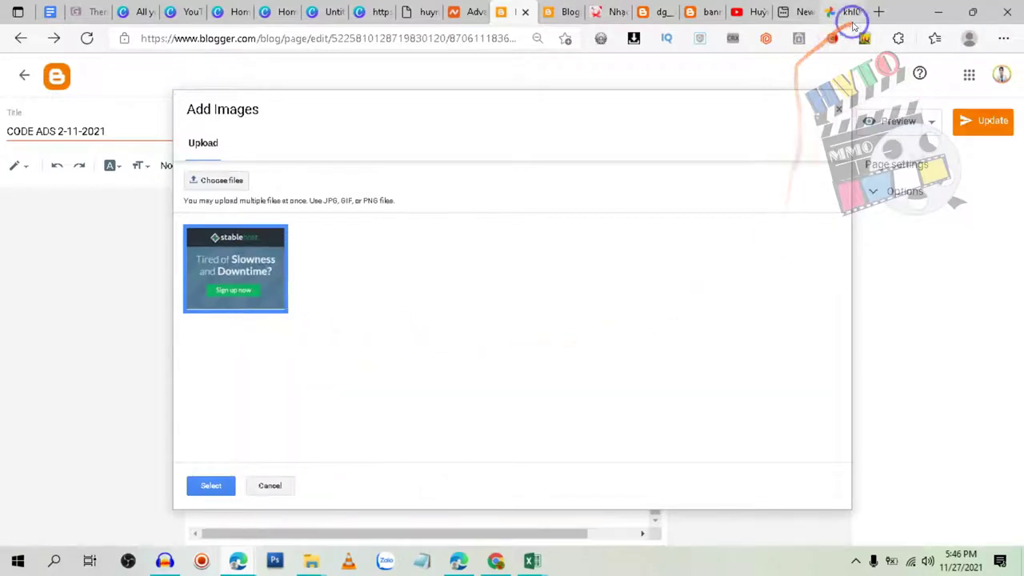
pyautogui.click(878, 12)
pyautogui.click(521, 36)
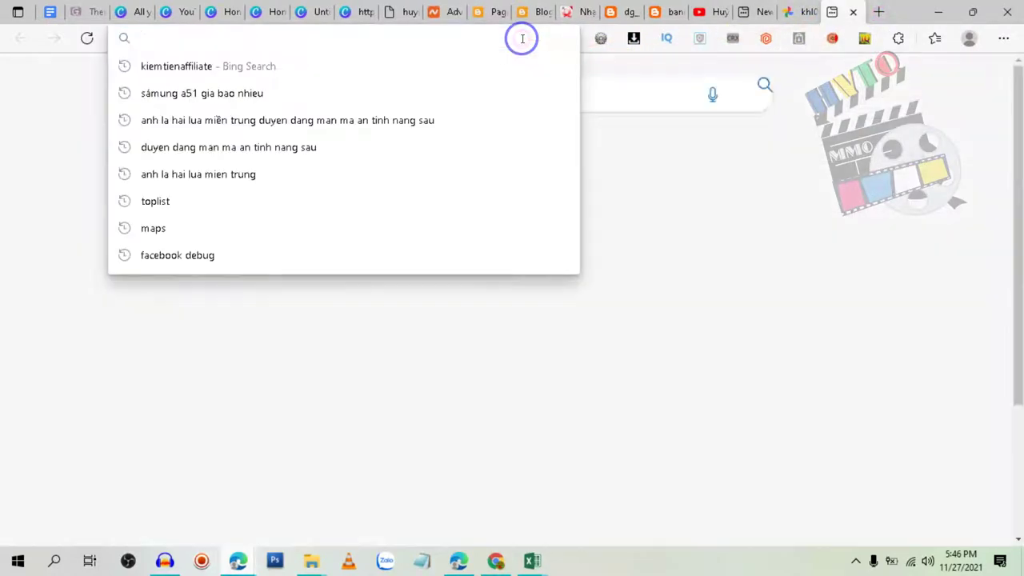
pyautogui.hotkey('ctrl', 'v')
pyautogui.press('Return')
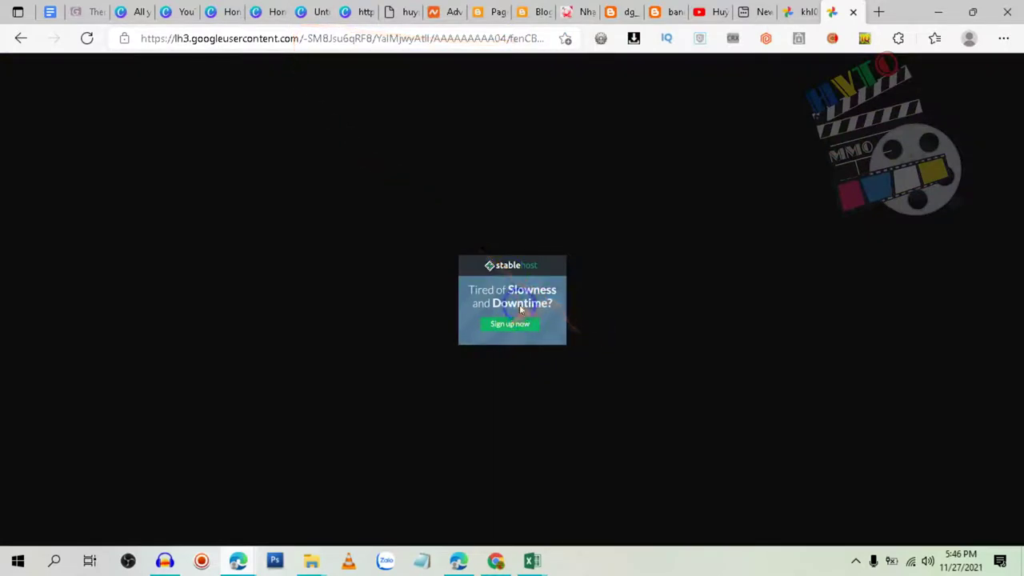
# Step: Select the lh3.googleusercontent.com/ part of the opened image's address
pyautogui.click(200, 45)
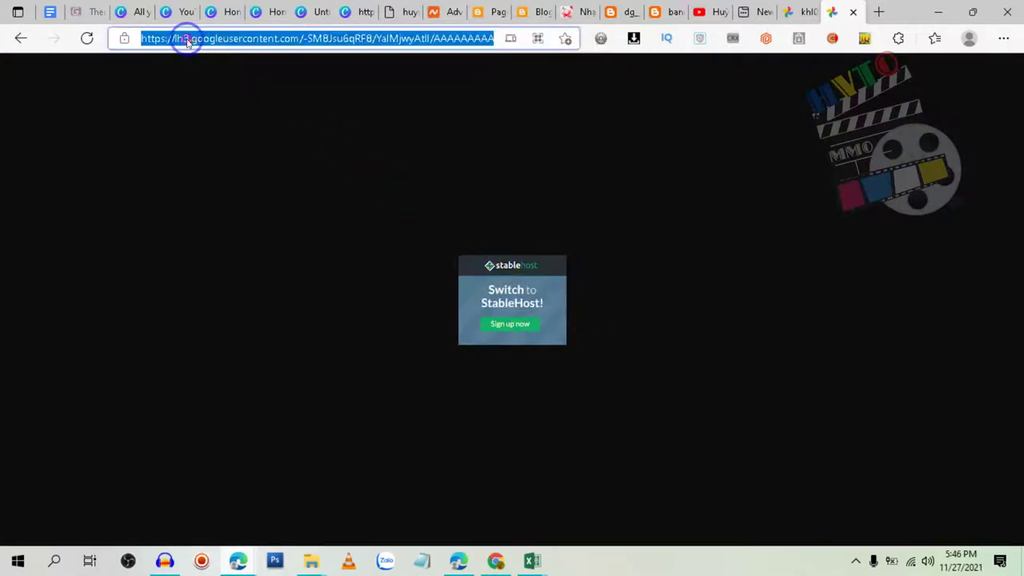
pyautogui.click(218, 38)
pyautogui.moveTo(272, 44); pyautogui.dragTo(181, 42)
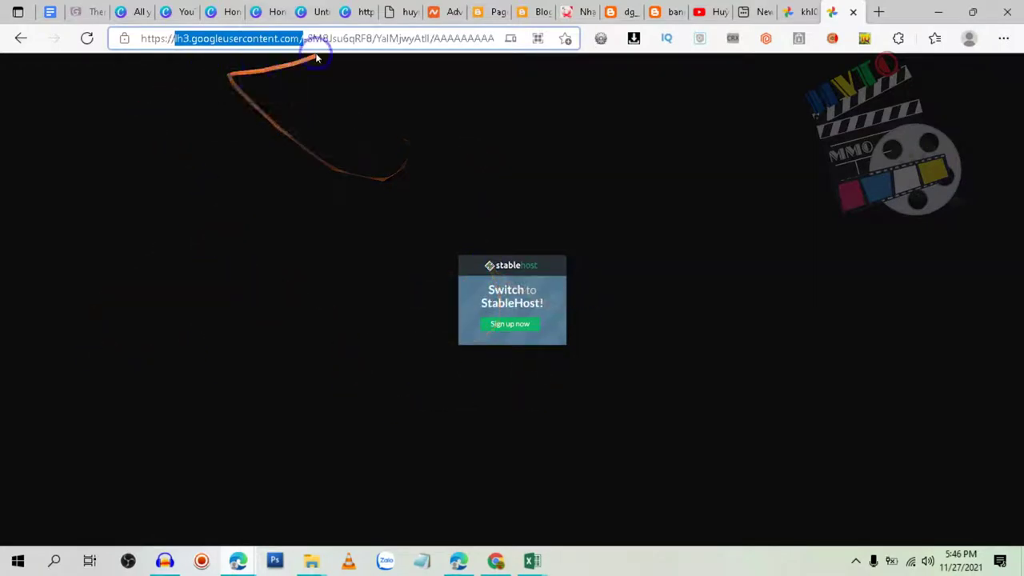
# Step: Switch to the hosting StableHosting workbook in Excel and copy 1.bp.blogspot.com from cell D34
pyautogui.click(532, 559)
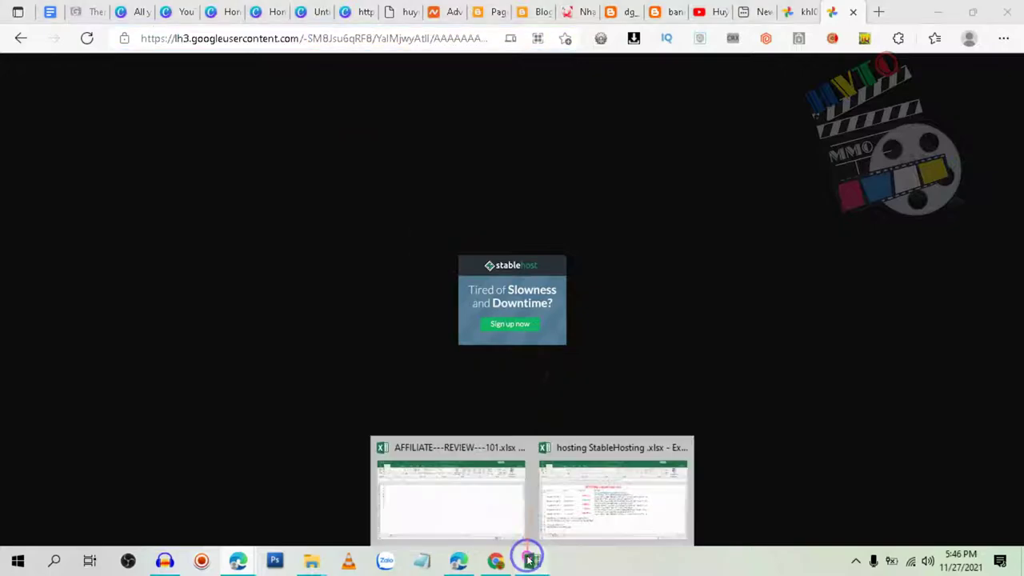
pyautogui.click(530, 514)
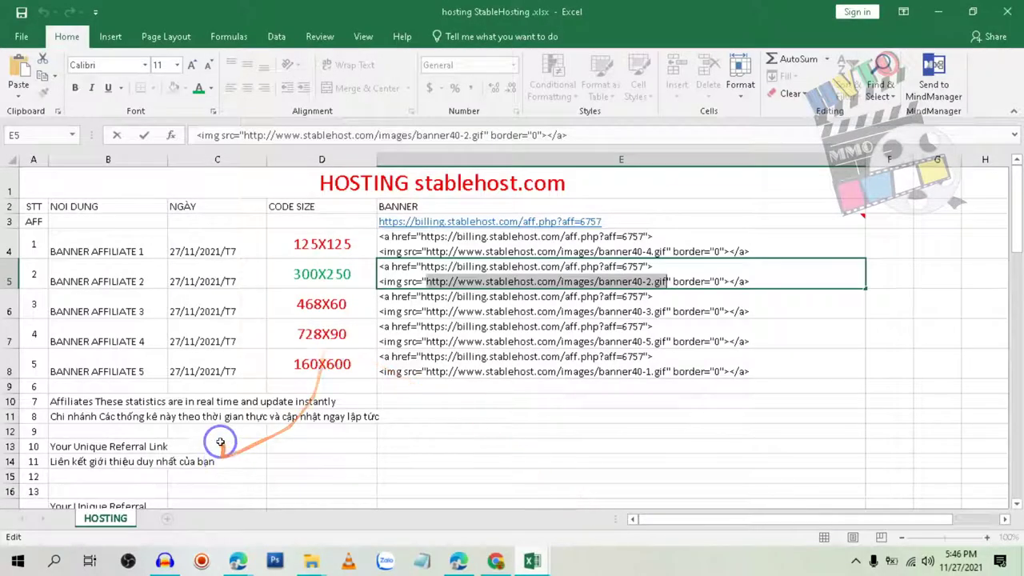
pyautogui.scroll(-5, 231, 385)
pyautogui.scroll(-4, 231, 384)
pyautogui.doubleClick(359, 318)
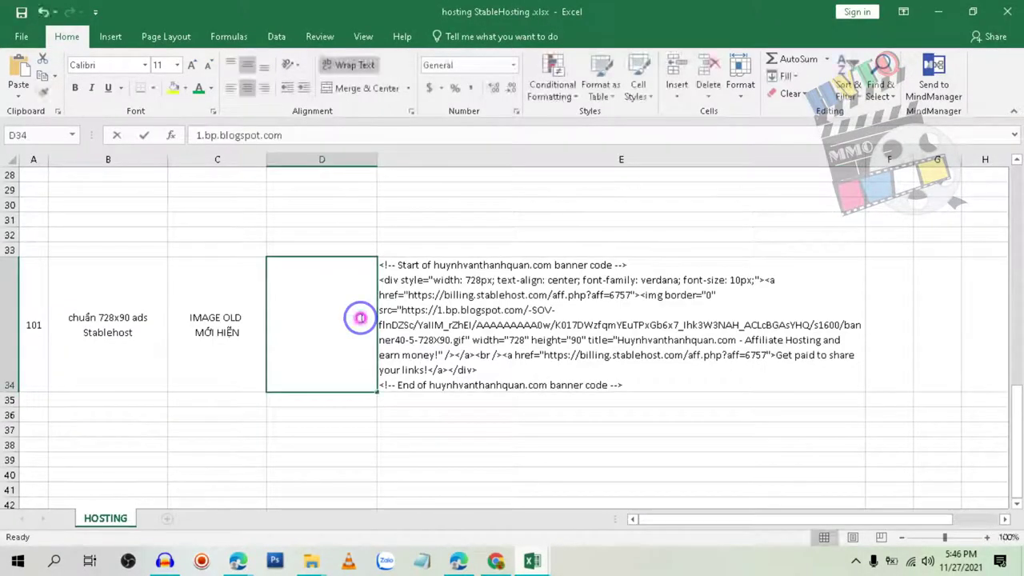
pyautogui.moveTo(278, 315); pyautogui.dragTo(278, 317)
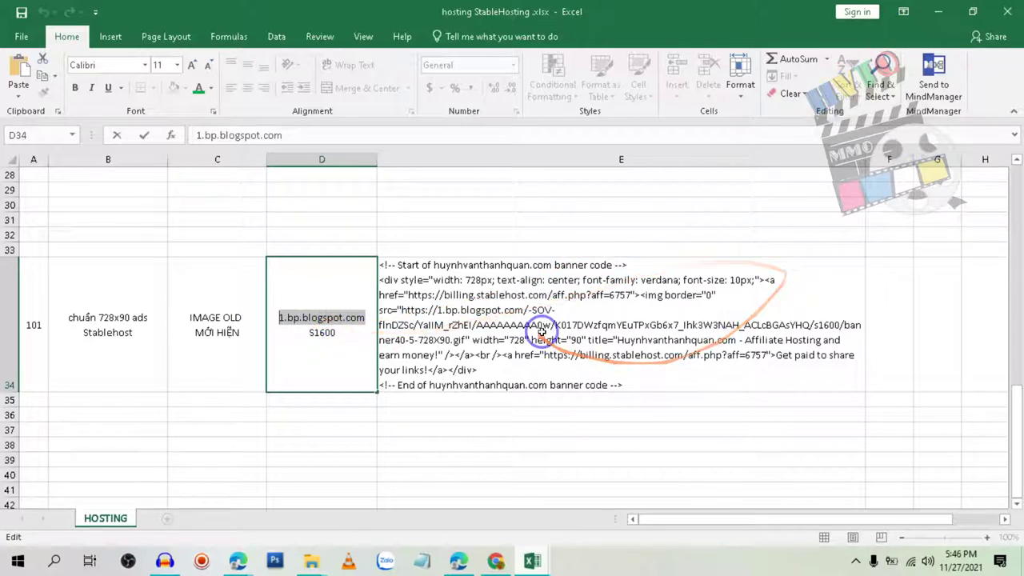
# Step: Switch back to the banner image in Edge and replace the selected host in its address with 1.bp.blogspot.com
pyautogui.click(243, 563)
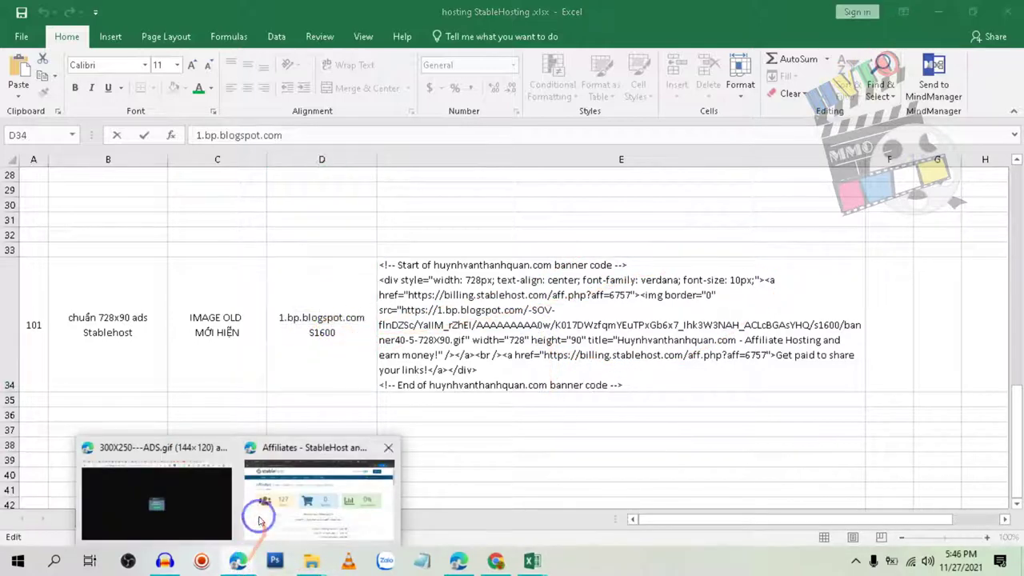
pyautogui.click(192, 516)
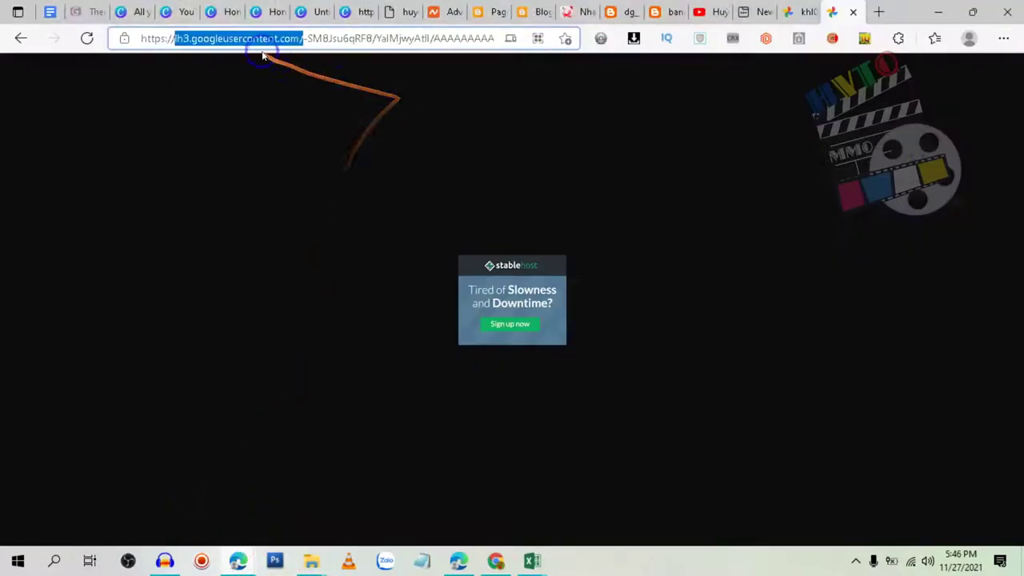
pyautogui.hotkey('ctrl', 'v')
# Step: Replace the h120 size segment in the image address with s1600 and load the address
pyautogui.moveTo(372, 38); pyautogui.dragTo(744, 30)
pyautogui.click(457, 38)
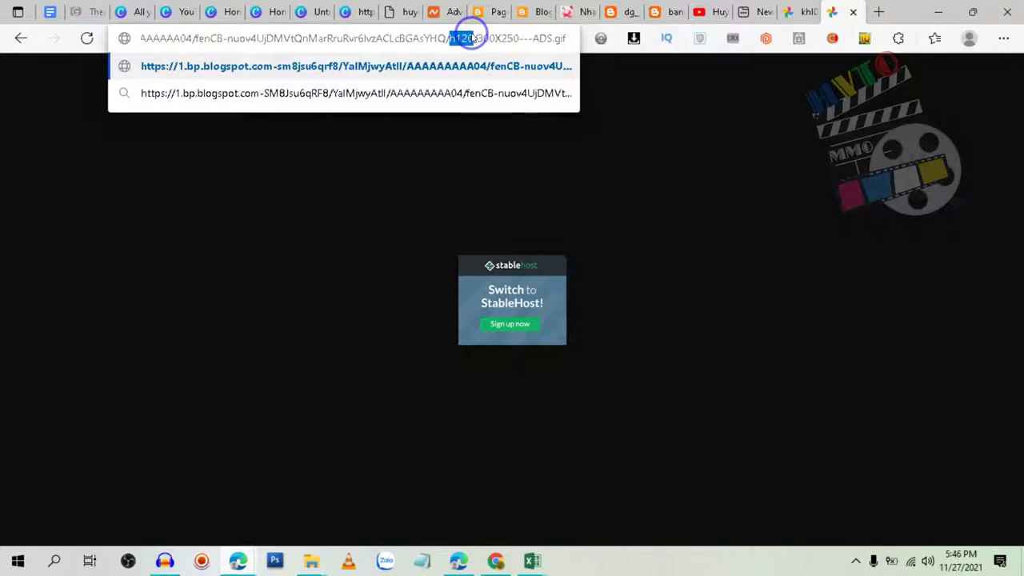
pyautogui.press('BackSpace')
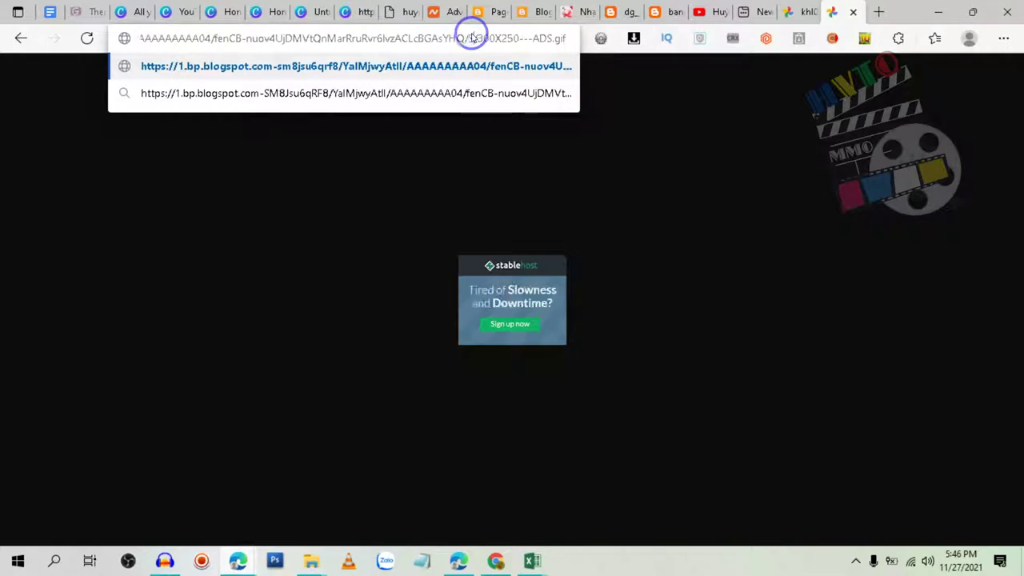
pyautogui.press('BackSpace')
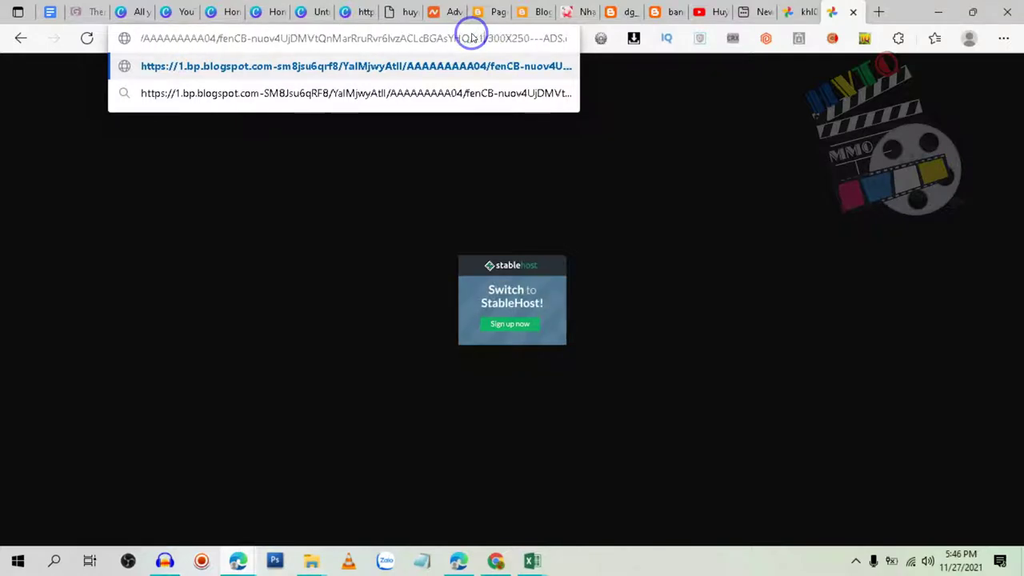
pyautogui.hotkey('ctrl', 'a')
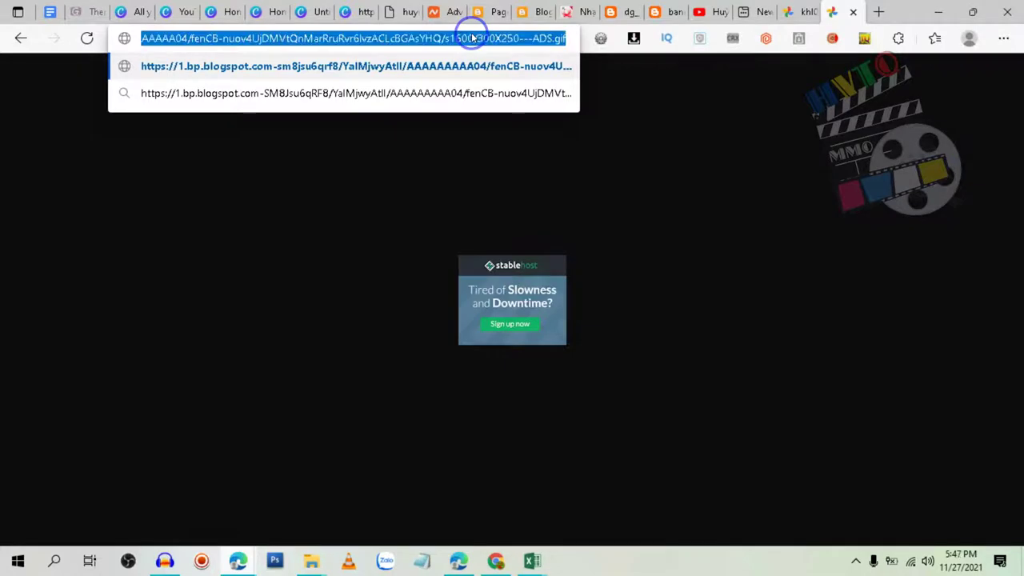
pyautogui.press('Return')
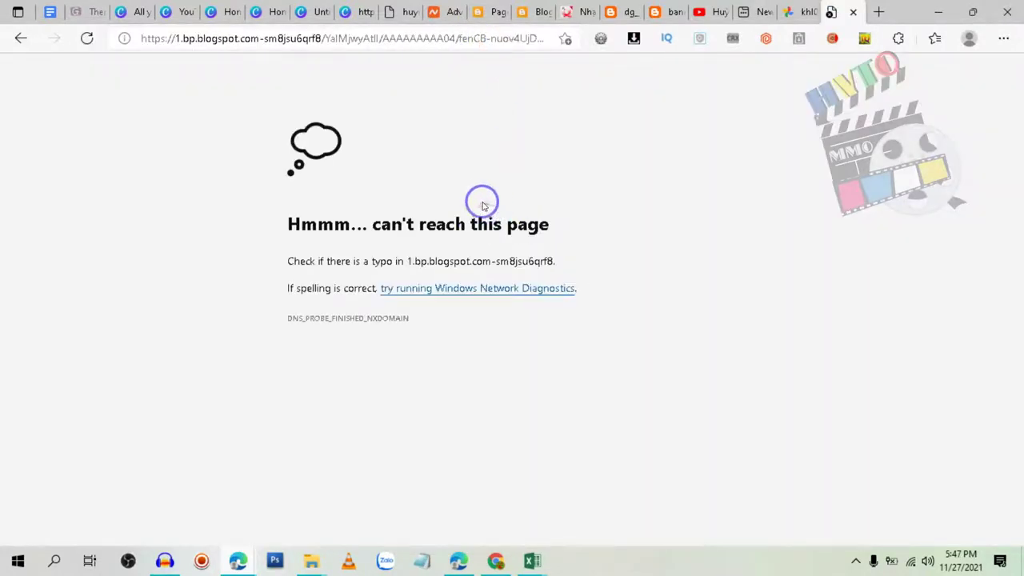
# Step: Check the edited image address, insert the missing slash after 1.bp.blogspot.com, and try to load it again
pyautogui.moveTo(327, 38); pyautogui.dragTo(698, 42)
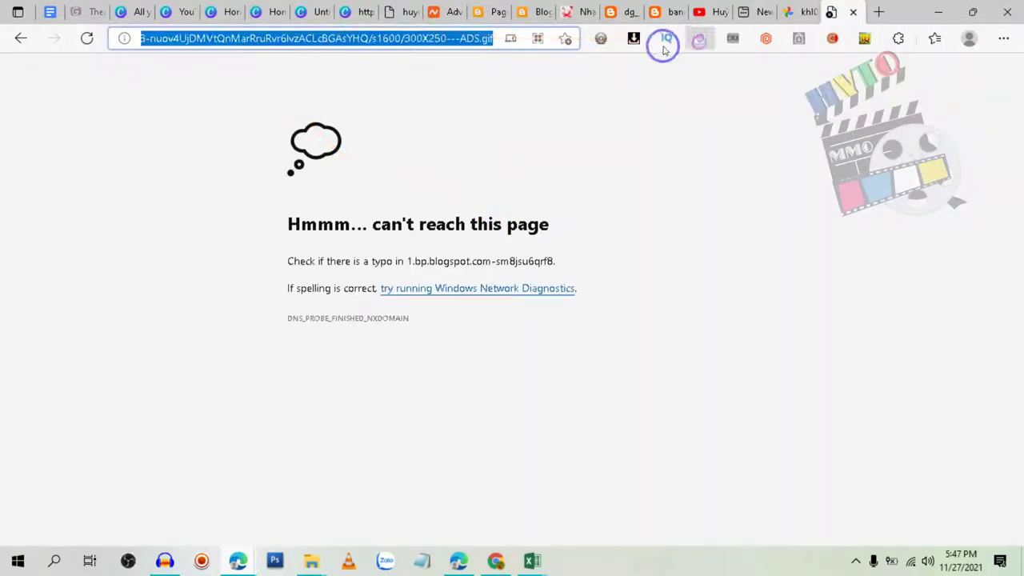
pyautogui.click(408, 42)
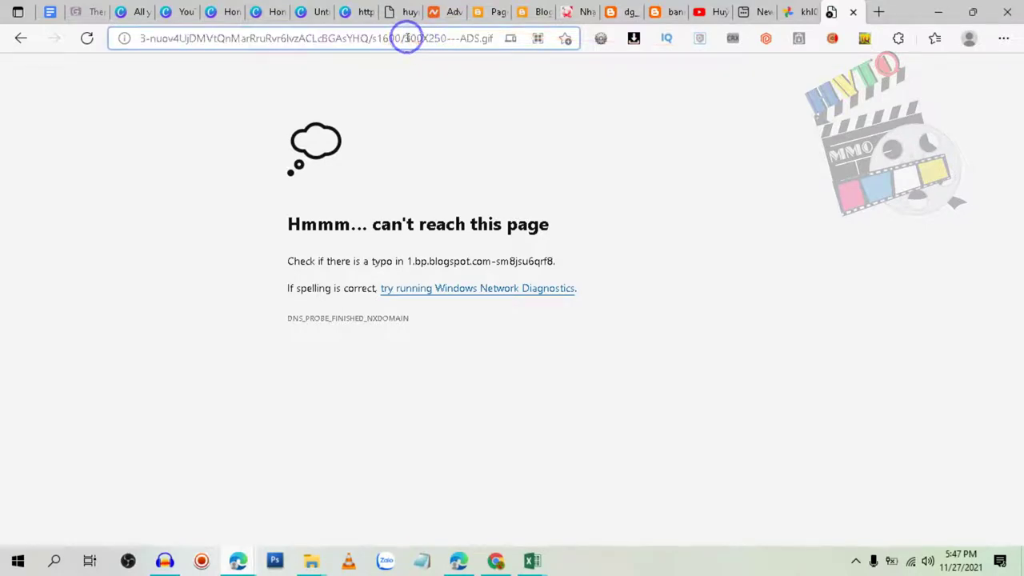
pyautogui.moveTo(402, 38); pyautogui.dragTo(4, 47)
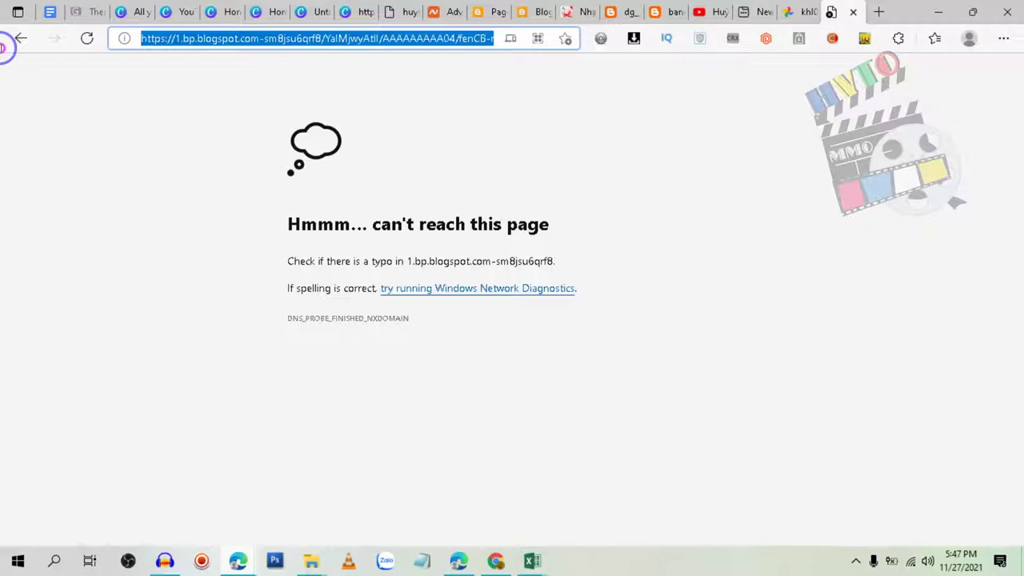
pyautogui.click(264, 40)
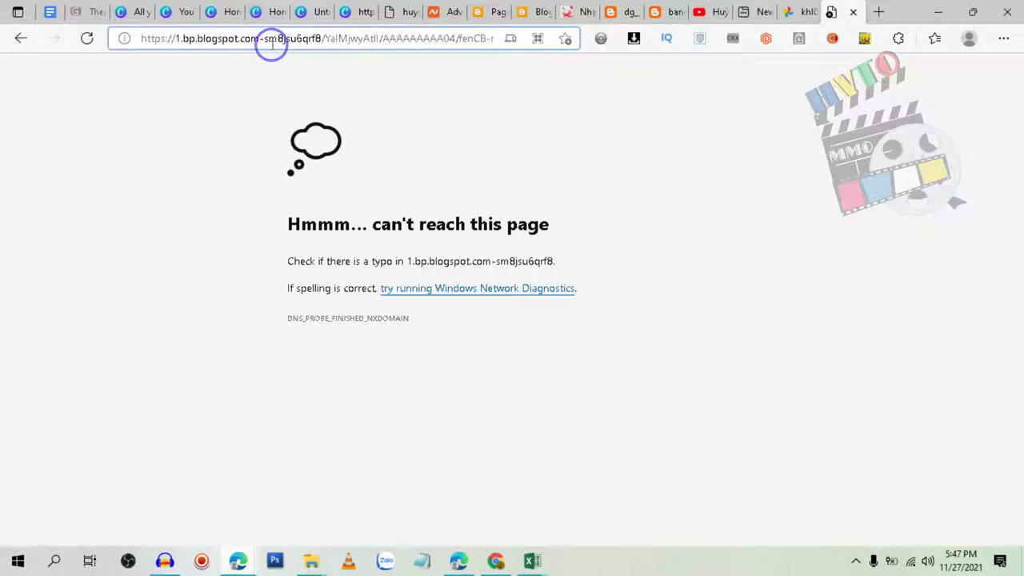
pyautogui.write('/')
pyautogui.hotkey('ctrl', 'a')
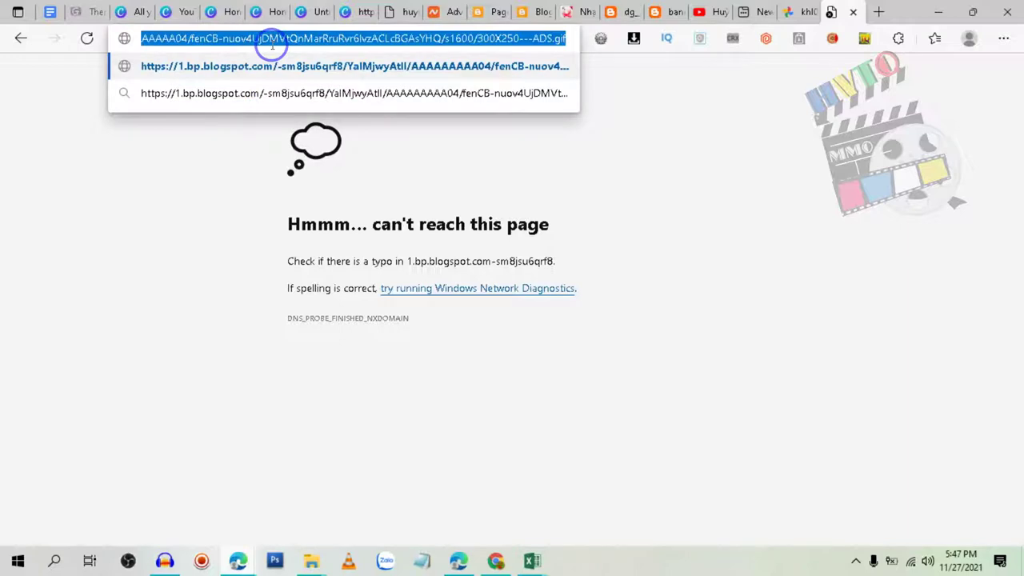
pyautogui.press('Return')
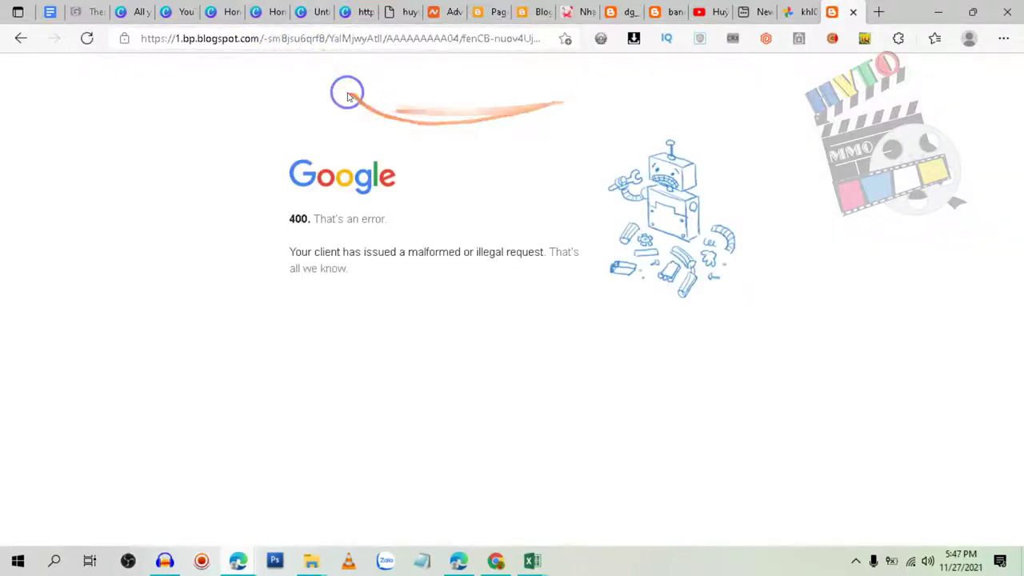
# Step: Go back to Blogger's Add Images dialog and copy the image link of the uploaded StableHost banner
pyautogui.click(621, 8)
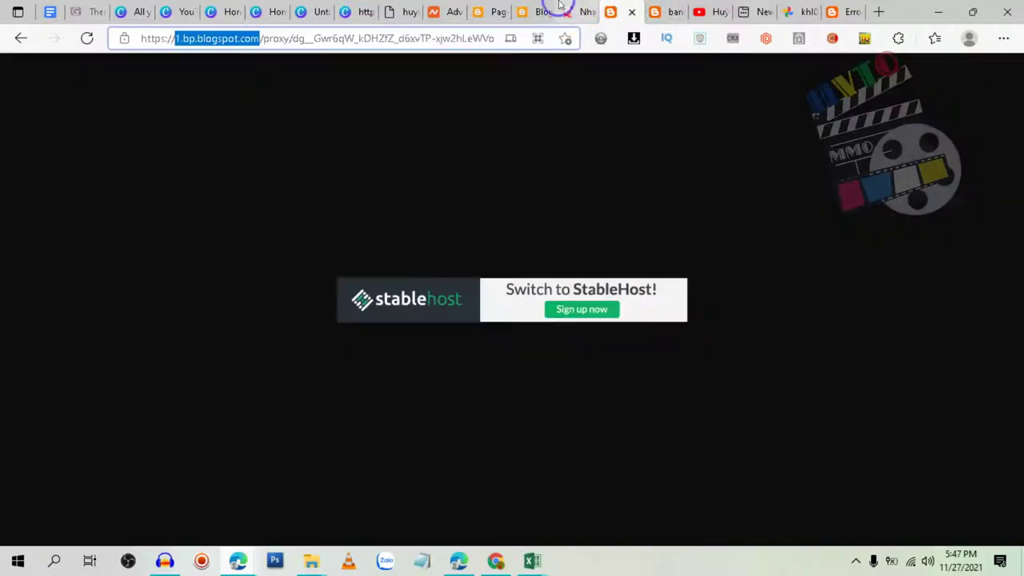
pyautogui.click(492, 10)
pyautogui.rightClick(249, 271)
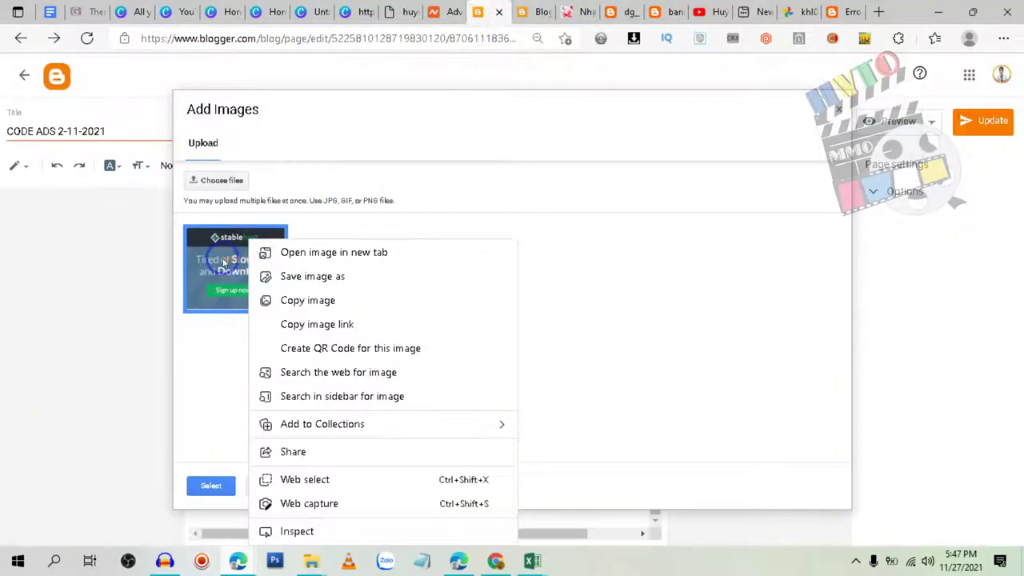
pyautogui.click(224, 261)
pyautogui.rightClick(221, 254)
pyautogui.click(298, 324)
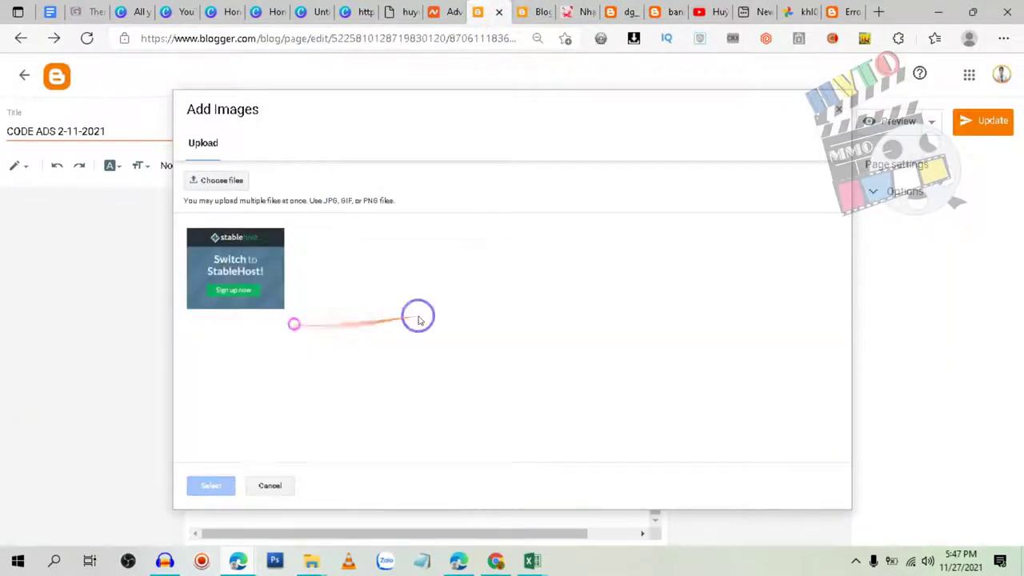
# Step: Load the copied banner image link in a new browser tab
pyautogui.click(832, 11)
pyautogui.click(300, 38)
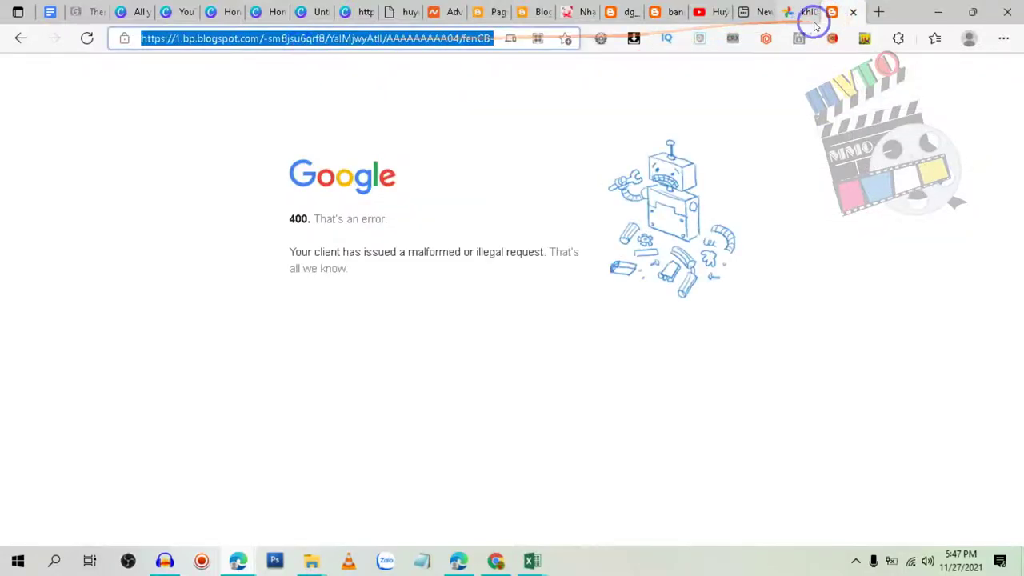
pyautogui.click(877, 11)
pyautogui.write('https://lh3.googleusercontent.com/-SM8Jsu6qRF8/YalMjwyAtlI/AAAAAAAAA04/fenCB-nuov4UjDMVtQnMarRruRvr6lvzACLcBGAsYHQ/h120/300X250---ADS.gif')
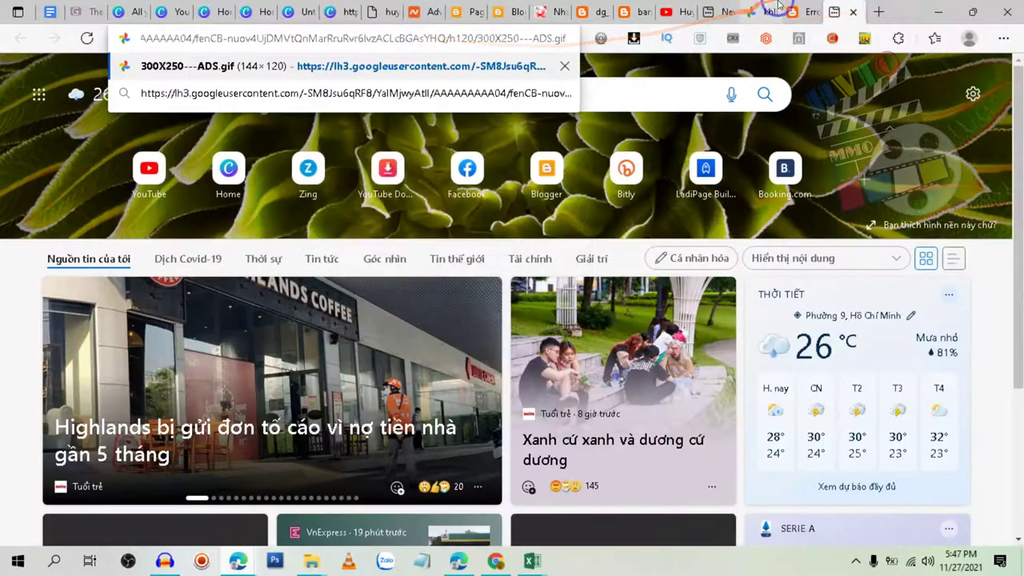
pyautogui.press('Return')
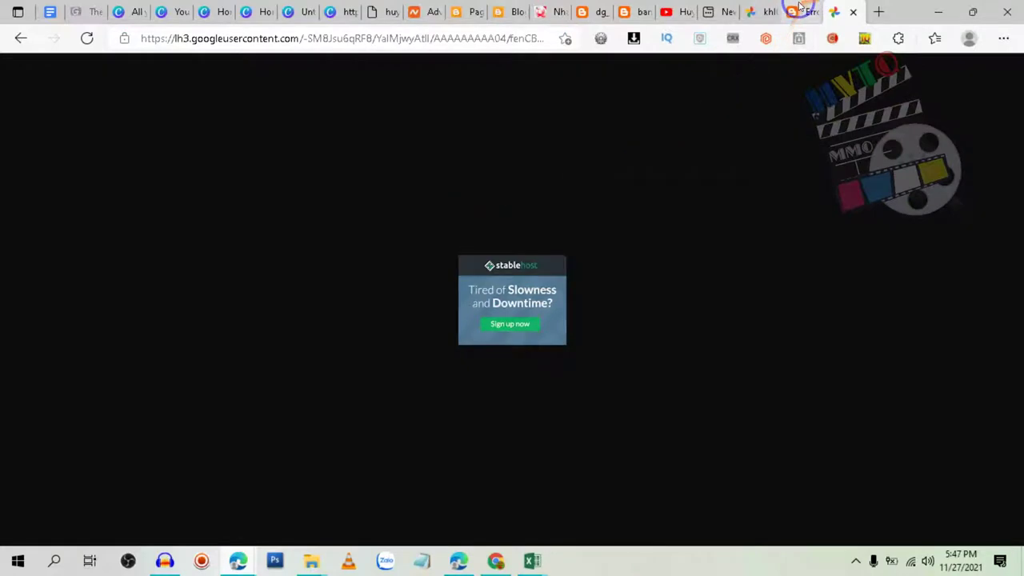
# Step: Copy 1.bp.blogspot.com from the error page's address, replace lh3.googleusercontent.com with it in the new banner address, and load it
pyautogui.click(802, 10)
pyautogui.doubleClick(189, 39)
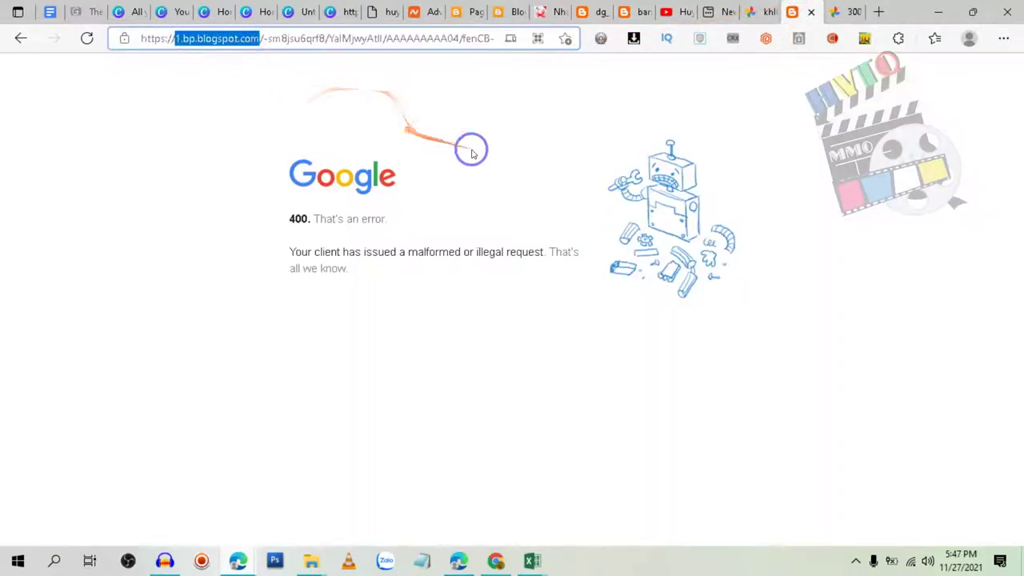
pyautogui.click(839, 11)
pyautogui.moveTo(177, 38); pyautogui.dragTo(293, 38)
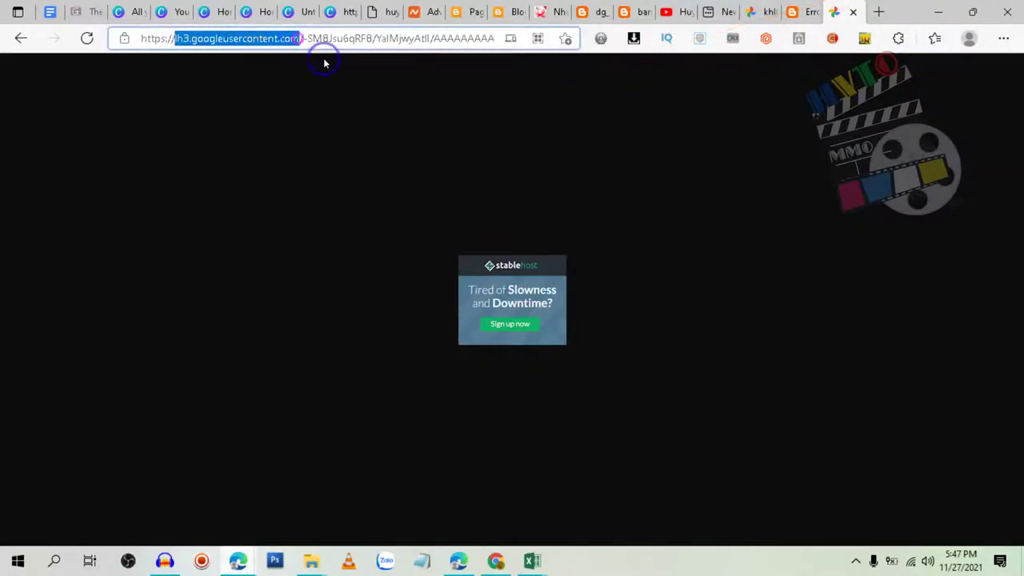
pyautogui.write('1.bp.blogspot.com')
pyautogui.tripleClick(317, 35)
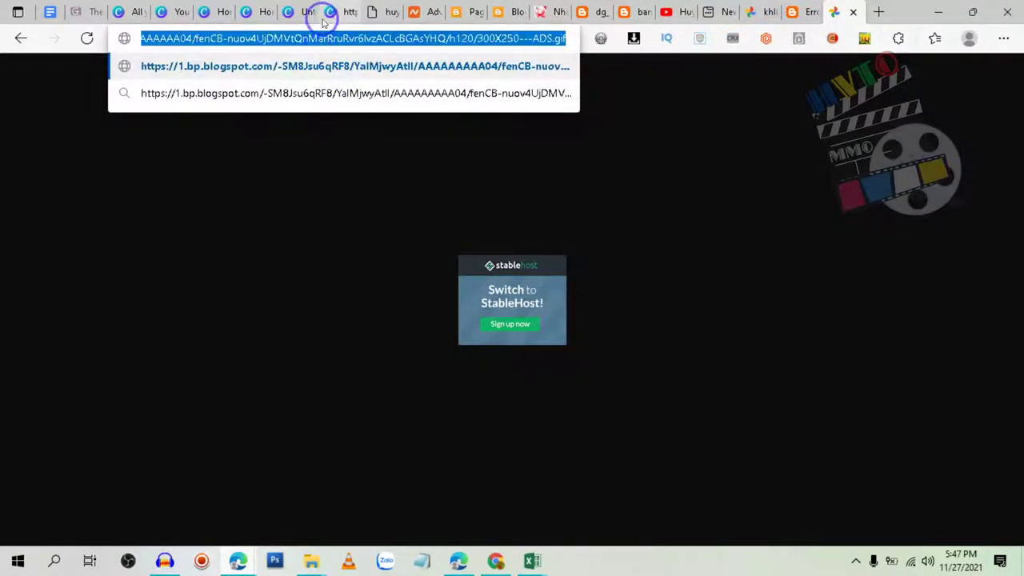
pyautogui.press('Return')
# Step: Replace the h120 size segment before 300X250---ADS.gif with s1600 and load the full-size banner
pyautogui.moveTo(431, 38); pyautogui.dragTo(650, 32)
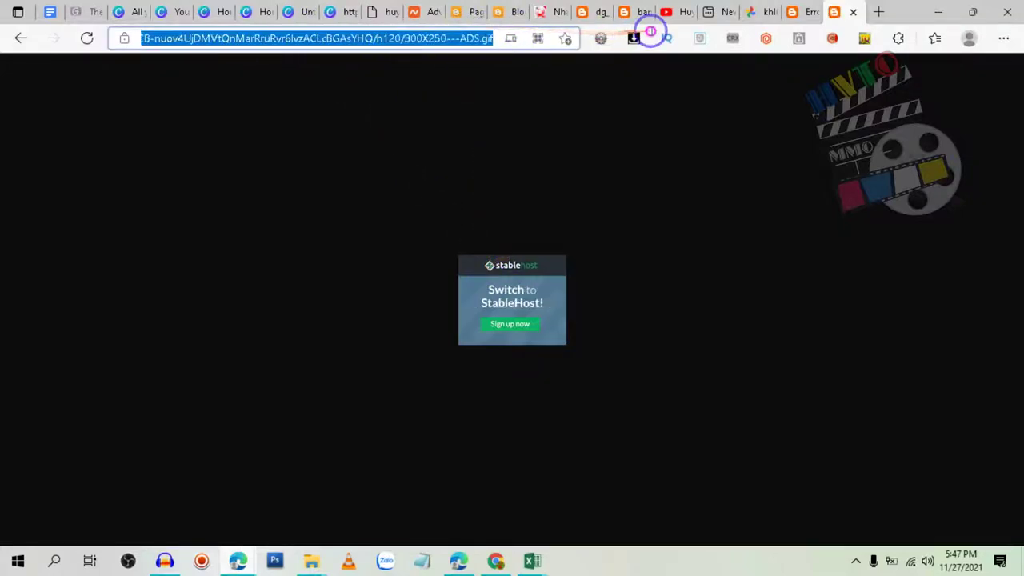
pyautogui.click(386, 39)
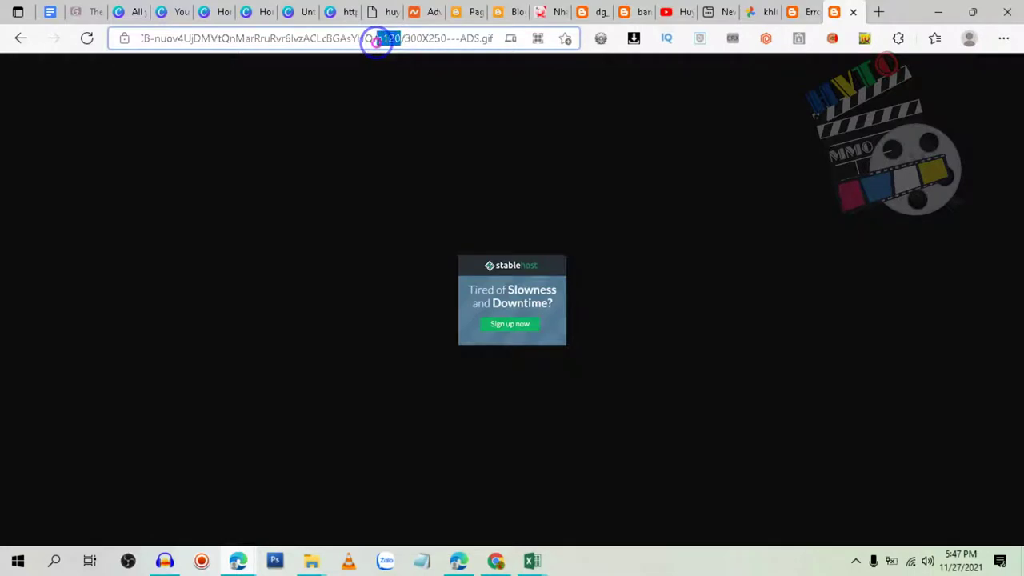
pyautogui.write('s')
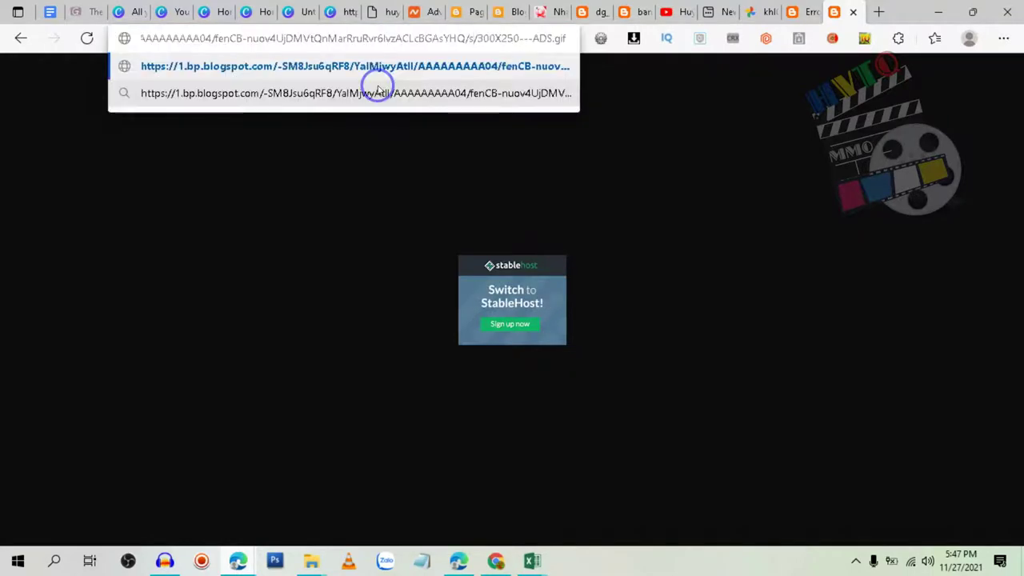
pyautogui.write('1600')
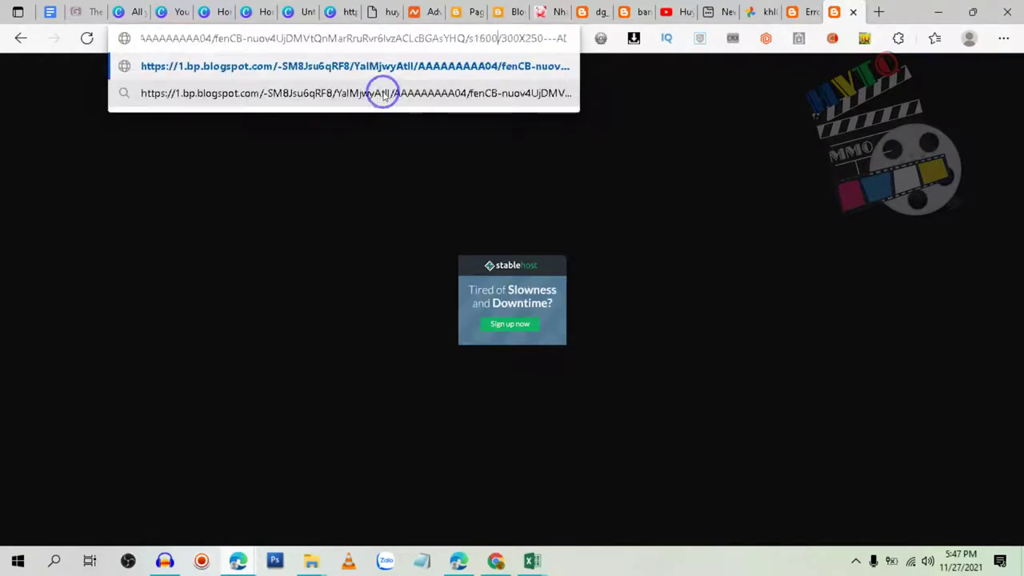
pyautogui.hotkey('ctrl', 'a')
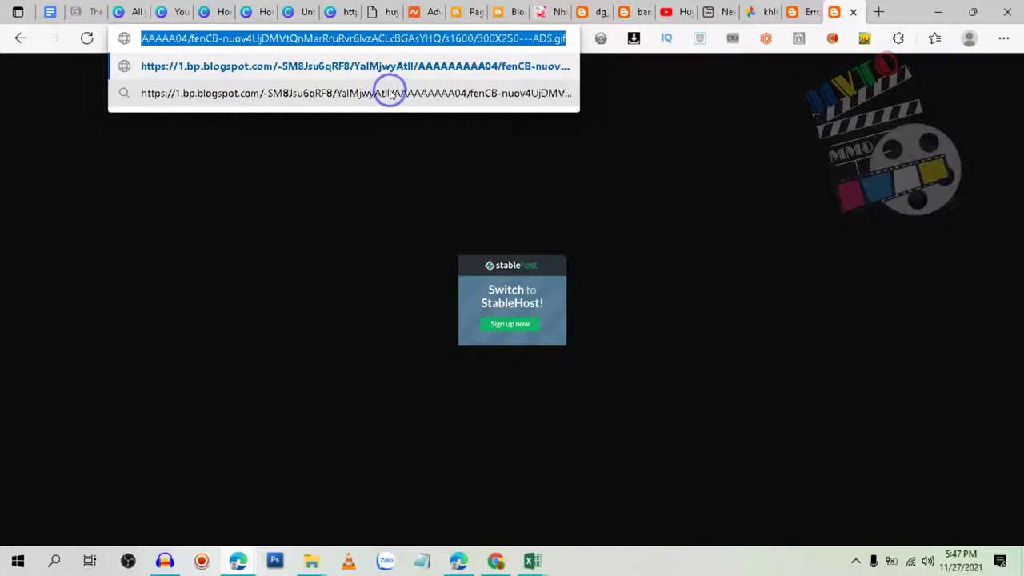
pyautogui.press('Return')
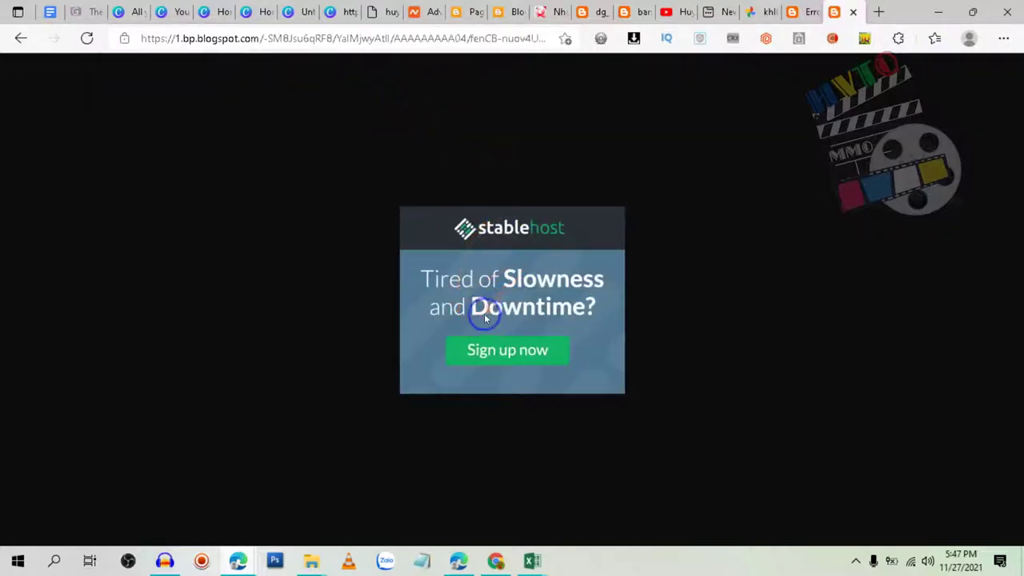
# Step: Copy the full-size banner address and paste it into cell E35 of the hosting StableHosting workbook in Excel
pyautogui.click(354, 38)
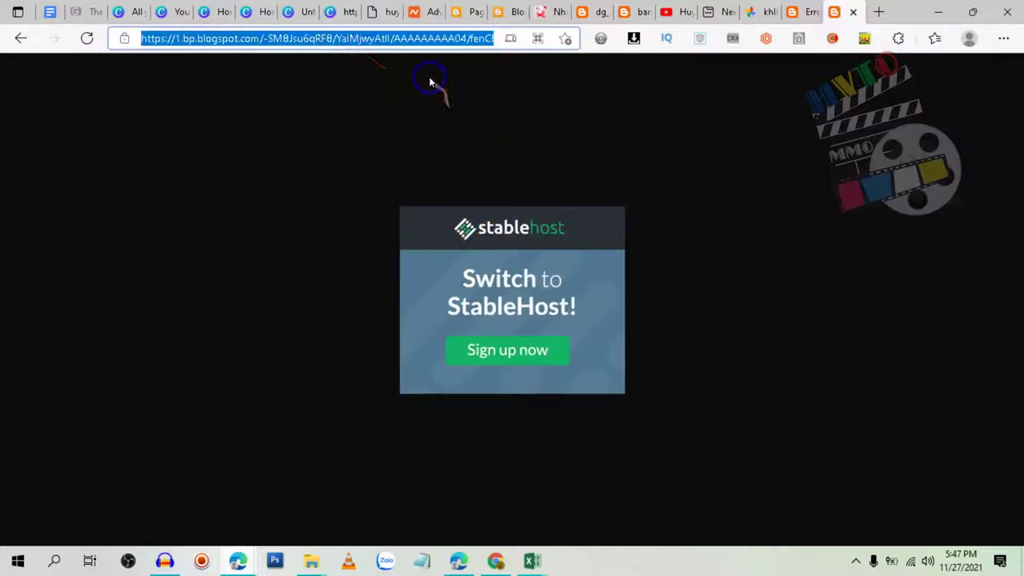
pyautogui.click(533, 560)
pyautogui.click(583, 486)
pyautogui.scroll(-2, 518, 339)
pyautogui.click(440, 366)
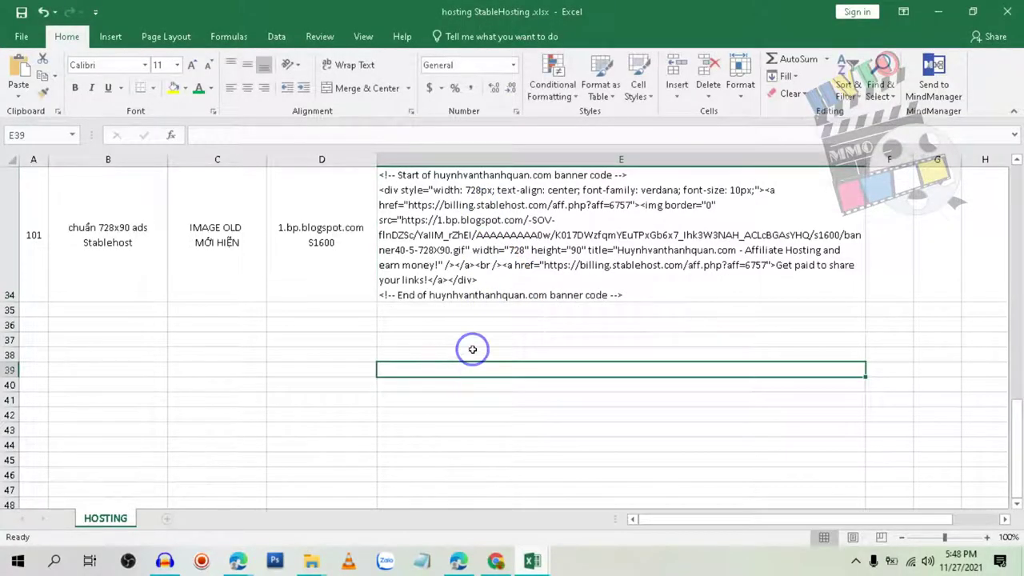
pyautogui.scroll(3, 471, 347)
pyautogui.scroll(-3, 499, 326)
pyautogui.click(428, 314)
pyautogui.hotkey('ctrl', 'v')
pyautogui.click(469, 397)
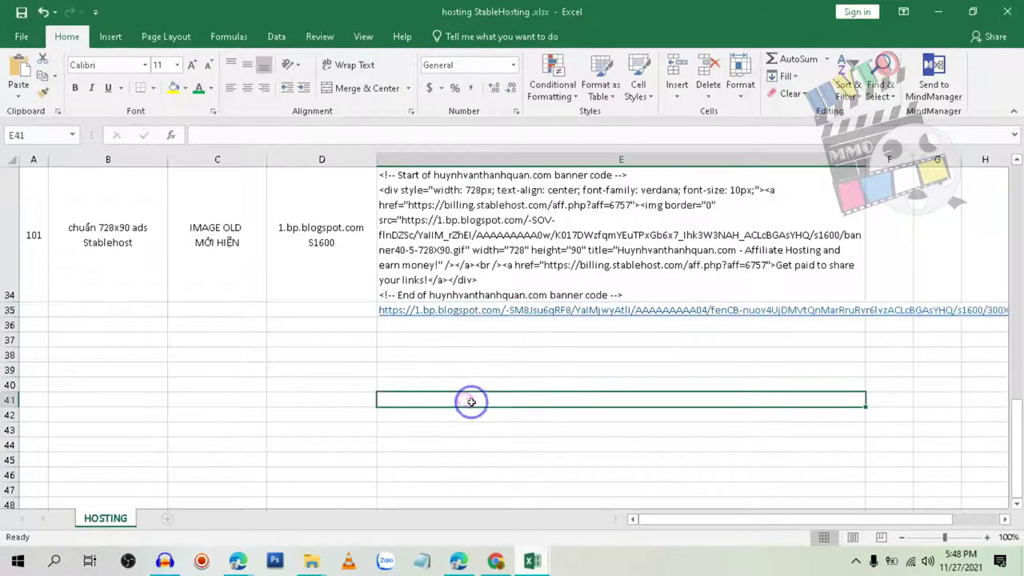
# Step: Number the new entry 102.1 in cell A35 and widen column A slightly to fit it
pyautogui.click(146, 309)
pyautogui.click(36, 311)
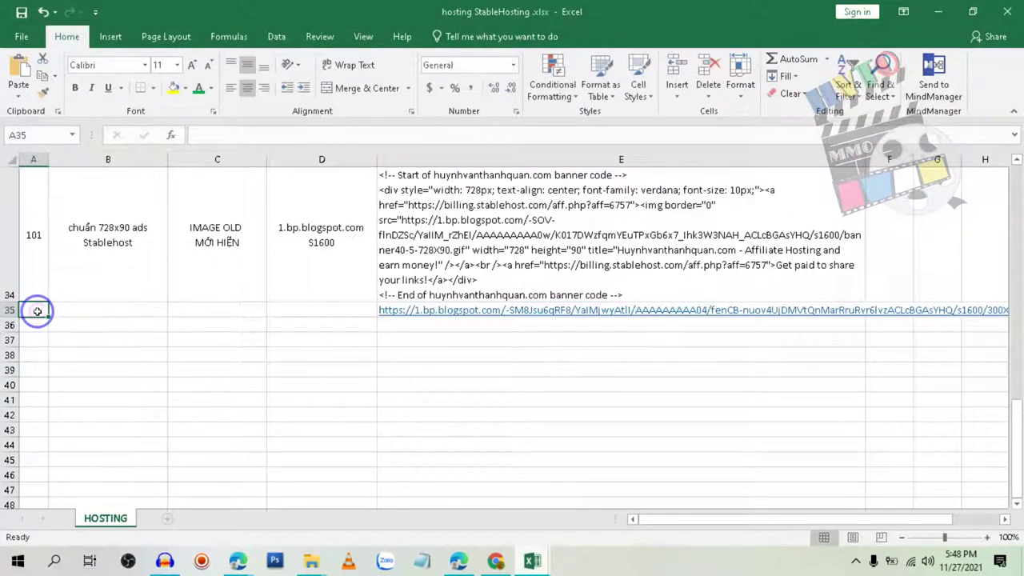
pyautogui.write('102')
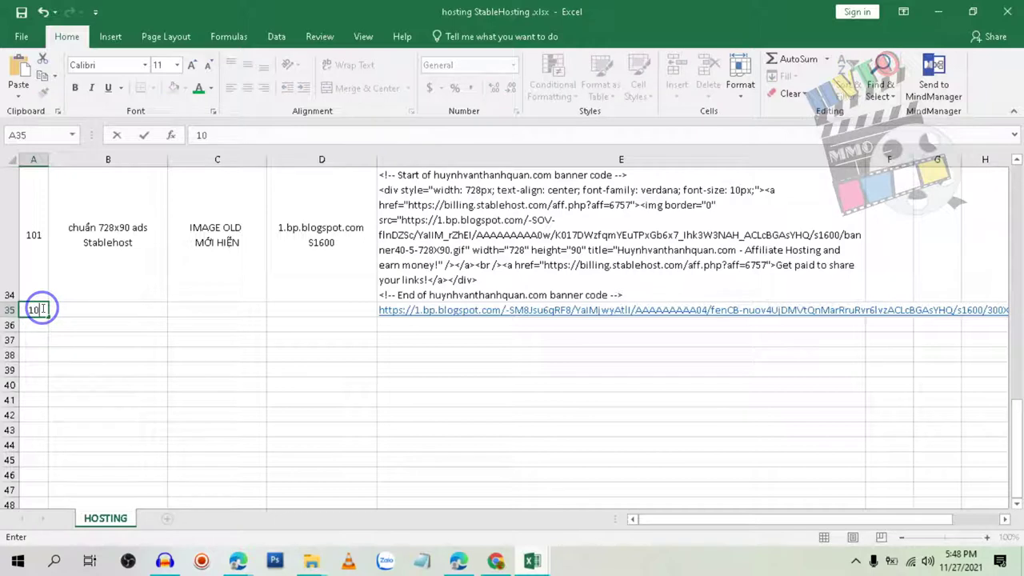
pyautogui.write('.1')
pyautogui.click(139, 312)
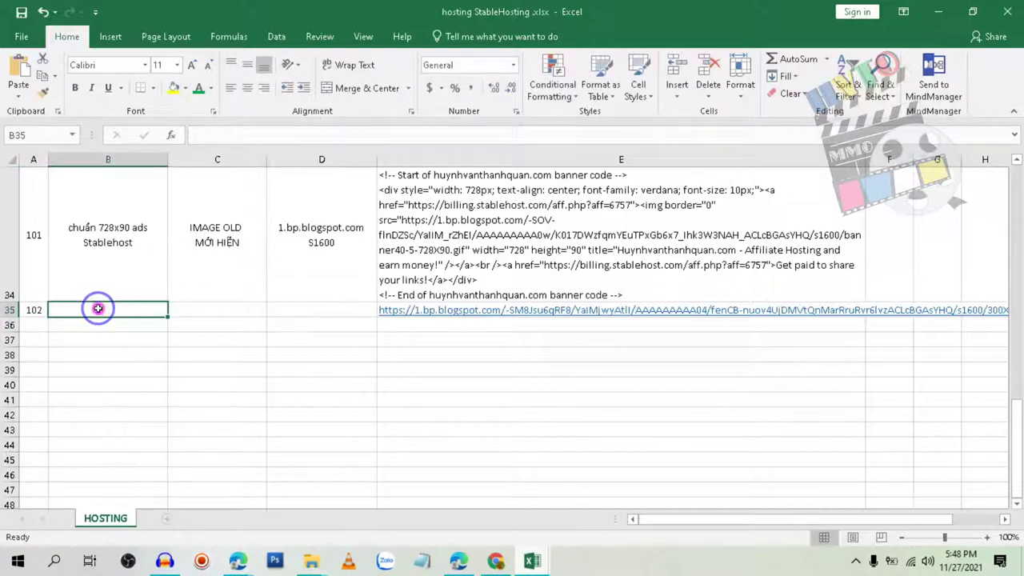
pyautogui.click(50, 159)
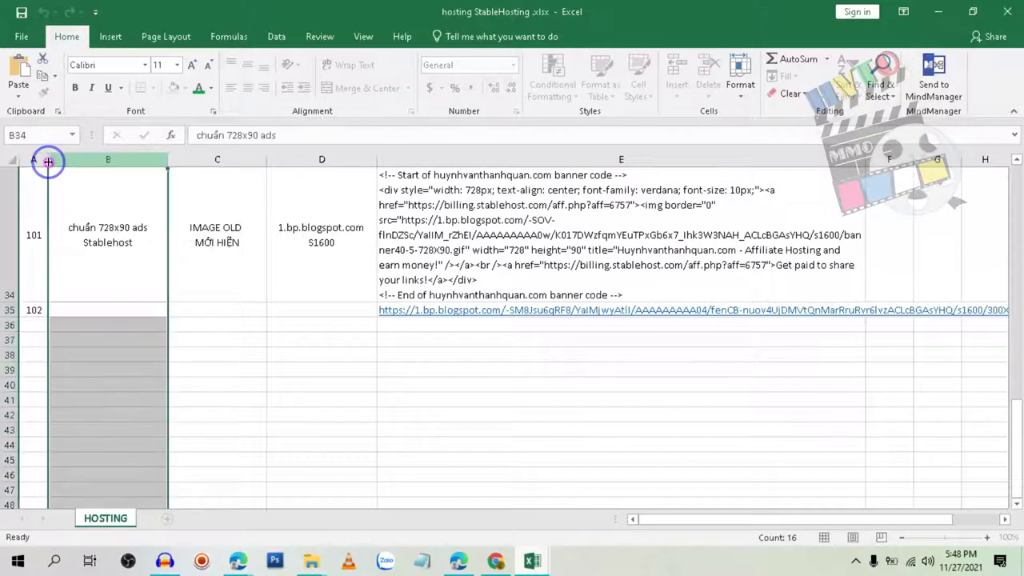
pyautogui.moveTo(50, 159); pyautogui.dragTo(57, 159)
pyautogui.click(91, 333)
# Step: Enter IMAGE OLD in cell B35 and copy the 1.bp.blogspot.com S1600 note from D34 into D35
pyautogui.doubleClick(91, 310)
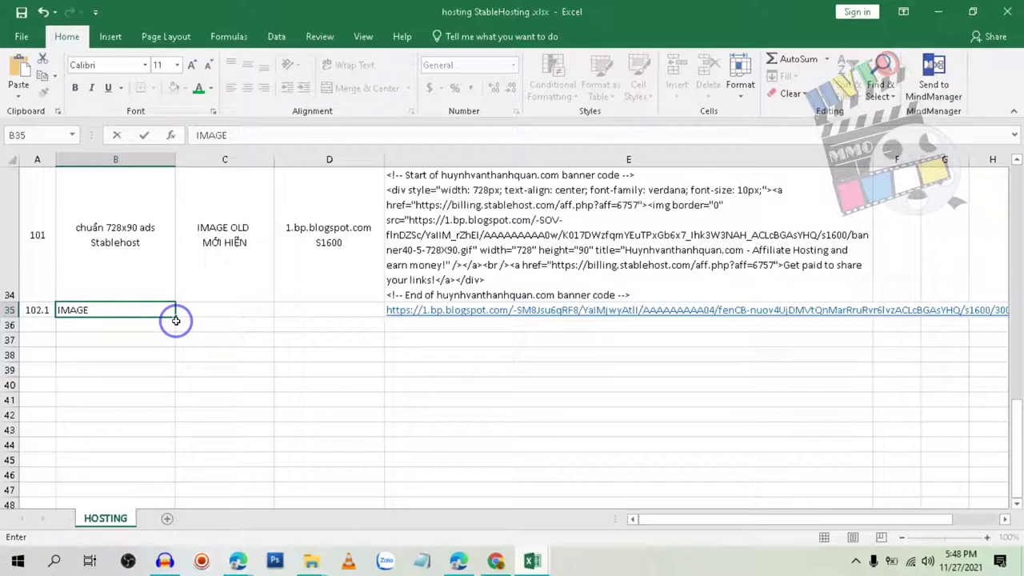
pyautogui.click(208, 370)
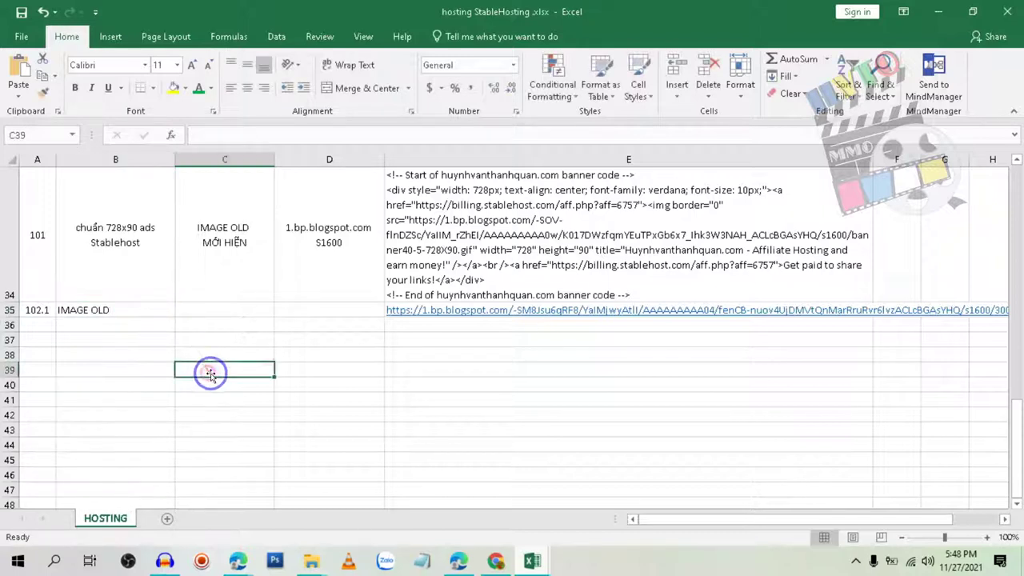
pyautogui.click(308, 252)
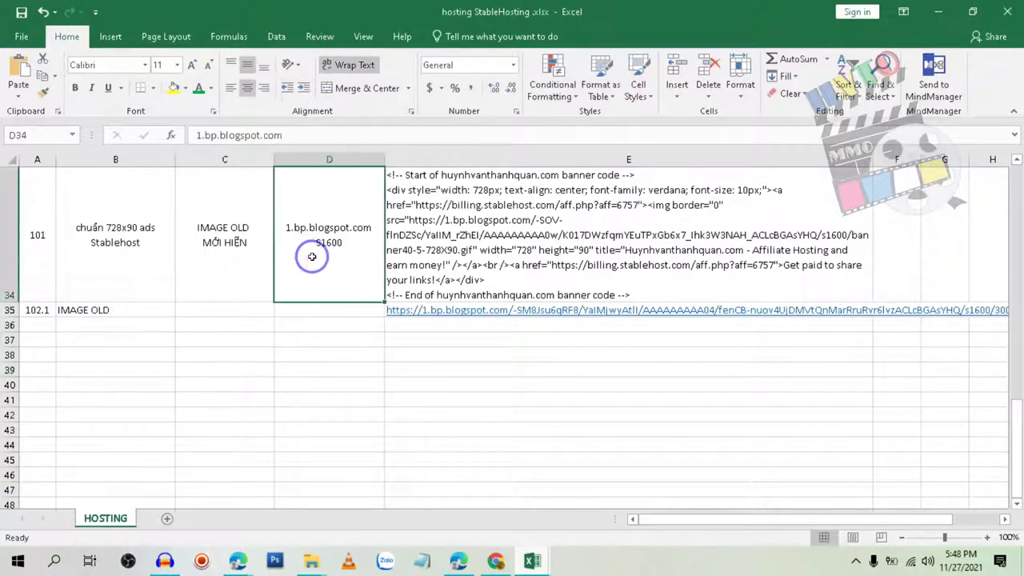
pyautogui.hotkey('ctrl', 'c')
pyautogui.click(311, 311)
pyautogui.hotkey('ctrl', 'v')
pyautogui.press('Escape')
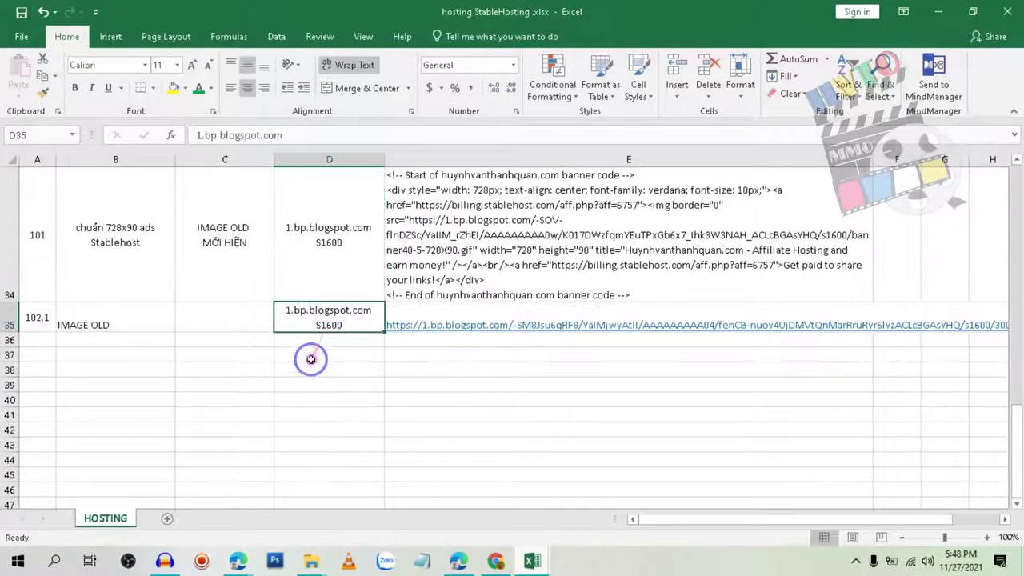
pyautogui.click(311, 359)
# Step: Copy the IMAGE OLD MỚI HIỄN note from C34 into C35 and save the workbook
pyautogui.click(223, 320)
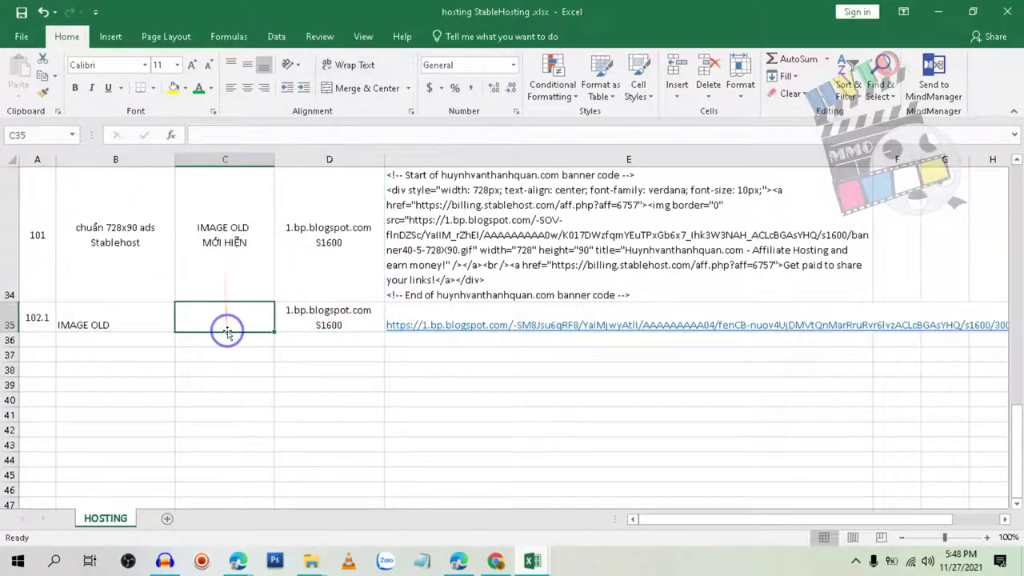
pyautogui.click(222, 259)
pyautogui.hotkey('ctrl', 'c')
pyautogui.click(231, 324)
pyautogui.click(227, 242)
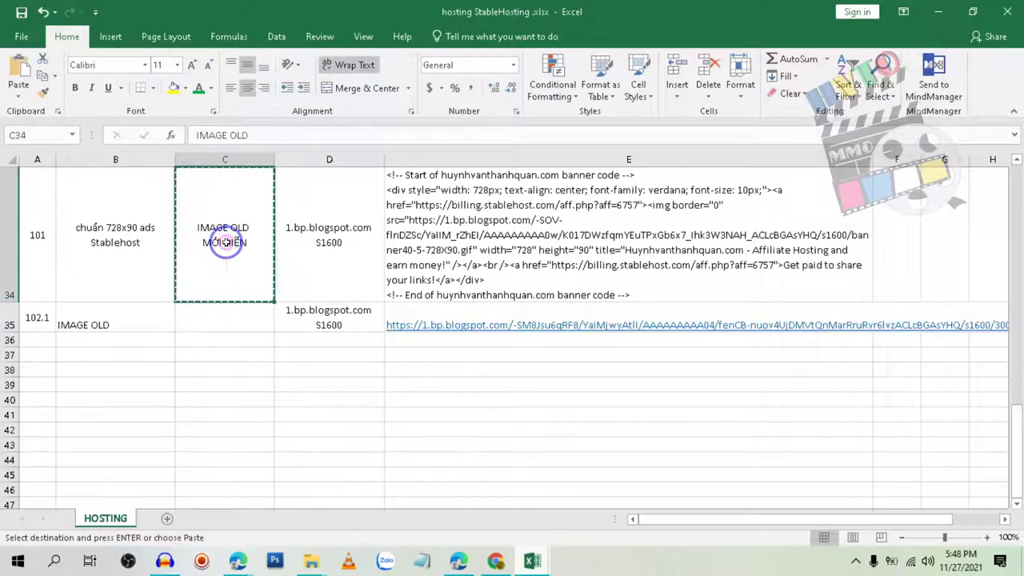
pyautogui.click(229, 312)
pyautogui.hotkey('ctrl', 'v')
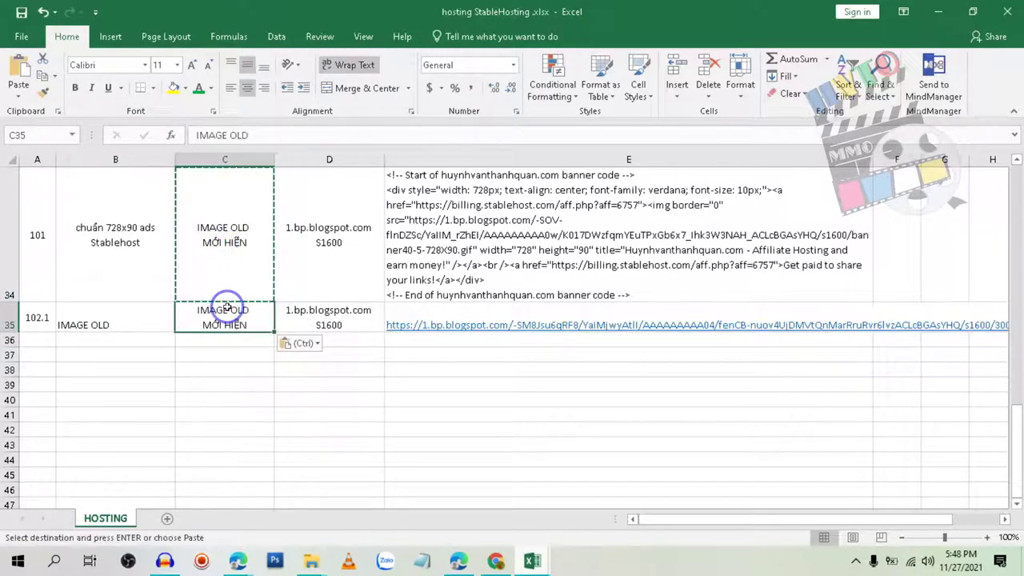
pyautogui.click(221, 369)
pyautogui.hotkey('ctrl', 's')
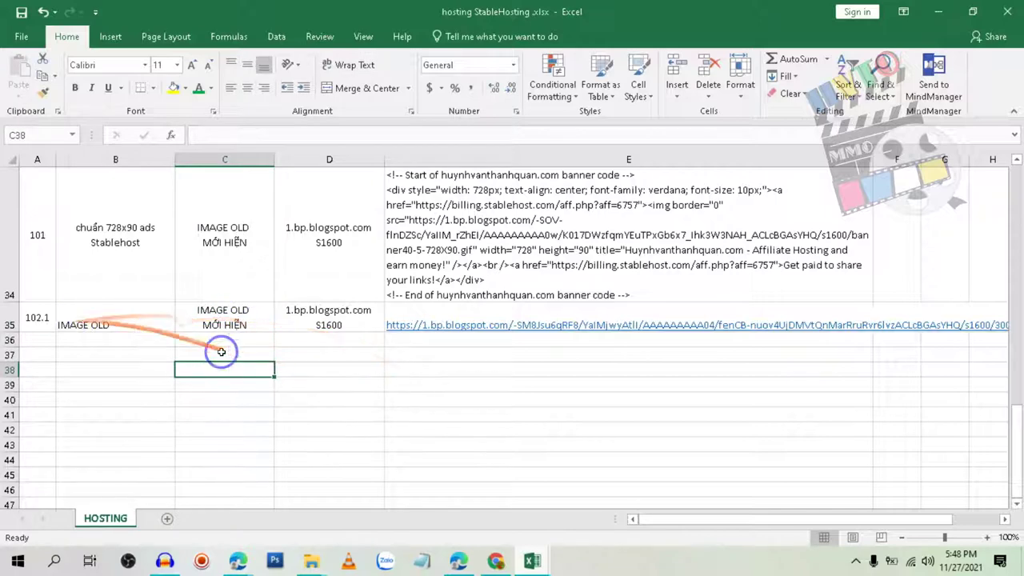
# Step: Copy the 300X250 affiliate banner code text from cell E5 and paste it into cell E36
pyautogui.scroll(2, 476, 397)
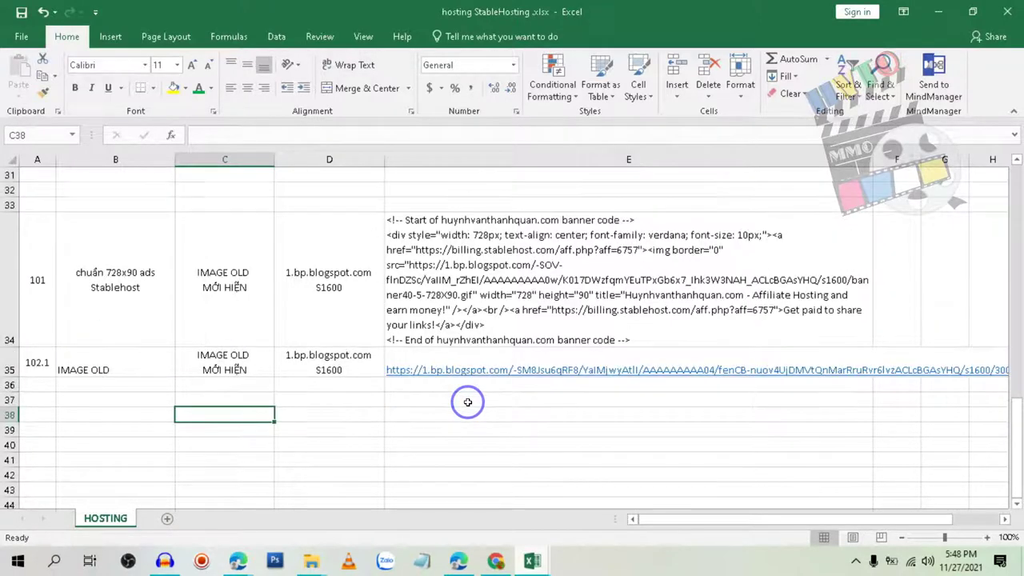
pyautogui.scroll(9, 432, 360)
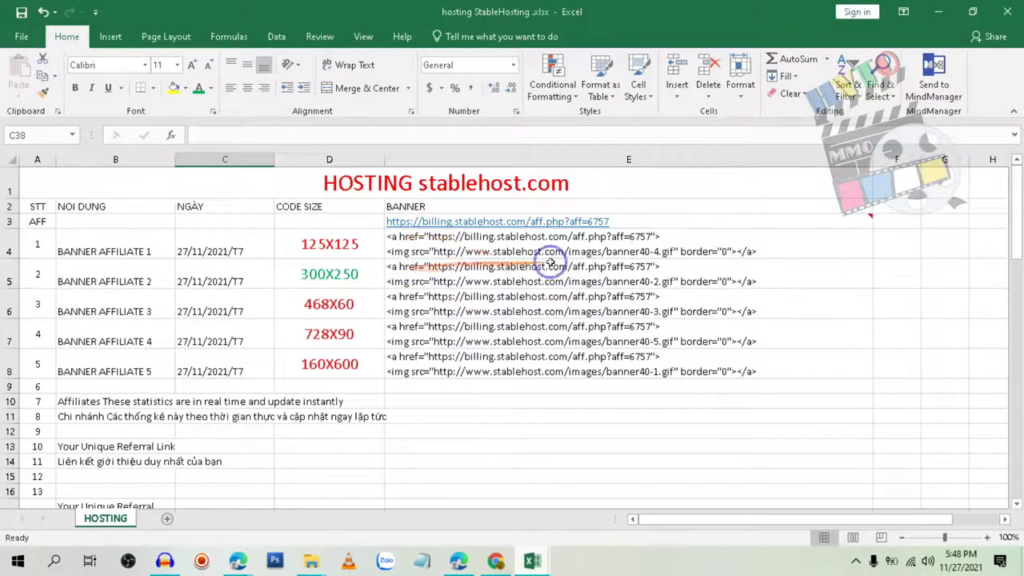
pyautogui.doubleClick(767, 272)
pyautogui.moveTo(768, 274); pyautogui.dragTo(356, 250)
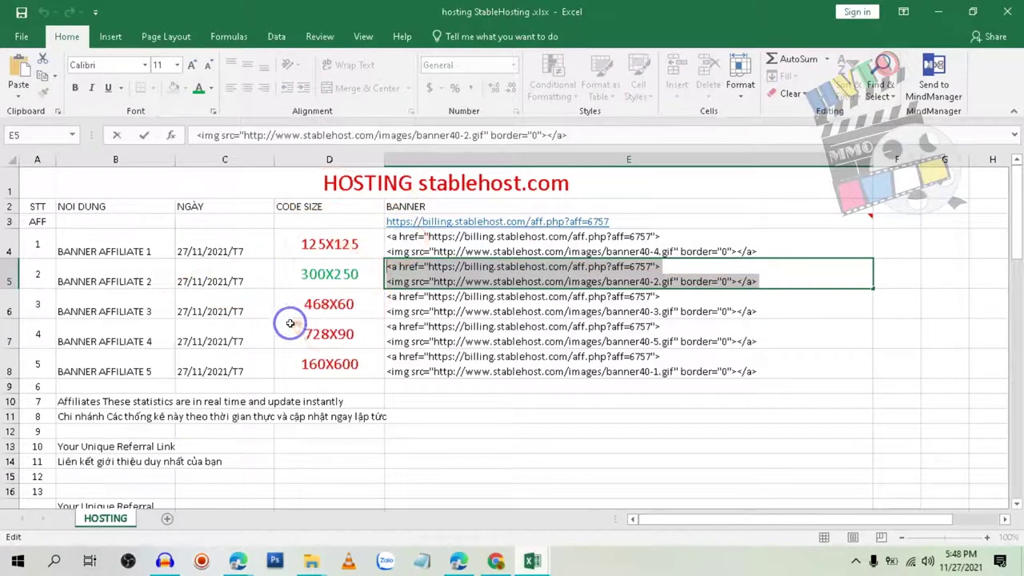
pyautogui.scroll(-8, 361, 295)
pyautogui.scroll(-4, 418, 338)
pyautogui.scroll(1, 392, 288)
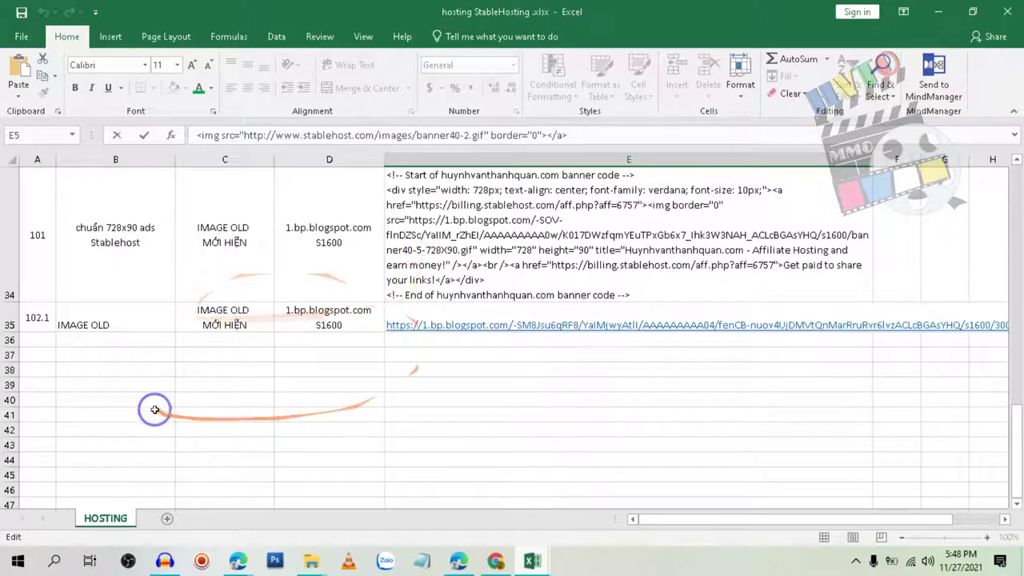
pyautogui.click(398, 341)
pyautogui.hotkey('ctrl', 'v')
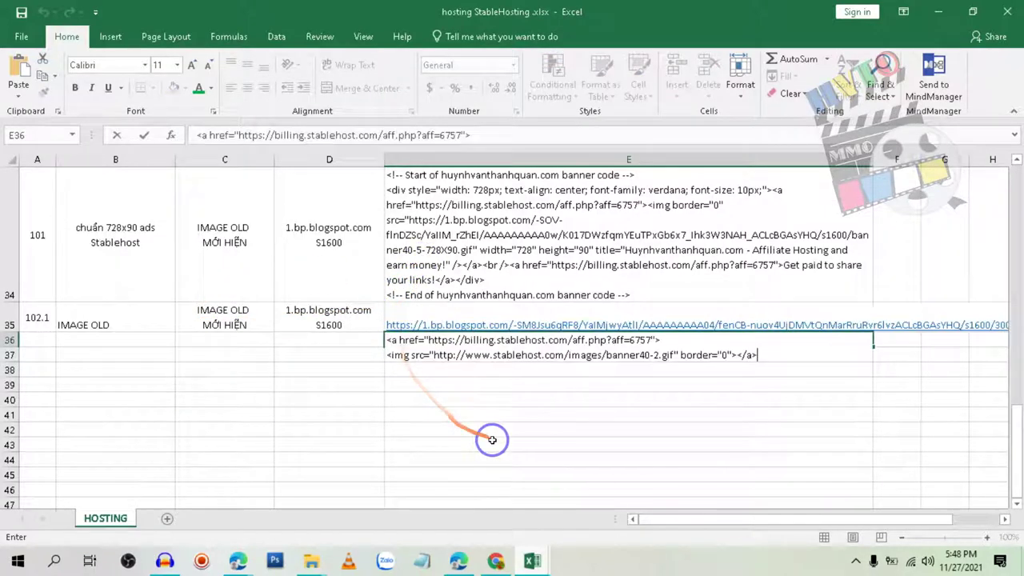
# Step: Replace the stablehost.com banner40-2.gif image source in cell E36 with the 1.bp.blogspot.com s1600 address copied from E35
pyautogui.click(572, 441)
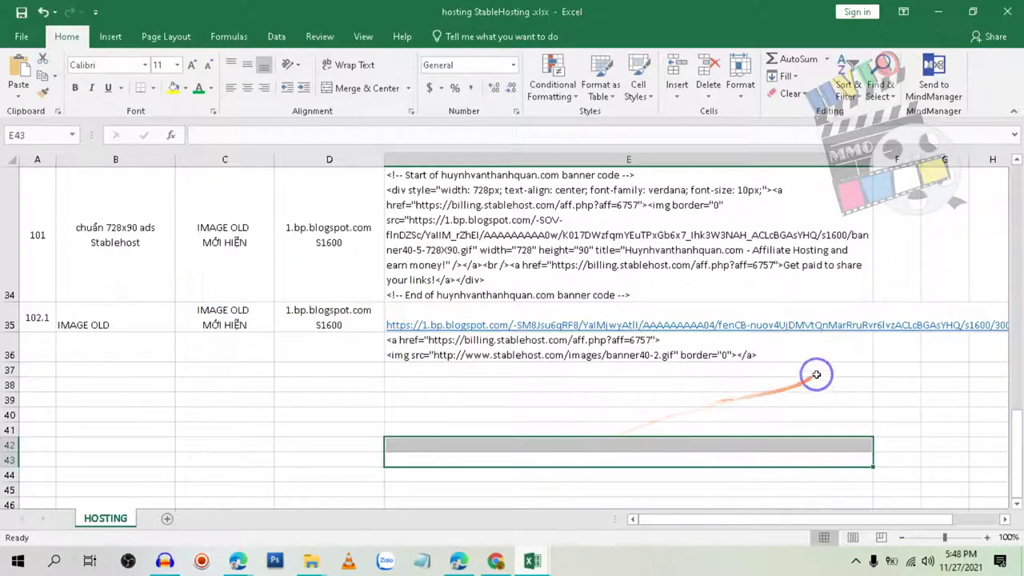
pyautogui.doubleClick(583, 309)
pyautogui.doubleClick(608, 328)
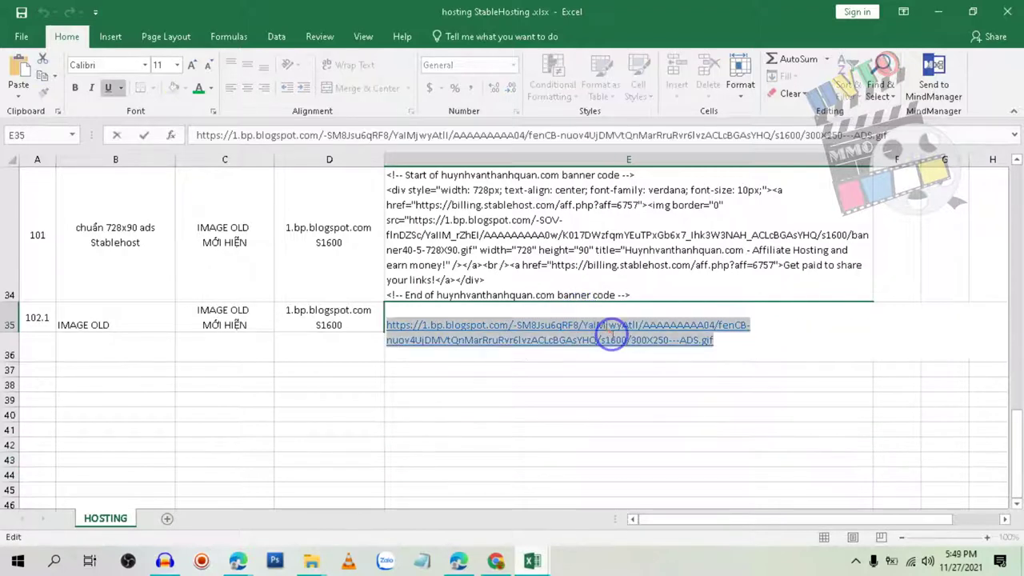
pyautogui.click(576, 444)
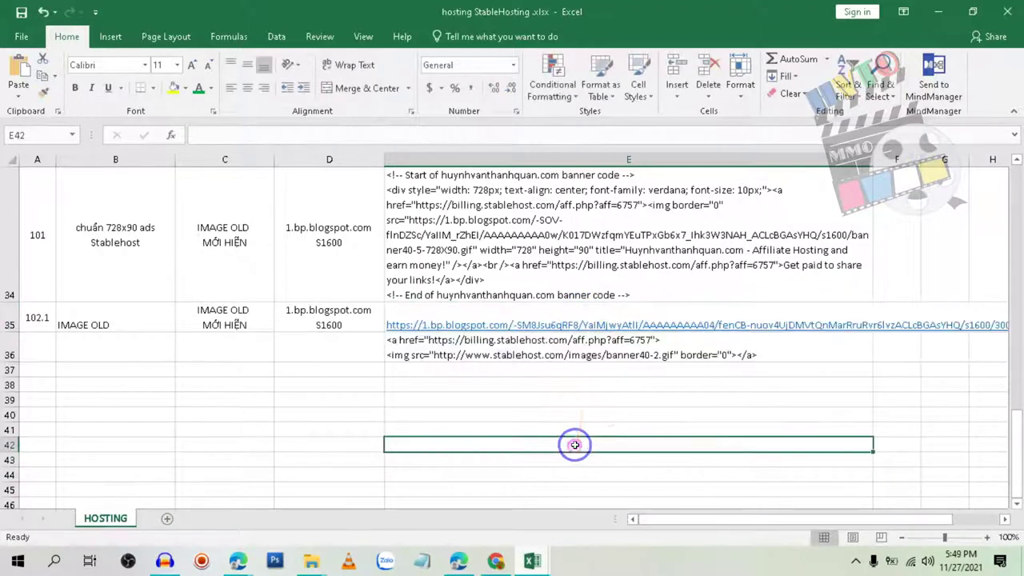
pyautogui.click(671, 355)
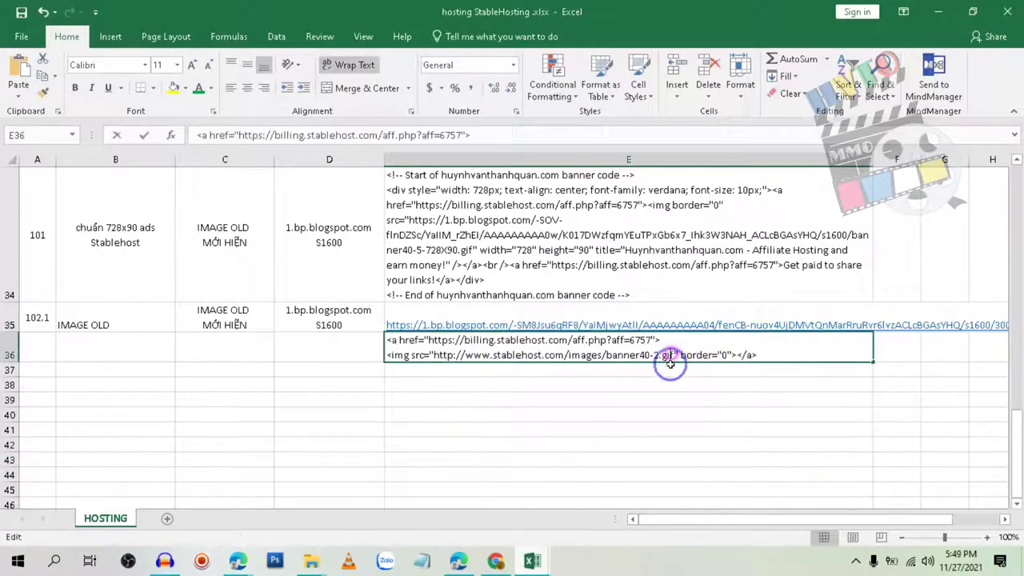
pyautogui.doubleClick(672, 355)
pyautogui.moveTo(628, 354); pyautogui.dragTo(473, 354)
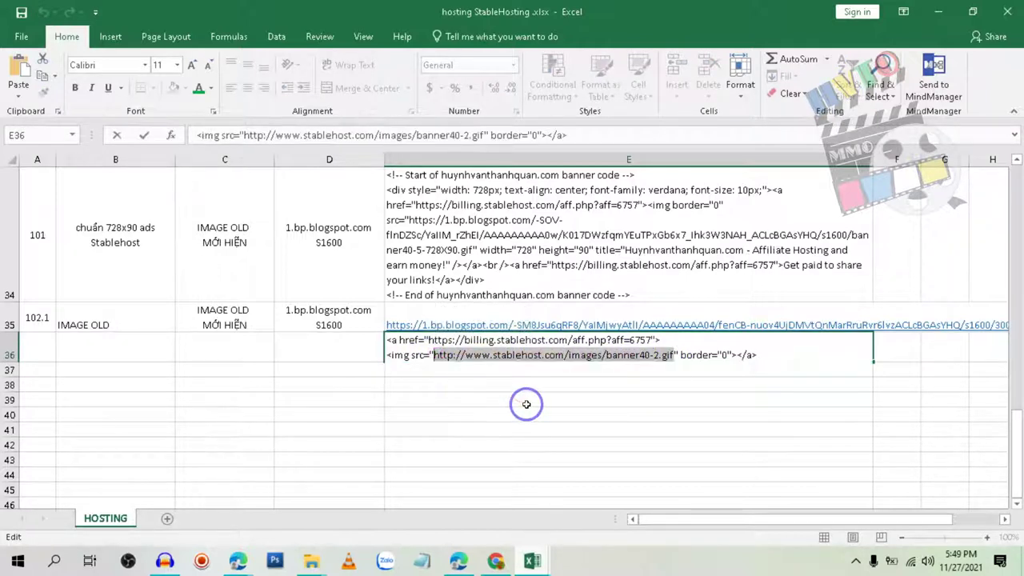
pyautogui.hotkey('ctrl', 'v')
pyautogui.click(661, 439)
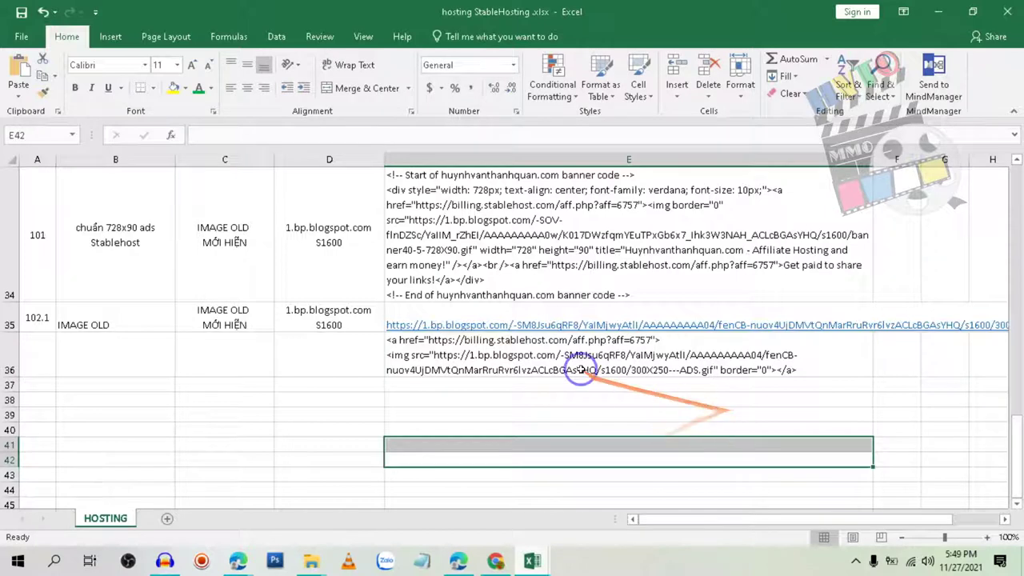
pyautogui.doubleClick(809, 367)
pyautogui.moveTo(808, 368); pyautogui.dragTo(321, 387)
pyautogui.click(321, 387)
# Step: Copy the entry details from A35:D35 into row 36 and number the new entry 102.2
pyautogui.click(183, 317)
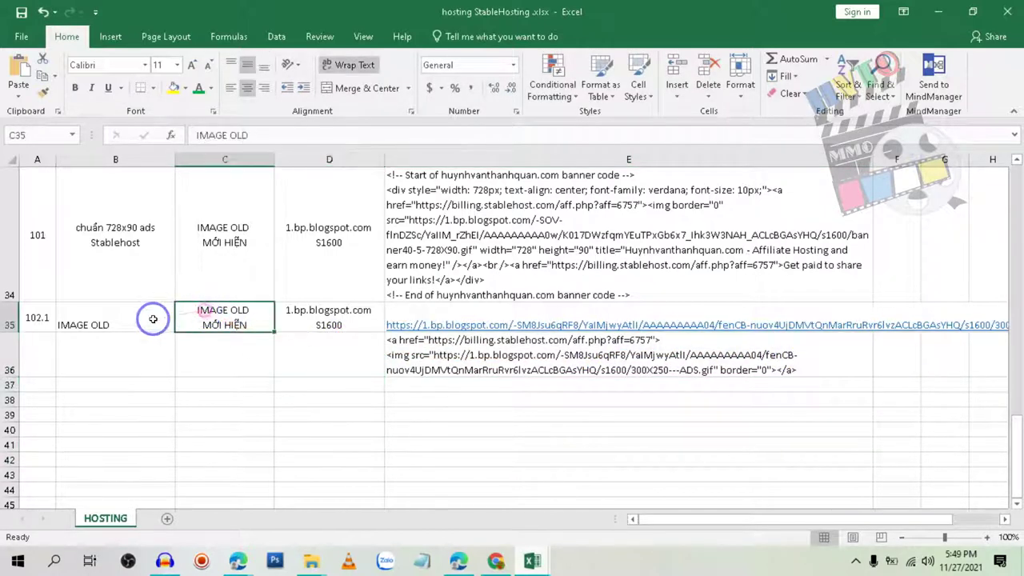
pyautogui.moveTo(41, 314); pyautogui.dragTo(279, 311)
pyautogui.hotkey('ctrl', 'c')
pyautogui.click(30, 346)
pyautogui.hotkey('ctrl', 'v')
pyautogui.doubleClick(46, 354)
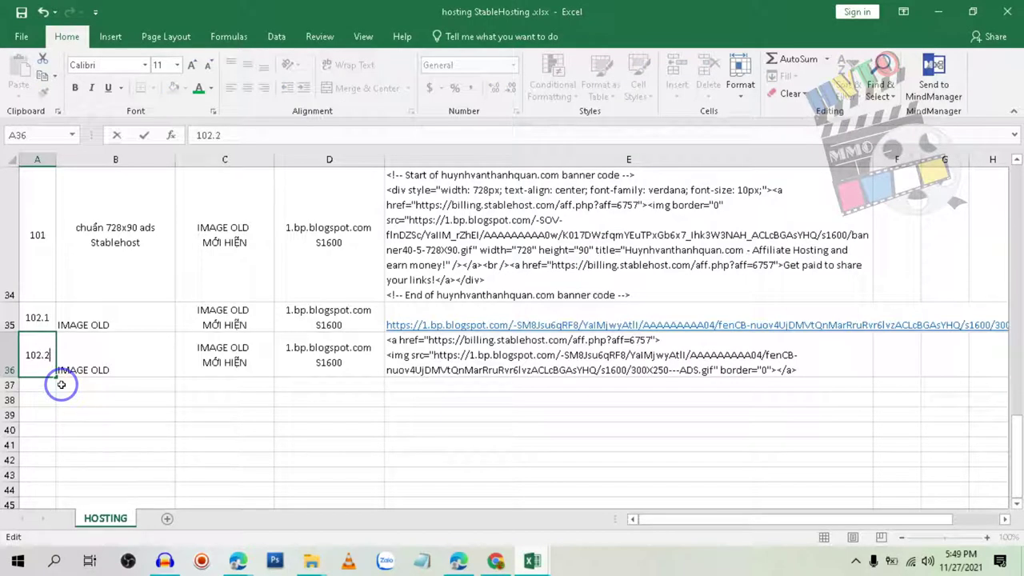
# Step: Align IMAGE OLD in cell B36 to the vertical middle, keeping it left-aligned
pyautogui.click(109, 366)
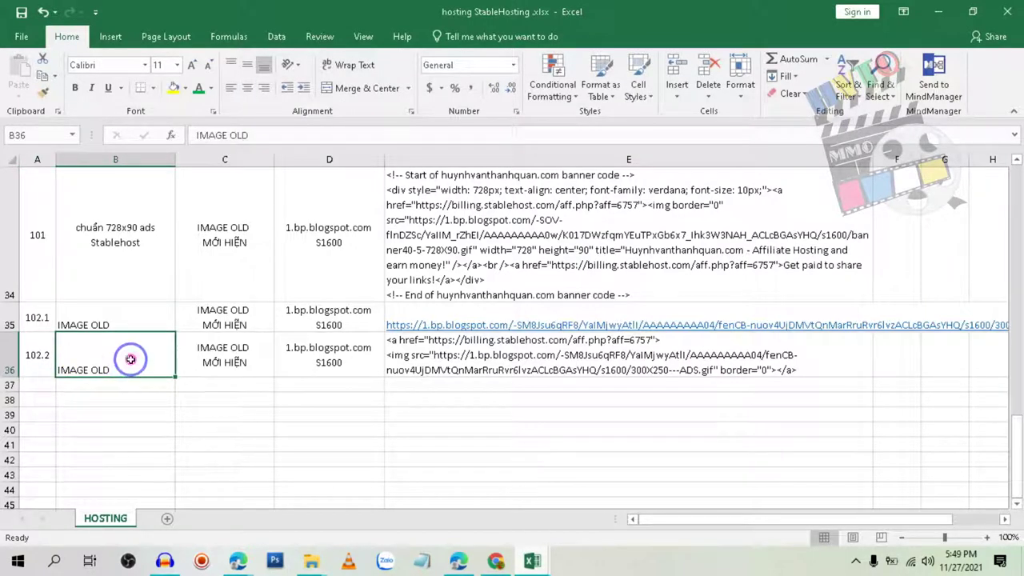
pyautogui.click(247, 88)
pyautogui.click(248, 64)
pyautogui.click(101, 320)
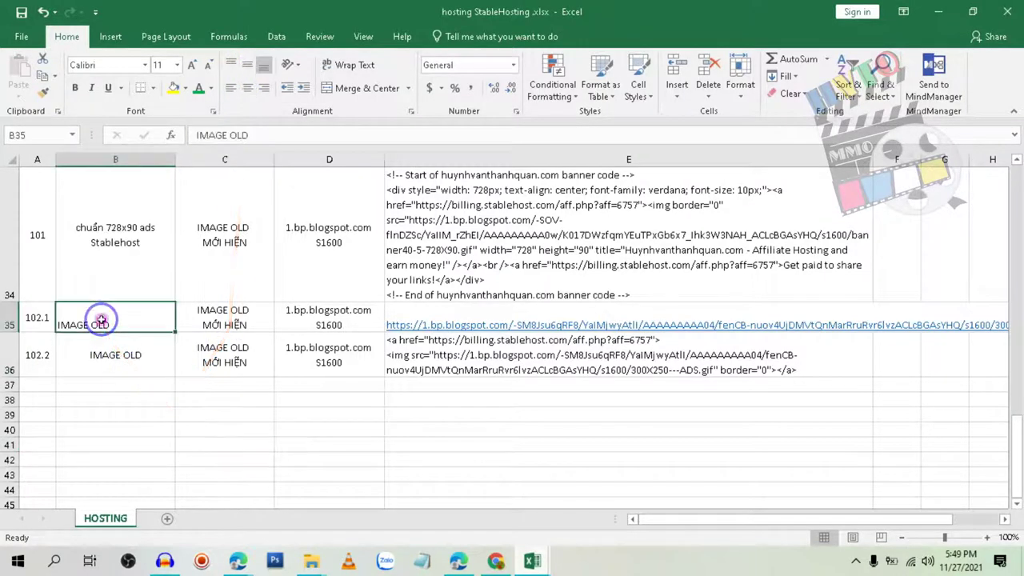
pyautogui.click(118, 352)
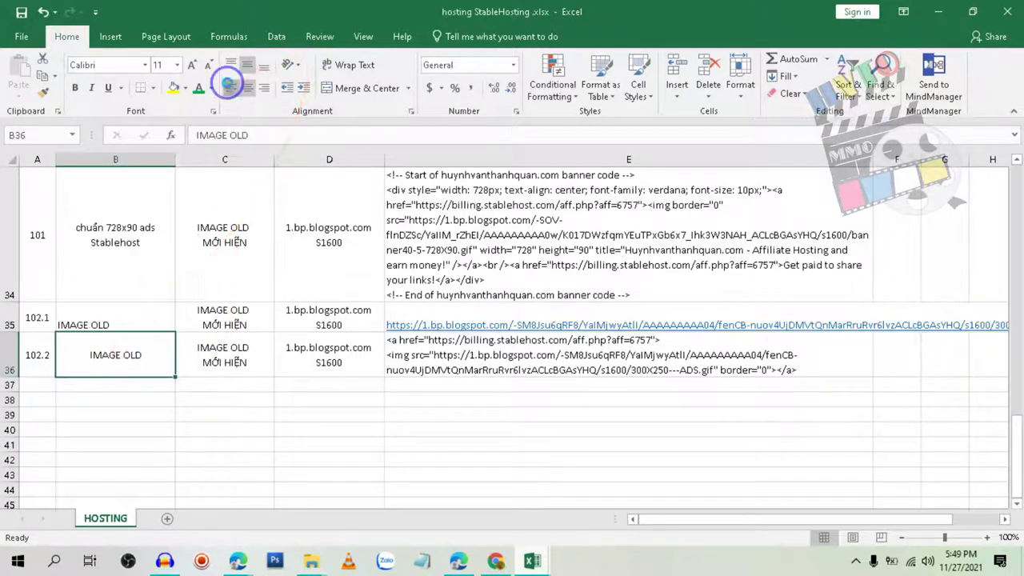
pyautogui.click(260, 414)
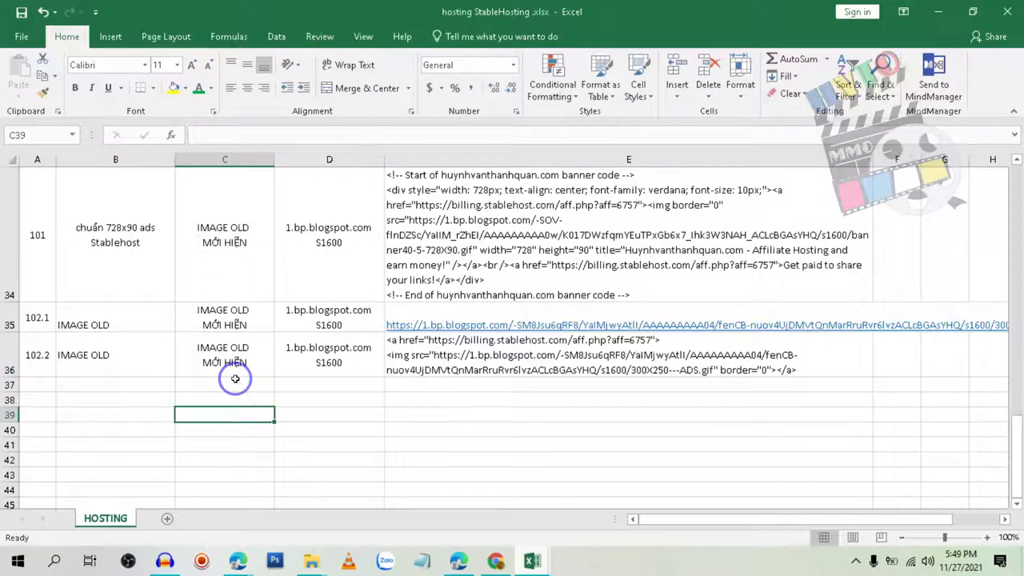
# Step: Copy the finished banner code from E36, switch to the Blogger page editor in the browser and cancel the image upload dialog
pyautogui.doubleClick(777, 354)
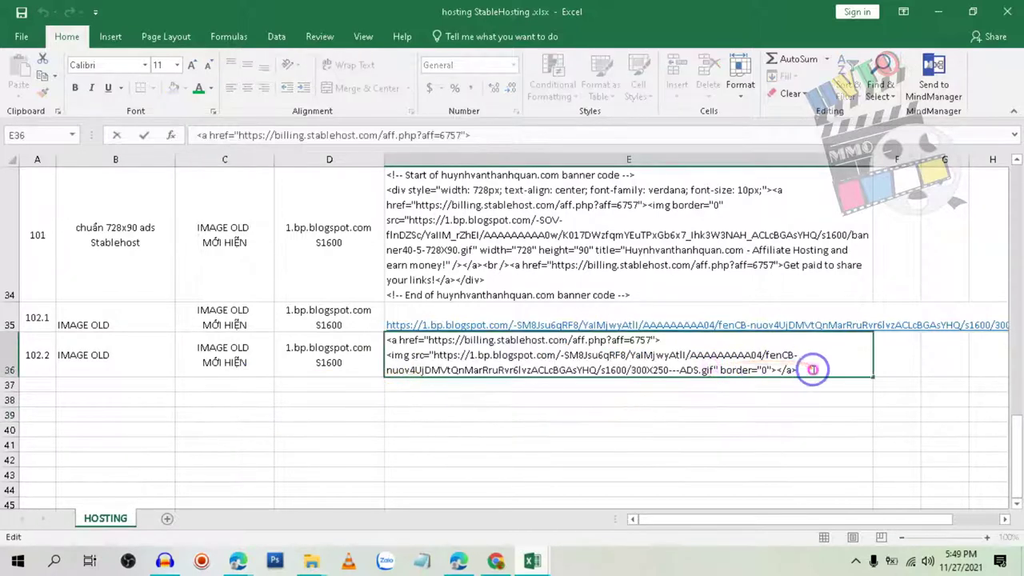
pyautogui.moveTo(800, 369); pyautogui.dragTo(397, 339)
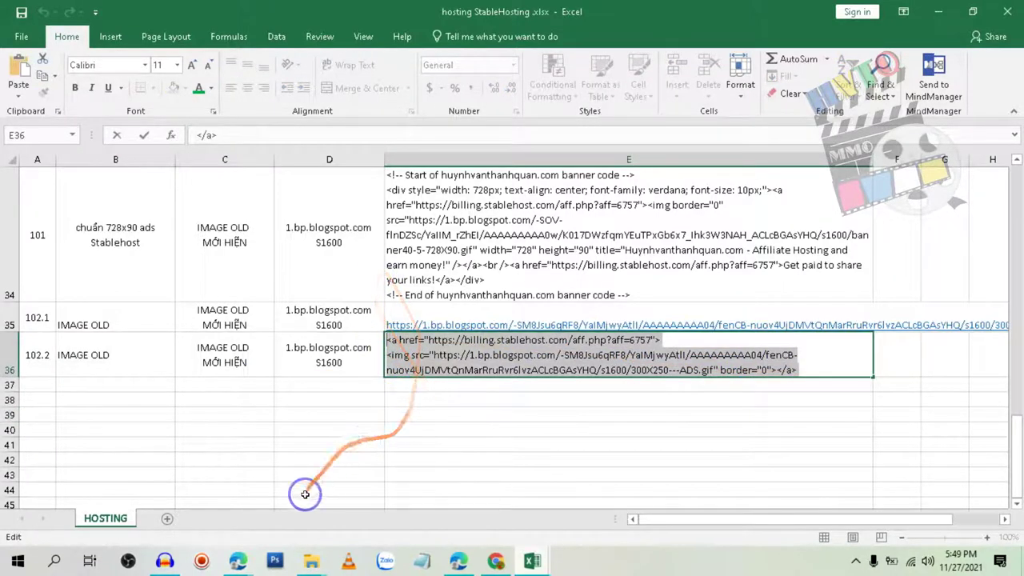
pyautogui.moveTo(238, 557)
pyautogui.click(156, 504)
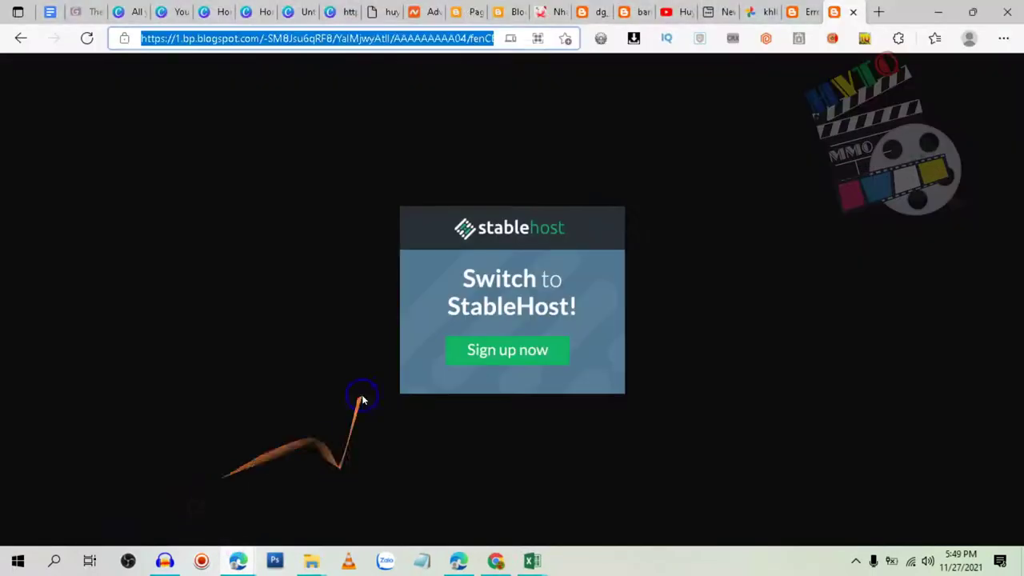
pyautogui.click(460, 8)
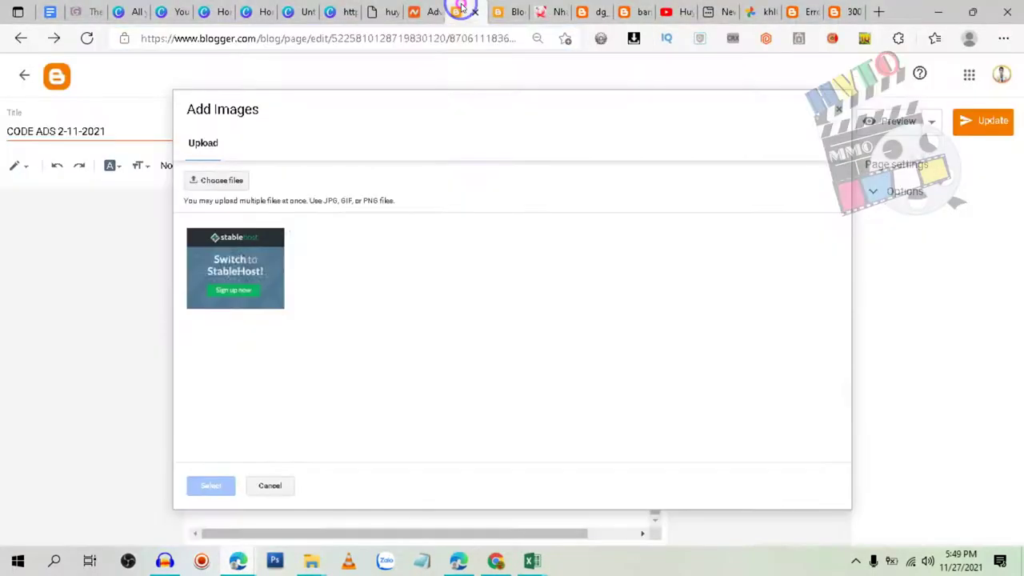
pyautogui.click(267, 484)
pyautogui.click(451, 459)
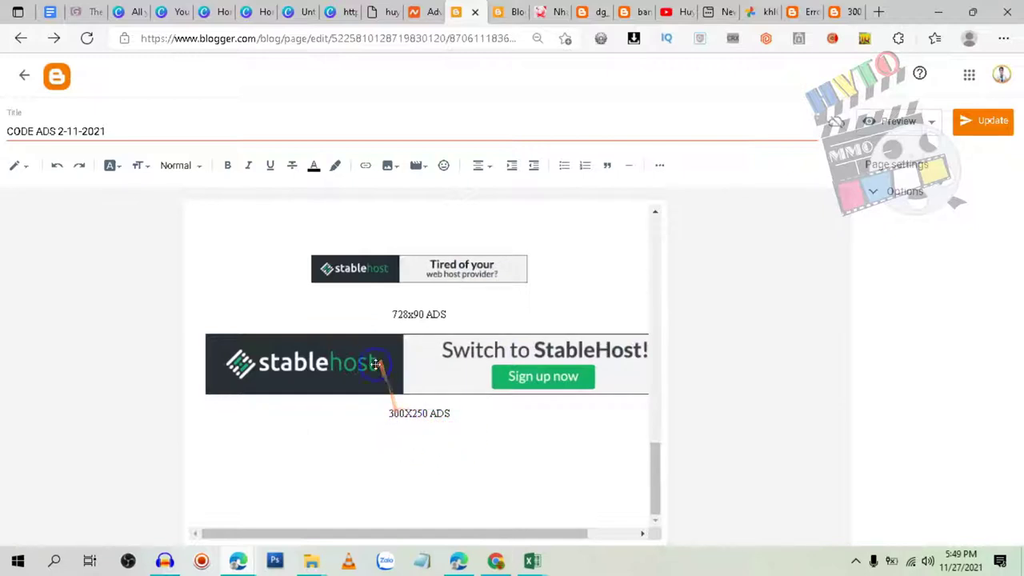
# Step: Copy the s1600 banner address from cell E35 of the StableHosting workbook and return to the Blogger page editor
pyautogui.click(531, 561)
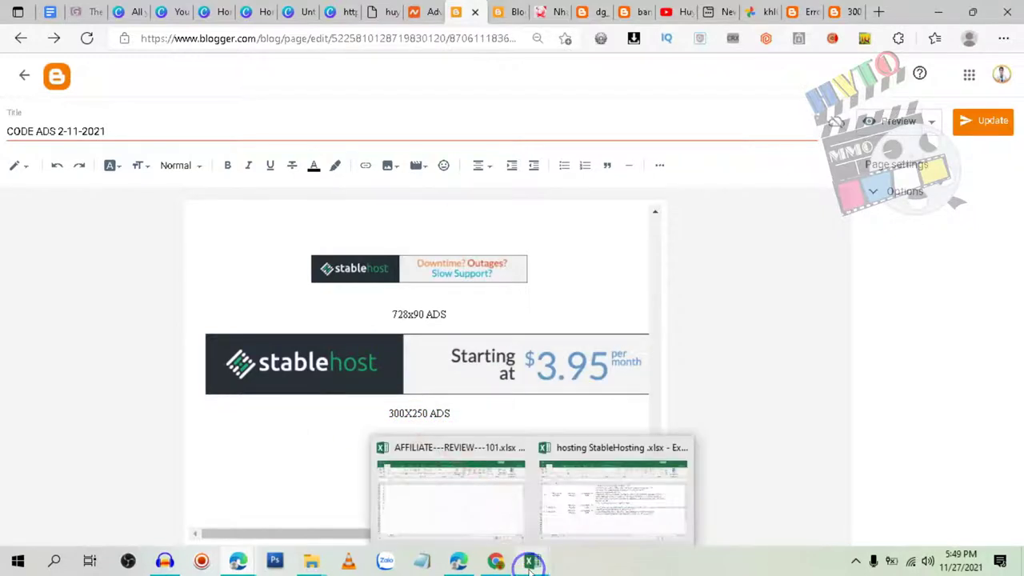
pyautogui.click(590, 530)
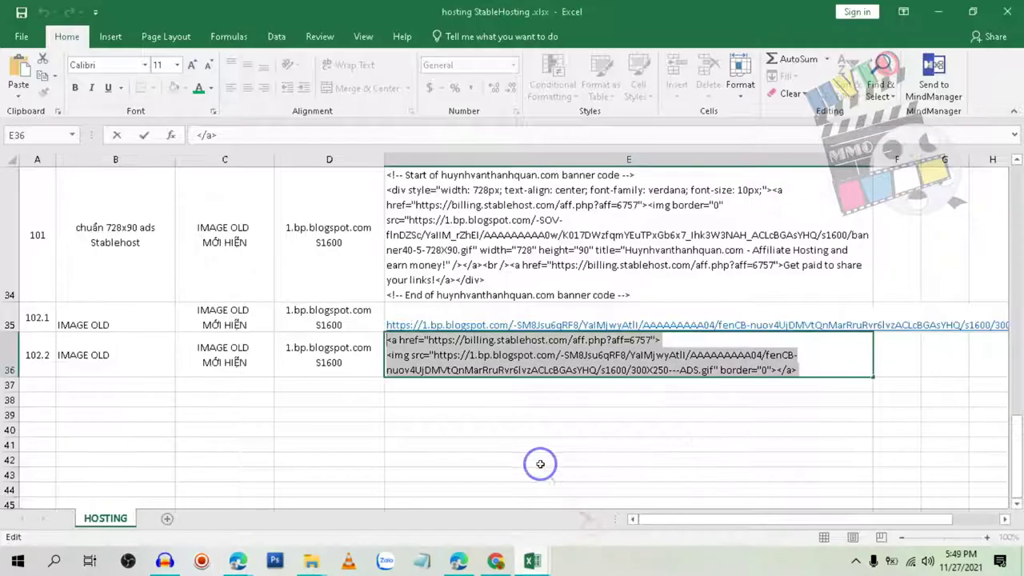
pyautogui.tripleClick(589, 316)
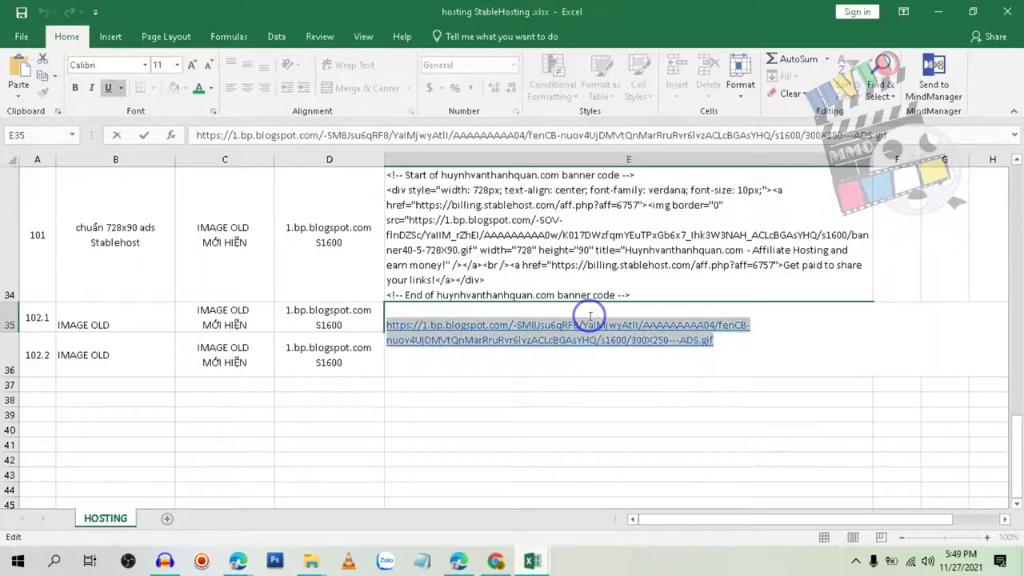
pyautogui.hotkey('alt', 'Tab')
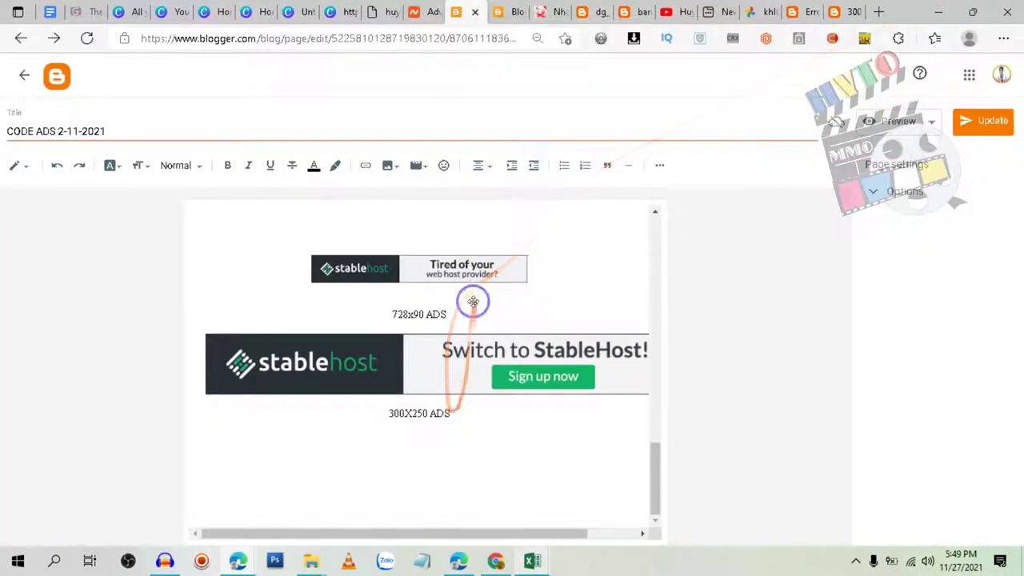
# Step: Insert the 300X250 banner from its s1600 URL below the 300X250 ADS heading and update the CODE ADS 2-11-2021 page
pyautogui.click(390, 165)
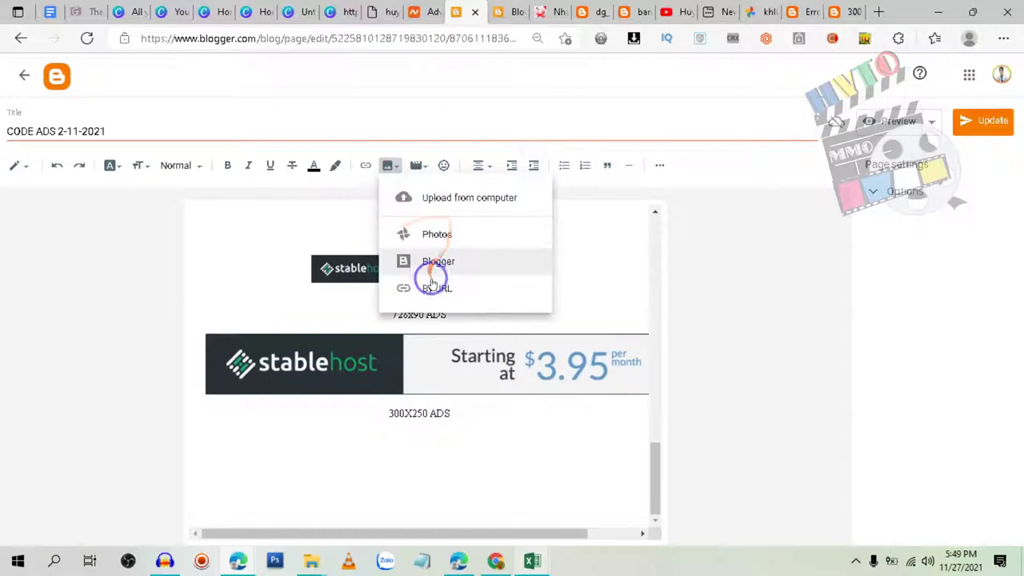
pyautogui.click(483, 298)
pyautogui.hotkey('ctrl', 'v')
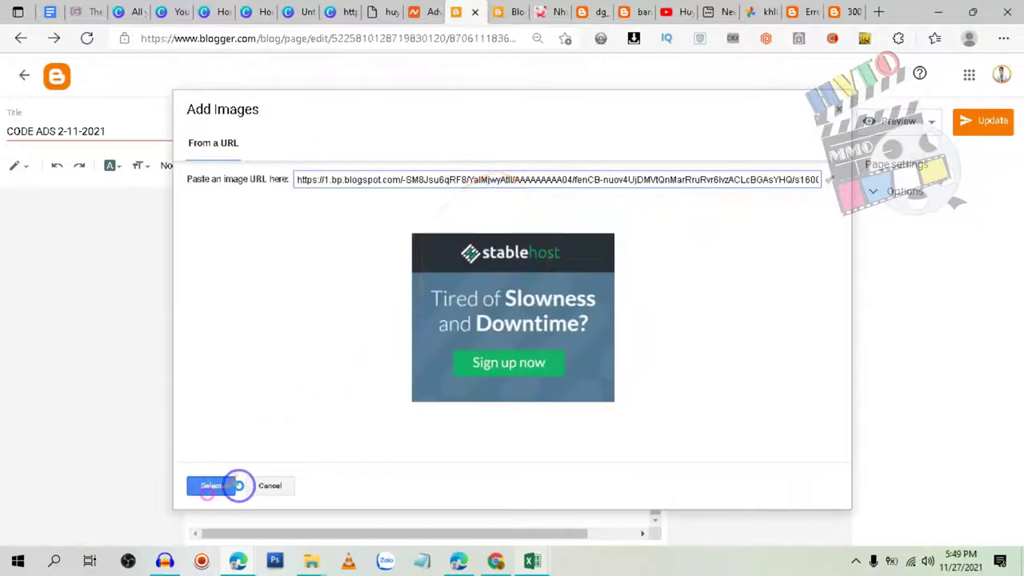
pyautogui.click(227, 485)
pyautogui.click(571, 388)
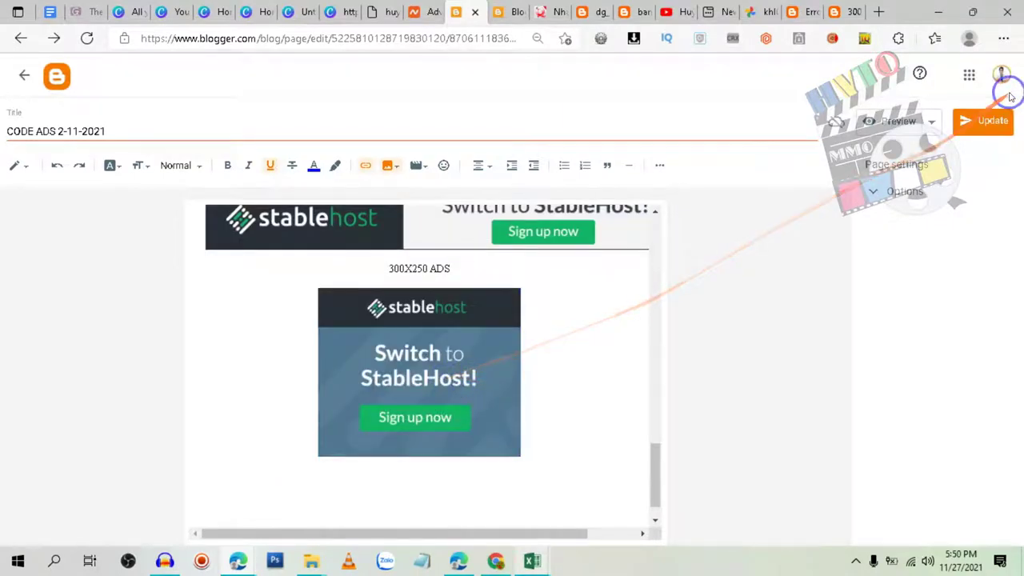
pyautogui.click(979, 123)
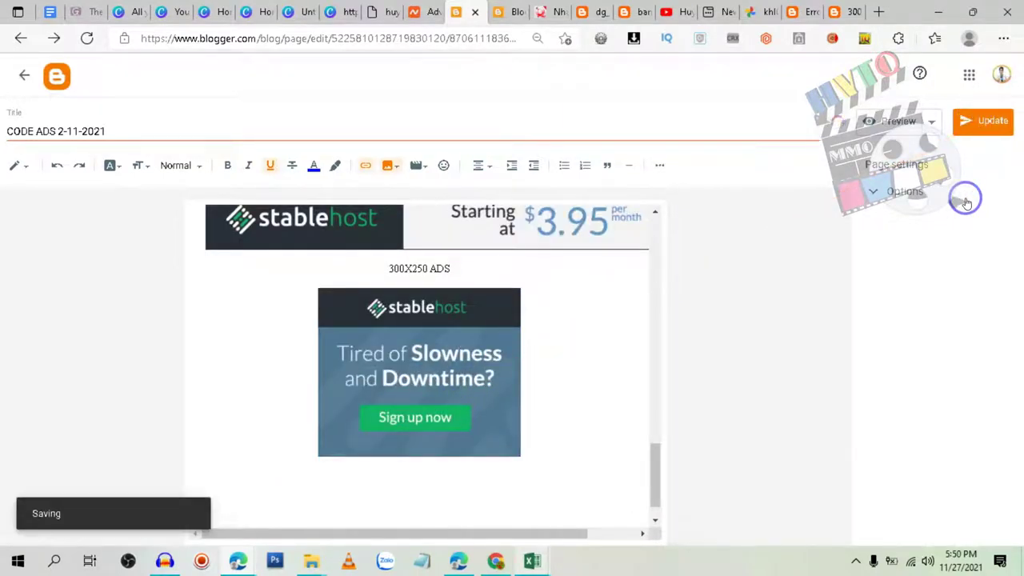
# Step: Open the banner's image address in a new browser tab, check its blogspot host and s1600 part, and close the tab
pyautogui.rightClick(462, 362)
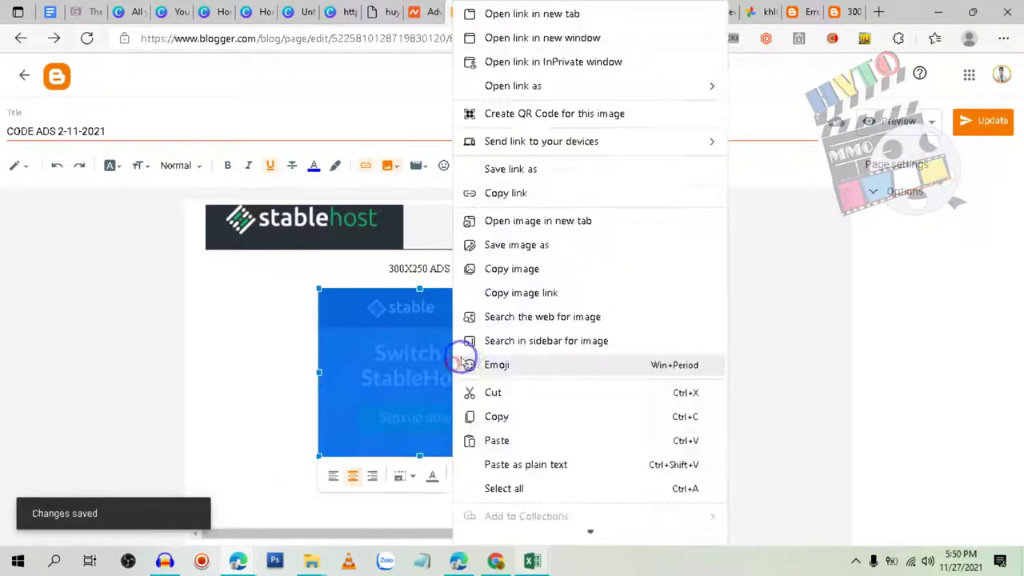
pyautogui.click(538, 220)
pyautogui.click(836, 11)
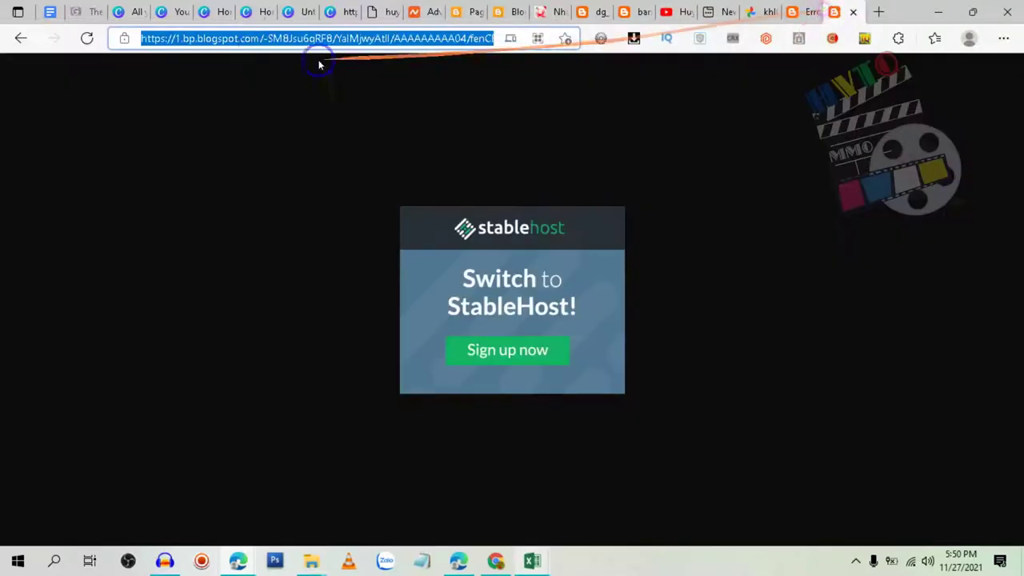
pyautogui.click(878, 11)
pyautogui.hotkey('ctrl', 'v')
pyautogui.press('Return')
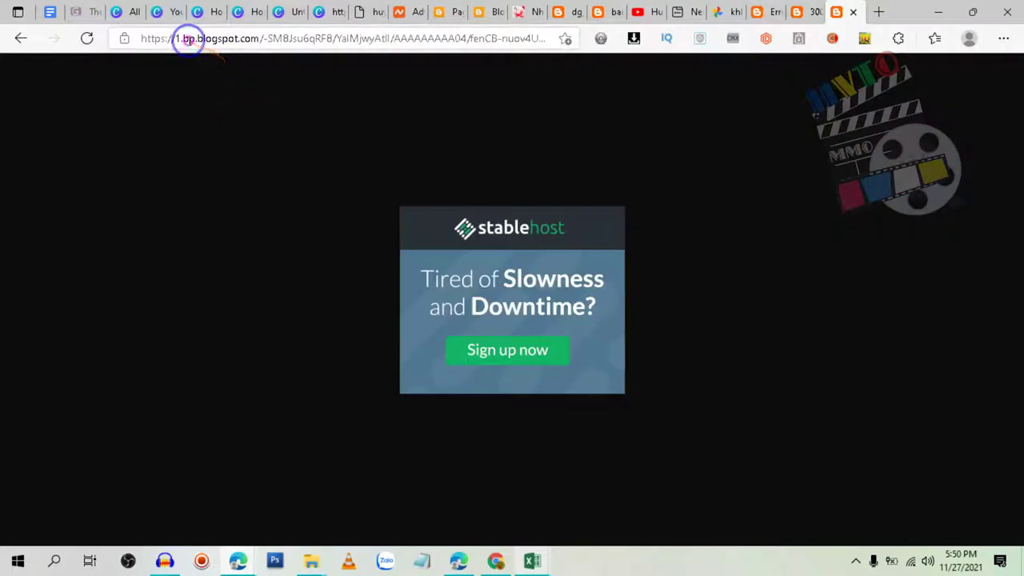
pyautogui.click(186, 40)
pyautogui.click(377, 38)
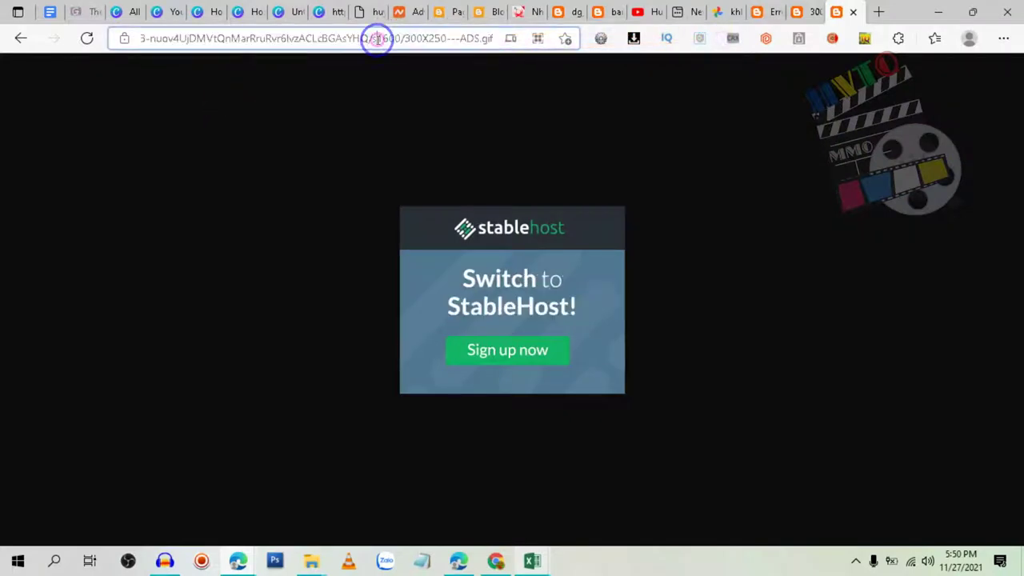
pyautogui.click(853, 12)
# Step: Review the header ads area in the Blogger layout and examine the banner spots on the live nhactonghop.moinhat247.xyz homepage
pyautogui.click(479, 7)
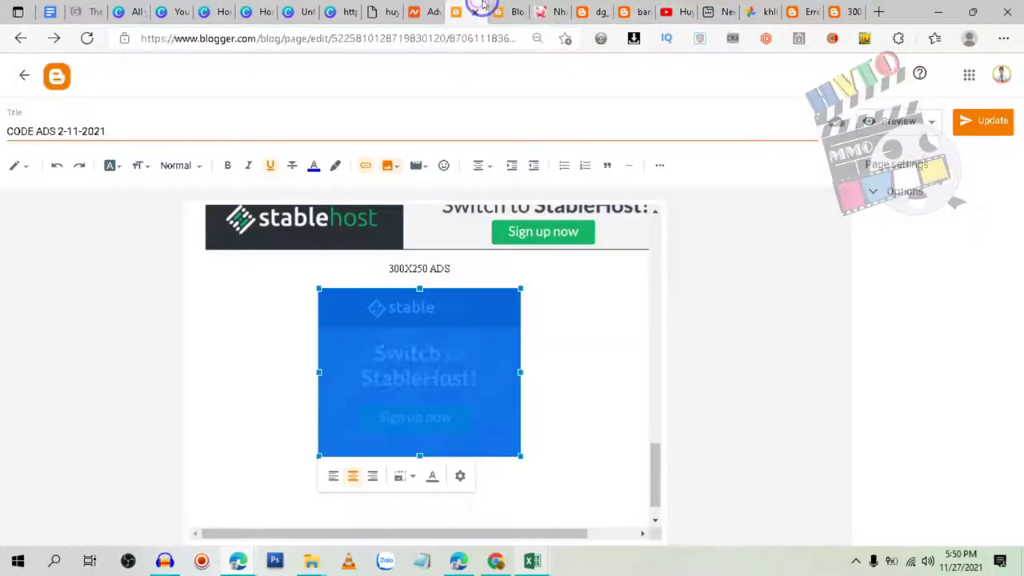
pyautogui.scroll(2, 389, 290)
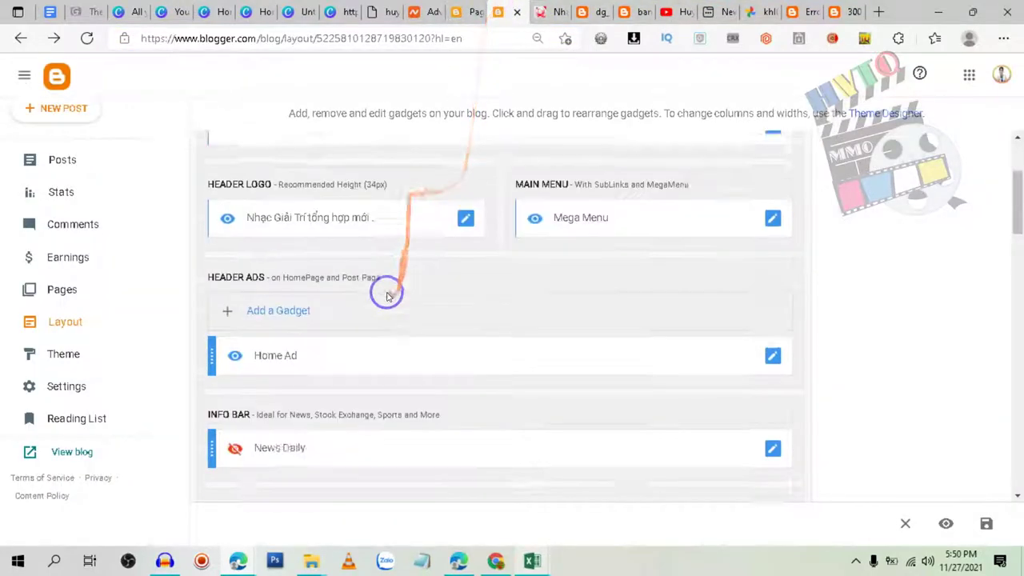
pyautogui.scroll(-1, 387, 296)
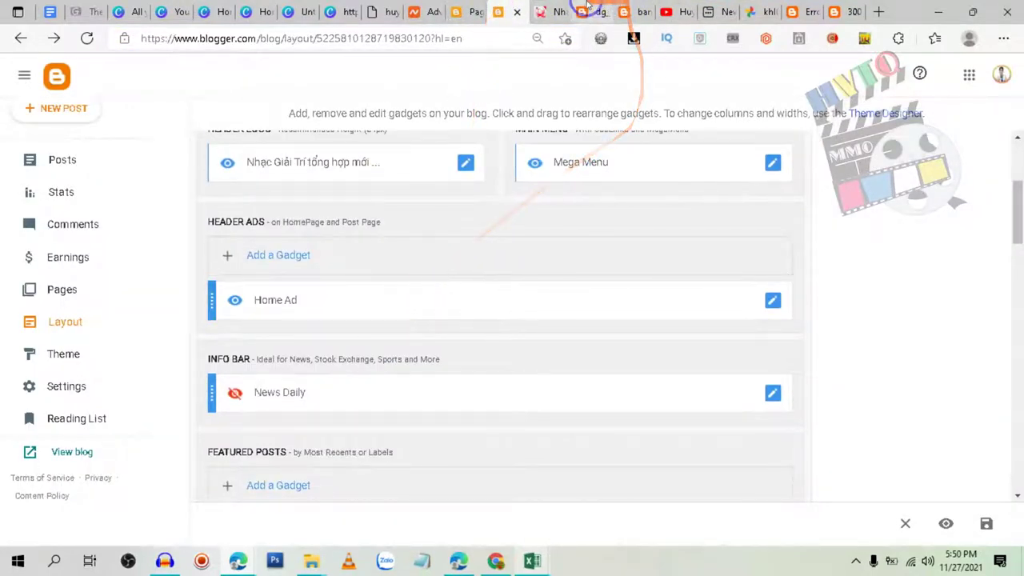
pyautogui.click(548, 11)
pyautogui.scroll(-3, 643, 259)
pyautogui.scroll(-10, 643, 259)
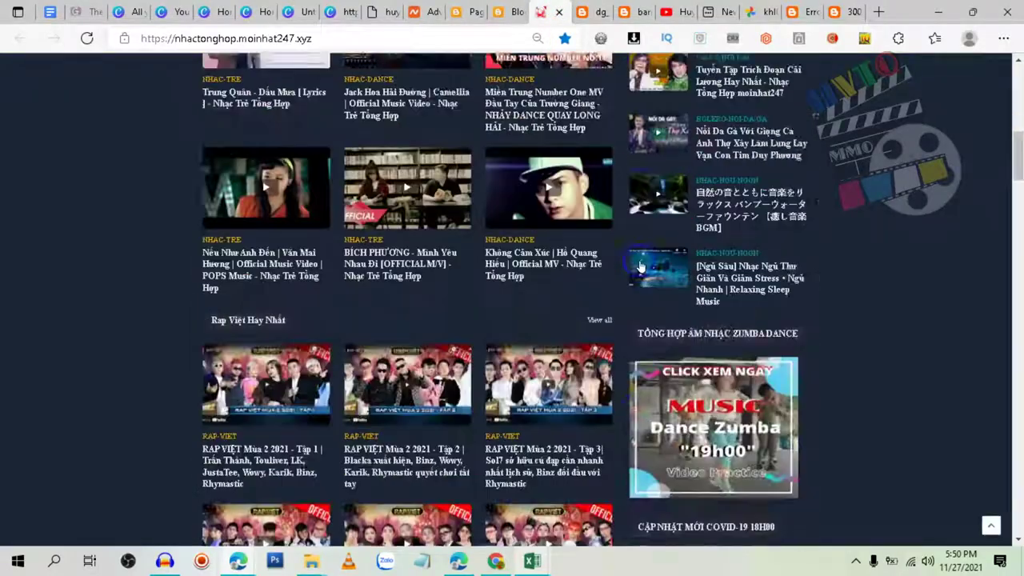
pyautogui.scroll(12, 724, 268)
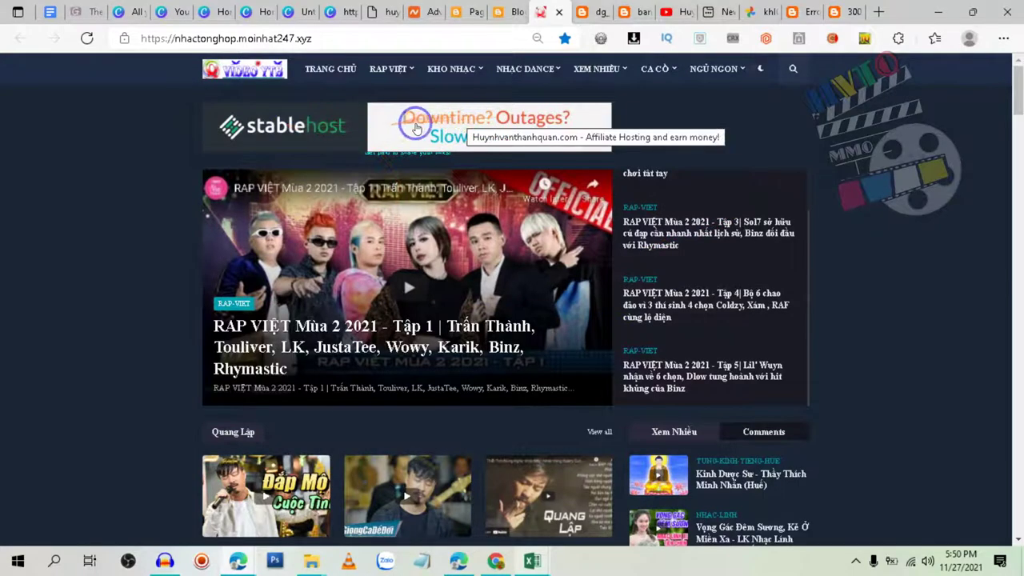
pyautogui.moveTo(464, 77)
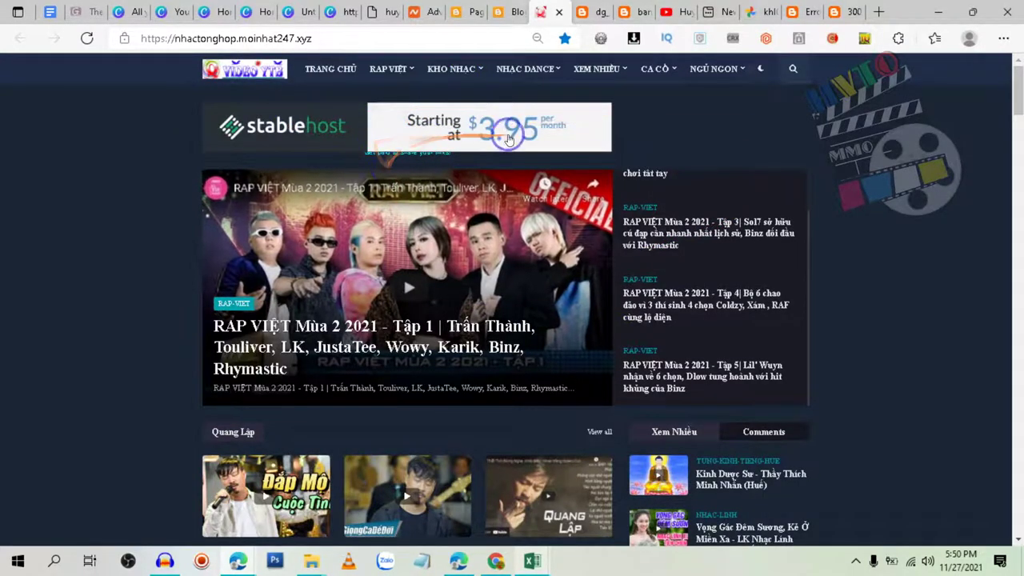
# Step: Examine the sidebar ad spot on the live blog homepage and find the matching Sidebar Ads gadget under SIDEBAR B in the Blogger layout
pyautogui.scroll(-5, 744, 224)
pyautogui.scroll(-12, 845, 272)
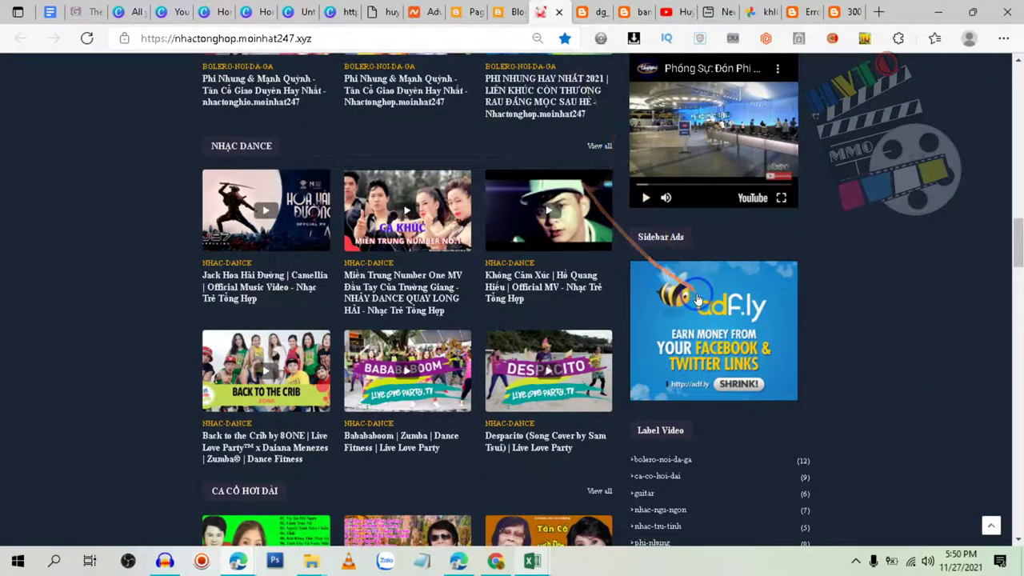
pyautogui.click(509, 9)
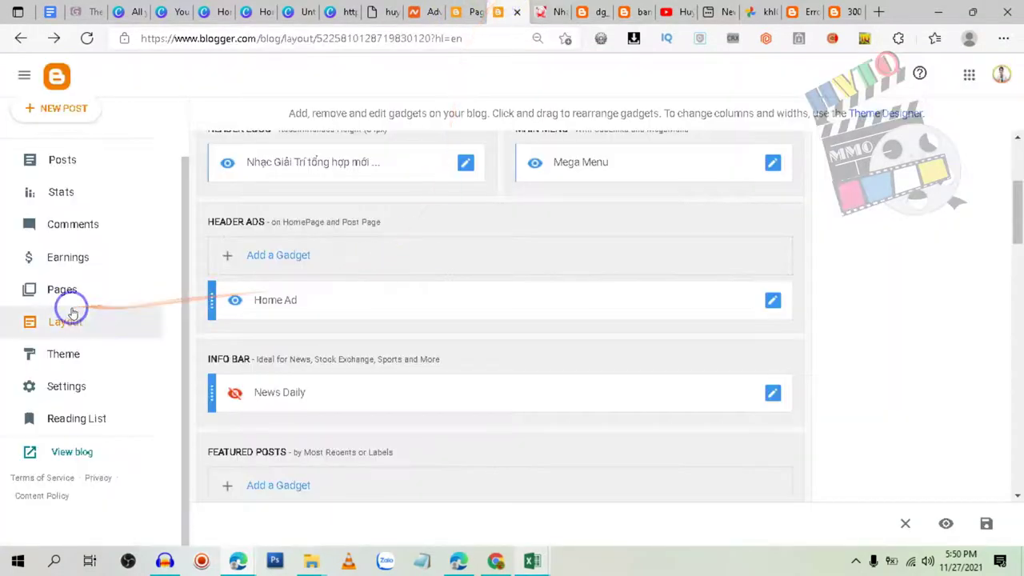
pyautogui.scroll(-4, 443, 301)
pyautogui.scroll(-3, 846, 273)
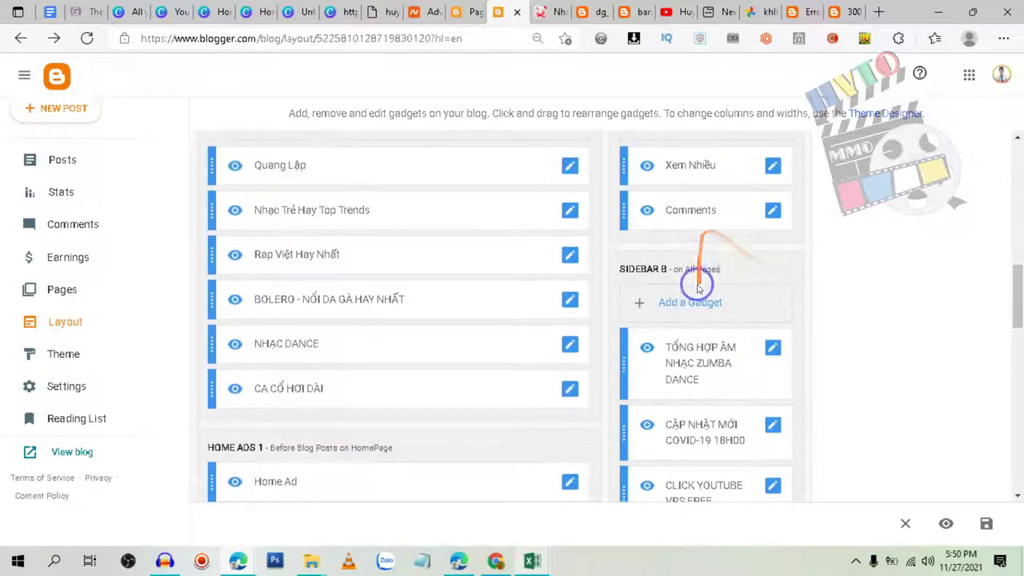
pyautogui.scroll(-3, 700, 274)
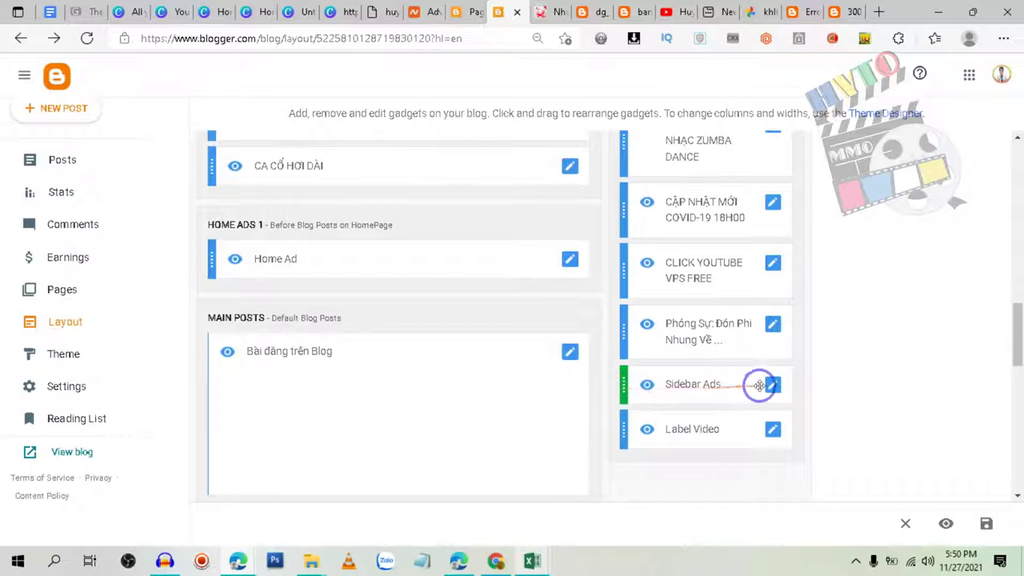
pyautogui.scroll(2, 743, 368)
# Step: Add an HTML/JavaScript gadget to SIDEBAR B and title it "Hosting StableHost Sale OFF 50%"
pyautogui.click(667, 192)
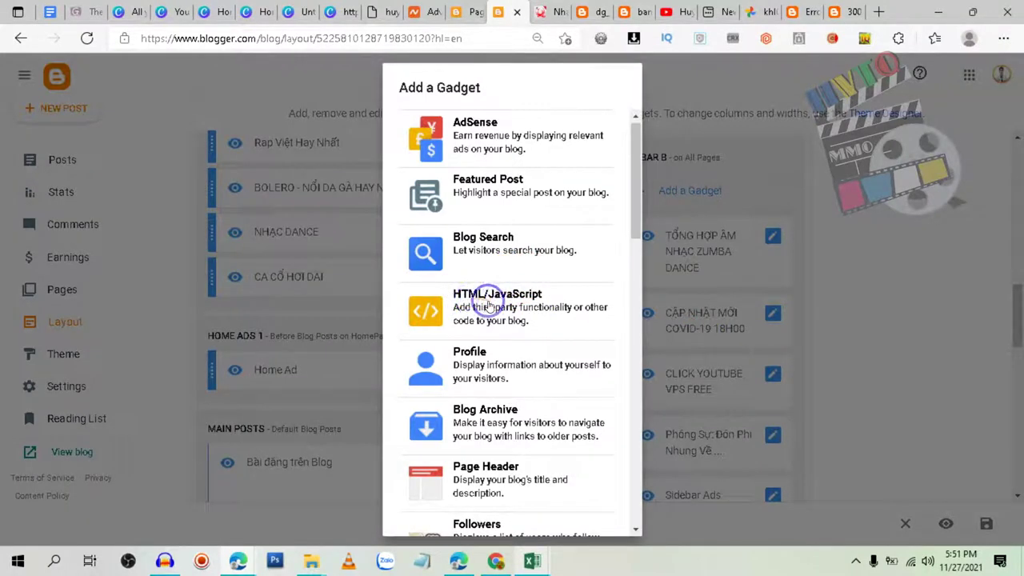
pyautogui.click(578, 338)
pyautogui.click(434, 284)
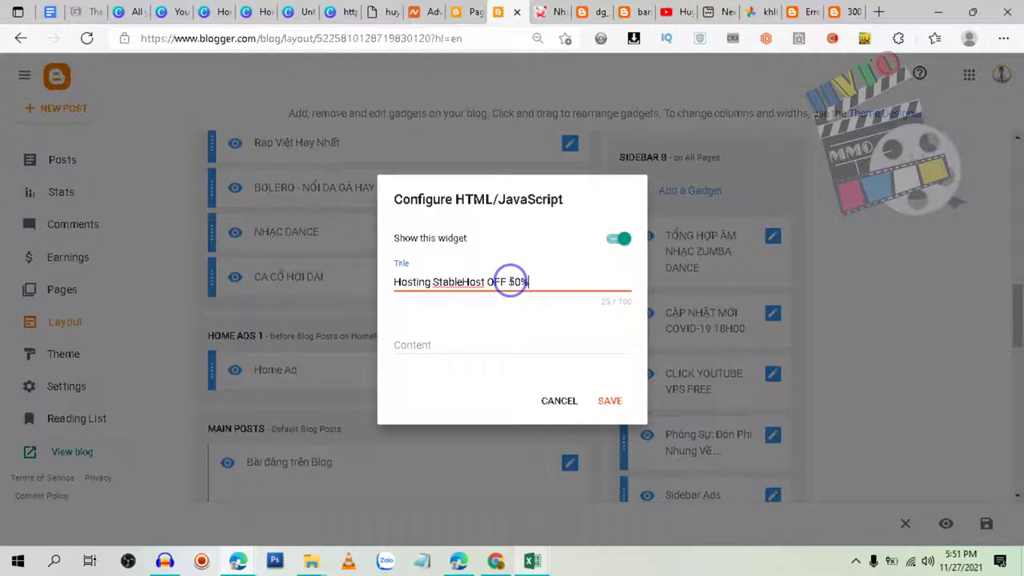
pyautogui.click(483, 282)
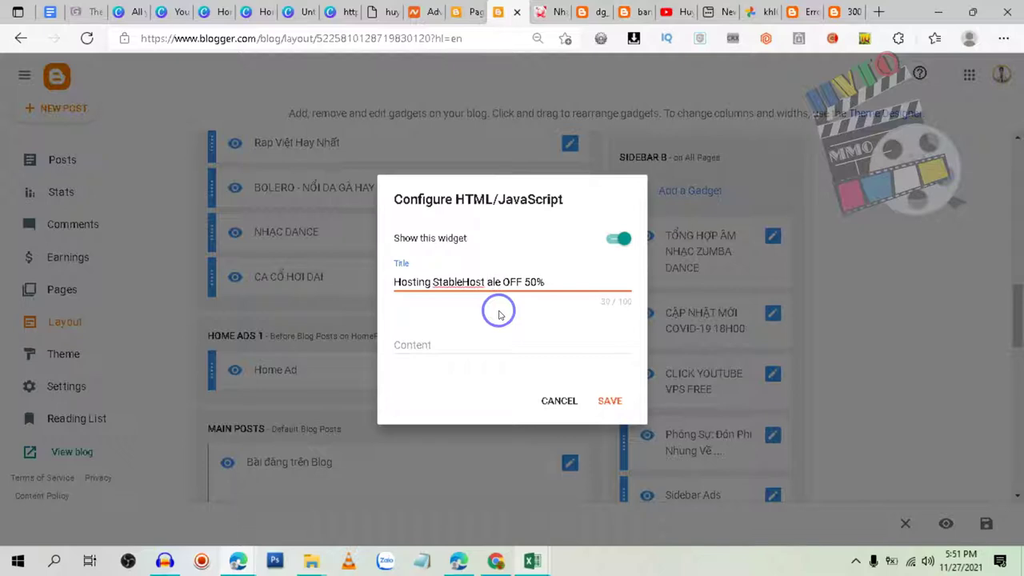
pyautogui.click(601, 401)
pyautogui.click(480, 339)
# Step: Copy the gadget title into cell F36 of the StableHosting workbook in Excel, beside the 102.2 banner code
pyautogui.moveTo(555, 281); pyautogui.dragTo(352, 280)
pyautogui.hotkey('ctrl', 'c')
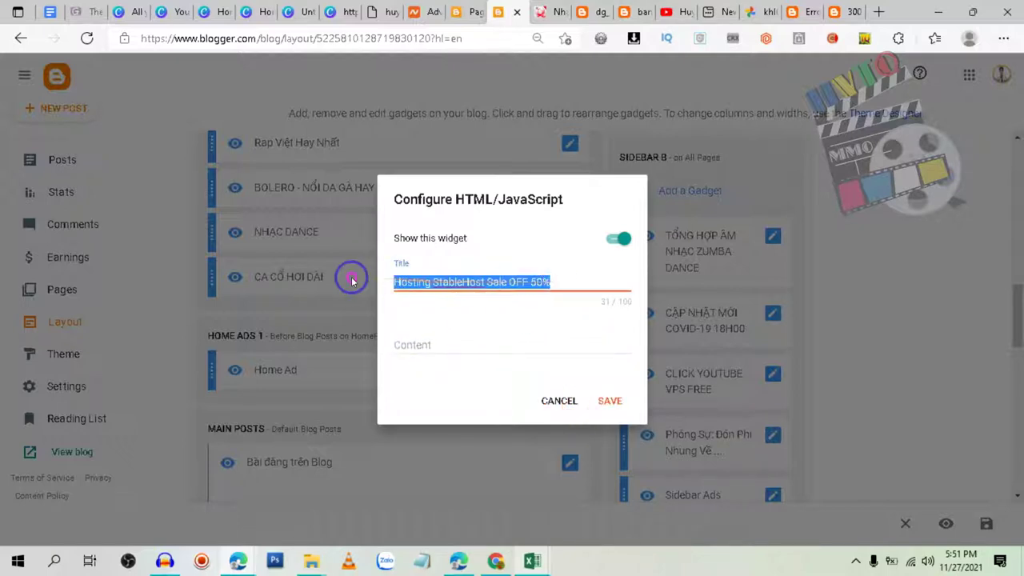
pyautogui.click(532, 560)
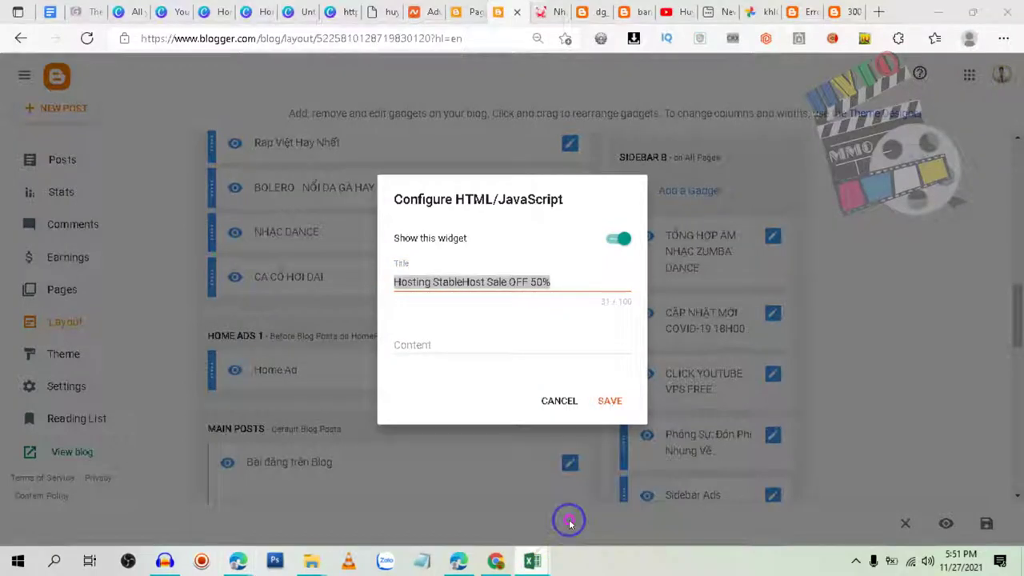
pyautogui.click(392, 423)
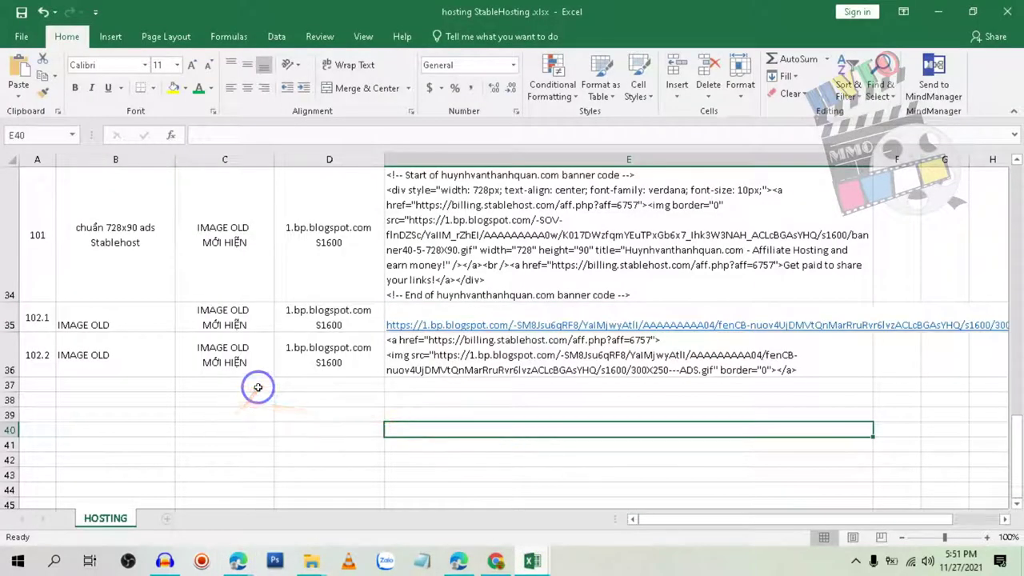
pyautogui.click(891, 361)
pyautogui.hotkey('ctrl', 'v')
pyautogui.click(913, 414)
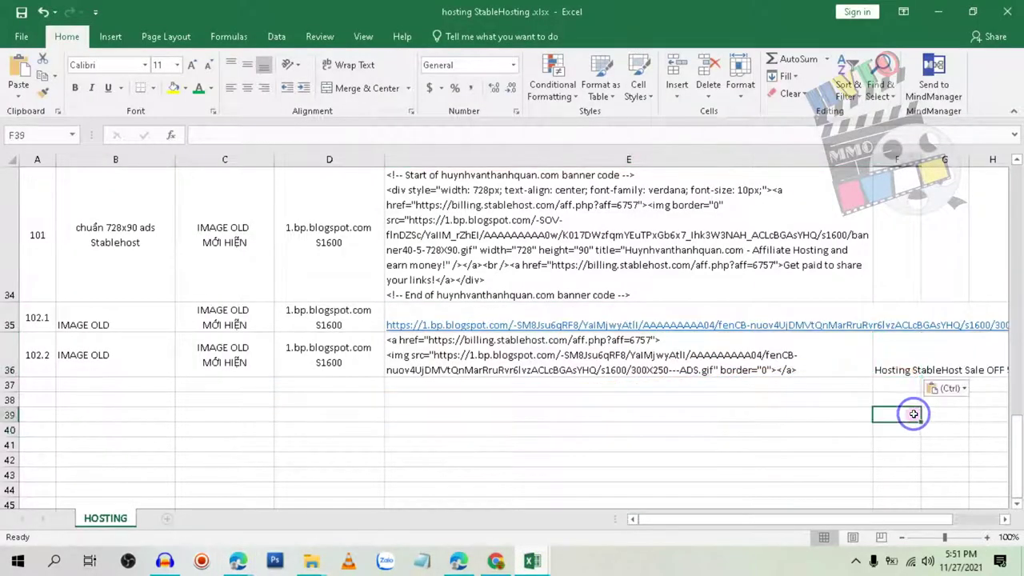
pyautogui.click(905, 359)
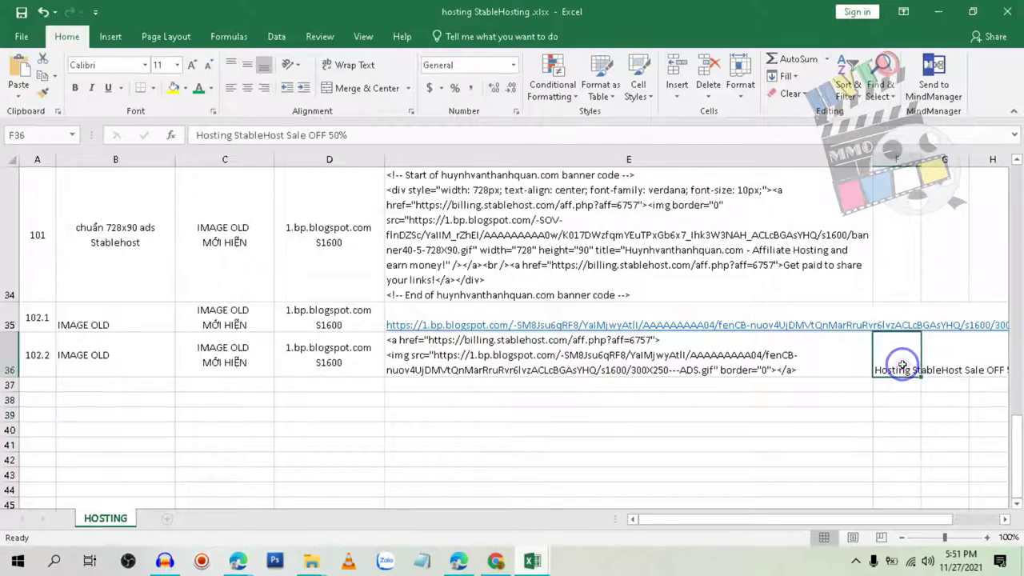
# Step: Copy the banner code from cell E36 into the new gadget's content in Blogger and save the gadget
pyautogui.doubleClick(744, 352)
pyautogui.moveTo(800, 370); pyautogui.dragTo(326, 344)
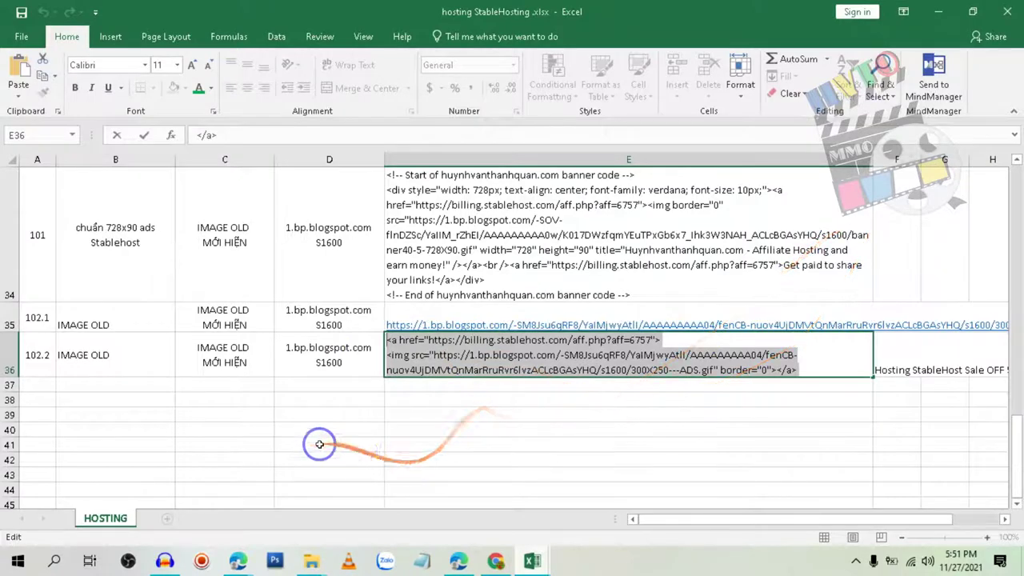
pyautogui.moveTo(238, 560)
pyautogui.click(194, 520)
pyautogui.click(428, 349)
pyautogui.write('<a href="https://billing.stablehost.com/aff.php?aff=6757"> <img src="https://1.bp.blogspot.com/-SM8Jsu6qRF8/YalMjwyAtlI/AAAAAAAAA04/fenCB-nuov4UjDMVtQnMarRruRvr6lvzACLcBGAsYHQ/s1600/300X250-ADS.gif" border="0"></a>')
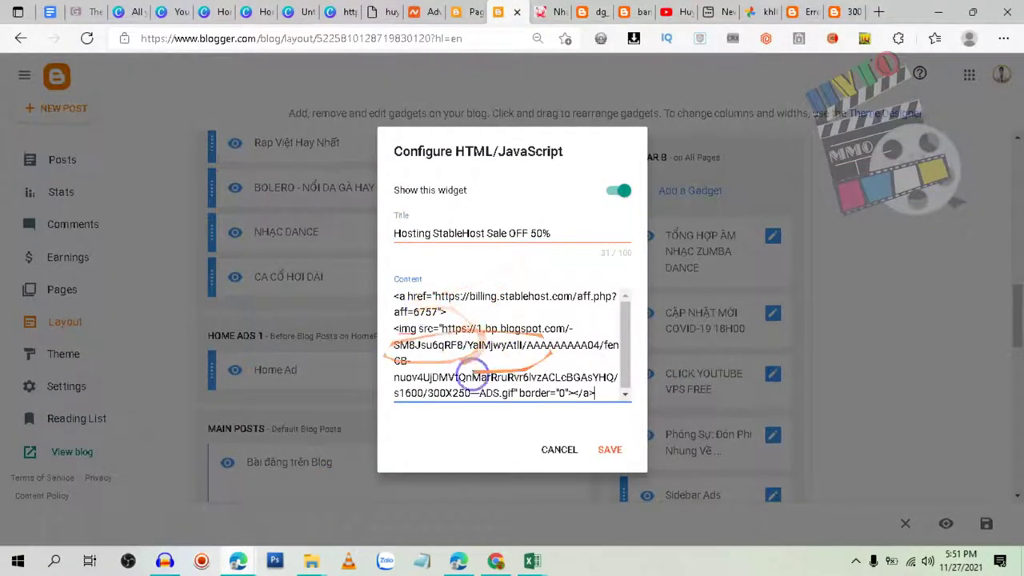
pyautogui.click(603, 450)
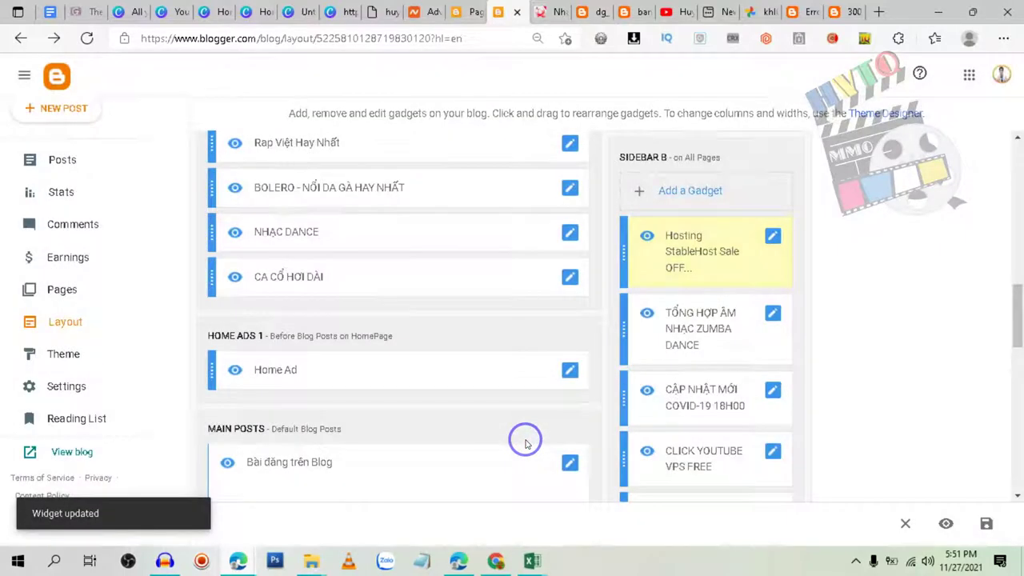
# Step: Move the Hosting StableHost gadget down SIDEBAR B so that it sits between Sidebar Ads and Label Video
pyautogui.scroll(-1, 720, 240)
pyautogui.moveTo(623, 189); pyautogui.dragTo(626, 440)
pyautogui.scroll(-2, 667, 403)
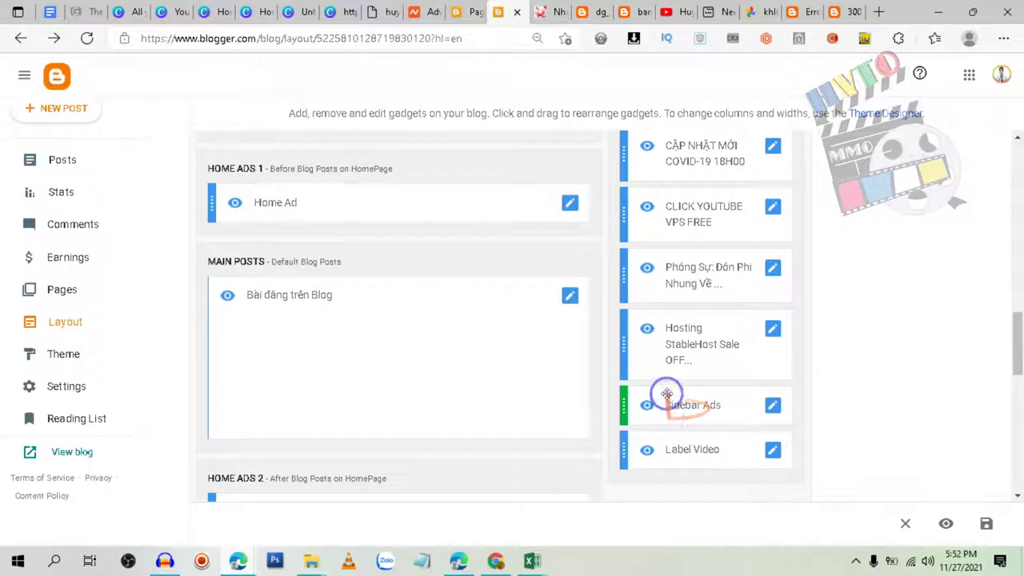
pyautogui.scroll(-1, 712, 381)
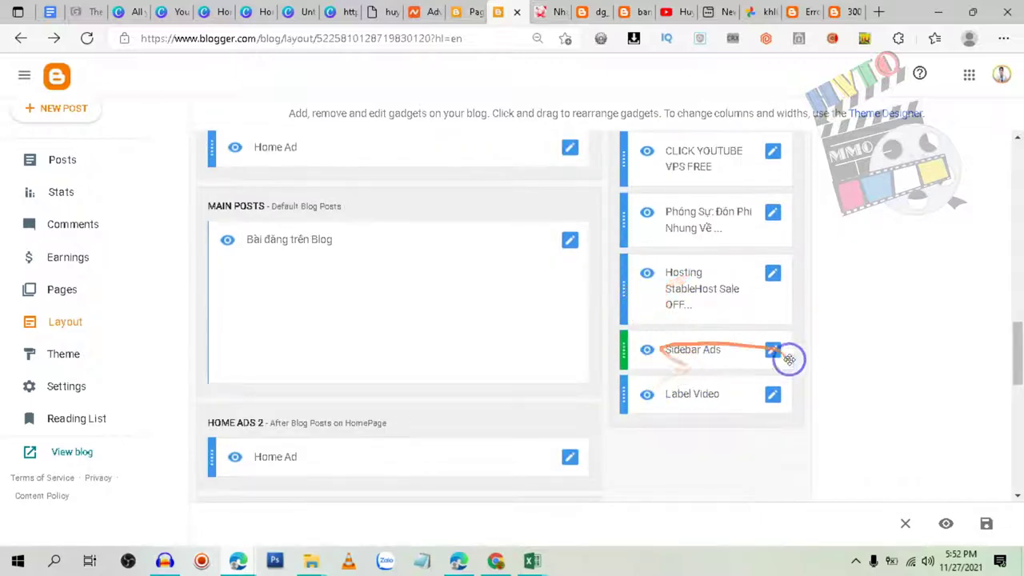
pyautogui.moveTo(623, 288); pyautogui.dragTo(622, 340)
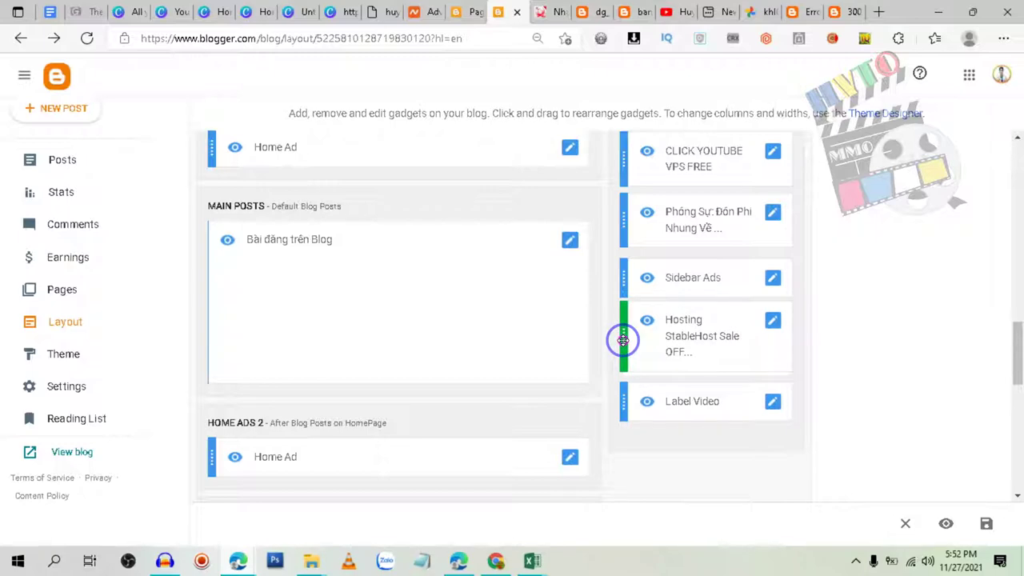
pyautogui.moveTo(622, 340); pyautogui.dragTo(619, 338)
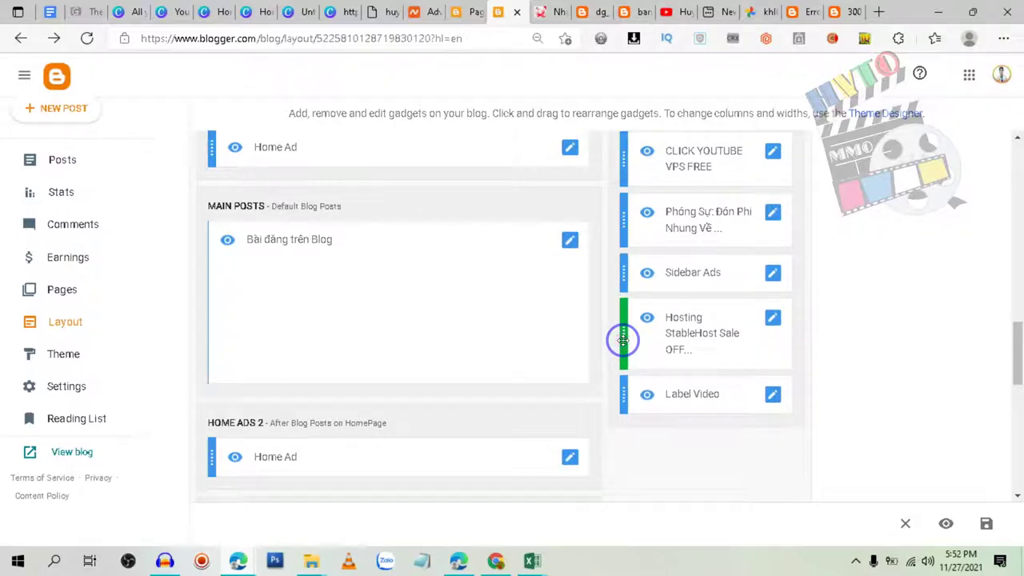
# Step: Inspect the adf.ly code in the Sidebar Ads gadget without changing it, and review the gadget order in the layout
pyautogui.click(771, 273)
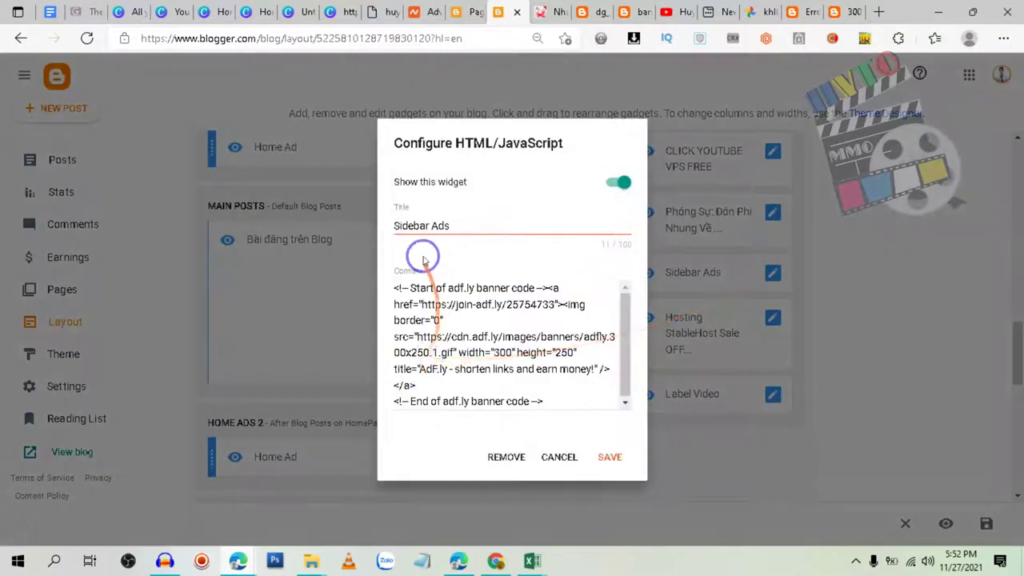
pyautogui.click(556, 458)
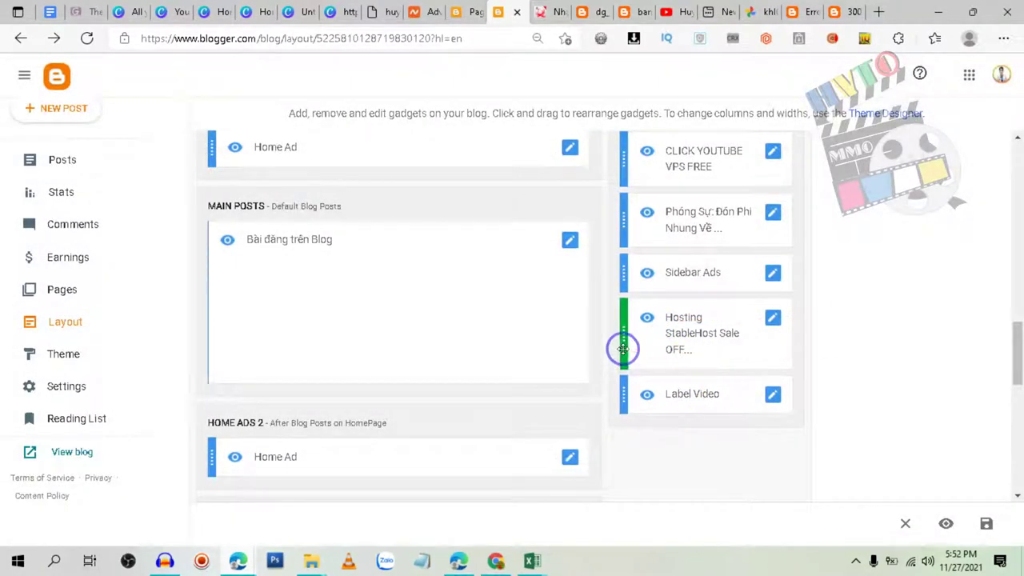
pyautogui.scroll(1, 685, 377)
pyautogui.scroll(2, 926, 201)
pyautogui.scroll(-3, 870, 235)
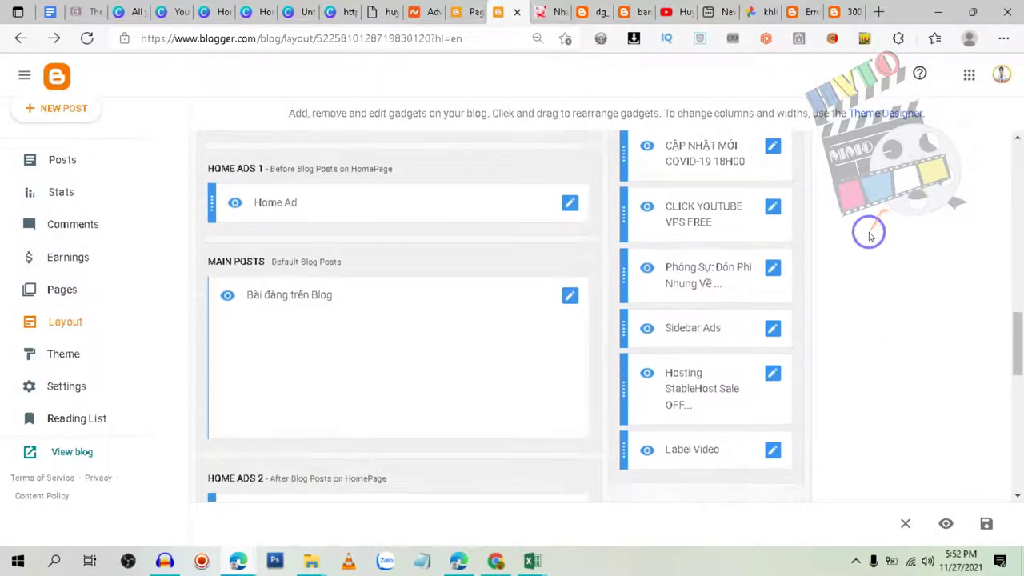
pyautogui.scroll(-5, 870, 235)
pyautogui.scroll(8, 571, 359)
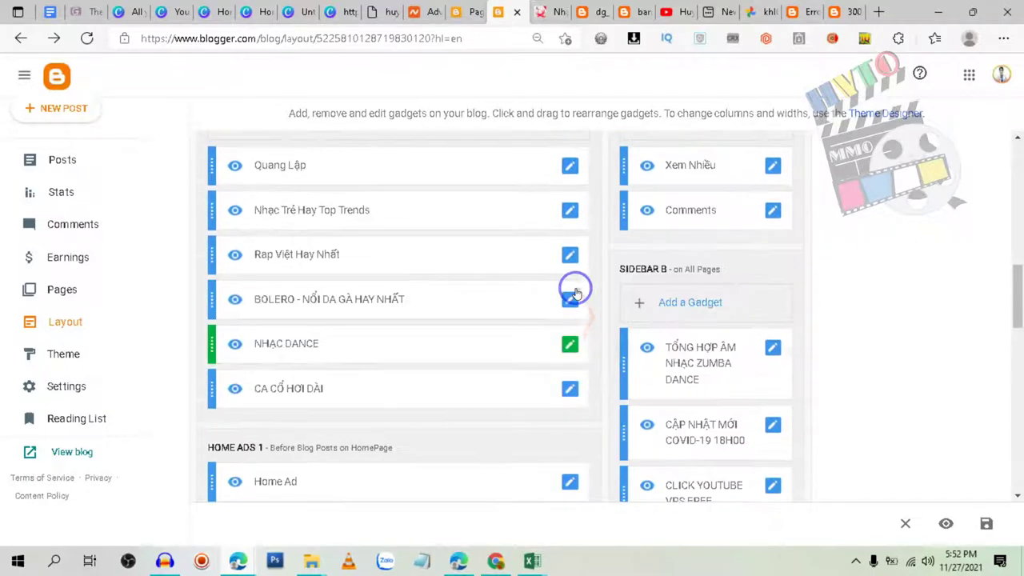
pyautogui.scroll(-2, 667, 404)
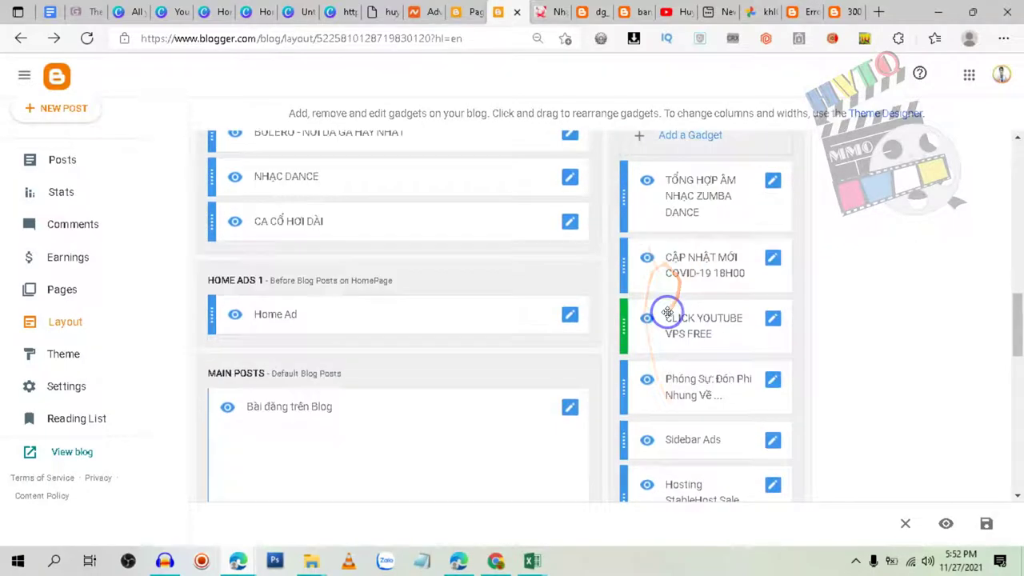
# Step: Reload the live blog homepage, pause the sidebar video and examine the StableHost banner in the sidebar
pyautogui.click(543, 12)
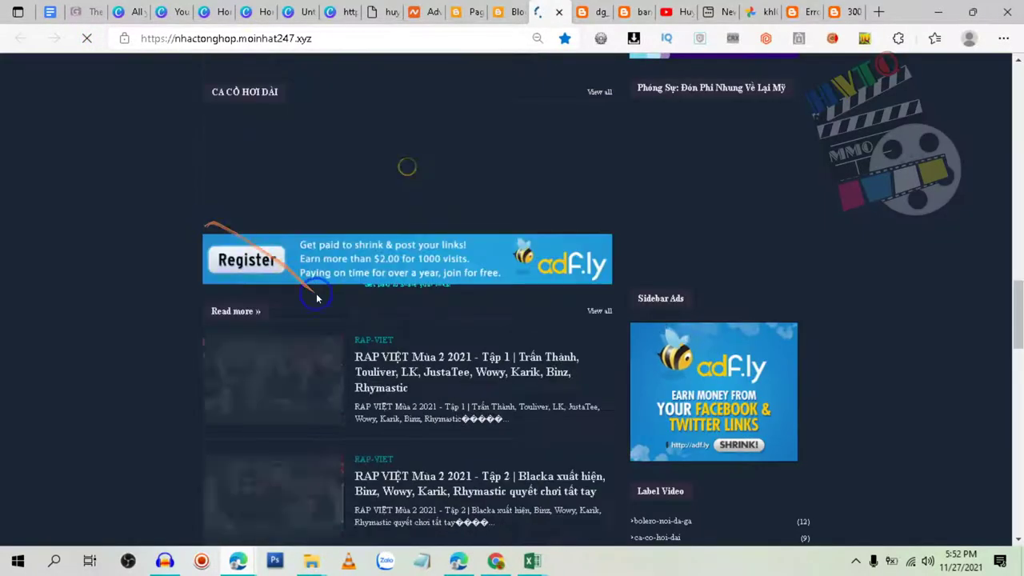
pyautogui.click(655, 319)
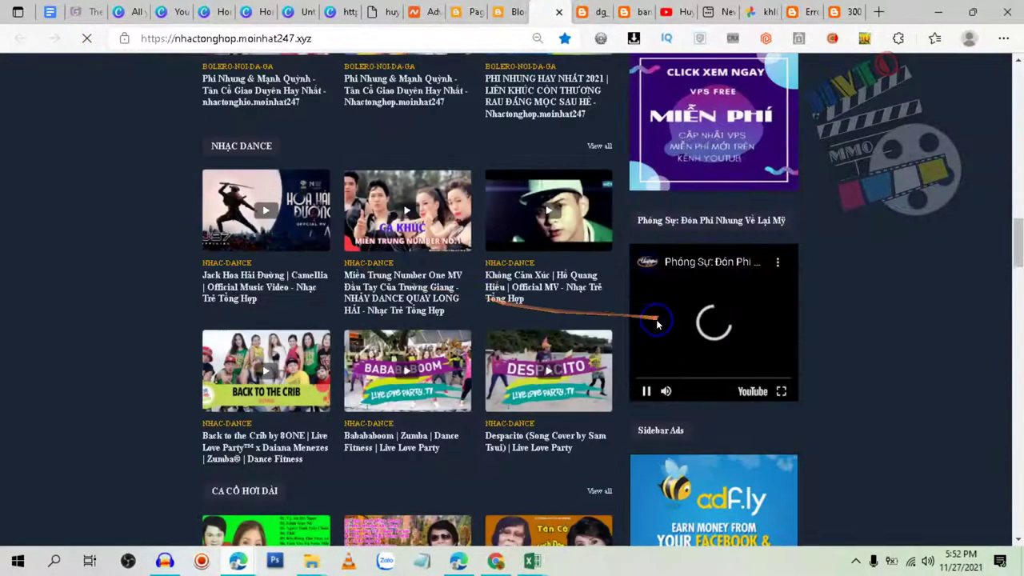
pyautogui.click(646, 393)
pyautogui.scroll(-5, 846, 248)
pyautogui.scroll(3, 838, 240)
pyautogui.scroll(8, 835, 232)
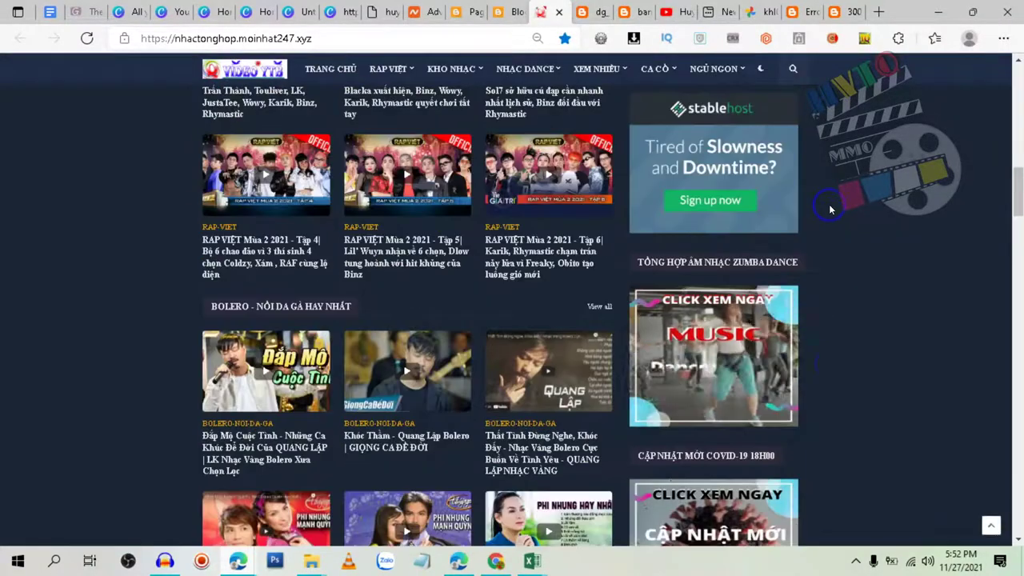
pyautogui.scroll(2, 827, 210)
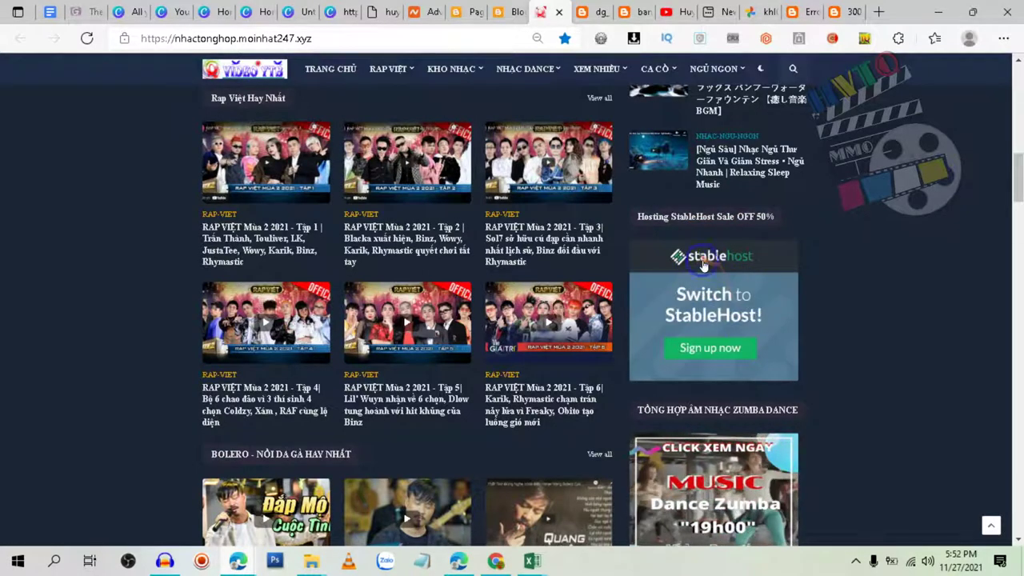
pyautogui.scroll(-1, 715, 299)
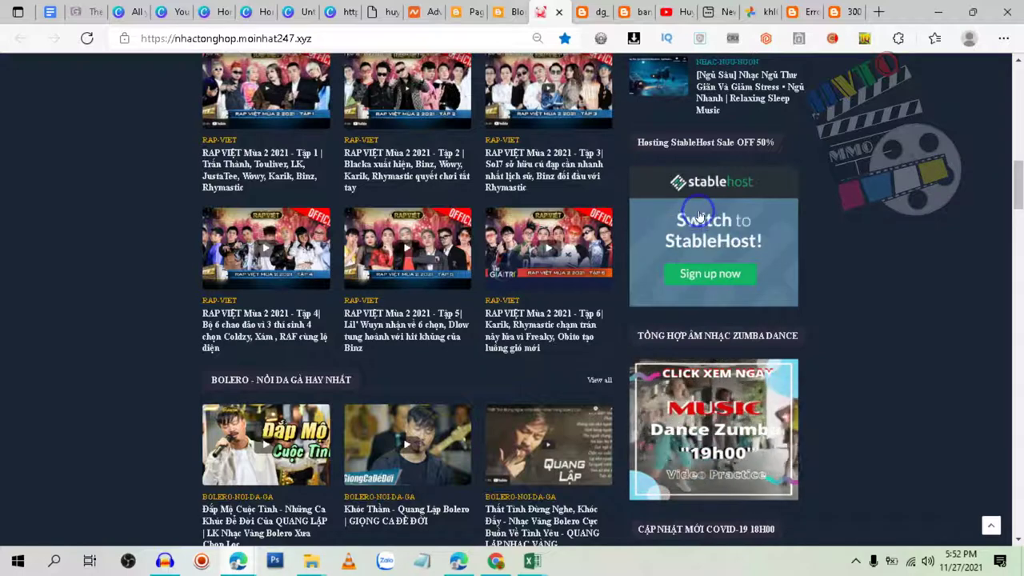
# Step: Open the StableHost site through the sidebar banner and examine its Black Friday promo code and hosting plan prices
pyautogui.click(711, 275)
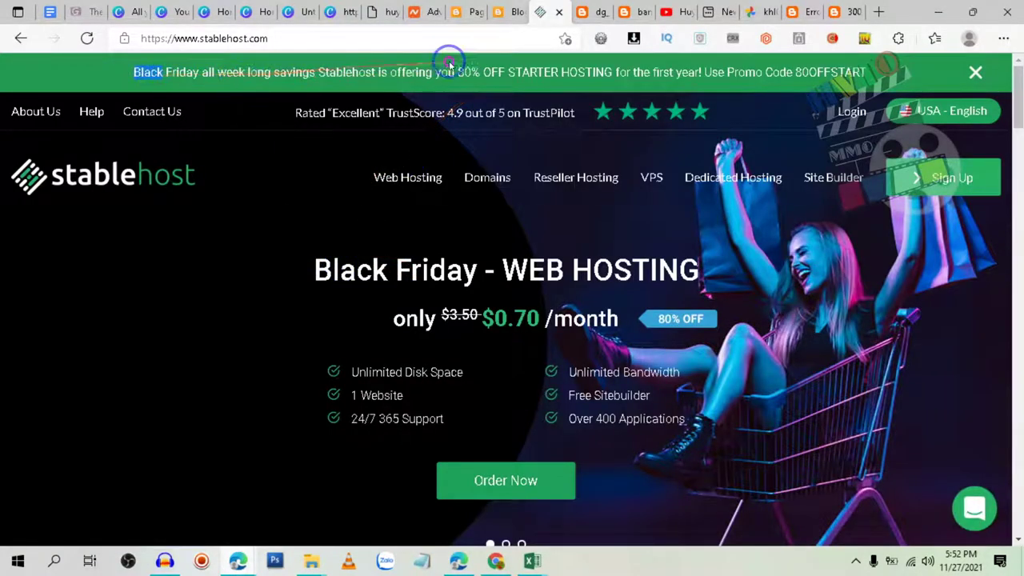
pyautogui.moveTo(828, 62); pyautogui.dragTo(817, 76)
pyautogui.moveTo(777, 121); pyautogui.dragTo(831, 72)
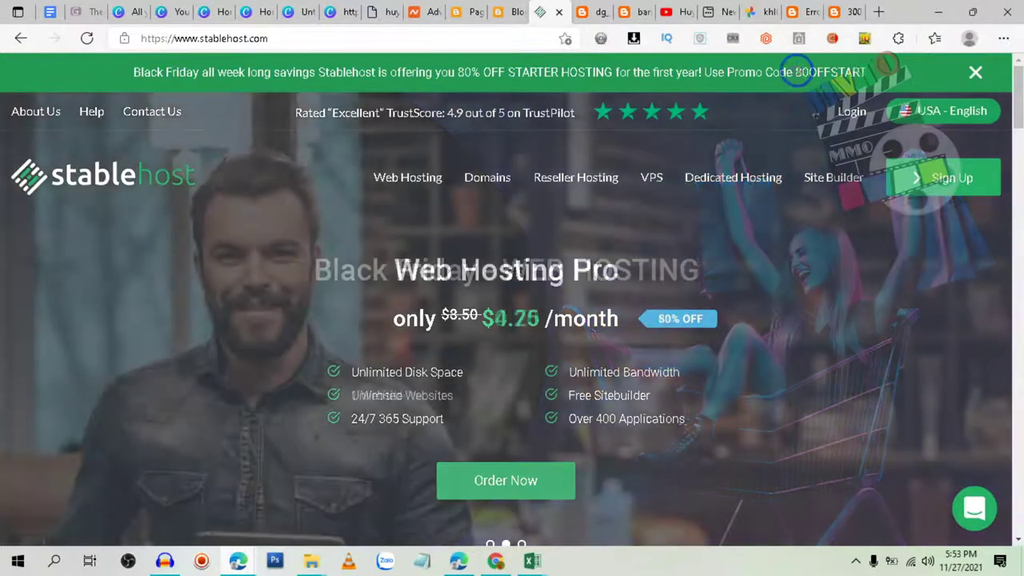
pyautogui.scroll(-7, 595, 252)
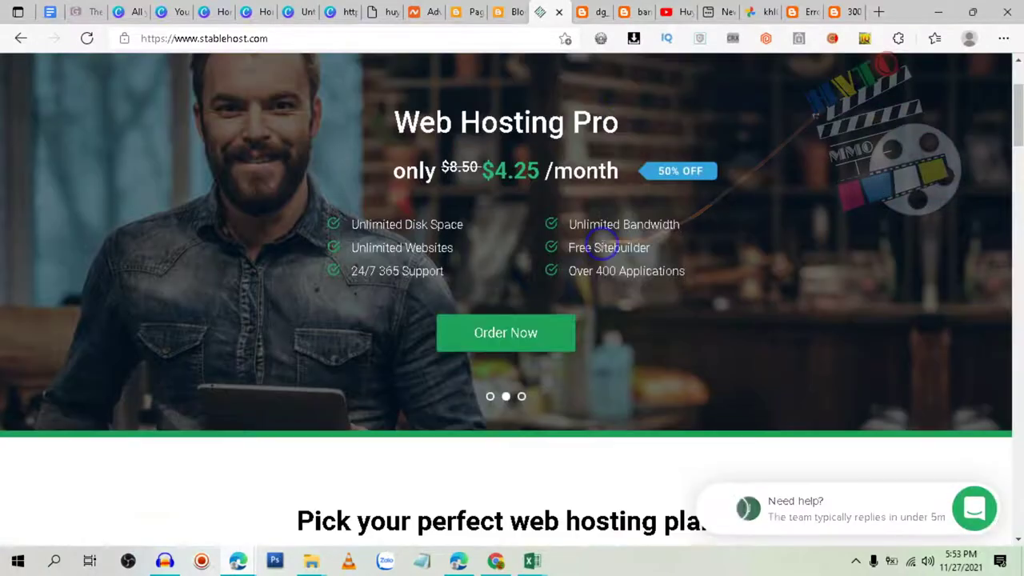
pyautogui.scroll(-2, 595, 252)
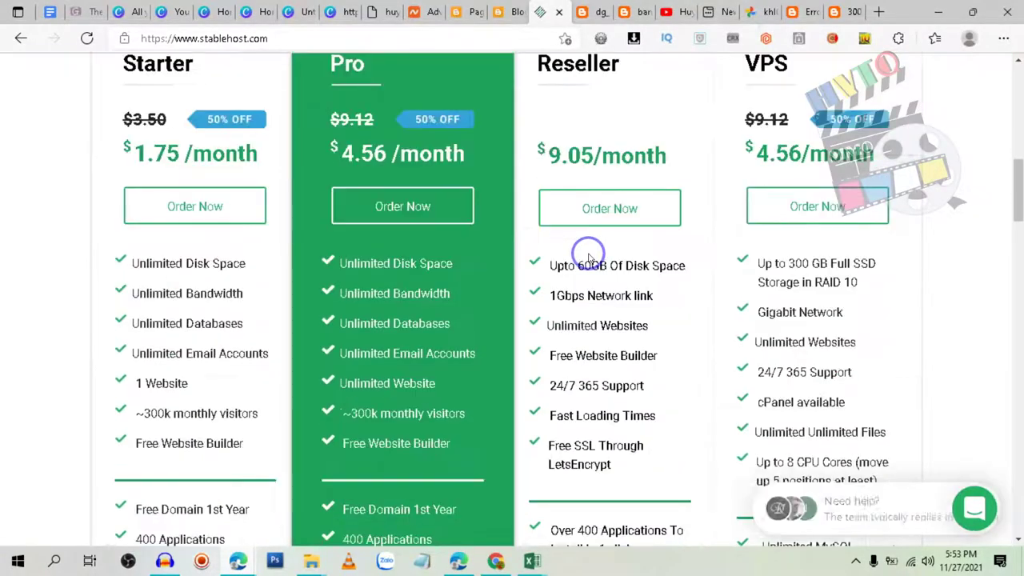
pyautogui.scroll(9, 579, 162)
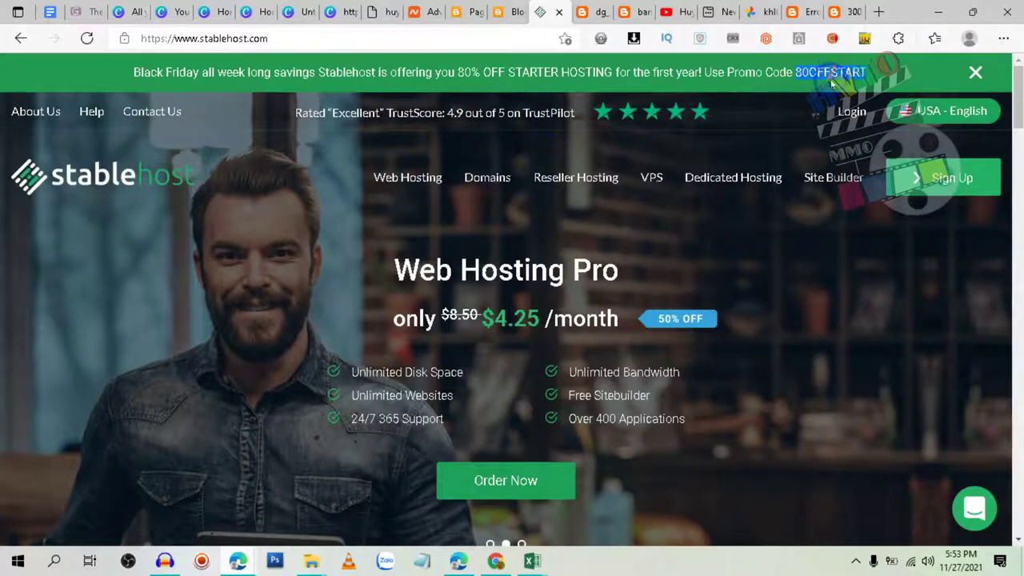
pyautogui.scroll(-8, 504, 251)
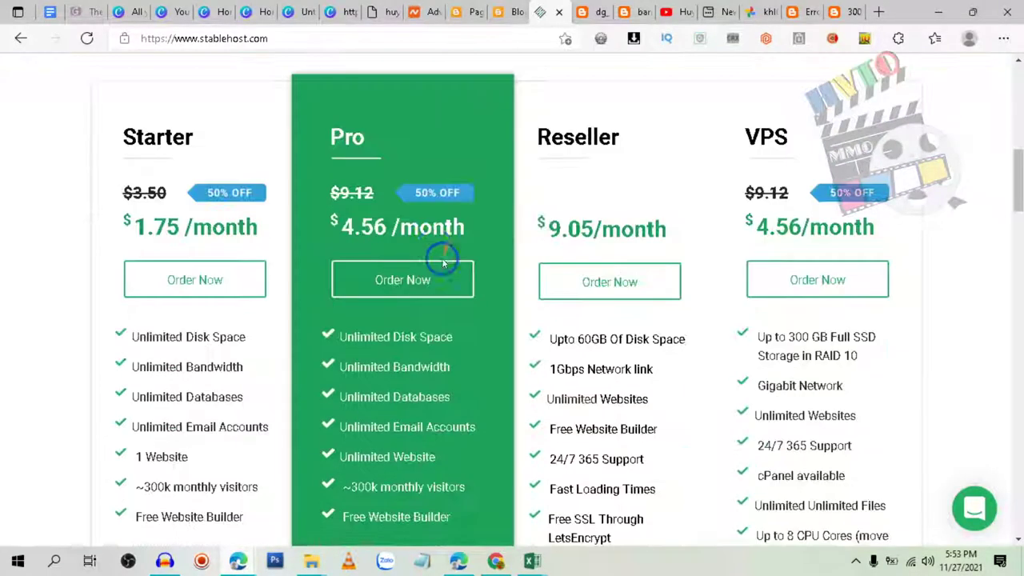
# Step: Compare the features and monthly prices of the Starter, Pro, Reseller and VPS hosting plans
pyautogui.scroll(-1, 349, 256)
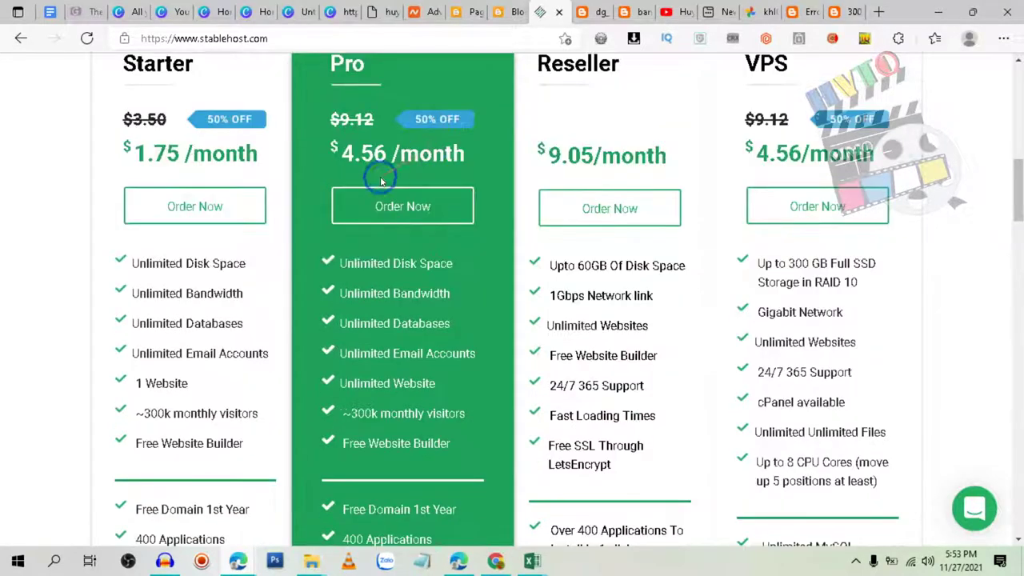
pyautogui.scroll(-4, 393, 204)
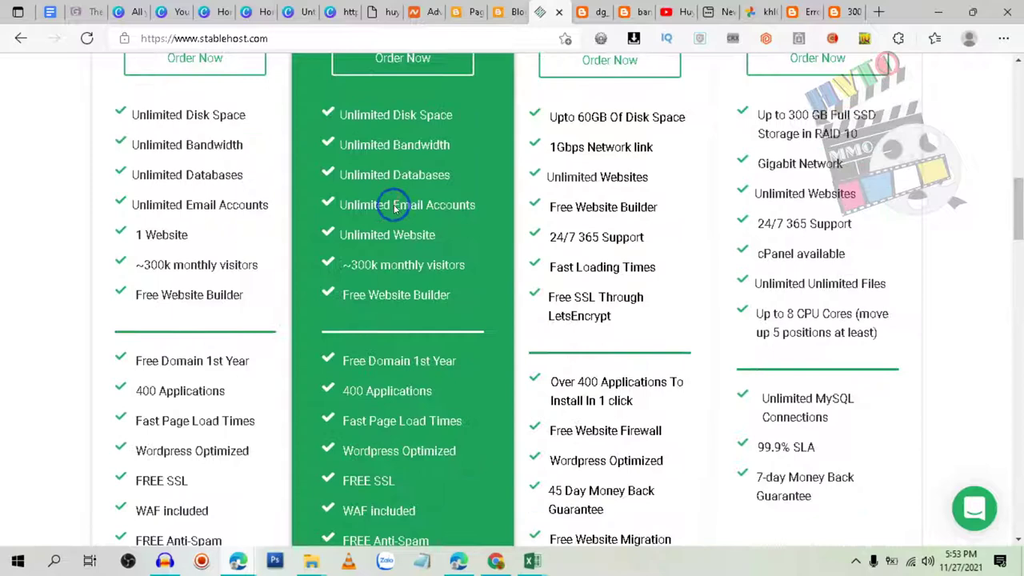
pyautogui.scroll(4, 409, 192)
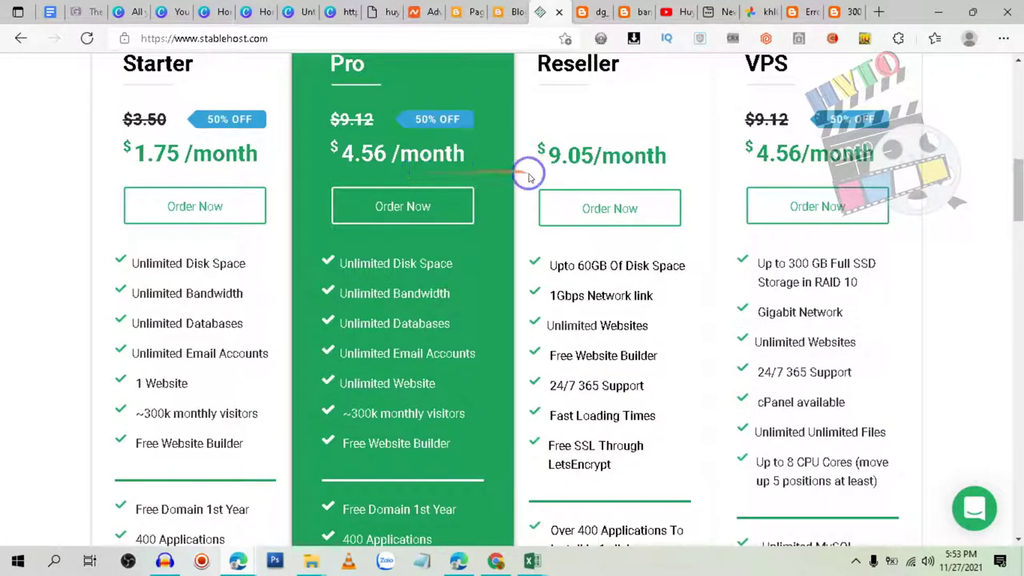
pyautogui.scroll(1, 524, 164)
pyautogui.scroll(-2, 518, 153)
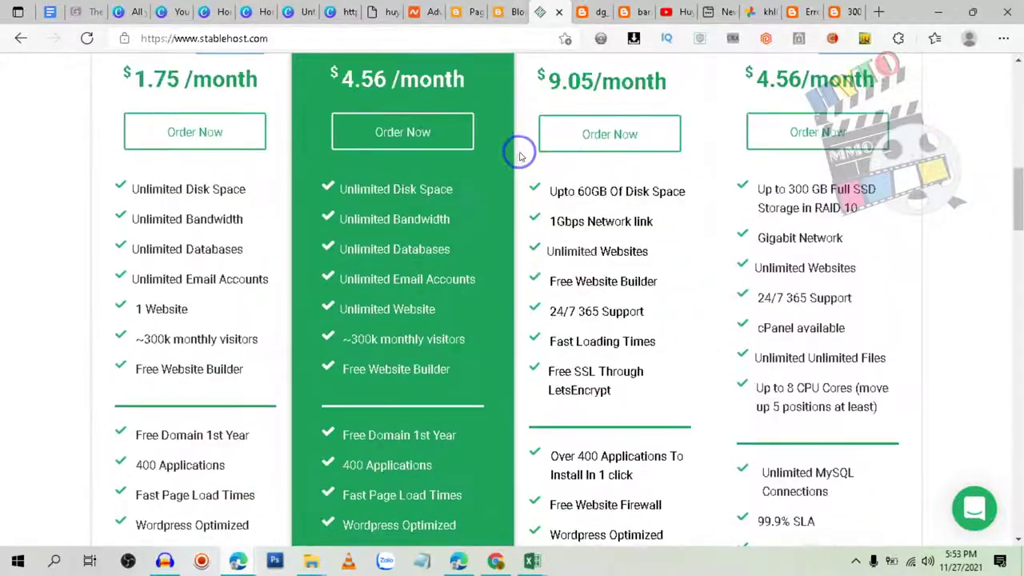
pyautogui.scroll(1, 578, 134)
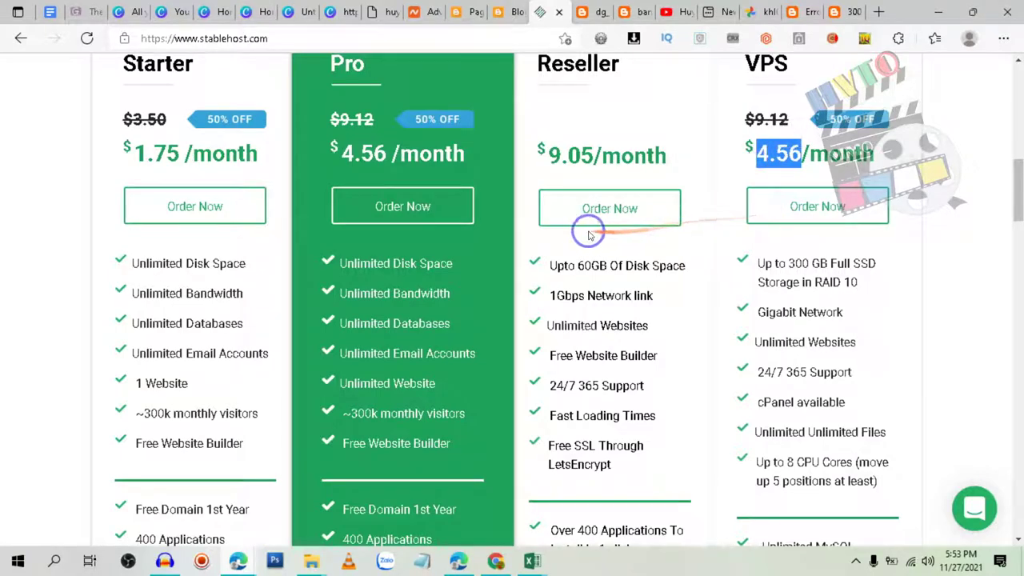
pyautogui.scroll(-1, 441, 237)
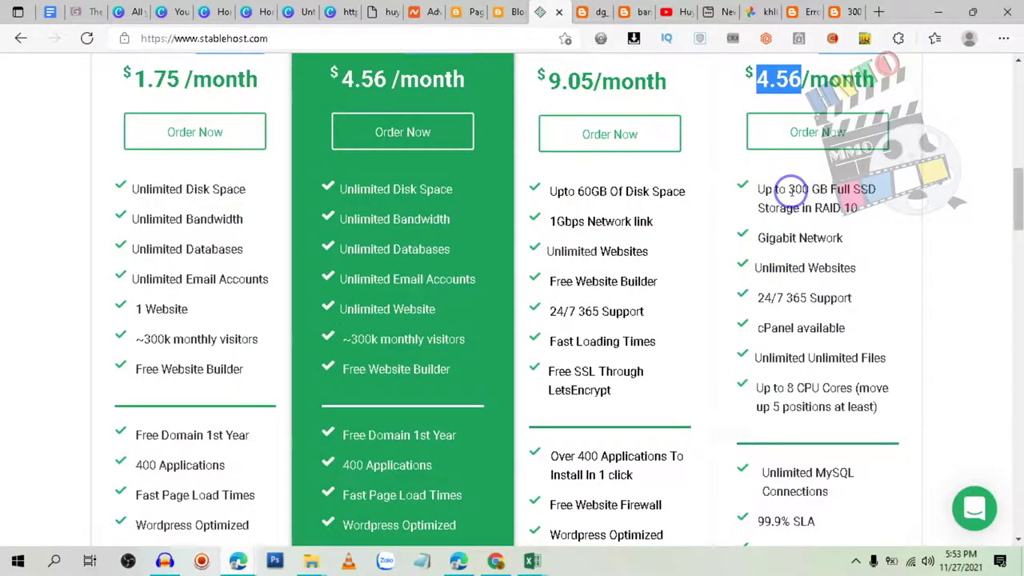
pyautogui.scroll(-4, 559, 308)
pyautogui.scroll(6, 430, 315)
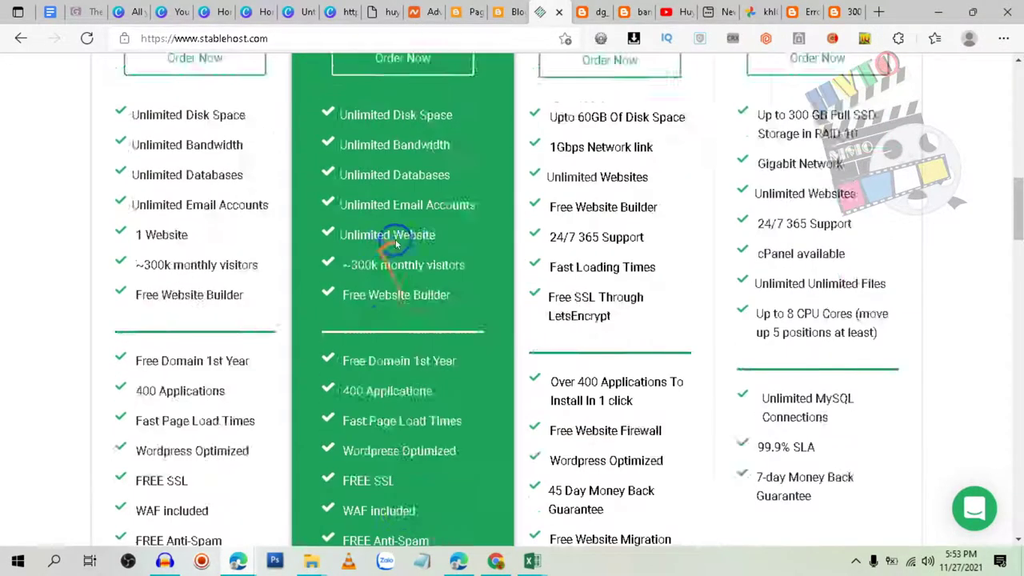
pyautogui.scroll(-2, 358, 233)
# Step: Order the Pro hosting plan and try to review the order without choosing a domain
pyautogui.click(392, 201)
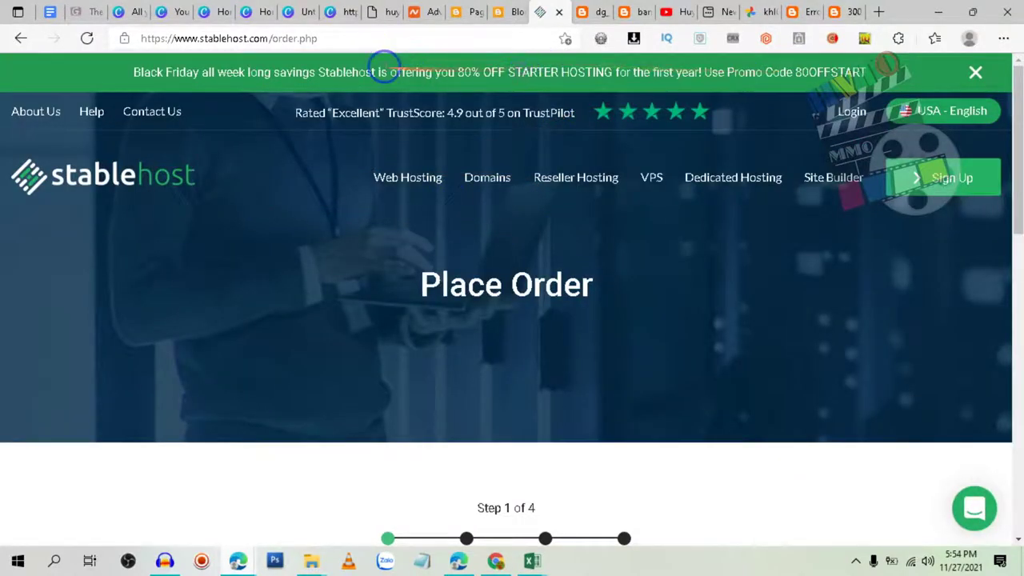
pyautogui.scroll(-6, 574, 201)
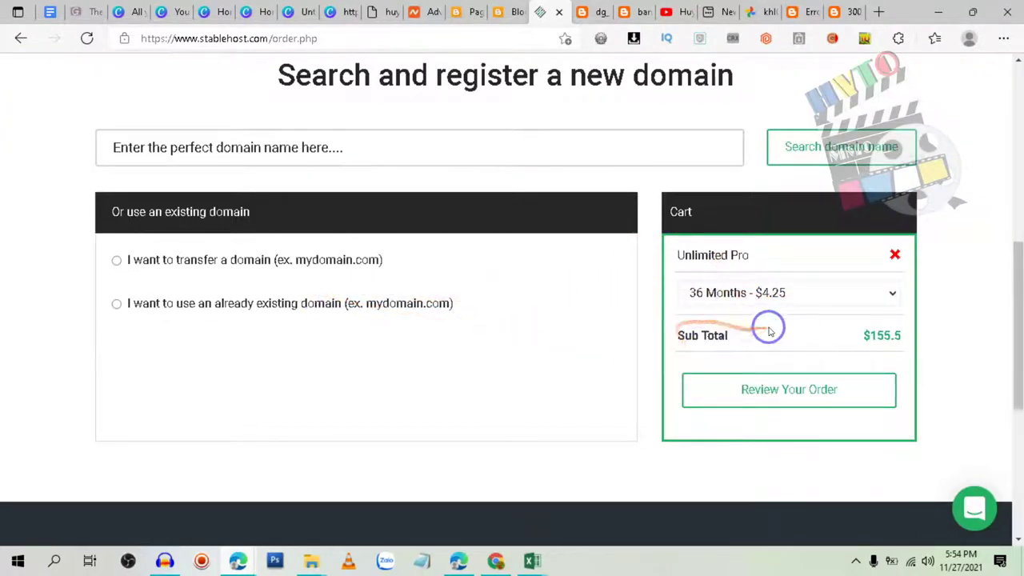
pyautogui.click(583, 153)
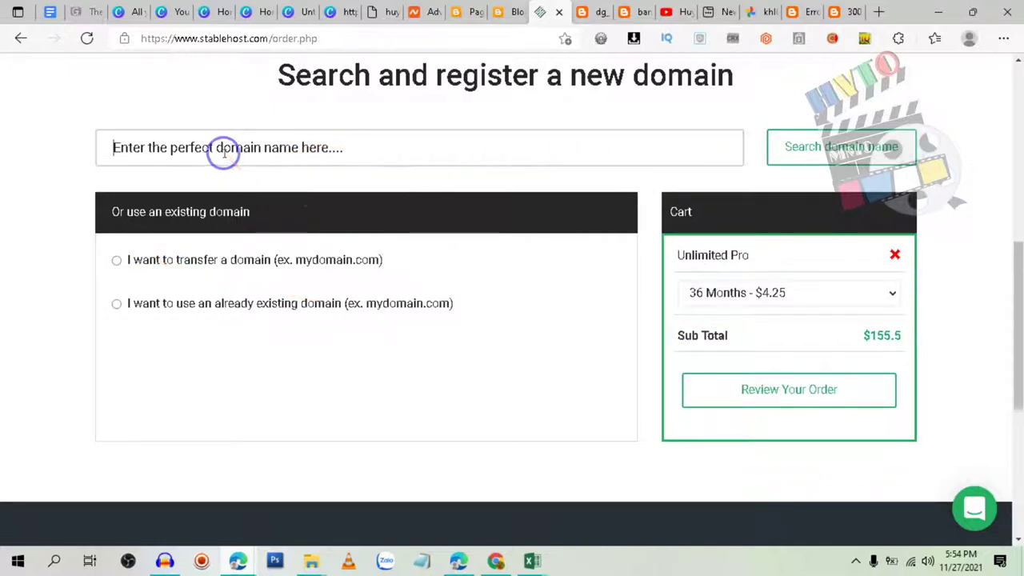
pyautogui.click(772, 393)
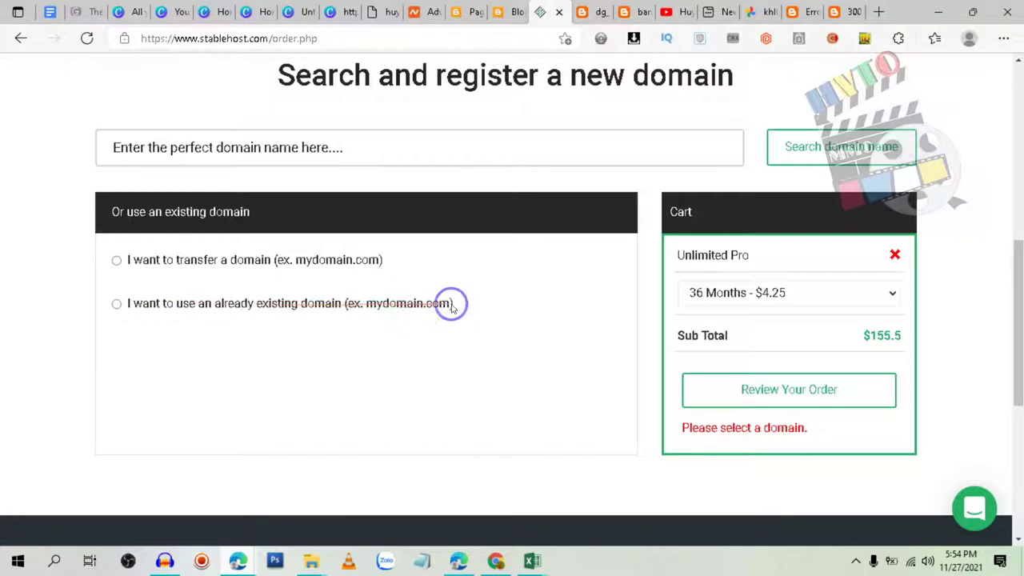
# Step: Use the already existing domain quantkw.com for the hosting order and continue to the cart
pyautogui.click(117, 304)
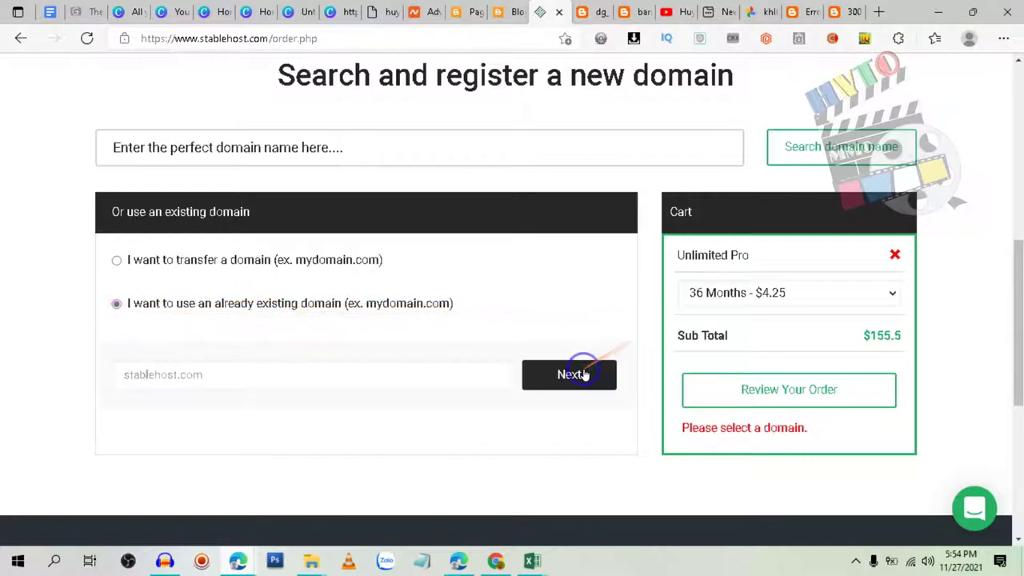
pyautogui.click(227, 375)
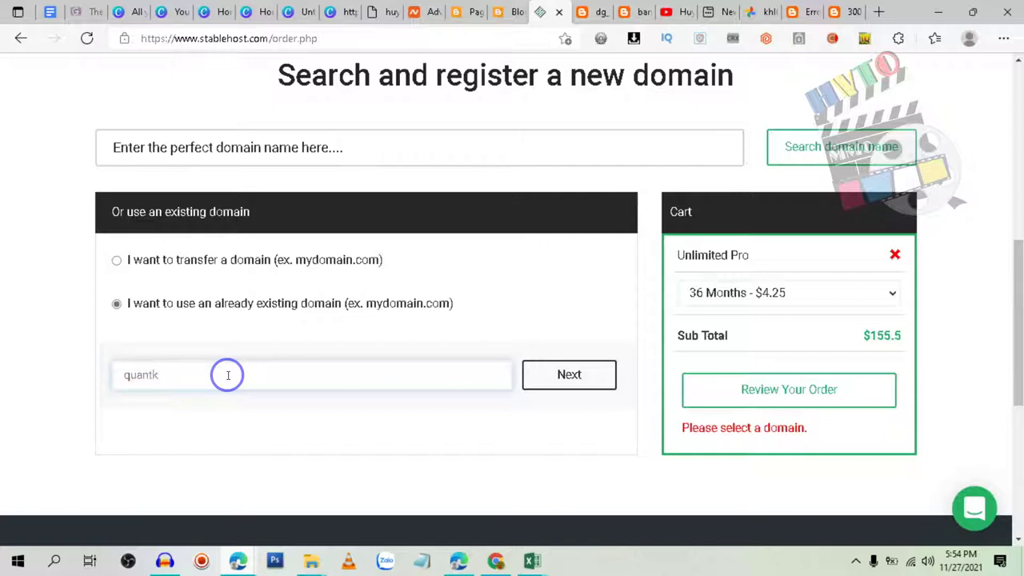
pyautogui.click(547, 381)
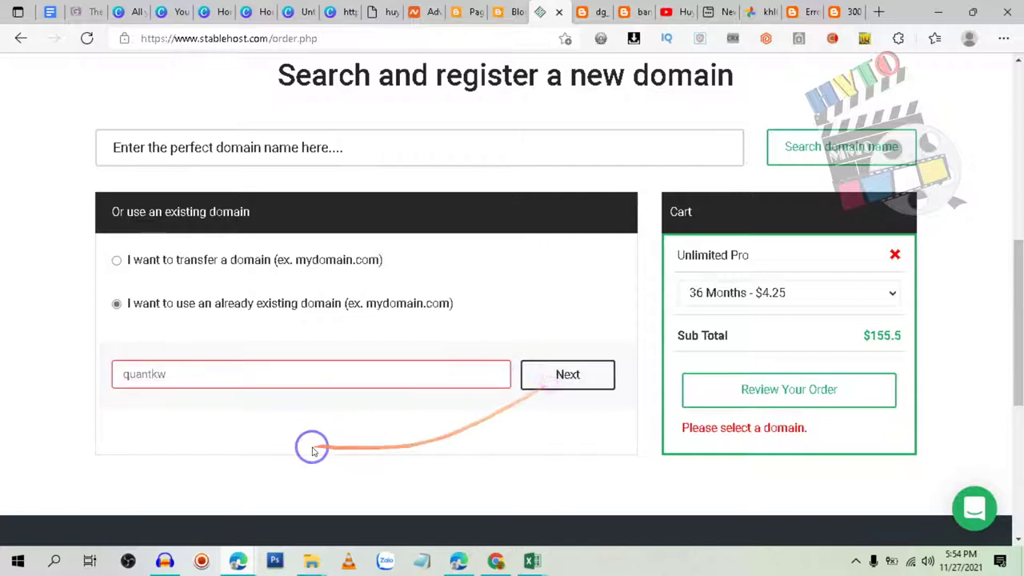
pyautogui.click(293, 371)
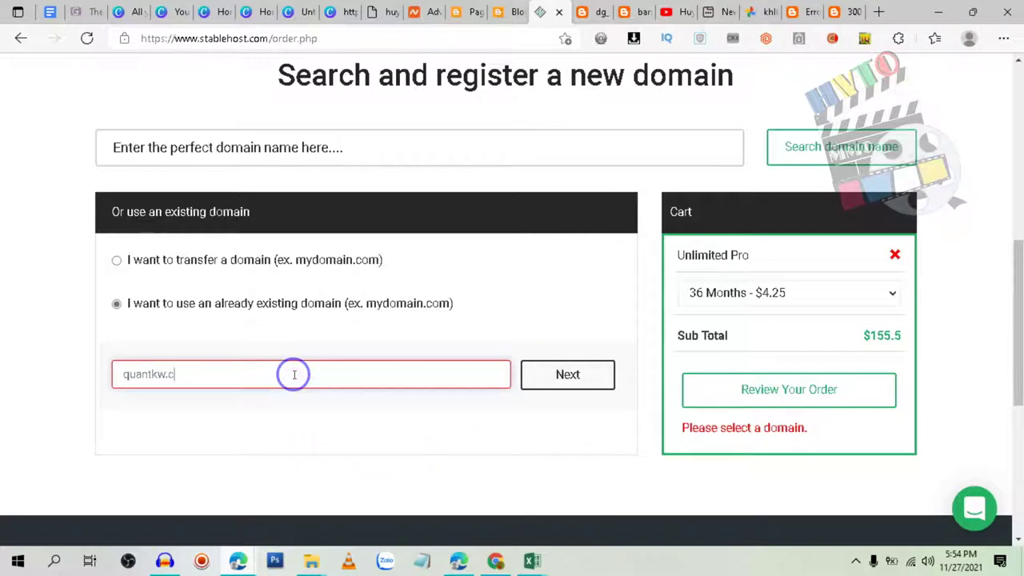
pyautogui.write('.com')
pyautogui.click(541, 373)
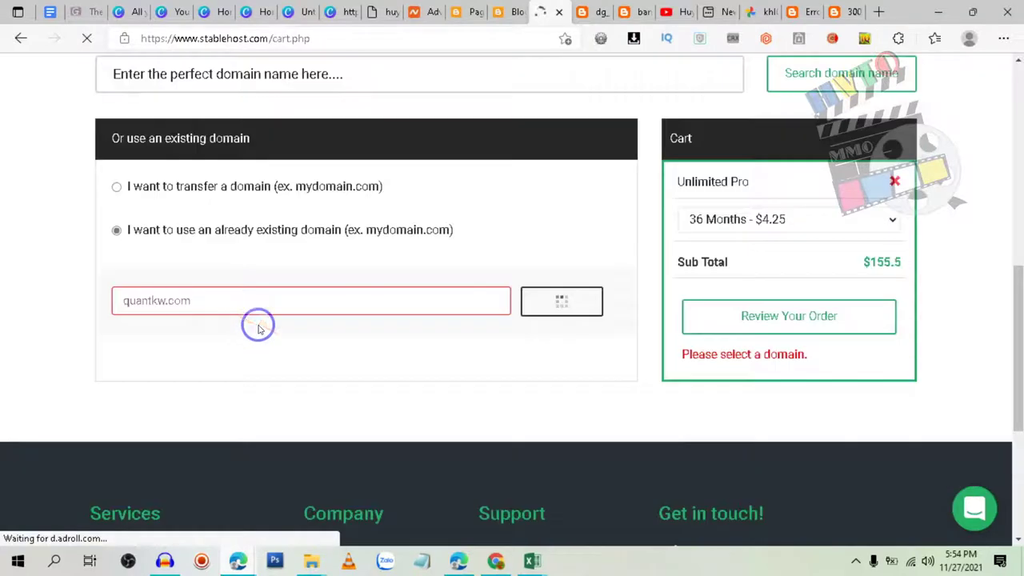
# Step: Examine the cart's products, hosting period, server location, discount, total and payment options
pyautogui.scroll(-5, 344, 288)
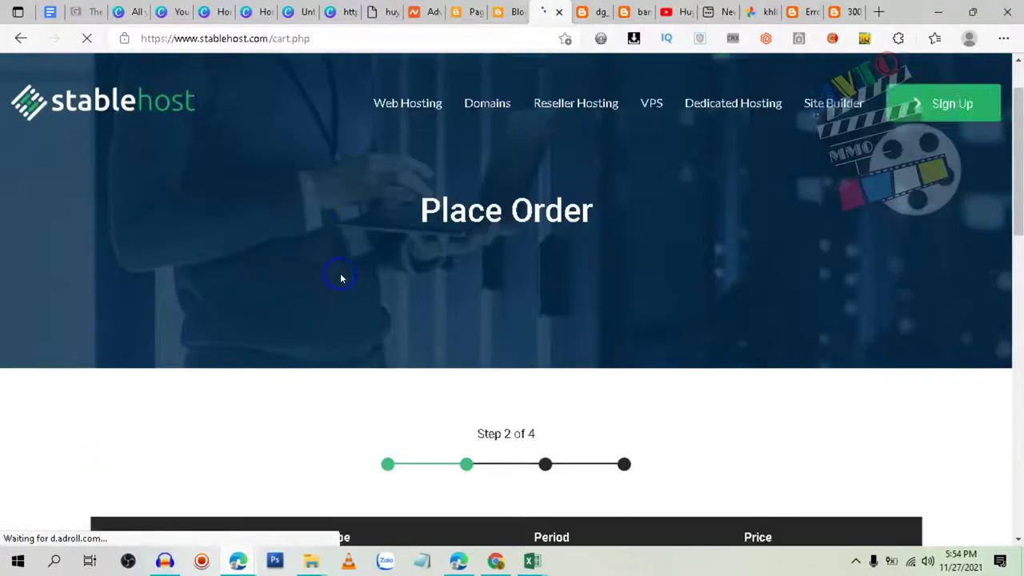
pyautogui.scroll(-1, 310, 270)
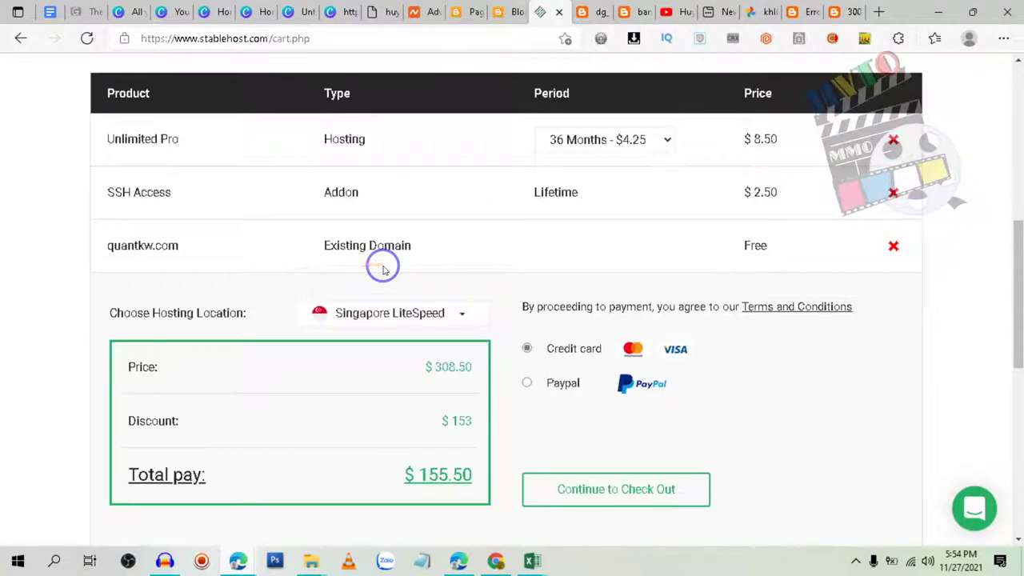
pyautogui.scroll(-2, 347, 160)
pyautogui.scroll(-1, 451, 320)
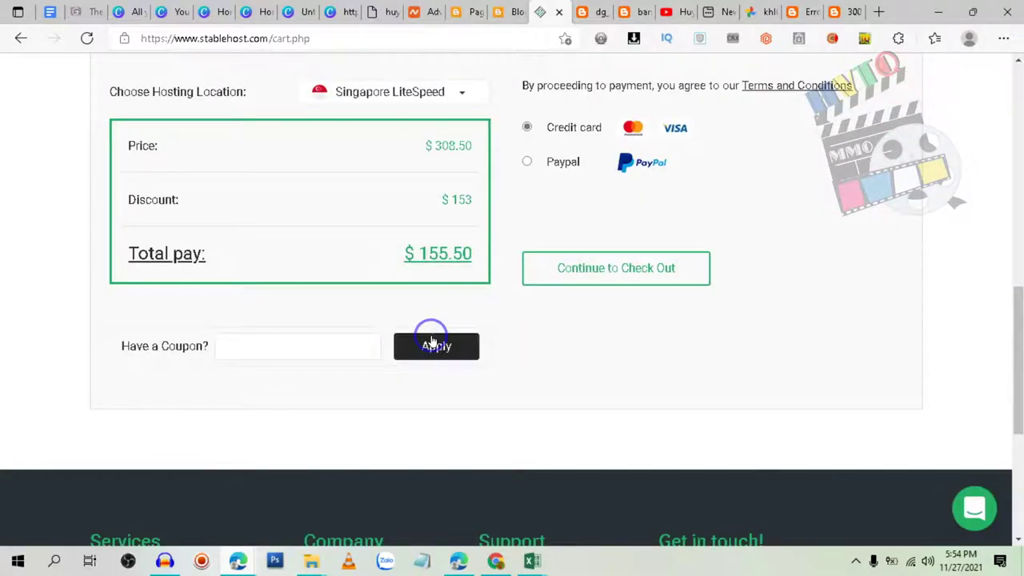
pyautogui.scroll(4, 431, 340)
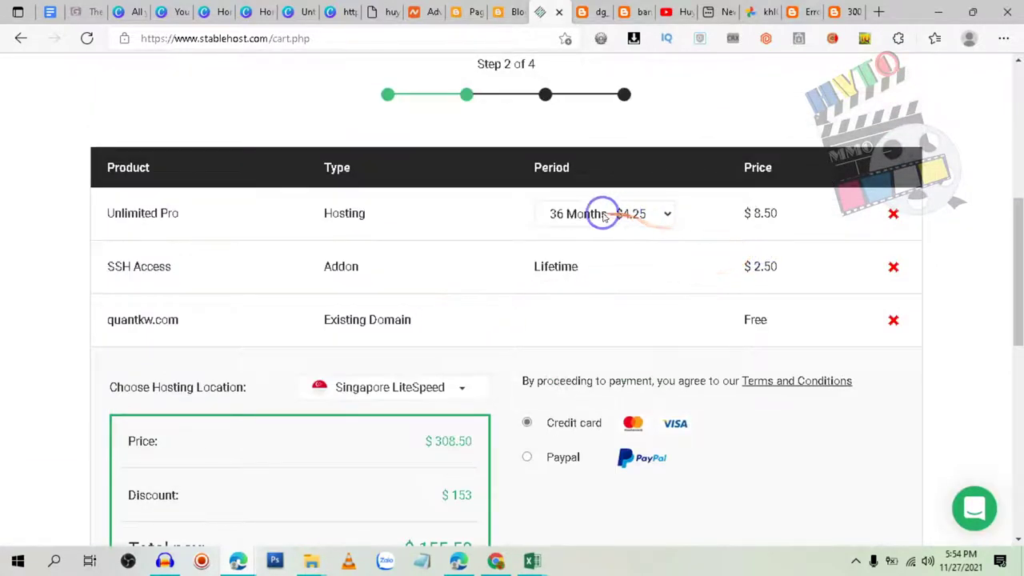
pyautogui.scroll(-2, 640, 211)
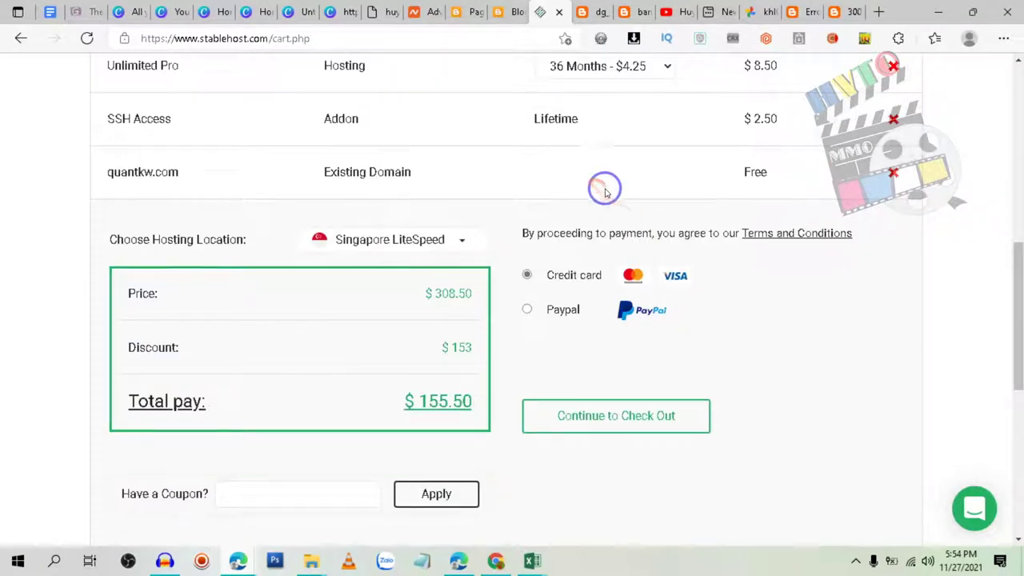
pyautogui.scroll(-2, 603, 187)
pyautogui.scroll(-1, 352, 249)
# Step: Try to apply the coupon code 80OFFSTART to the Unlimited Pro order
pyautogui.click(247, 275)
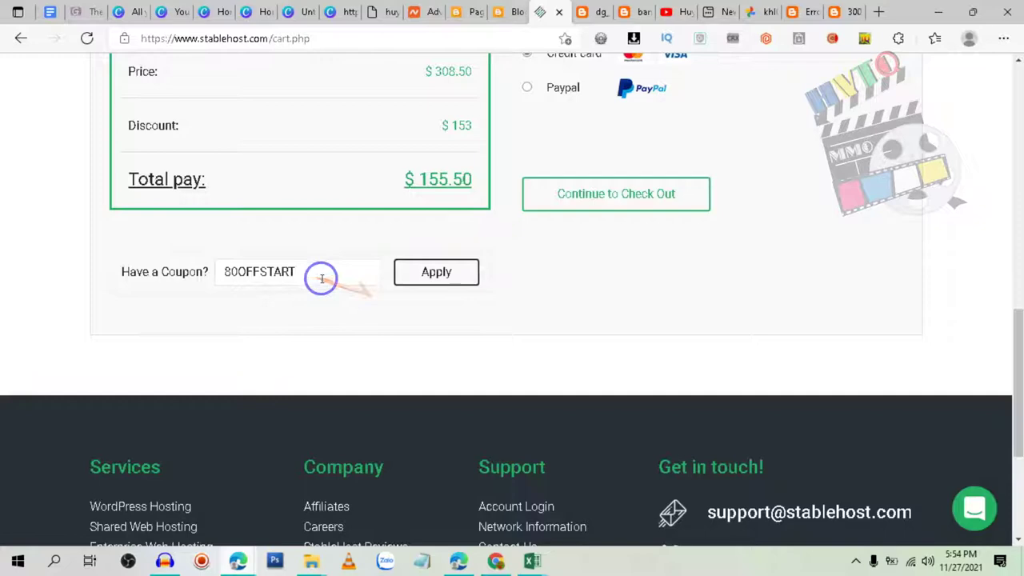
pyautogui.scroll(5, 450, 272)
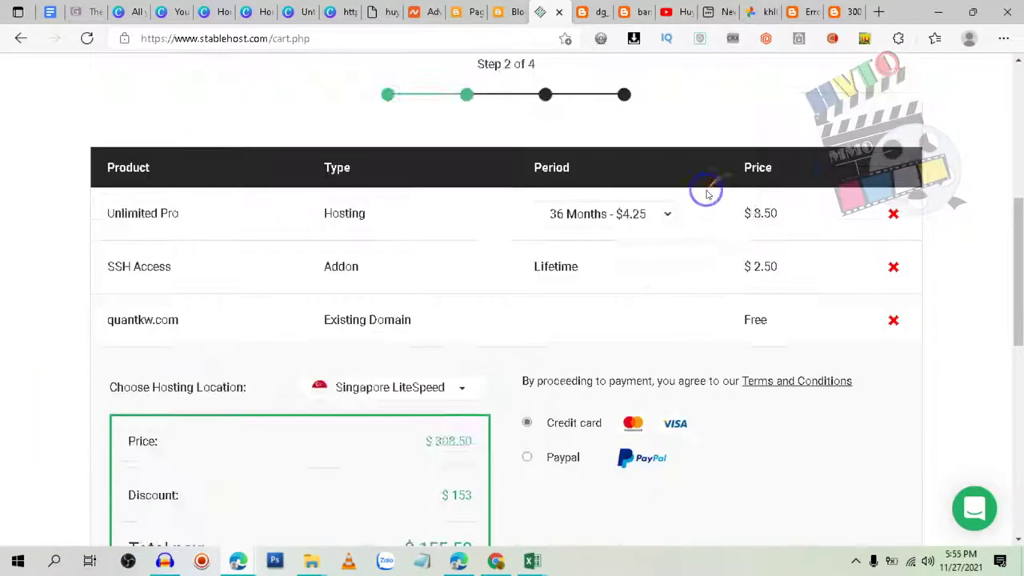
pyautogui.scroll(-3, 717, 183)
pyautogui.click(439, 418)
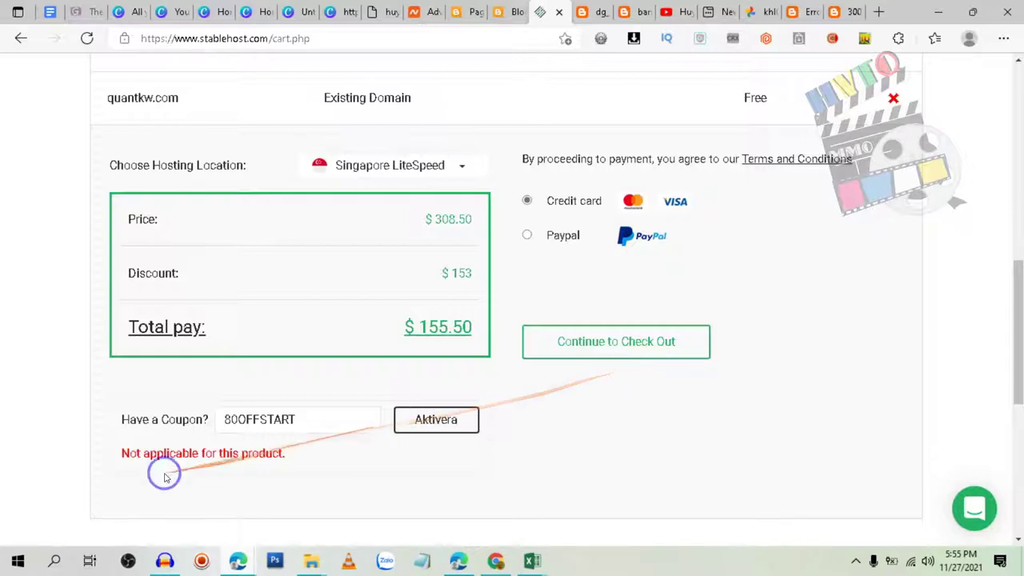
pyautogui.moveTo(270, 457); pyautogui.dragTo(109, 446)
pyautogui.scroll(1, 611, 349)
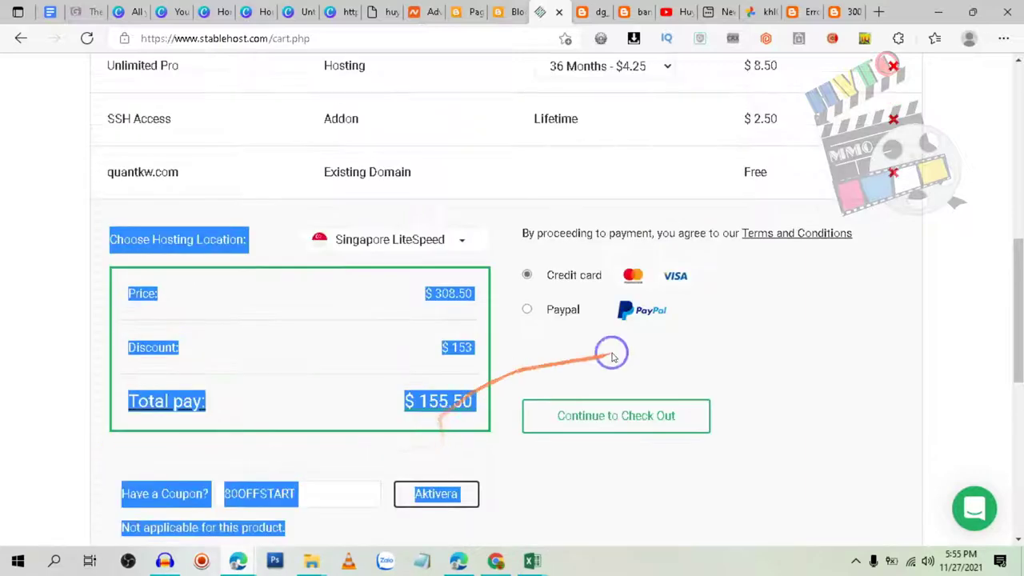
pyautogui.click(770, 338)
# Step: Set the Unlimited Pro hosting period in the cart to 12 months
pyautogui.scroll(3, 709, 327)
pyautogui.scroll(-1, 697, 319)
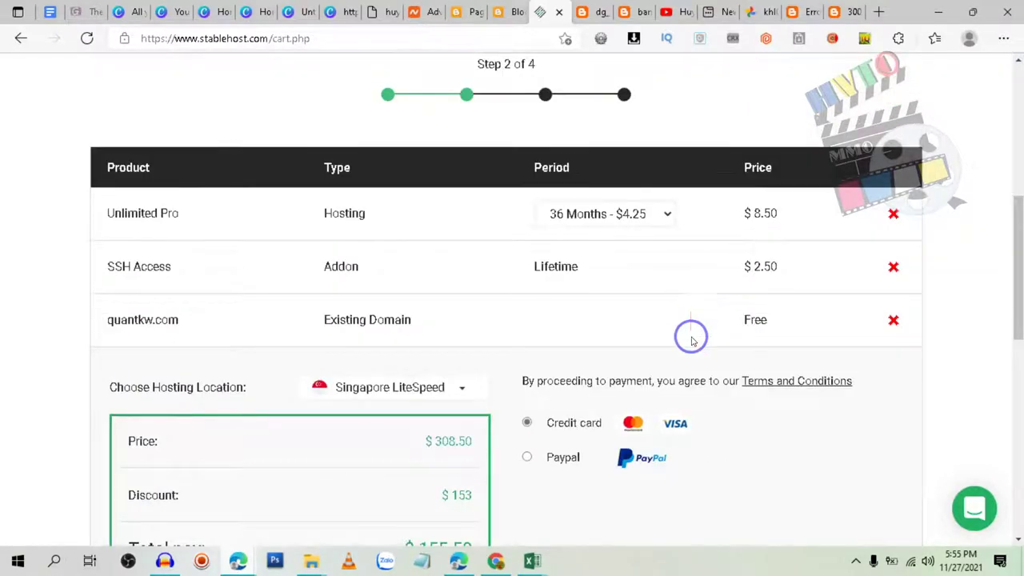
pyautogui.click(640, 209)
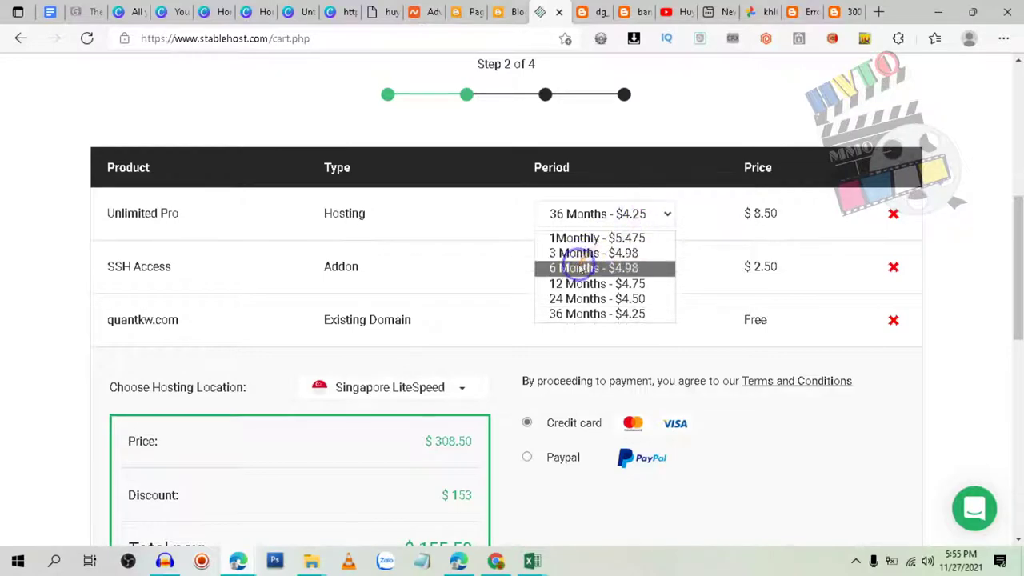
pyautogui.click(575, 285)
# Step: Review the price, discount and total to pay for the 12-month Unlimited Pro order
pyautogui.scroll(-2, 473, 345)
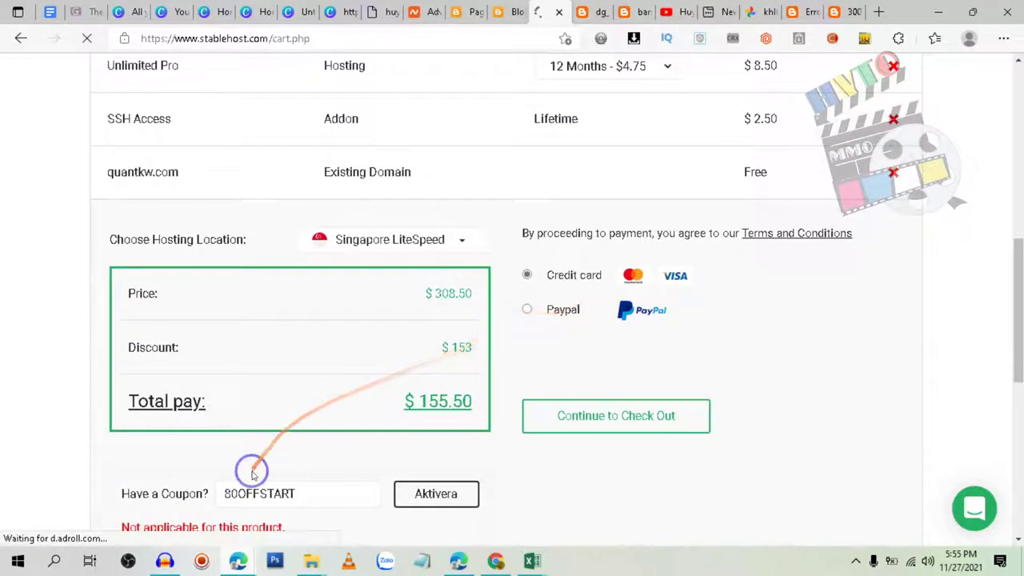
pyautogui.scroll(-1, 251, 471)
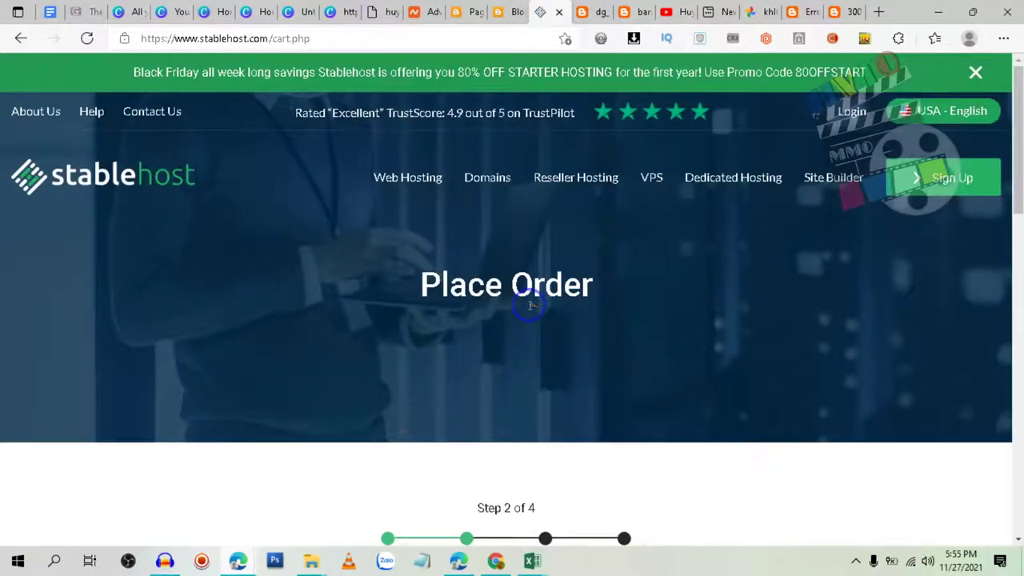
pyautogui.scroll(-1, 528, 307)
pyautogui.scroll(-7, 530, 296)
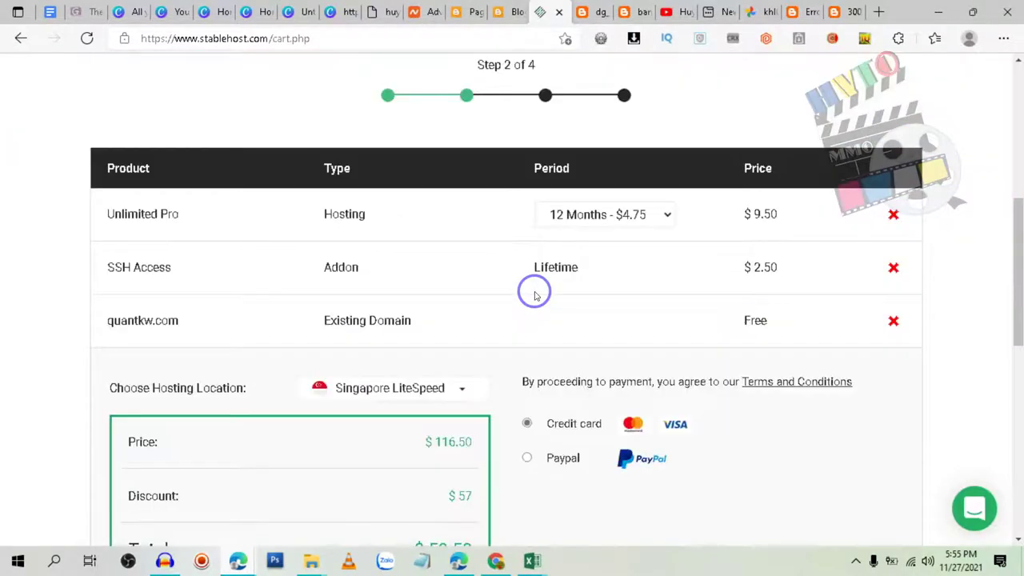
pyautogui.scroll(-1, 514, 278)
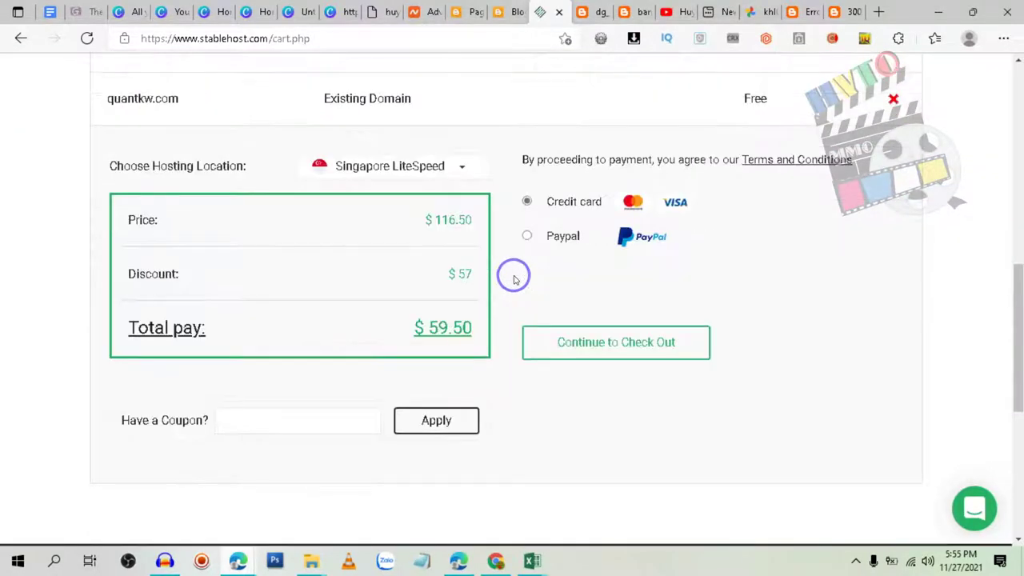
pyautogui.scroll(1, 424, 336)
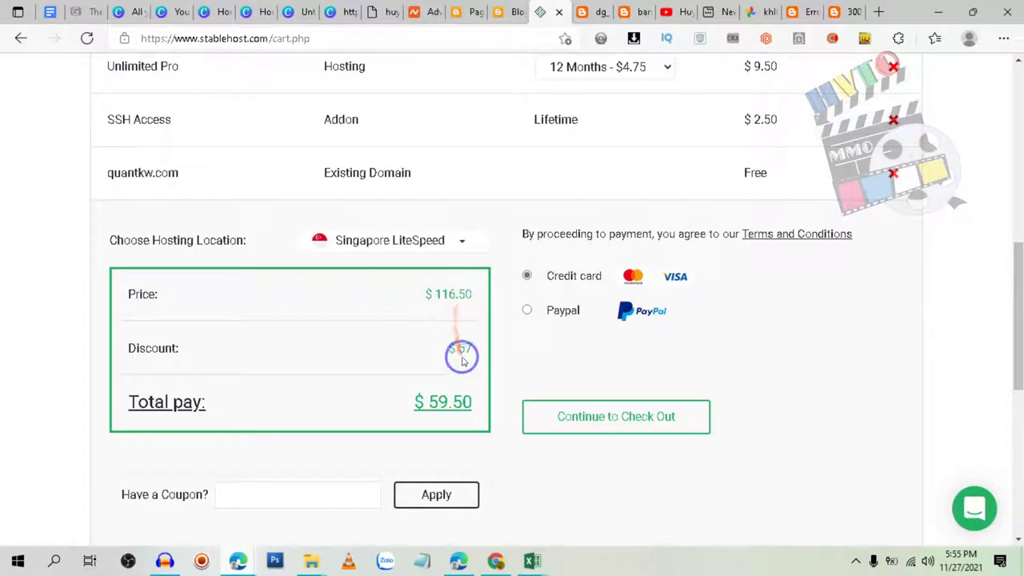
pyautogui.moveTo(427, 401); pyautogui.dragTo(467, 400)
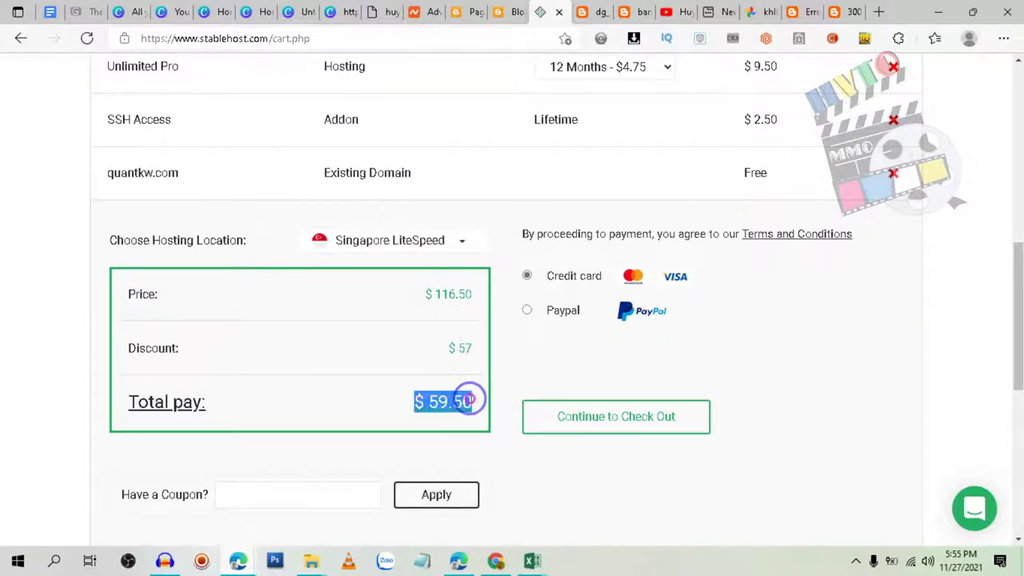
pyautogui.scroll(2, 720, 328)
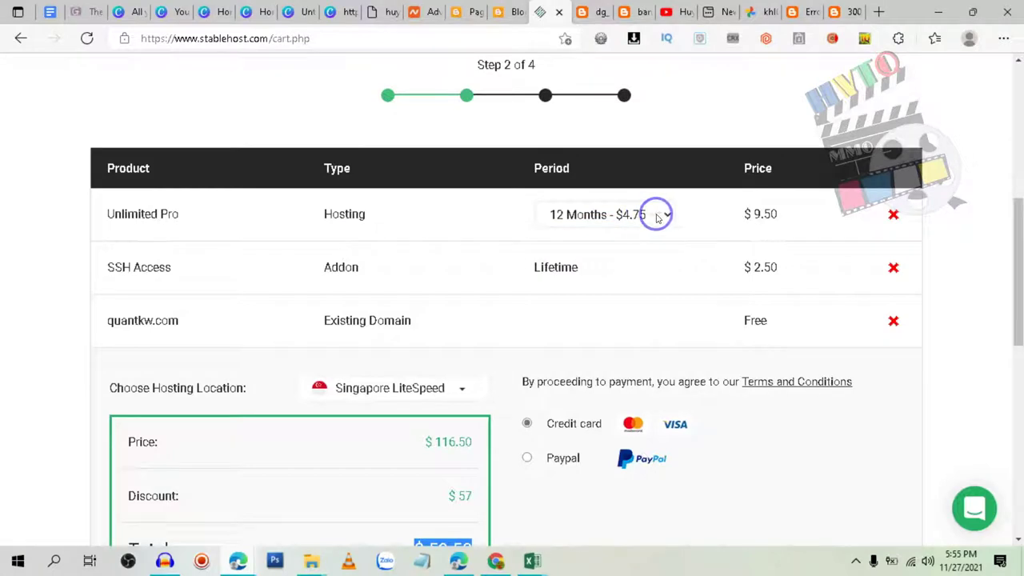
pyautogui.scroll(-1, 296, 264)
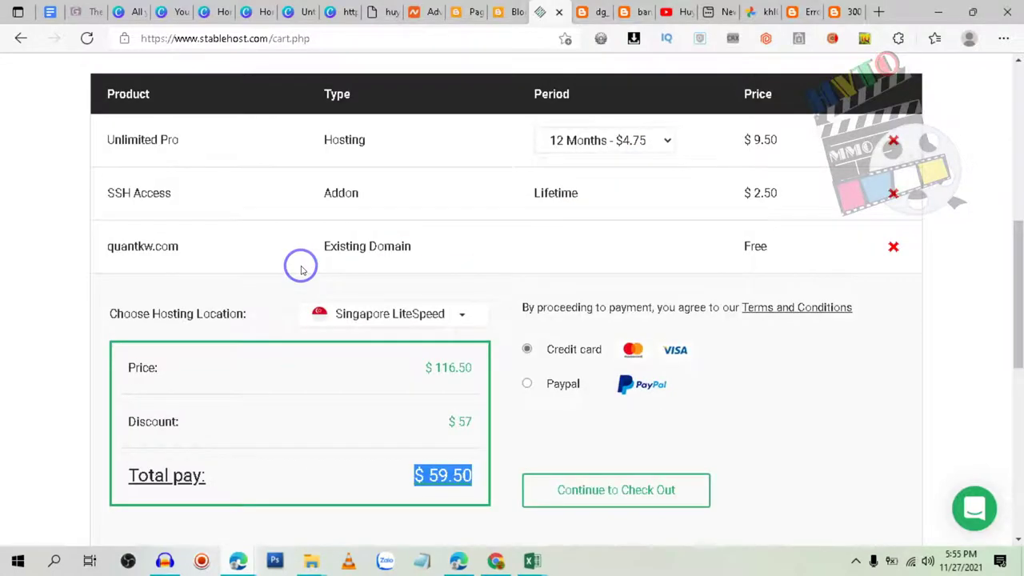
# Step: Try to change the order's hosting location to Singapore, Singapore
pyautogui.scroll(-2, 430, 220)
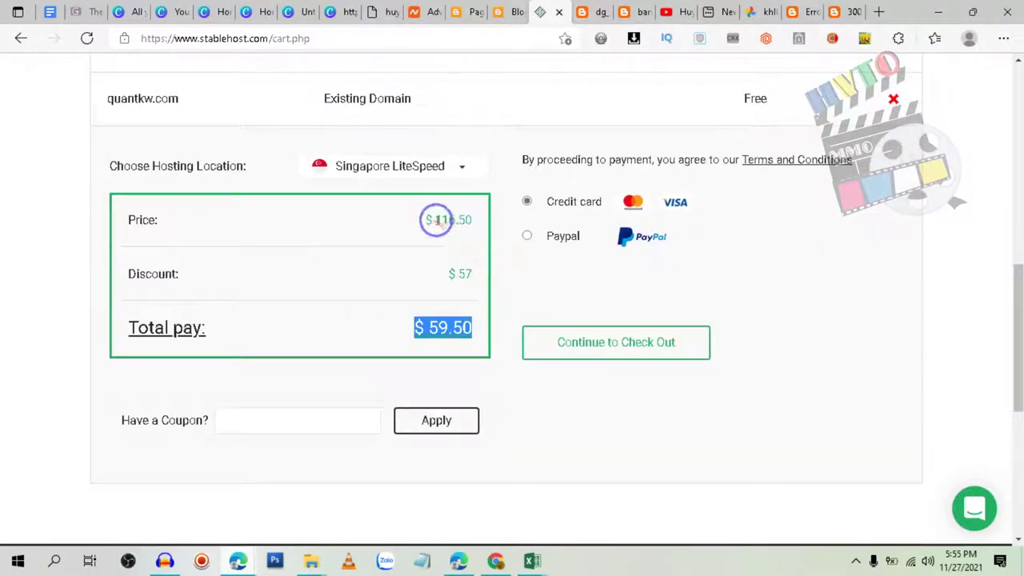
pyautogui.click(457, 165)
pyautogui.scroll(-2, 378, 279)
pyautogui.scroll(2, 378, 279)
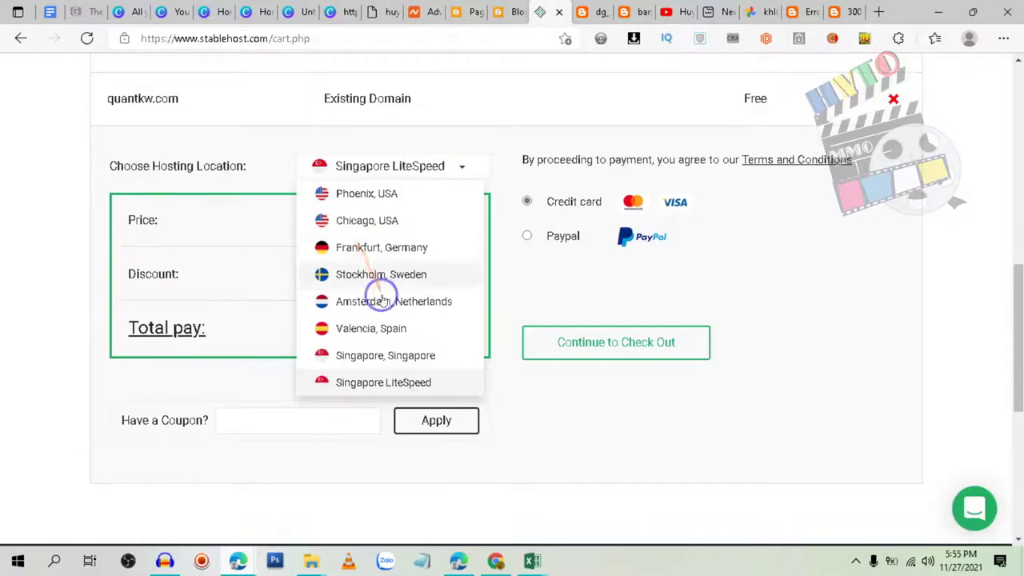
pyautogui.click(370, 356)
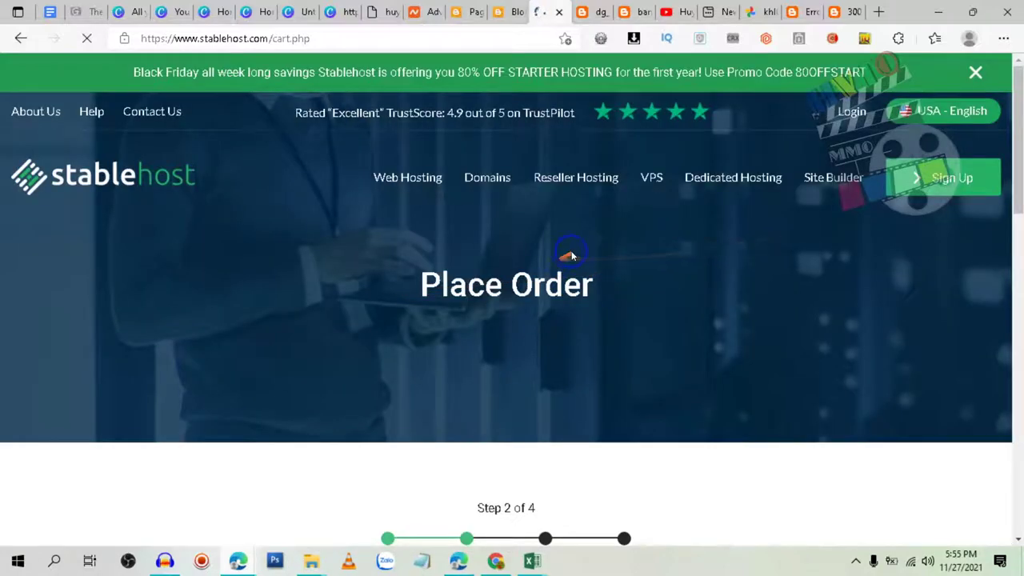
pyautogui.scroll(-2, 560, 256)
pyautogui.scroll(-6, 572, 256)
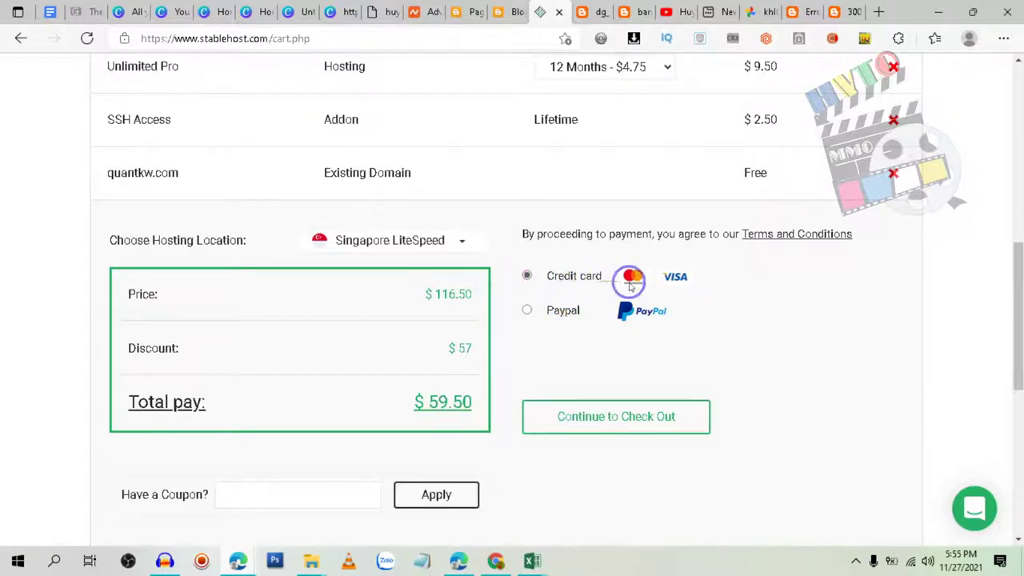
# Step: Review the cart's payment options, existing domain entry and total to pay for the 12-month order
pyautogui.scroll(-2, 585, 271)
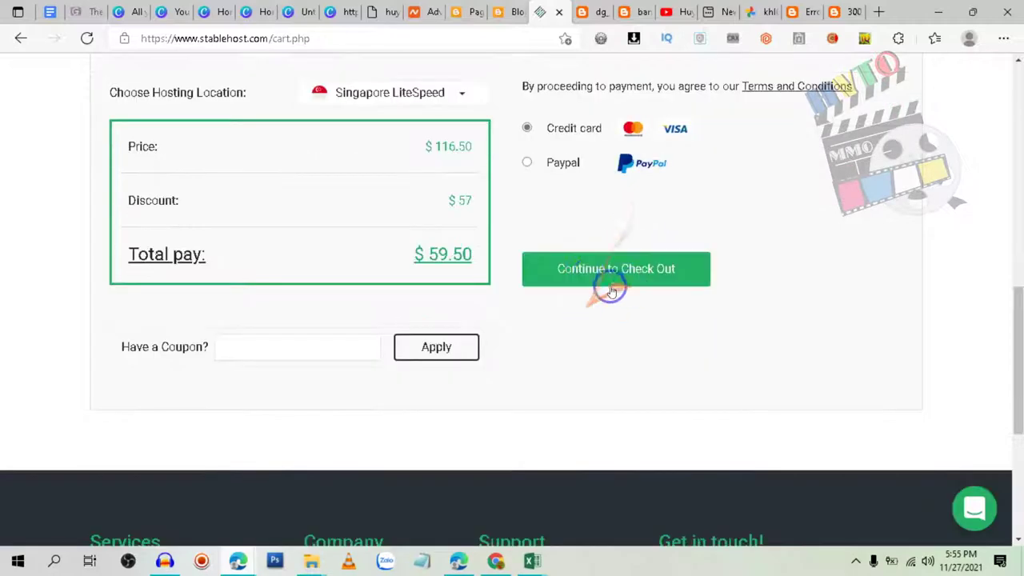
pyautogui.scroll(4, 674, 281)
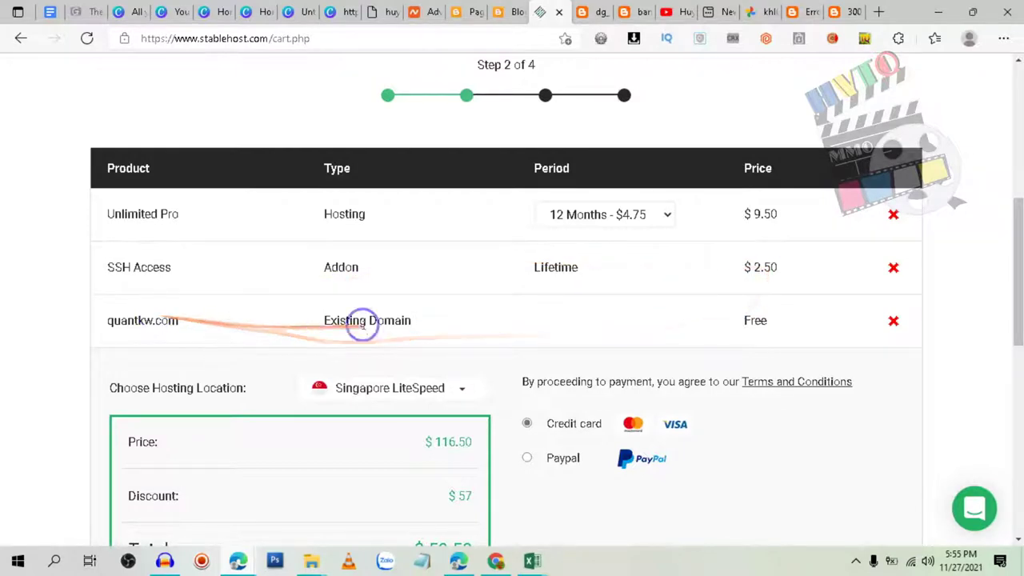
pyautogui.moveTo(189, 320); pyautogui.dragTo(96, 311)
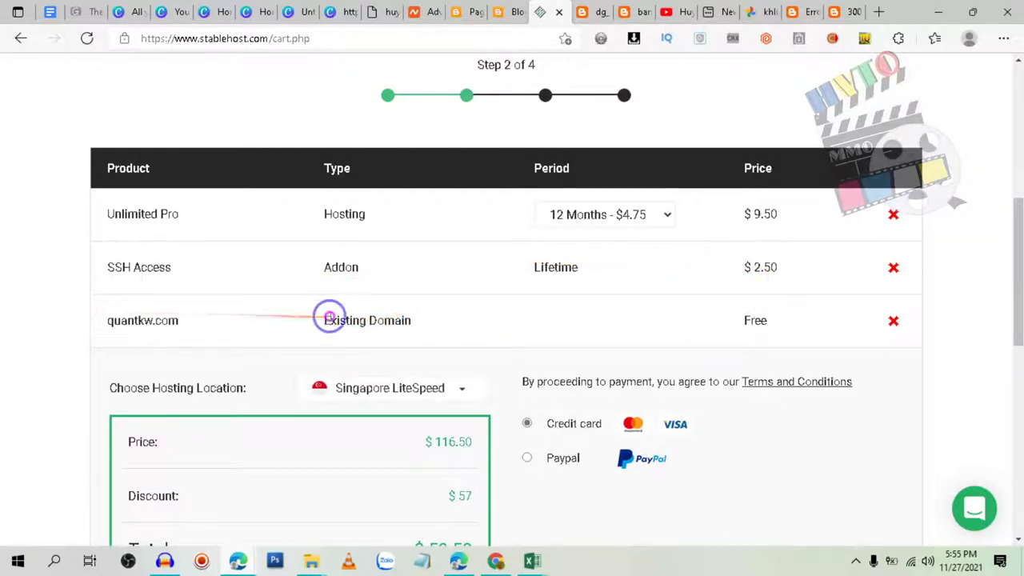
pyautogui.moveTo(317, 320); pyautogui.dragTo(538, 302)
pyautogui.scroll(-2, 799, 296)
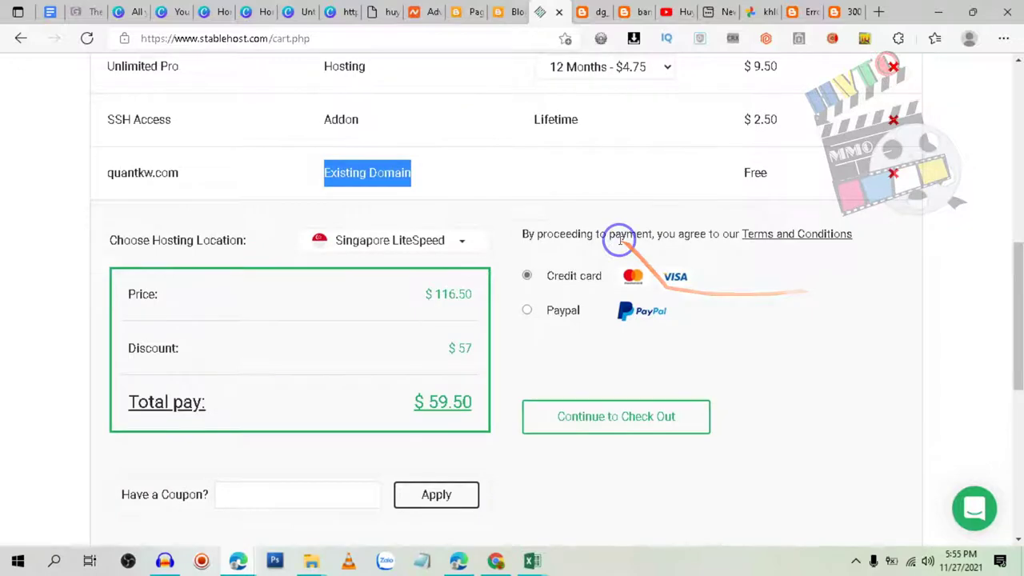
pyautogui.scroll(1, 617, 238)
pyautogui.scroll(-2, 608, 189)
pyautogui.moveTo(415, 328); pyautogui.dragTo(474, 328)
pyautogui.click(474, 328)
pyautogui.tripleClick(472, 328)
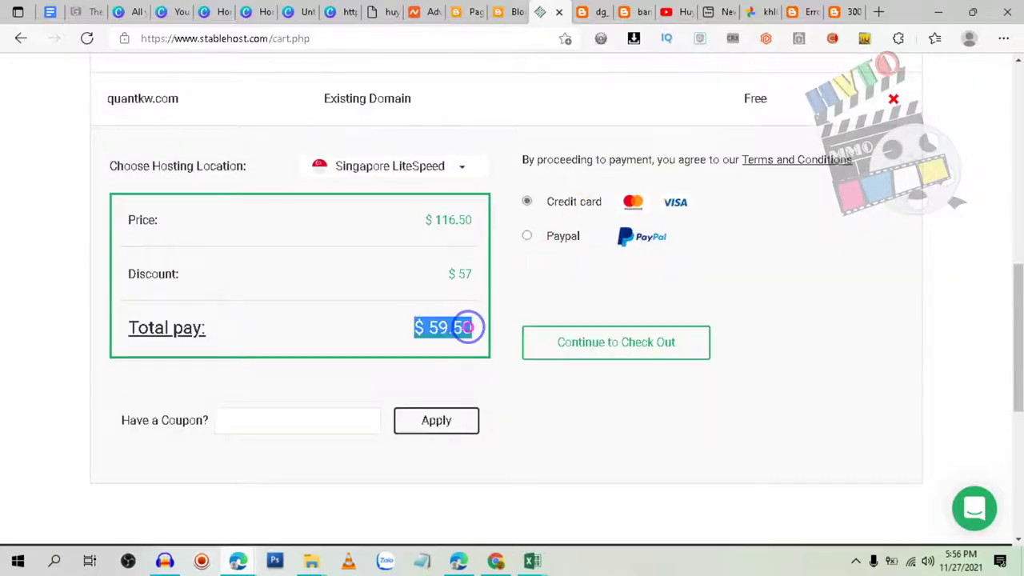
pyautogui.click(800, 253)
pyautogui.scroll(2, 560, 220)
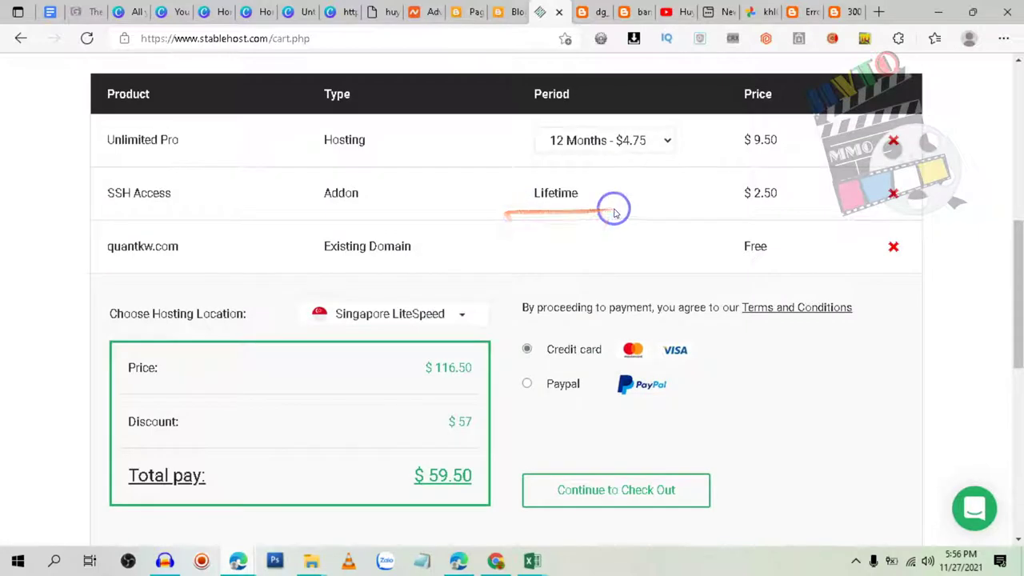
# Step: Set the Unlimited Pro hosting period in the cart to 36 months
pyautogui.click(665, 139)
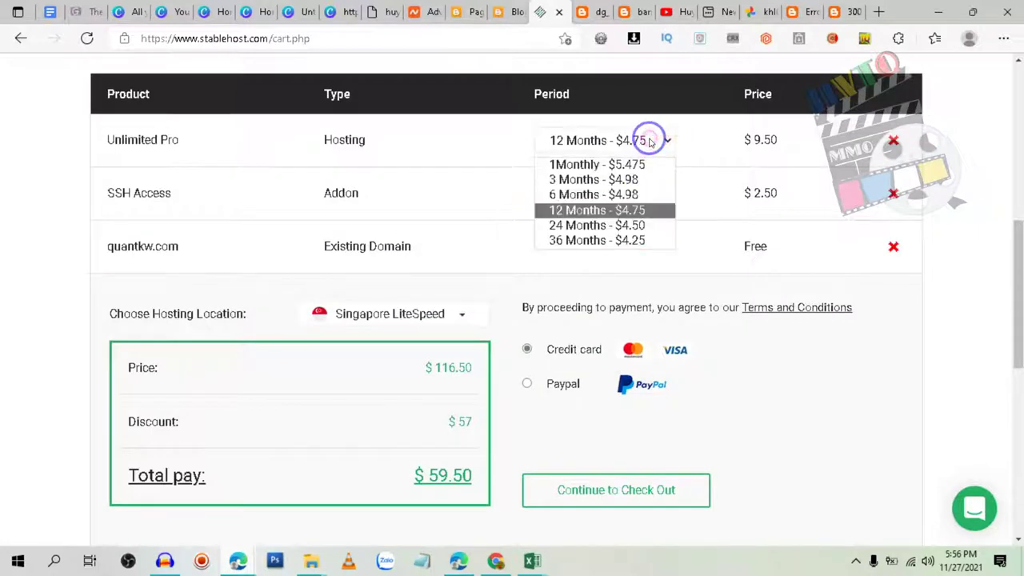
pyautogui.click(581, 240)
pyautogui.click(651, 142)
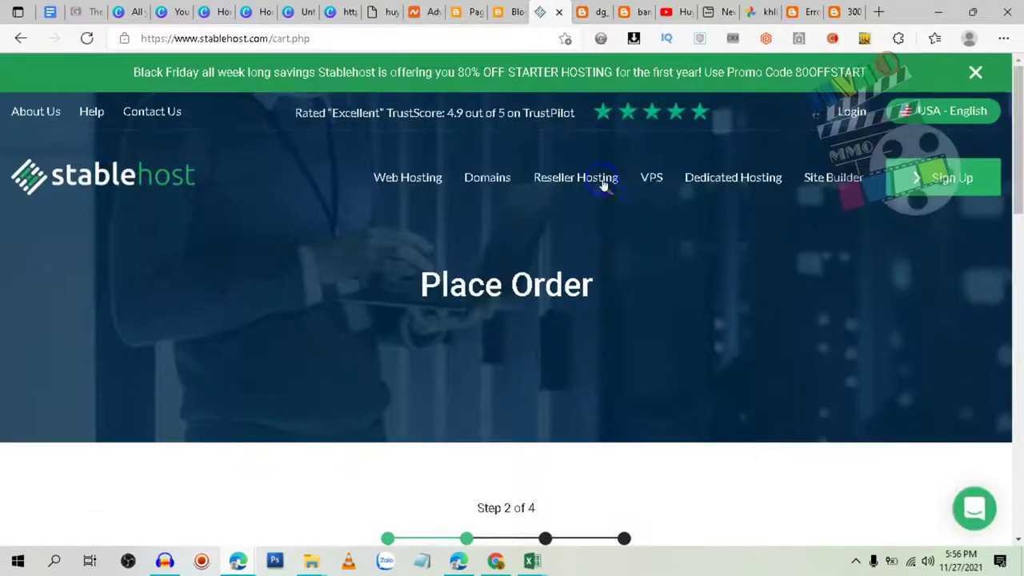
# Step: Check the price, discount and total to pay for the 36-month Unlimited Pro order
pyautogui.scroll(-8, 538, 217)
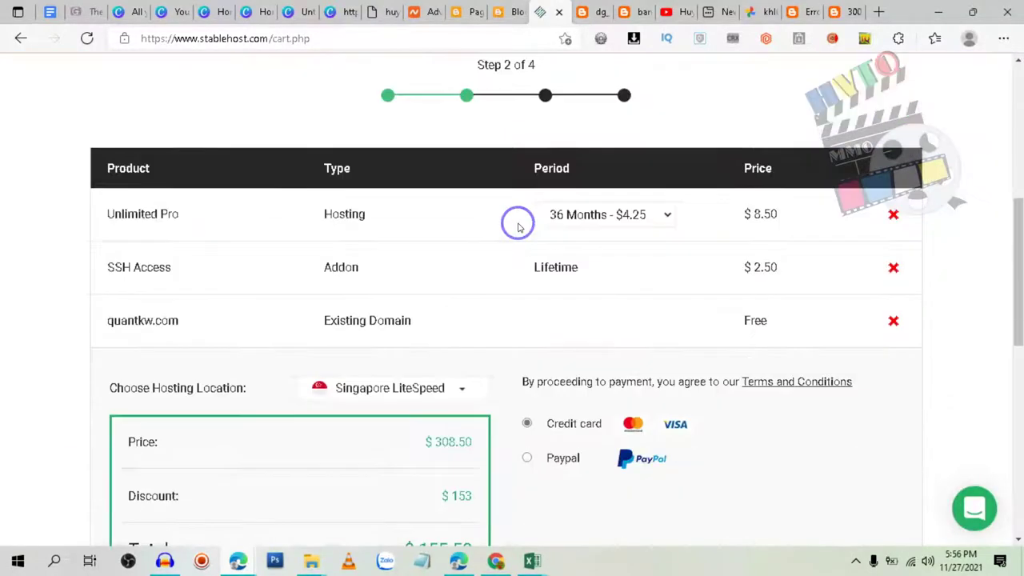
pyautogui.scroll(1, 543, 208)
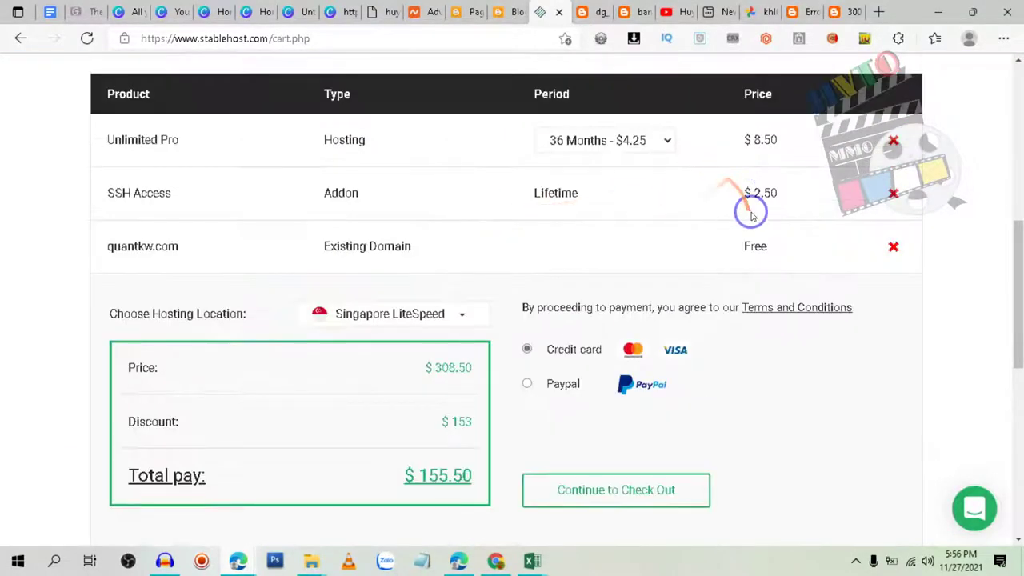
pyautogui.scroll(-2, 541, 245)
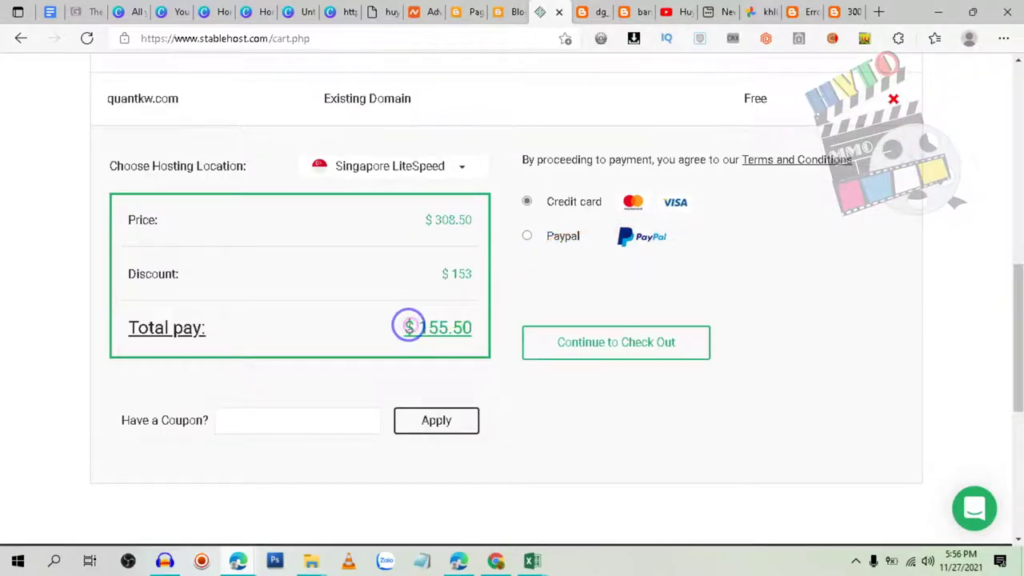
pyautogui.tripleClick(474, 328)
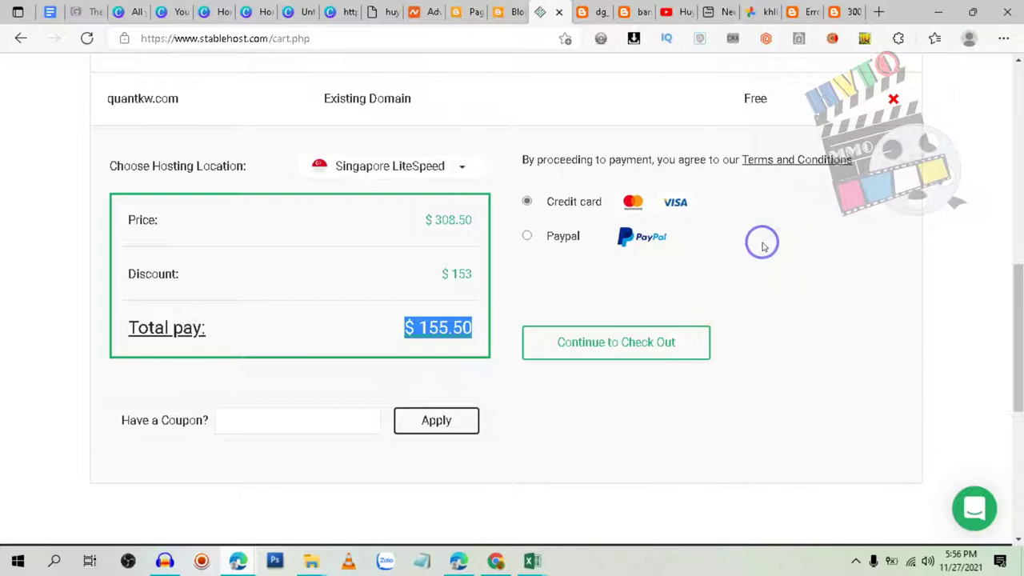
# Step: Multiply the order total, taken as 155, by 23000 in the Calculator and return to the cart page
pyautogui.press('XF86Calculator')
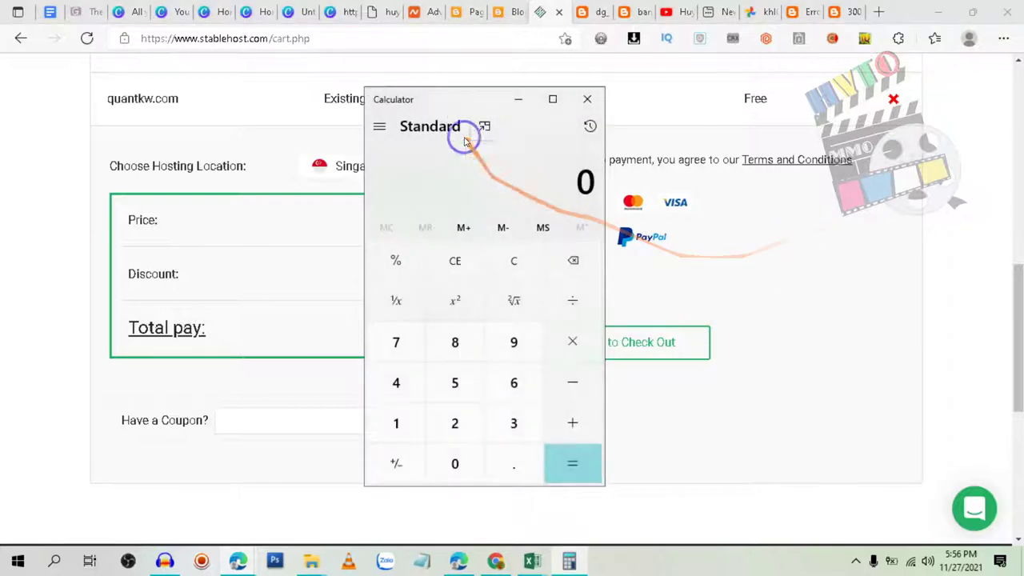
pyautogui.moveTo(726, 120); pyautogui.dragTo(730, 118)
pyautogui.click(660, 440)
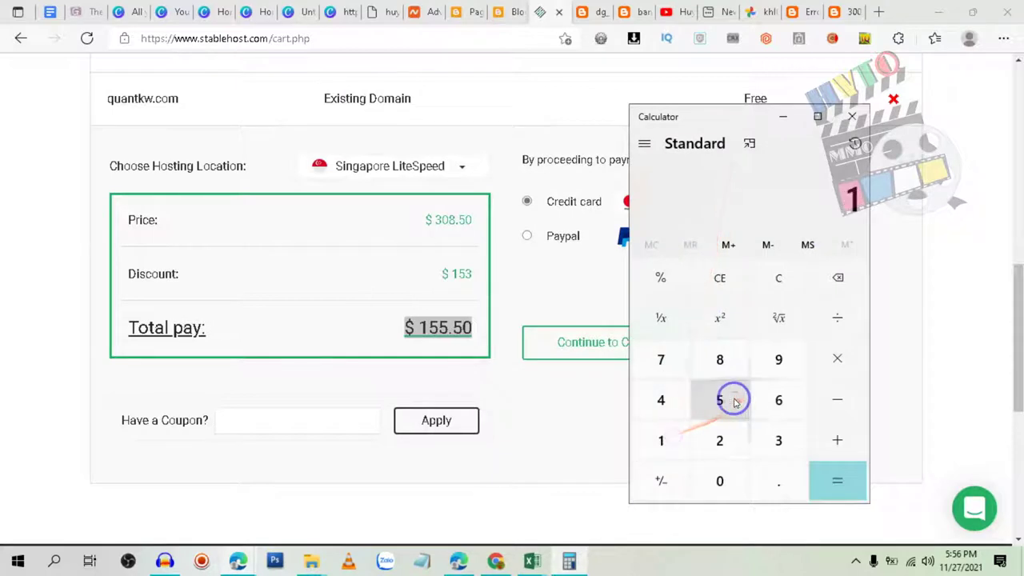
pyautogui.click(721, 400)
pyautogui.click(721, 400)
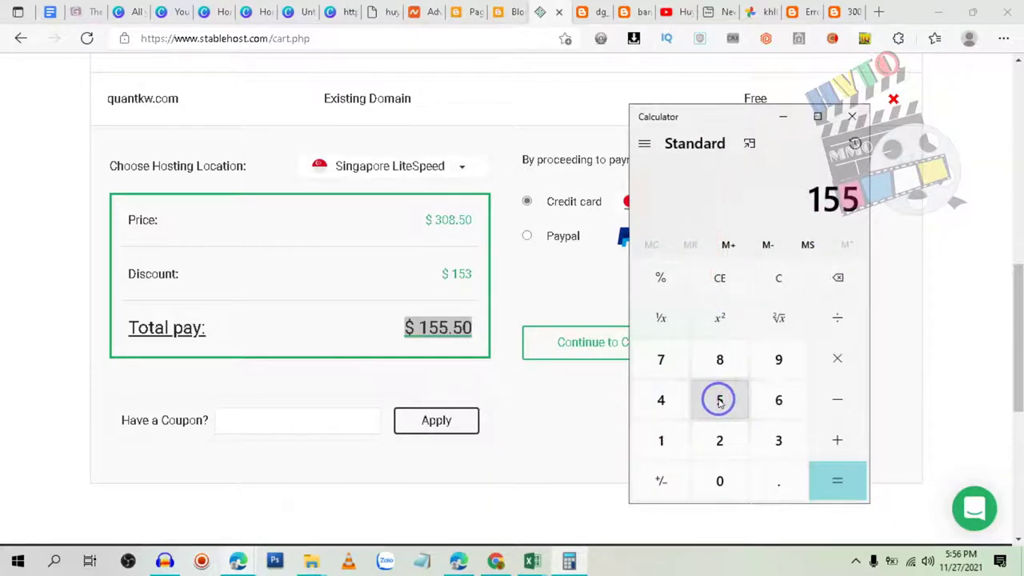
pyautogui.click(835, 359)
pyautogui.click(721, 440)
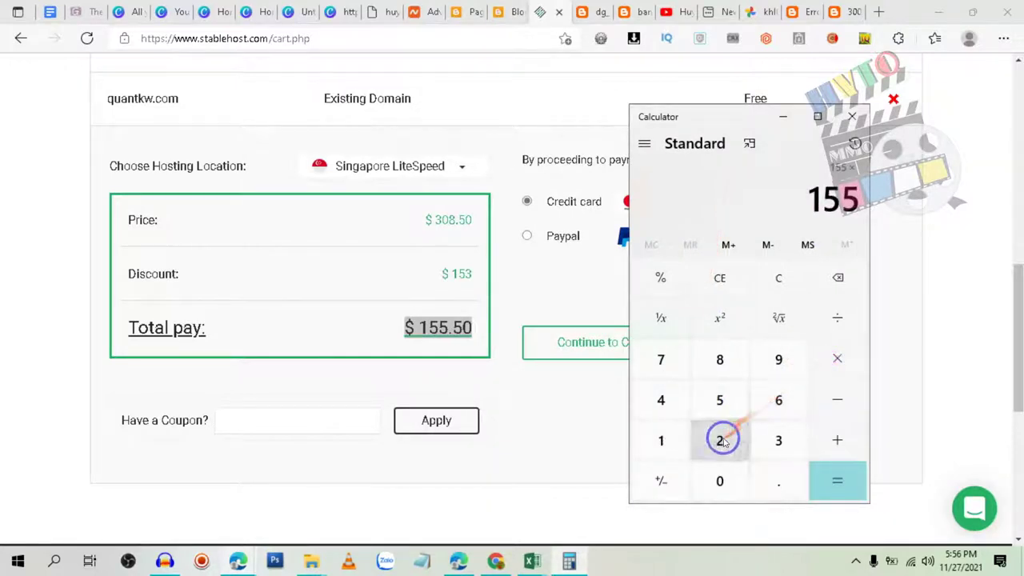
pyautogui.click(780, 441)
pyautogui.click(719, 480)
pyautogui.click(719, 480)
pyautogui.click(719, 480)
pyautogui.click(837, 482)
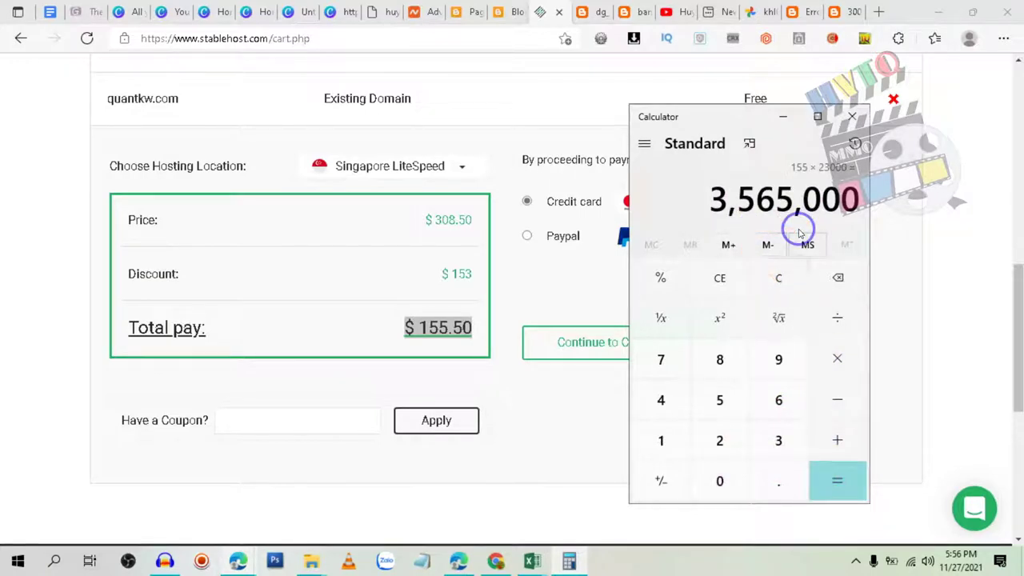
pyautogui.click(45, 128)
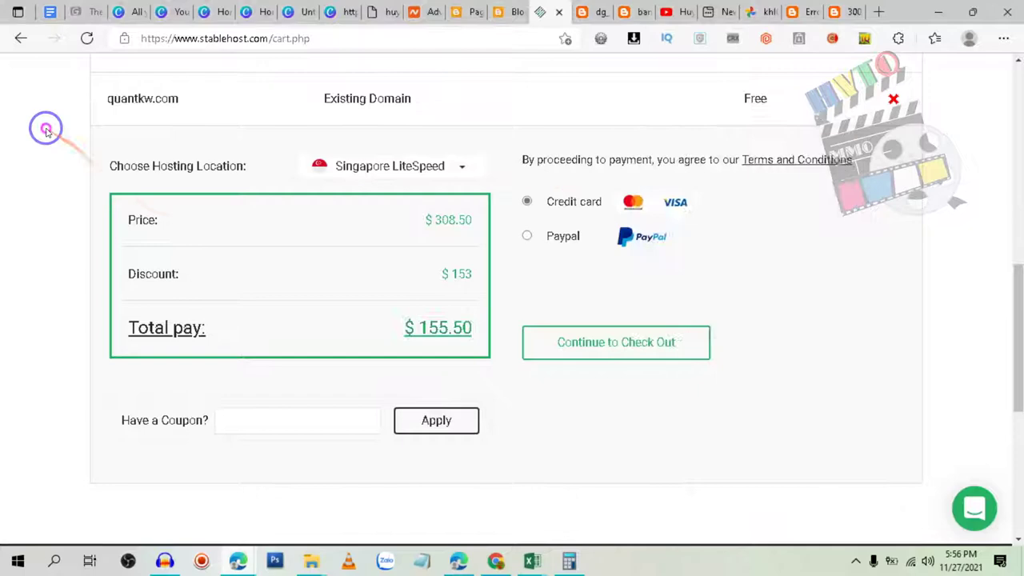
# Step: Dismiss the Black Friday promotion banner on the StableHost order page
pyautogui.scroll(4, 385, 244)
pyautogui.scroll(5, 385, 244)
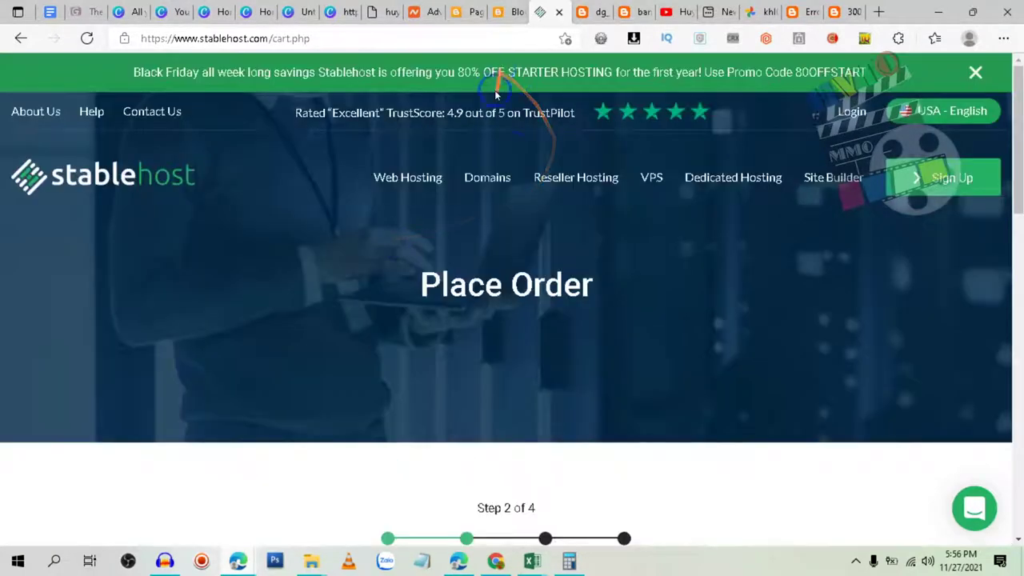
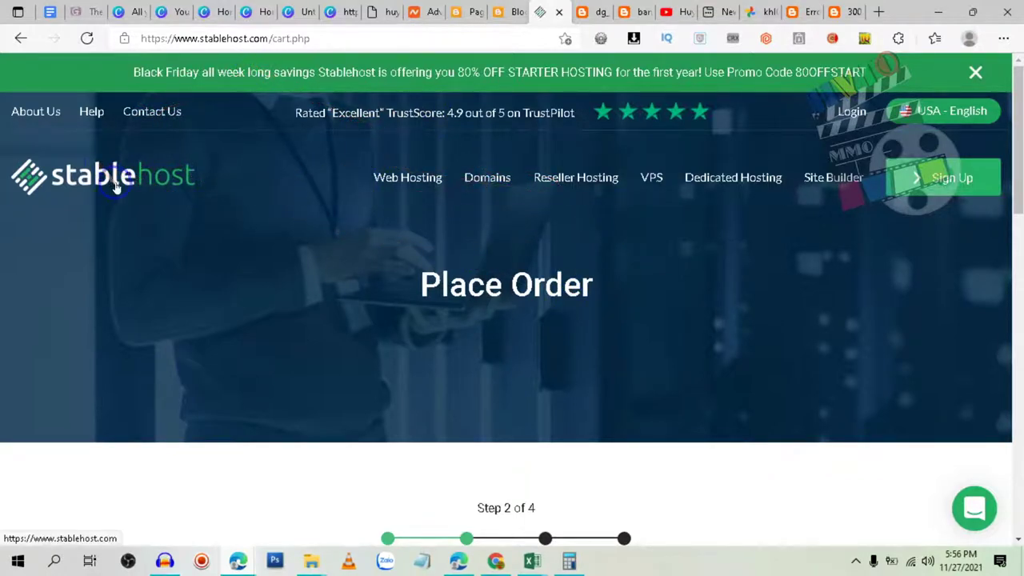
pyautogui.scroll(-5, 327, 212)
pyautogui.scroll(-1, 332, 233)
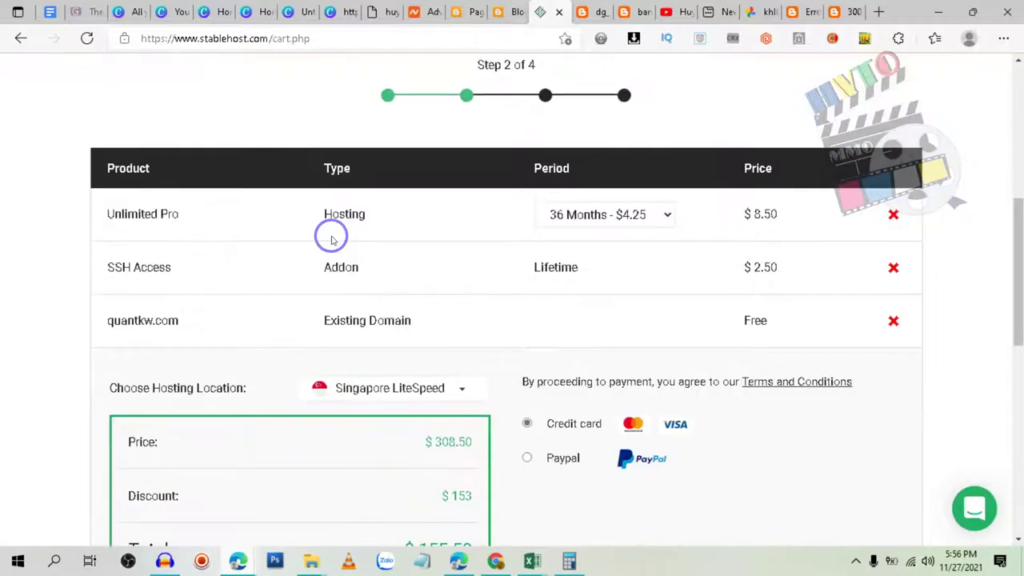
pyautogui.scroll(4, 332, 236)
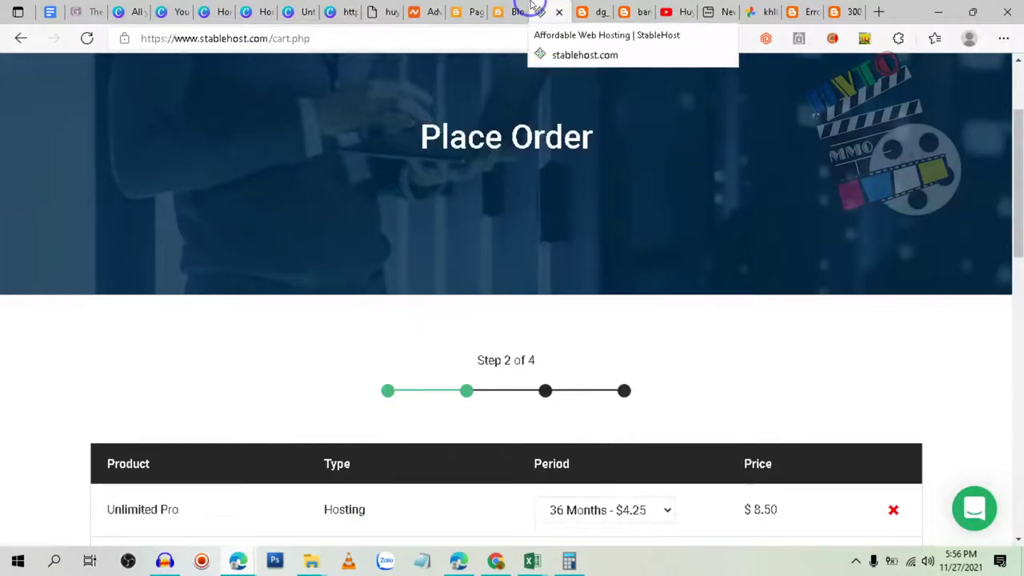
pyautogui.scroll(2, 601, 133)
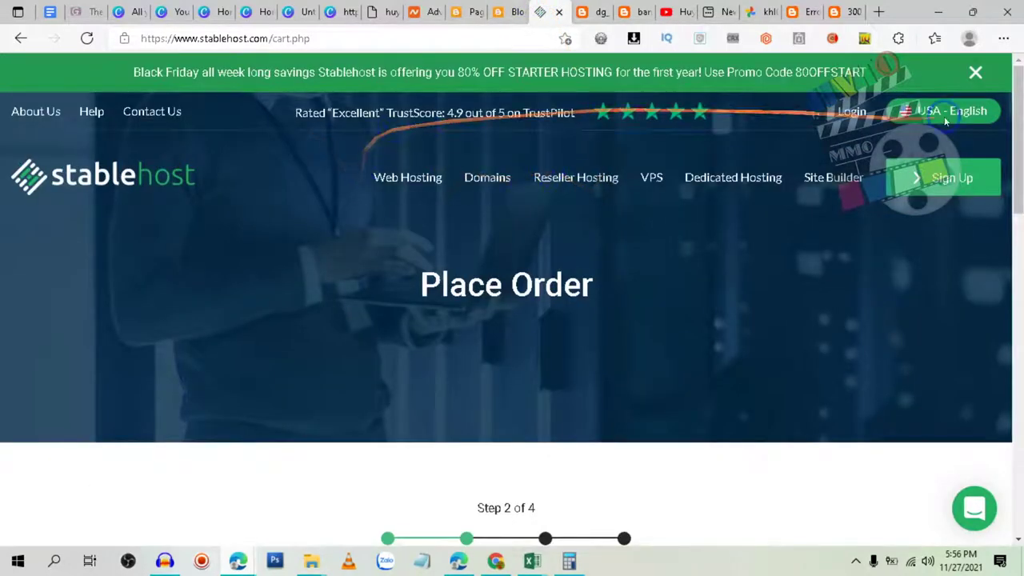
pyautogui.click(976, 73)
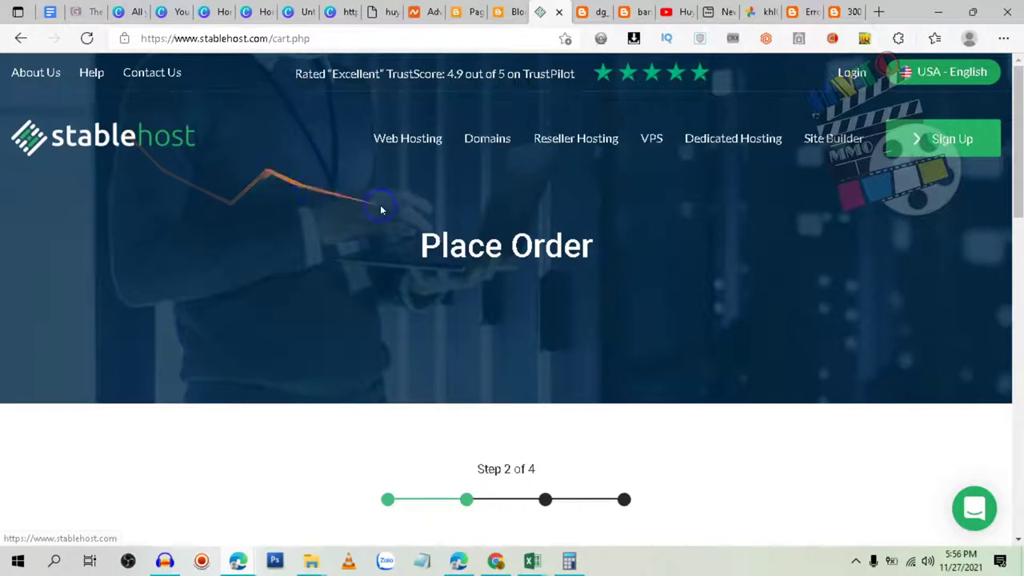
pyautogui.scroll(-3, 486, 199)
pyautogui.scroll(3, 486, 199)
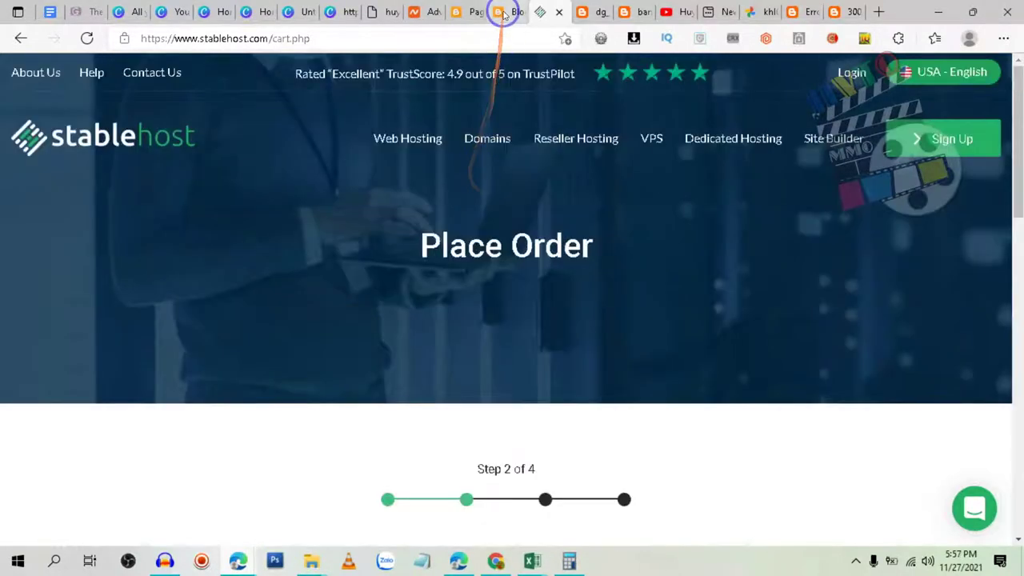
pyautogui.click(502, 12)
pyautogui.scroll(2, 559, 94)
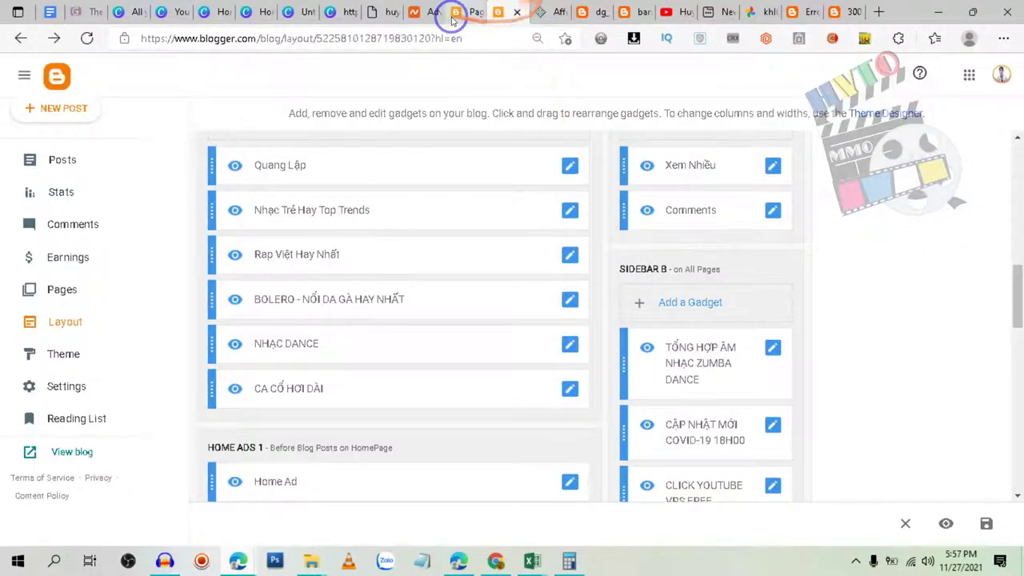
pyautogui.click(540, 11)
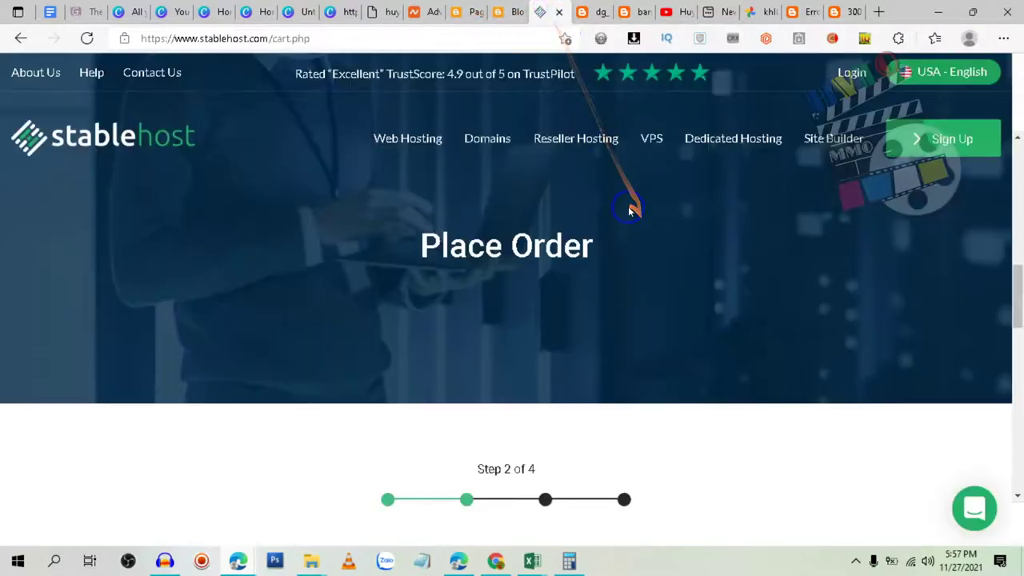
pyautogui.scroll(-8, 629, 209)
pyautogui.scroll(8, 622, 200)
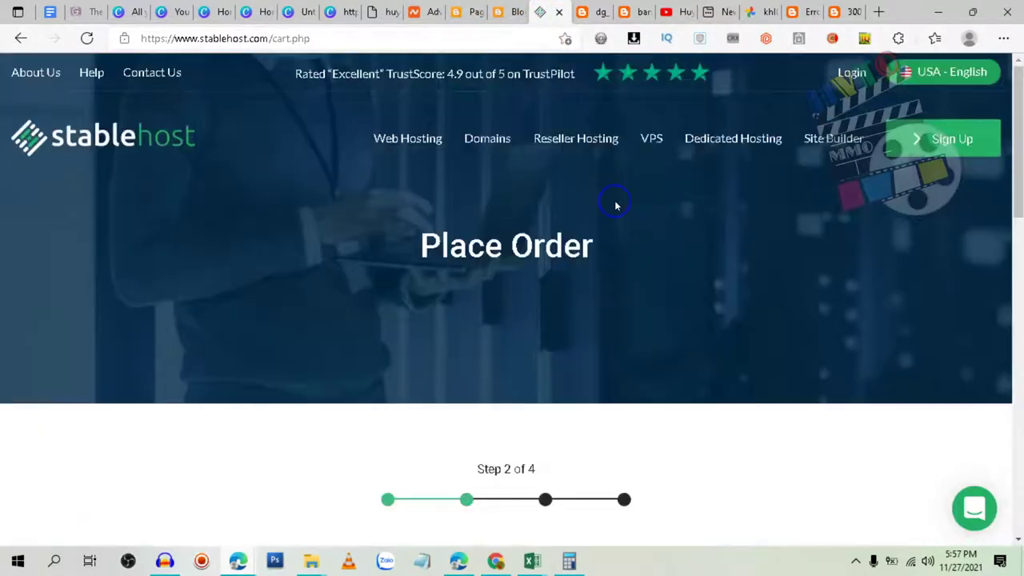
# Step: Return to the Blogger layout page, open the live blog from it and select the blog's web address
pyautogui.click(498, 12)
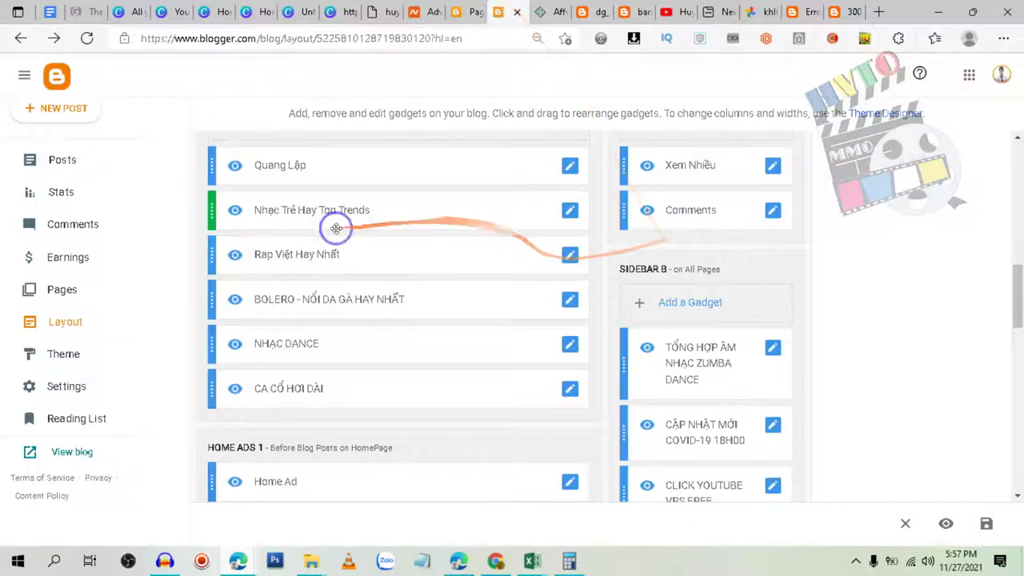
pyautogui.click(72, 451)
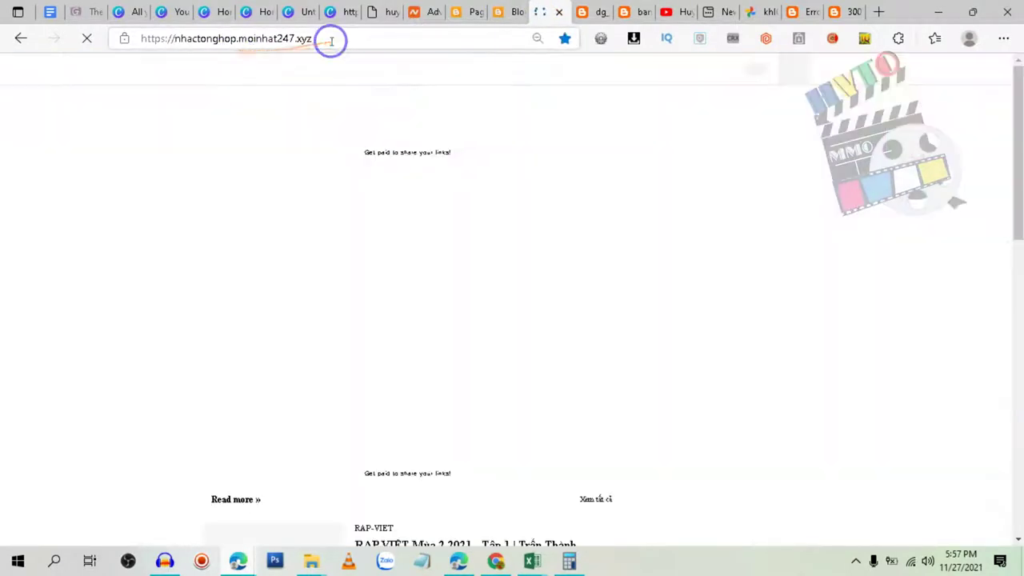
pyautogui.click(320, 39)
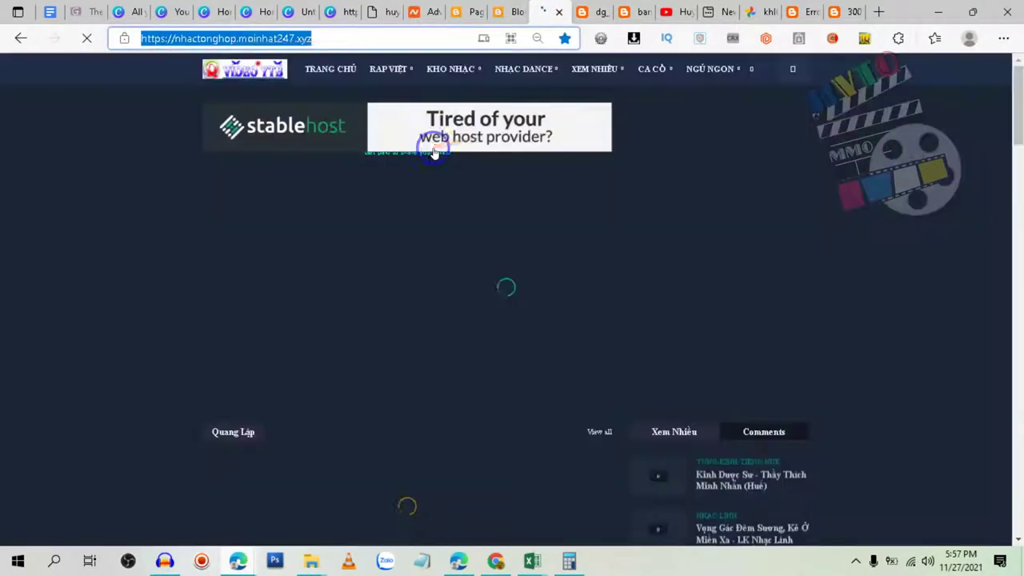
# Step: Look over the StableHost header and sidebar banners on the live blog, pause the sidebar video and close the blog
pyautogui.scroll(-1, 608, 156)
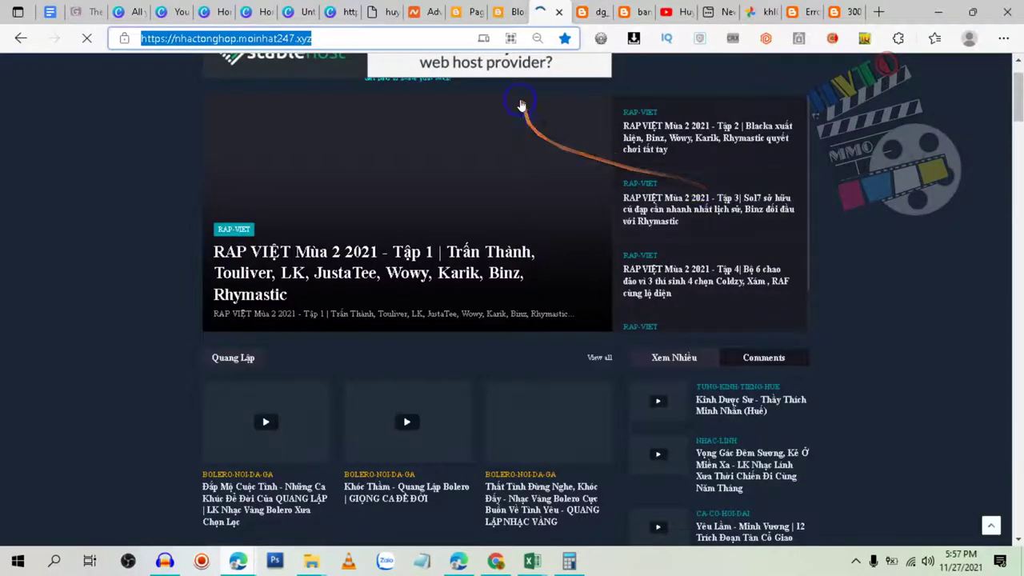
pyautogui.scroll(-10, 672, 212)
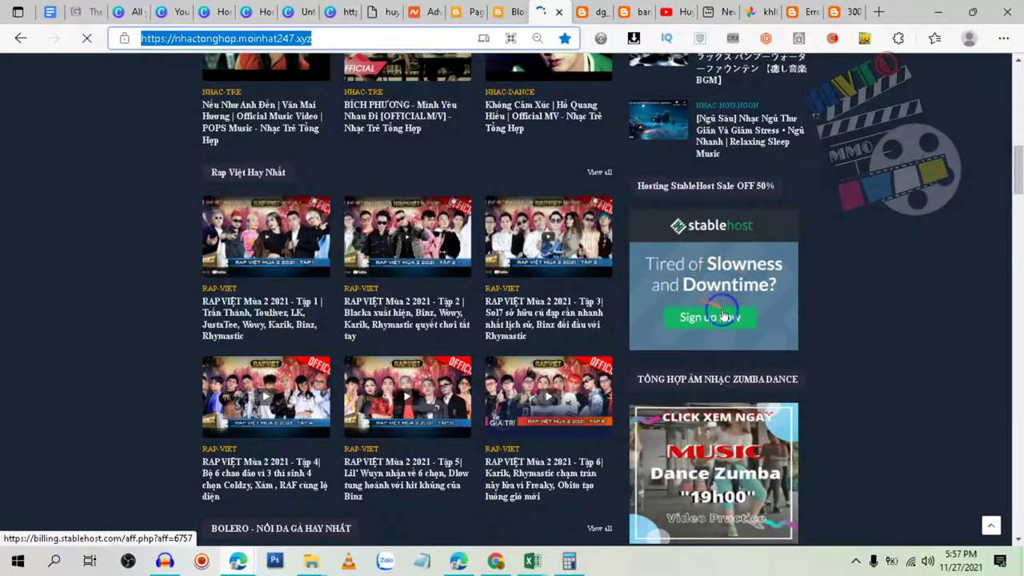
pyautogui.scroll(3, 619, 256)
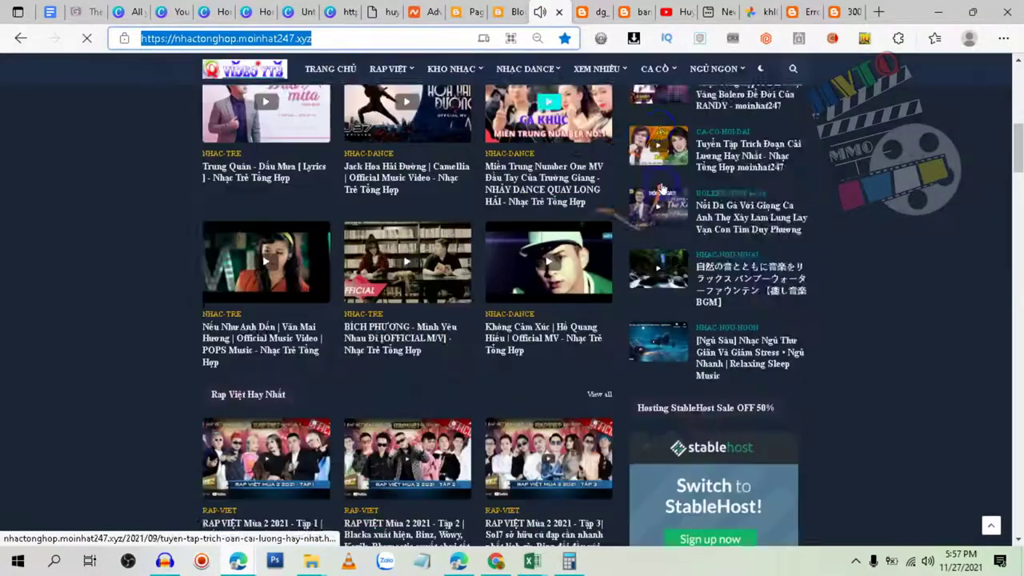
pyautogui.scroll(-12, 662, 188)
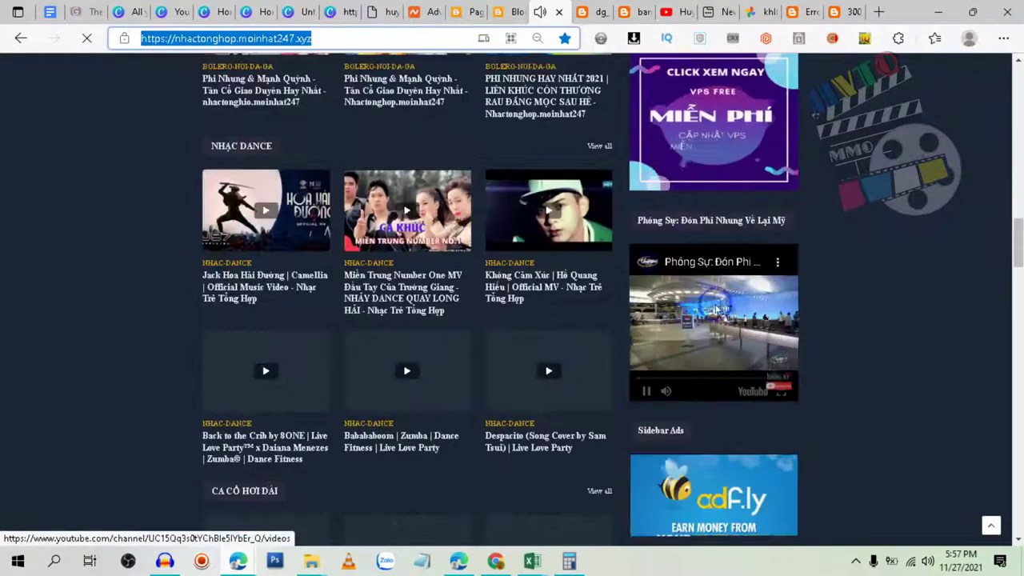
pyautogui.click(645, 391)
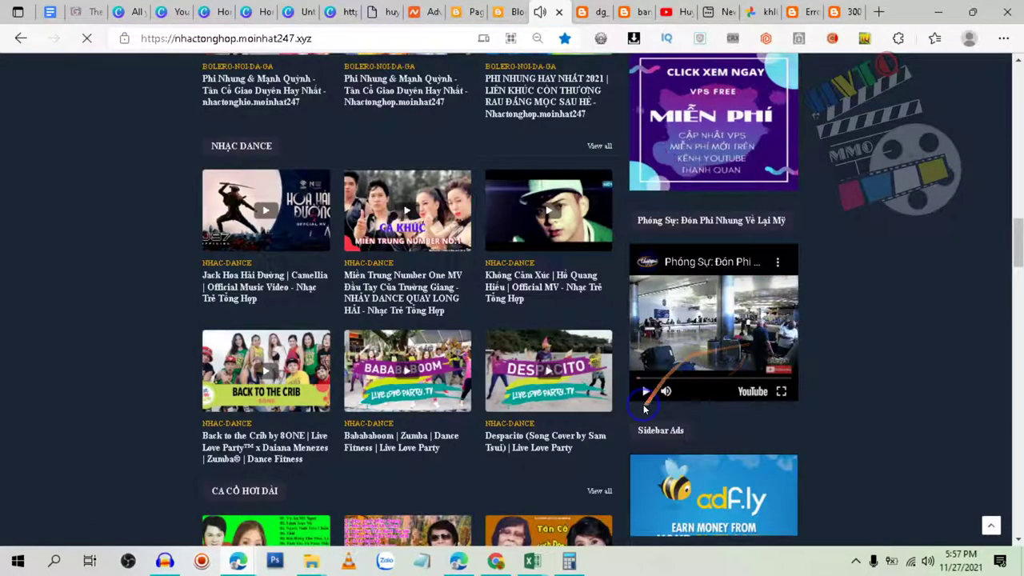
pyautogui.scroll(1, 646, 396)
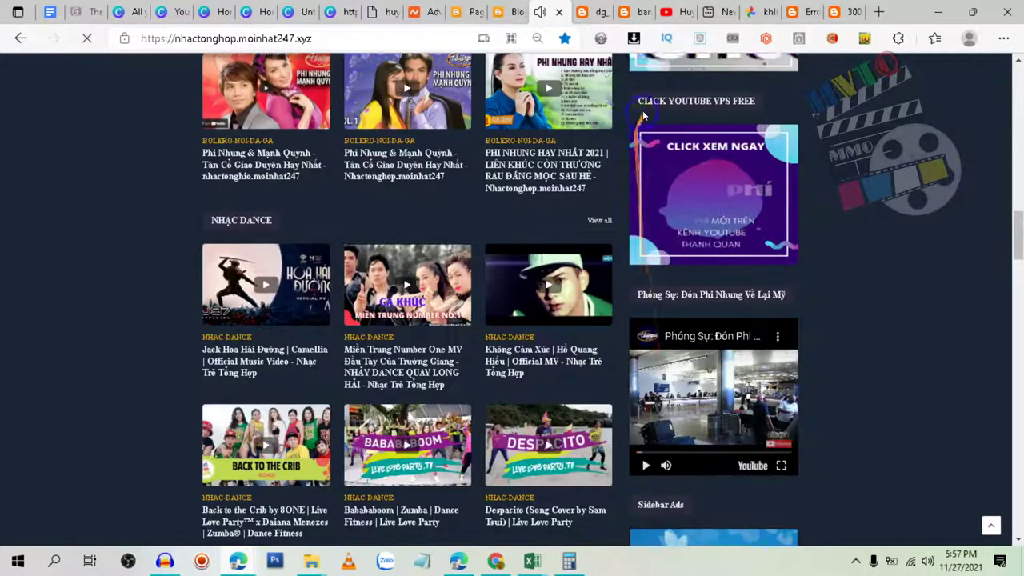
pyautogui.click(558, 12)
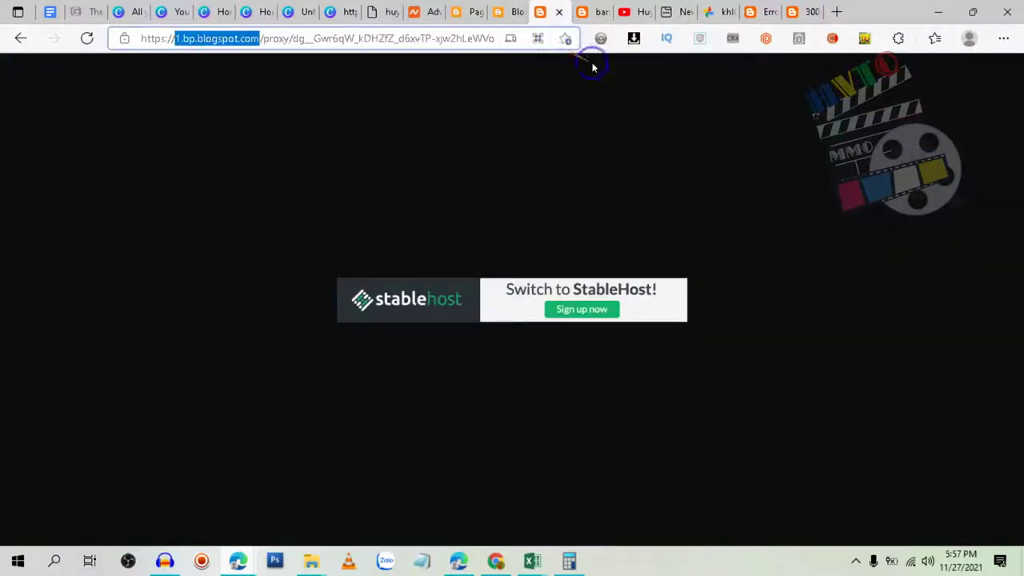
# Step: Reopen the live blog from the Blogger layout page, check the StableHost sidebar ad and mute the sidebar video
pyautogui.click(509, 10)
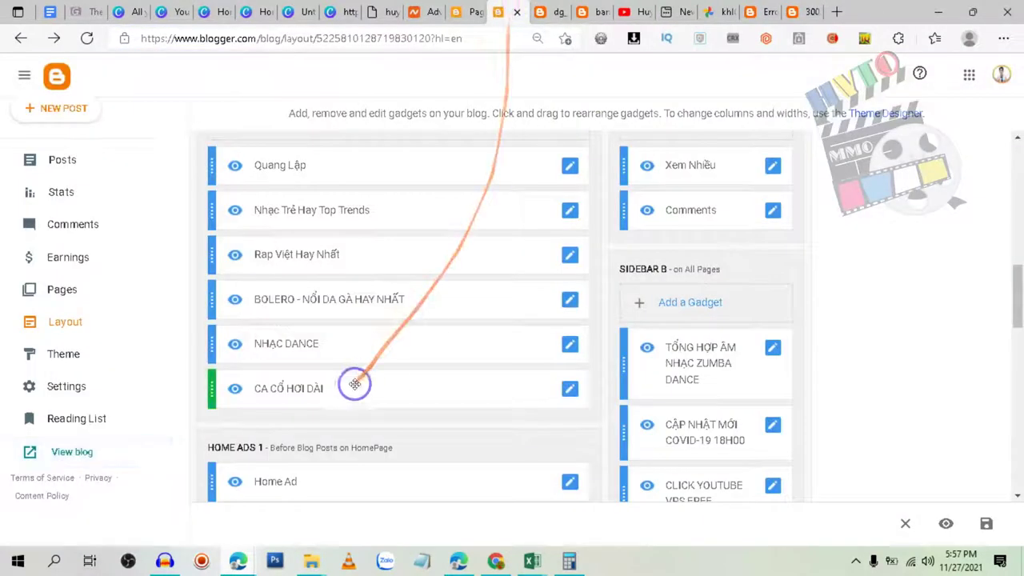
pyautogui.click(77, 454)
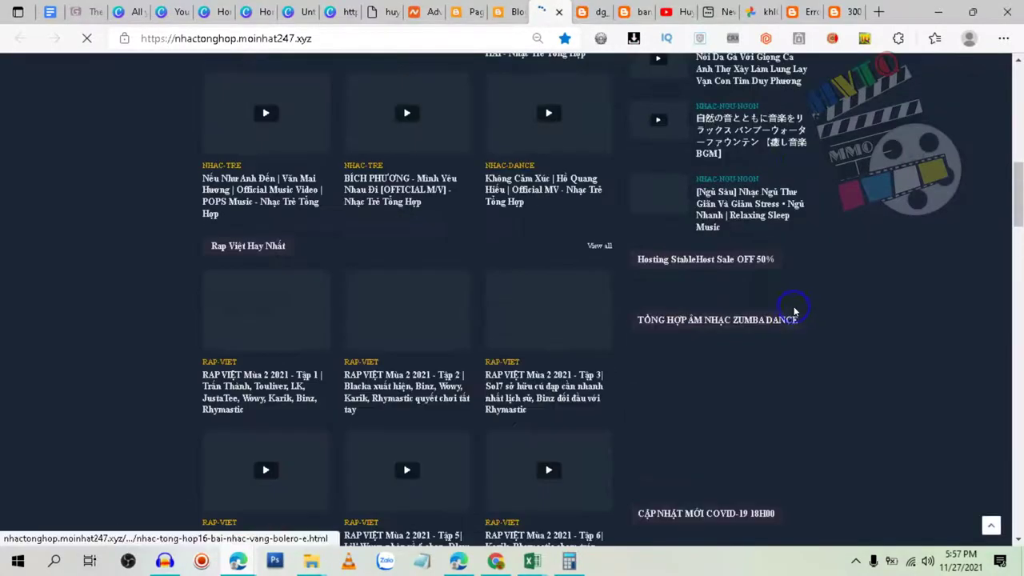
pyautogui.scroll(-5, 744, 296)
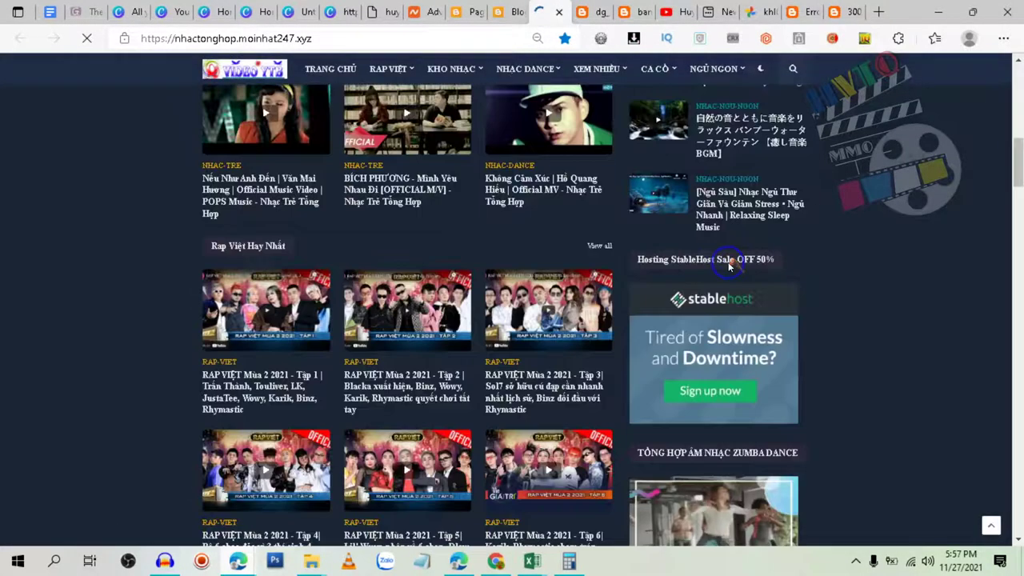
pyautogui.scroll(-6, 719, 284)
pyautogui.click(712, 396)
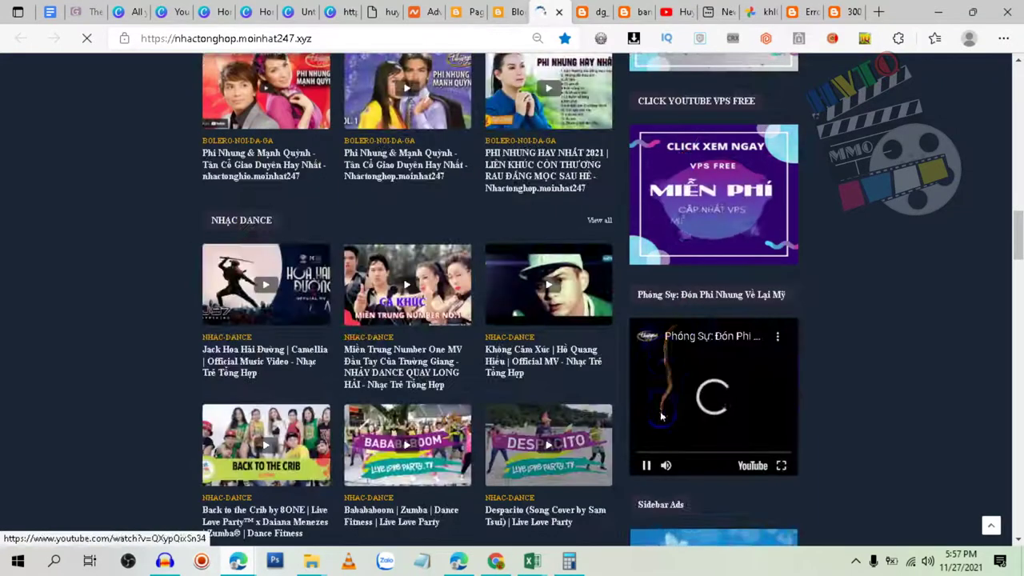
pyautogui.click(666, 465)
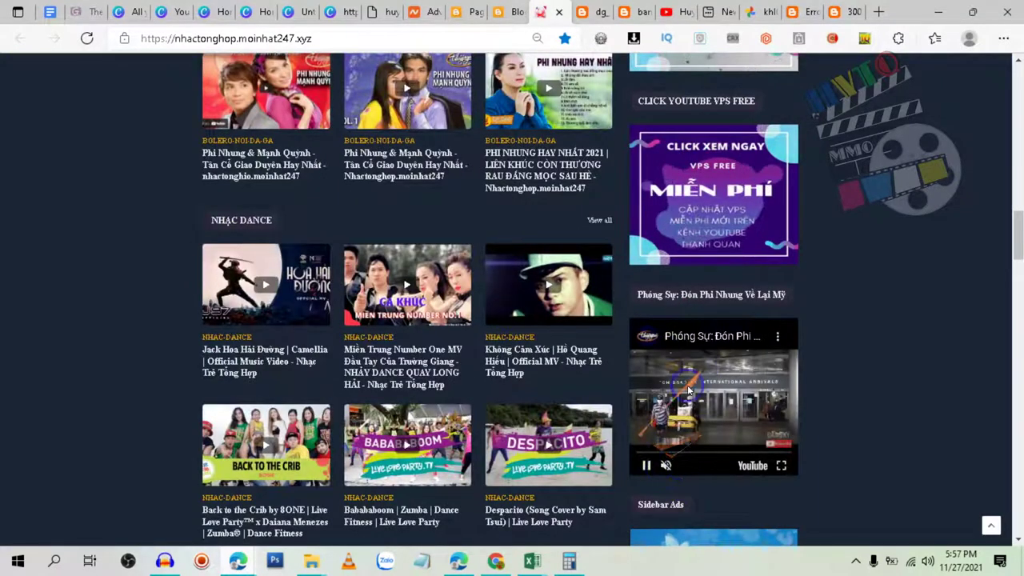
# Step: Review the remaining sidebar and in-page ads on the live blog and pause the sidebar video
pyautogui.scroll(-1, 679, 390)
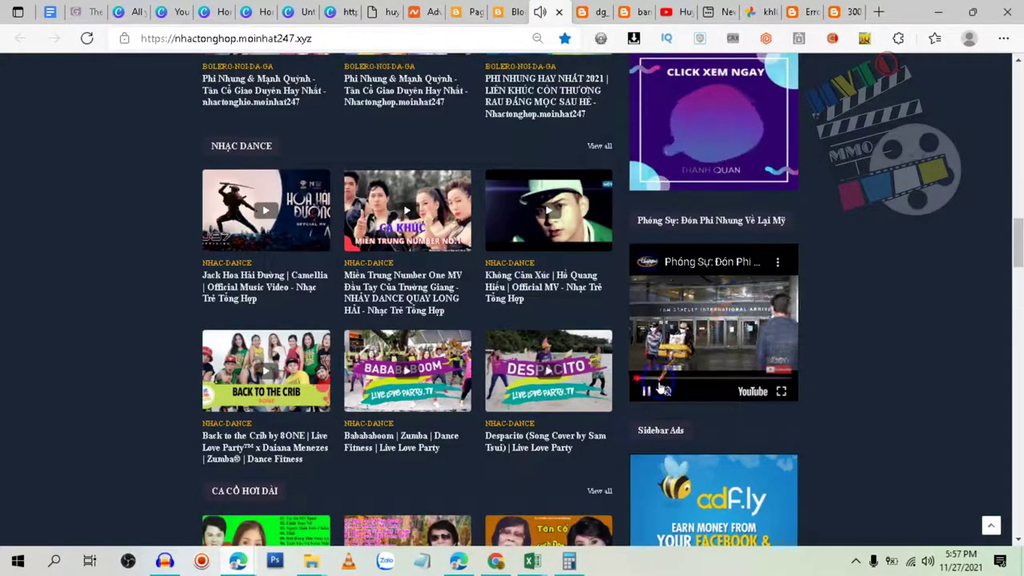
pyautogui.scroll(-7, 668, 391)
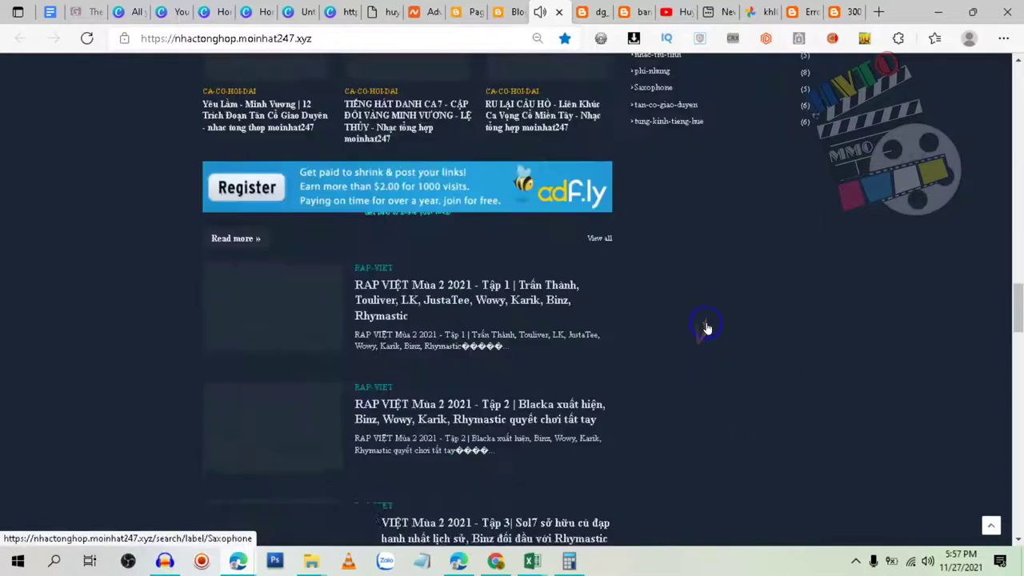
pyautogui.scroll(3, 706, 329)
pyautogui.scroll(10, 708, 314)
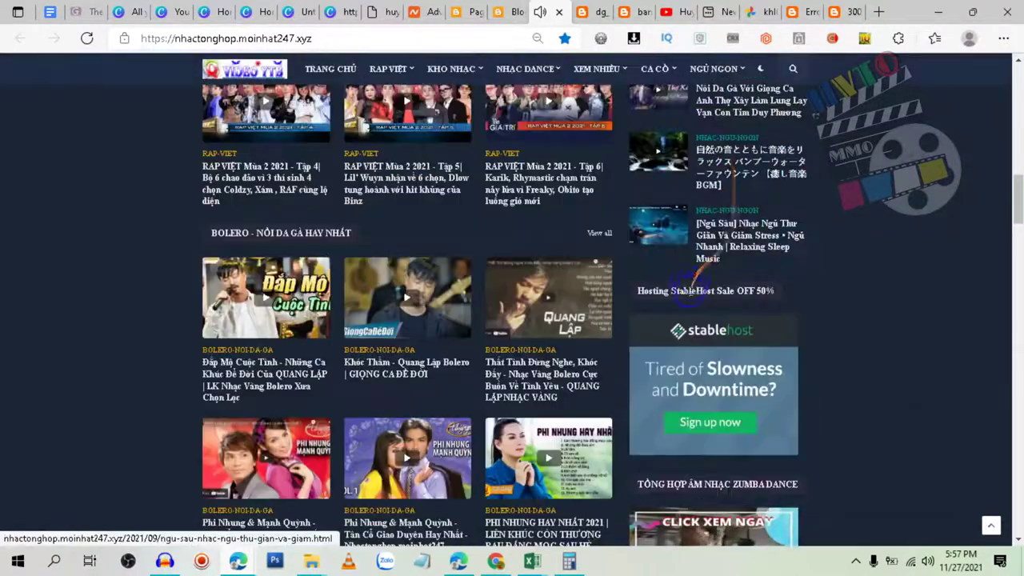
pyautogui.scroll(-2, 714, 426)
pyautogui.scroll(-3, 688, 418)
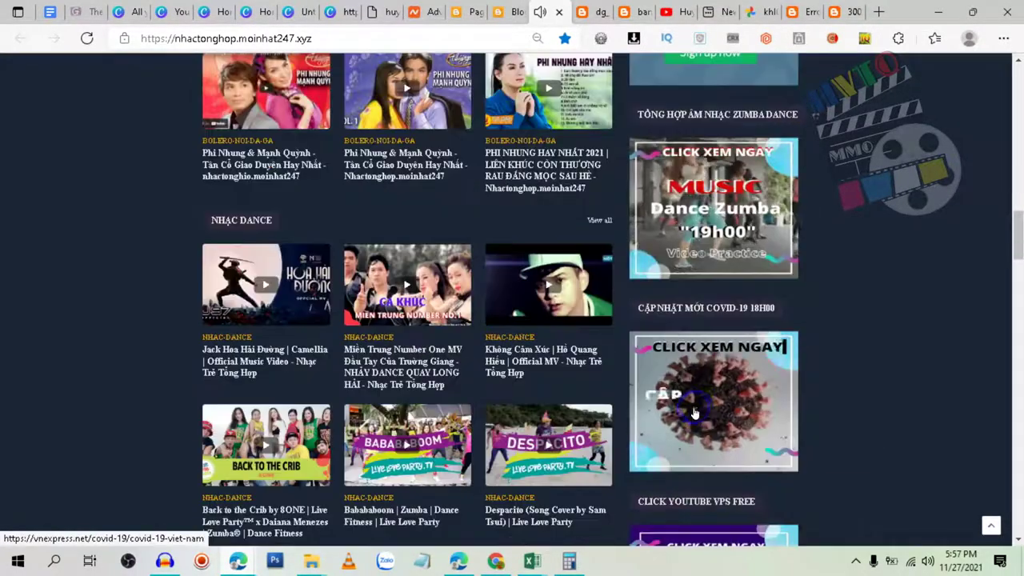
pyautogui.scroll(-5, 685, 416)
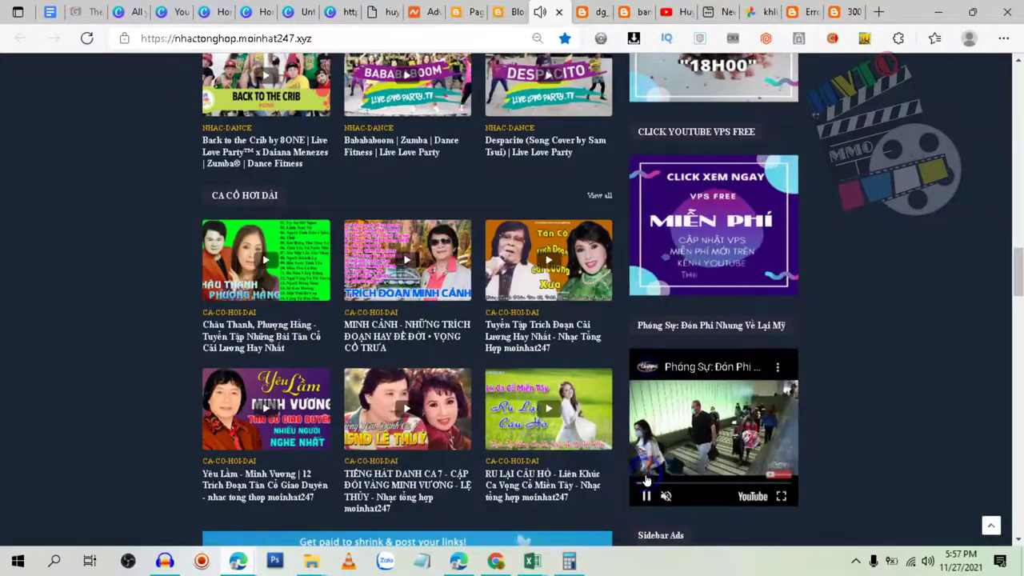
pyautogui.click(642, 497)
pyautogui.scroll(-4, 643, 488)
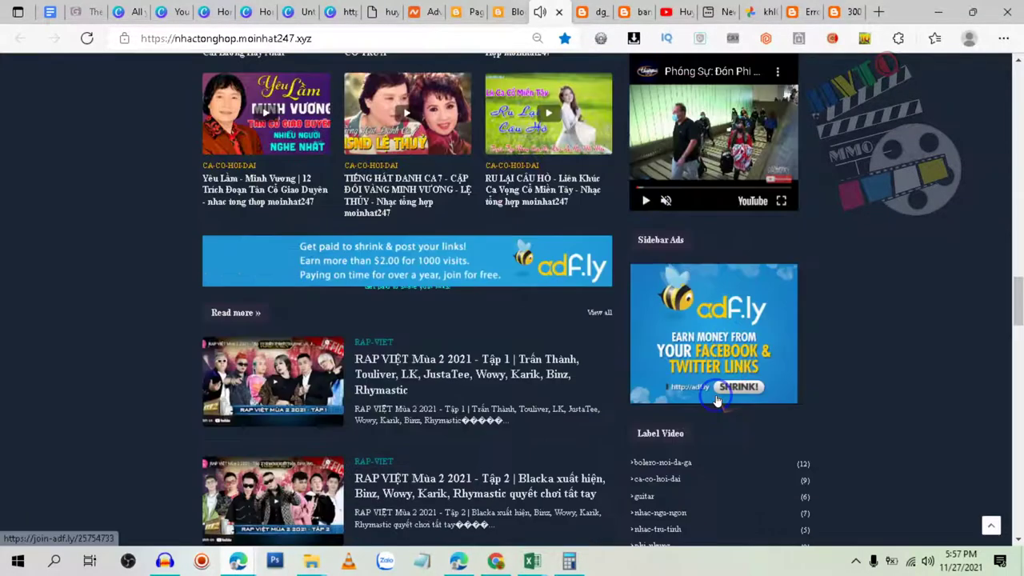
# Step: Close the live blog and the two banner image pages, and return to the Blogger layout page
pyautogui.click(559, 11)
pyautogui.click(574, 11)
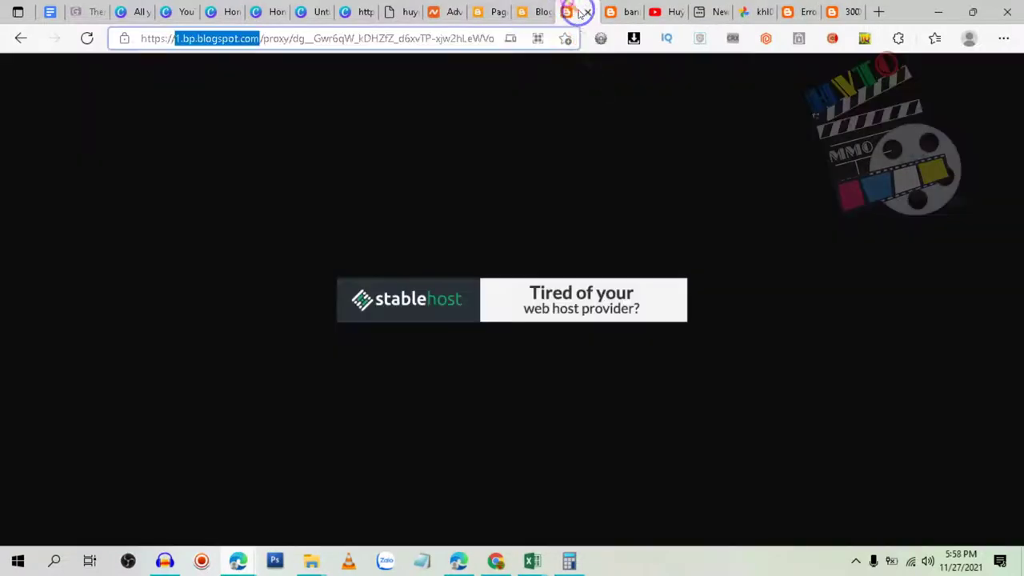
pyautogui.click(587, 12)
pyautogui.click(586, 12)
pyautogui.click(521, 11)
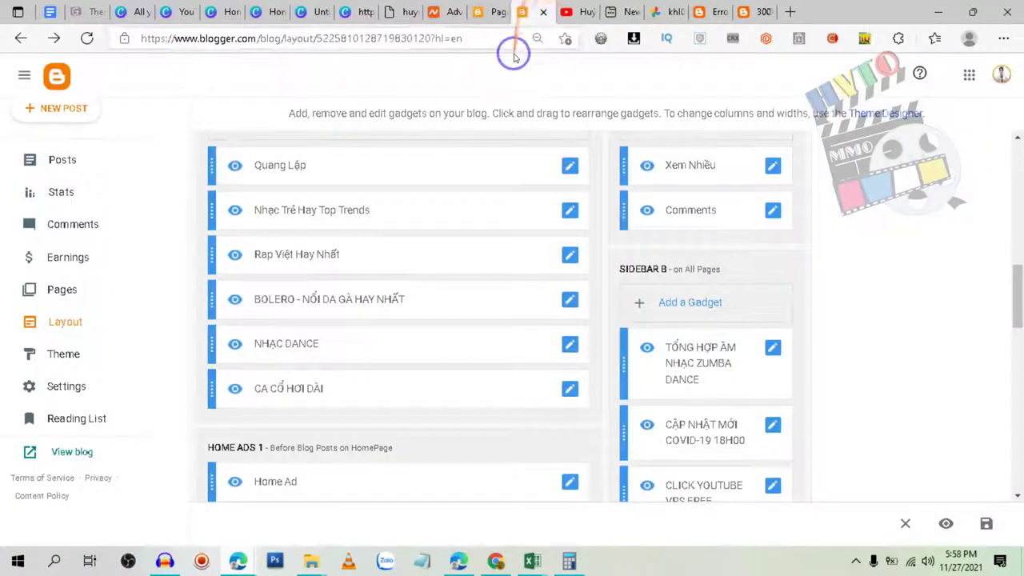
pyautogui.click(507, 8)
pyautogui.click(526, 8)
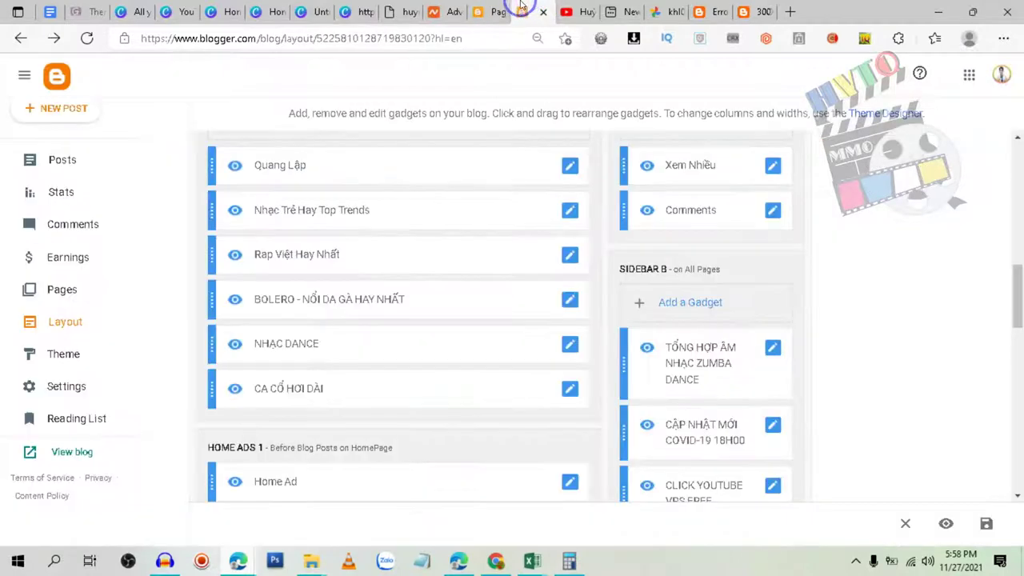
# Step: Copy the 300X250 banner code from cell E36 of the hosting StableHosting workbook in Excel and paste it beneath that banner on the CODE ADS 2-11-2021 page
pyautogui.click(502, 10)
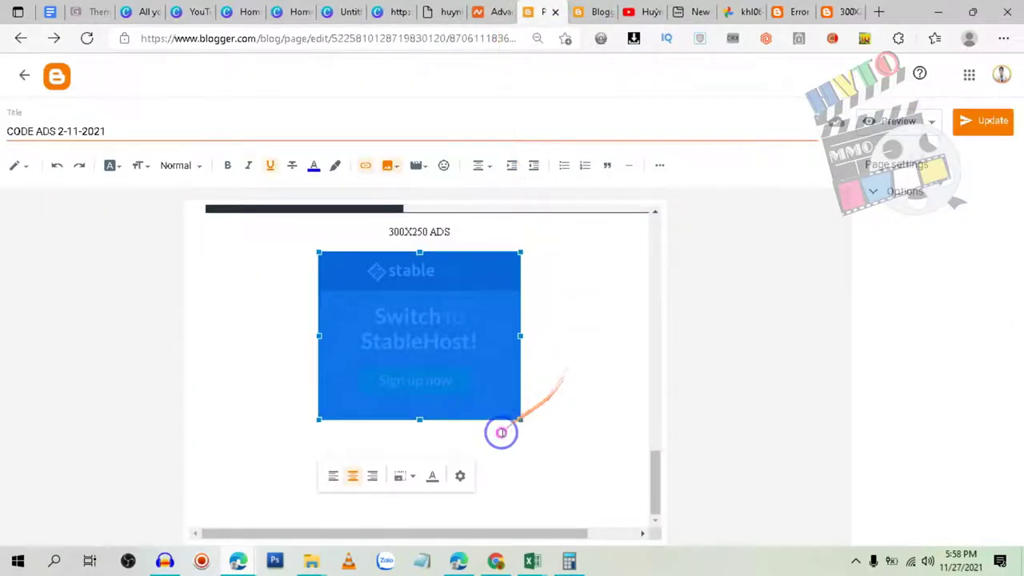
pyautogui.click(500, 432)
pyautogui.click(530, 561)
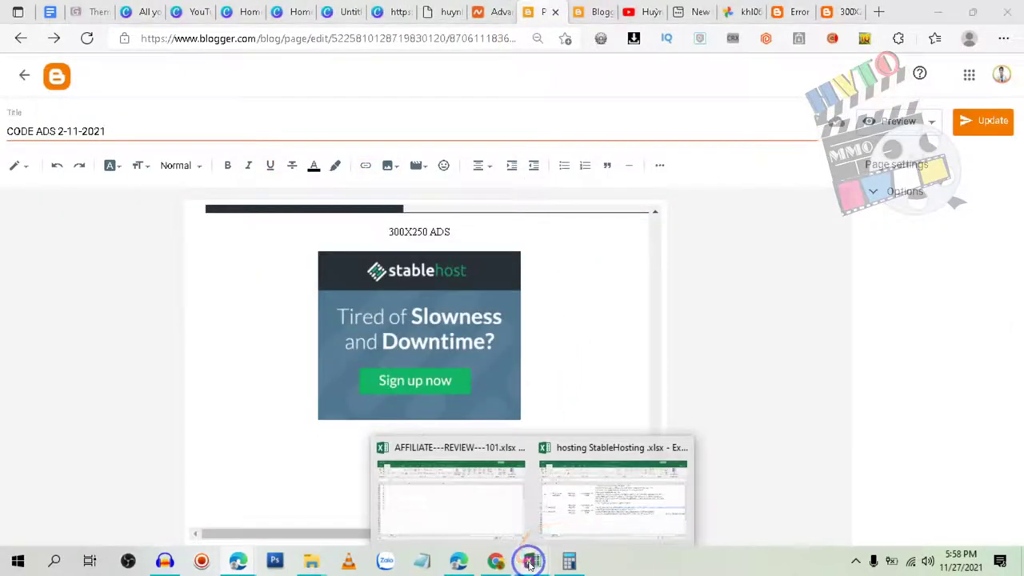
pyautogui.click(586, 521)
pyautogui.write('<a href="https://billing.stablehost.com/aff.php?aff=6757"> <img src="https://1.bp.blogspot.com/-SM8Jsu6qRF8/YaIMjwyAtlI/AAAAAAAAA04/fenCB-nuov4UjDMVtQnMarRruRvr6IvzACLcBGAsYHQ/s1600/300X250---ADS.gif" border="0"></a>')
pyautogui.doubleClick(760, 402)
pyautogui.moveTo(815, 416); pyautogui.dragTo(393, 377)
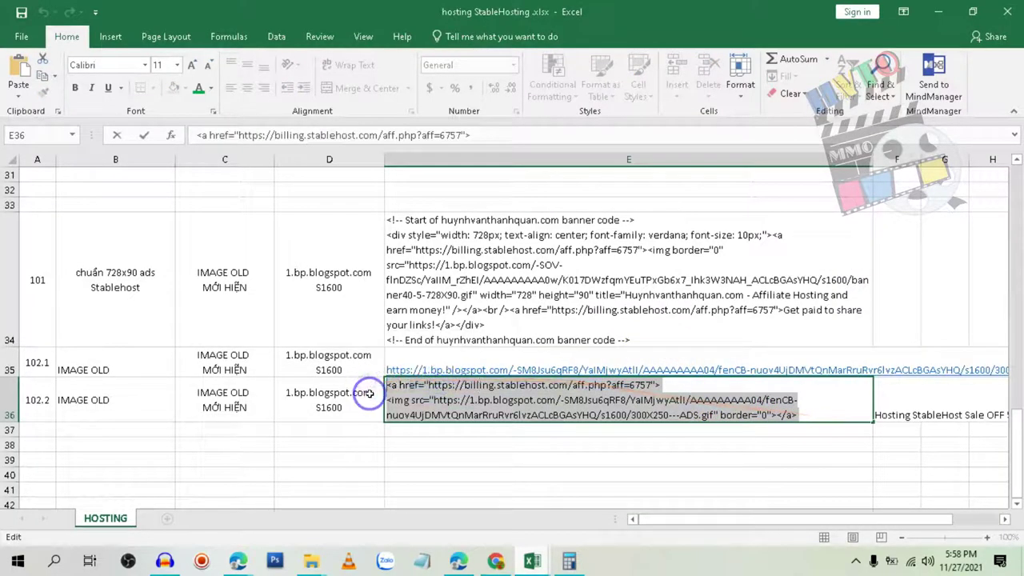
pyautogui.hotkey('ctrl', 'c')
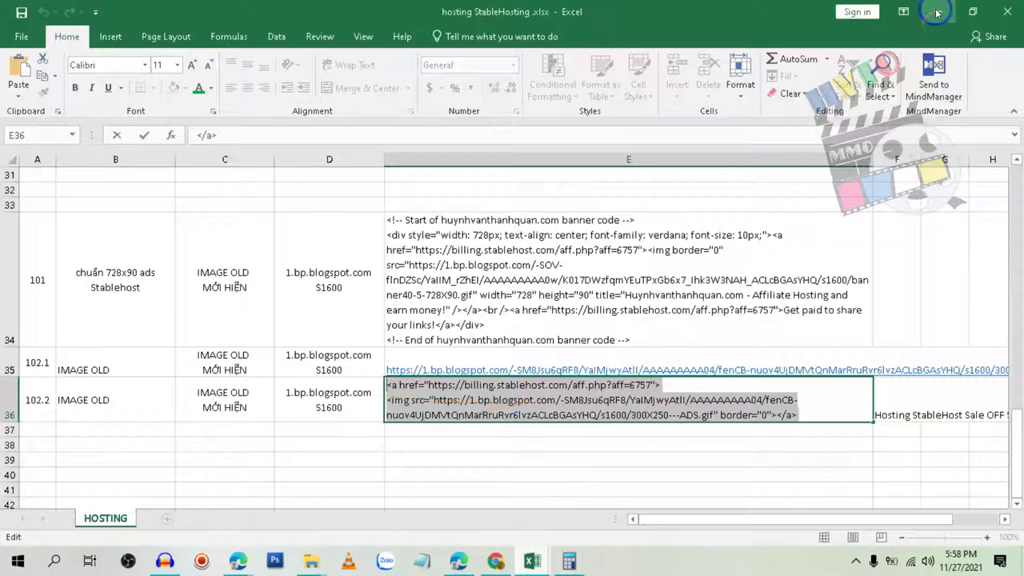
pyautogui.click(936, 12)
pyautogui.hotkey('ctrl', 'v')
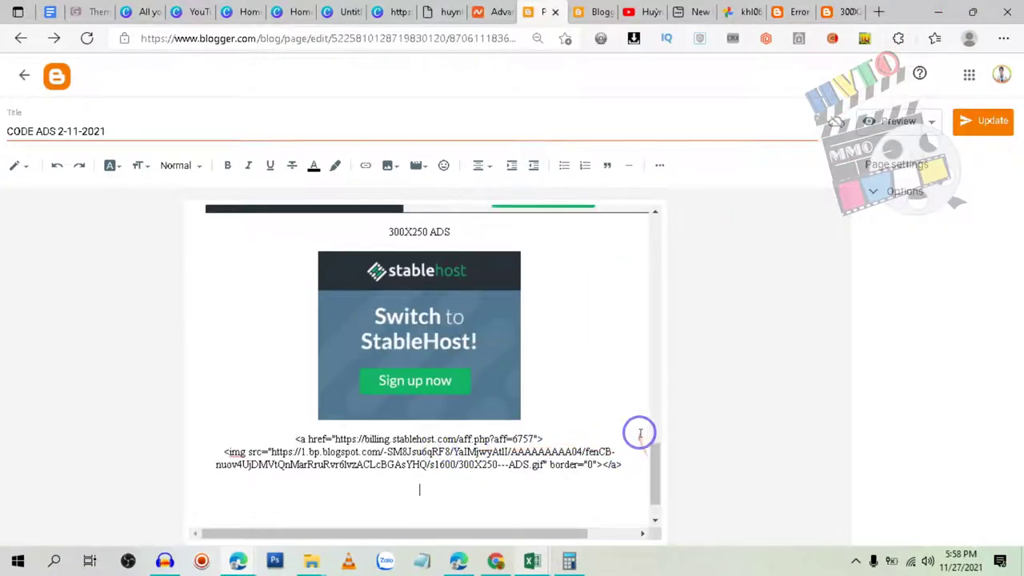
# Step: Insert an empty line between the 728x90 StableHost banner and the 300X250 ADS heading
pyautogui.scroll(2, 551, 380)
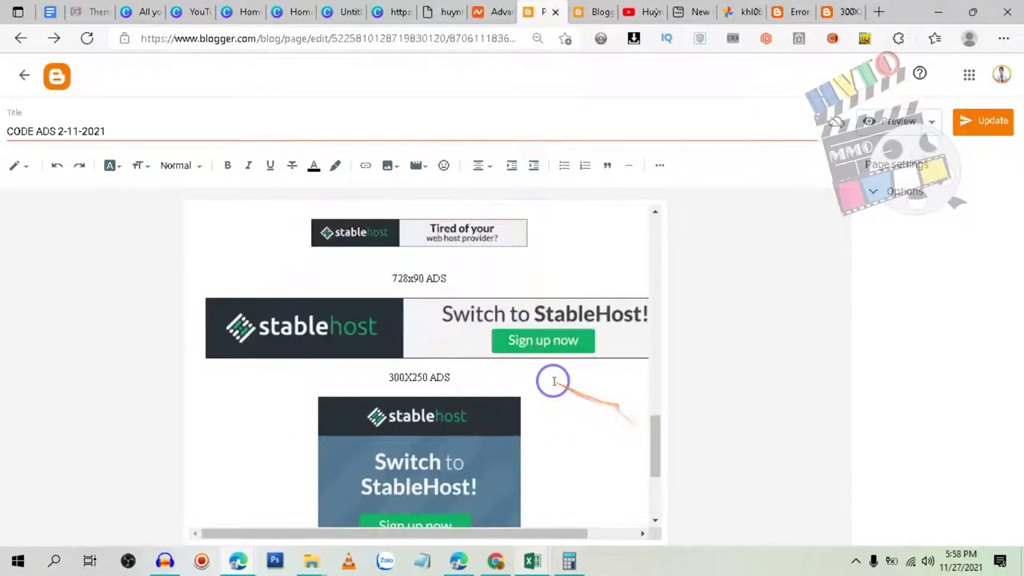
pyautogui.click(483, 281)
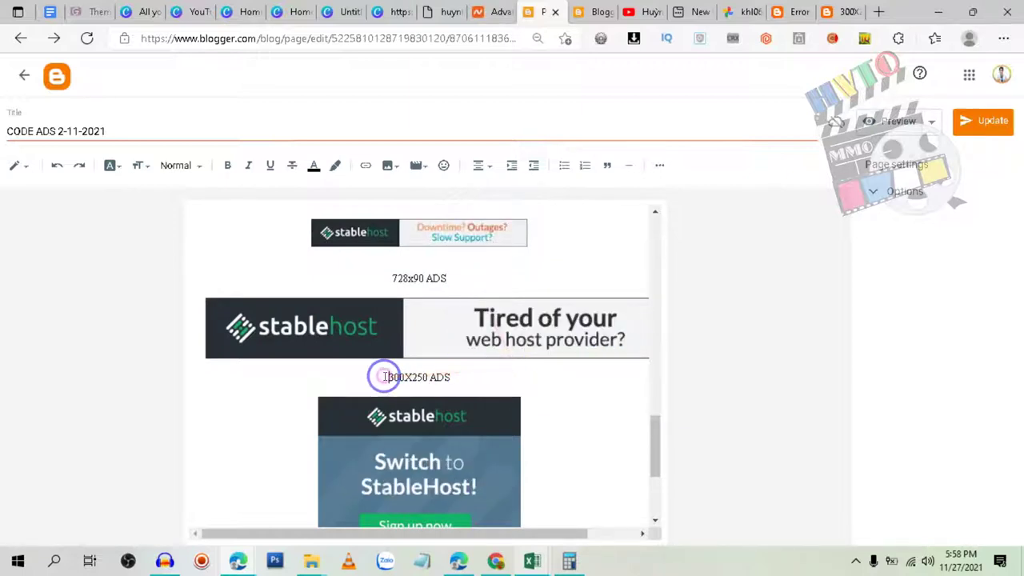
pyautogui.press('Return')
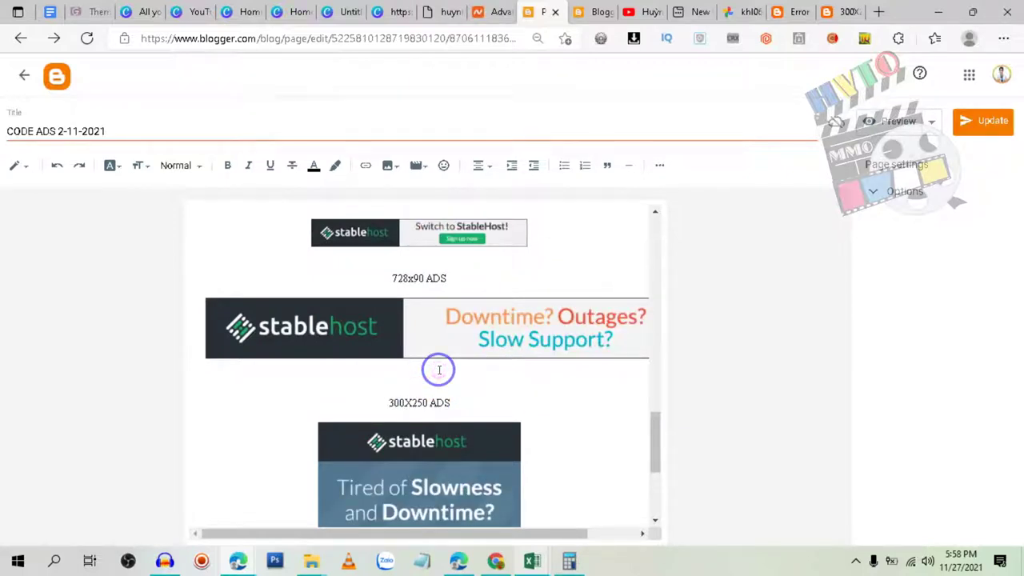
# Step: Switch to the hosting StableHosting workbook in Excel and examine the 728x90 banner code in E34 and the 300X250 code in E36
pyautogui.moveTo(533, 558)
pyautogui.click(588, 500)
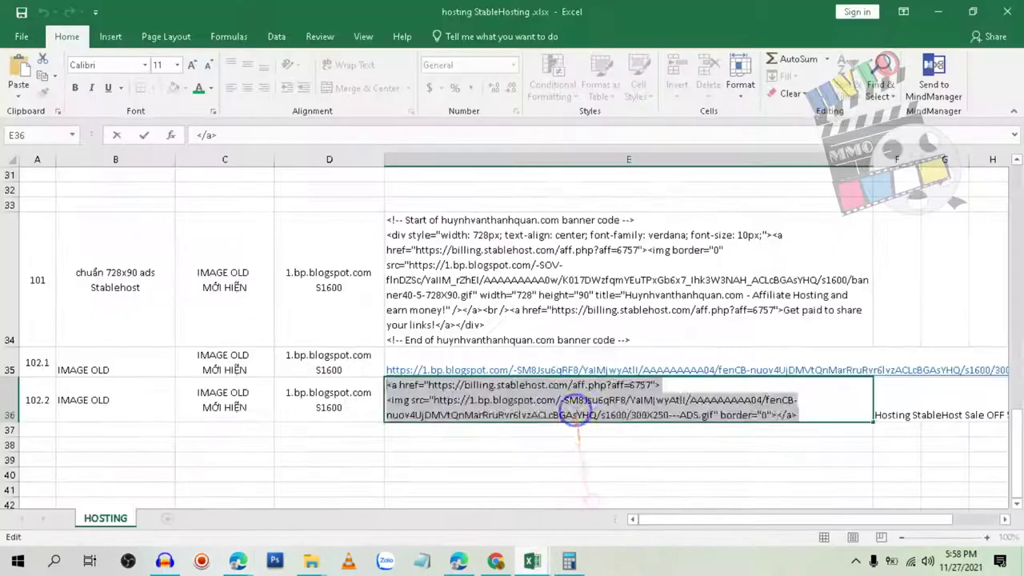
pyautogui.doubleClick(531, 334)
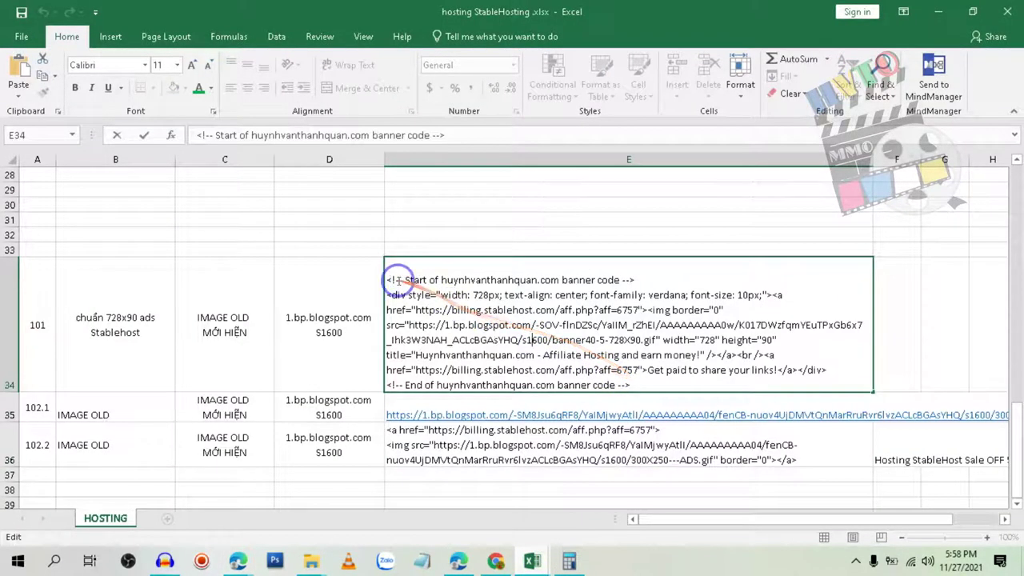
pyautogui.moveTo(388, 277); pyautogui.dragTo(701, 393)
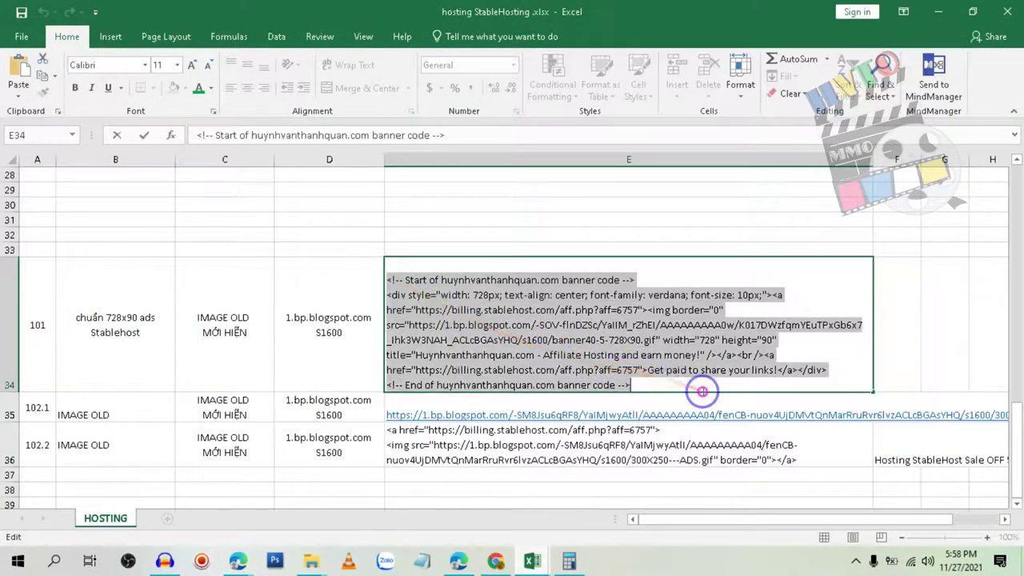
pyautogui.scroll(-1, 594, 340)
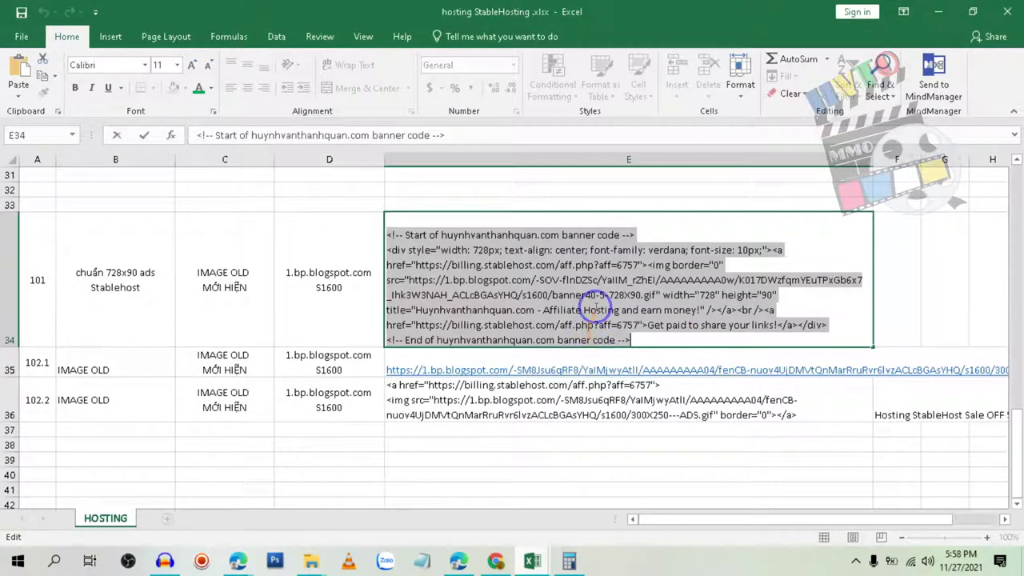
pyautogui.scroll(-1, 596, 307)
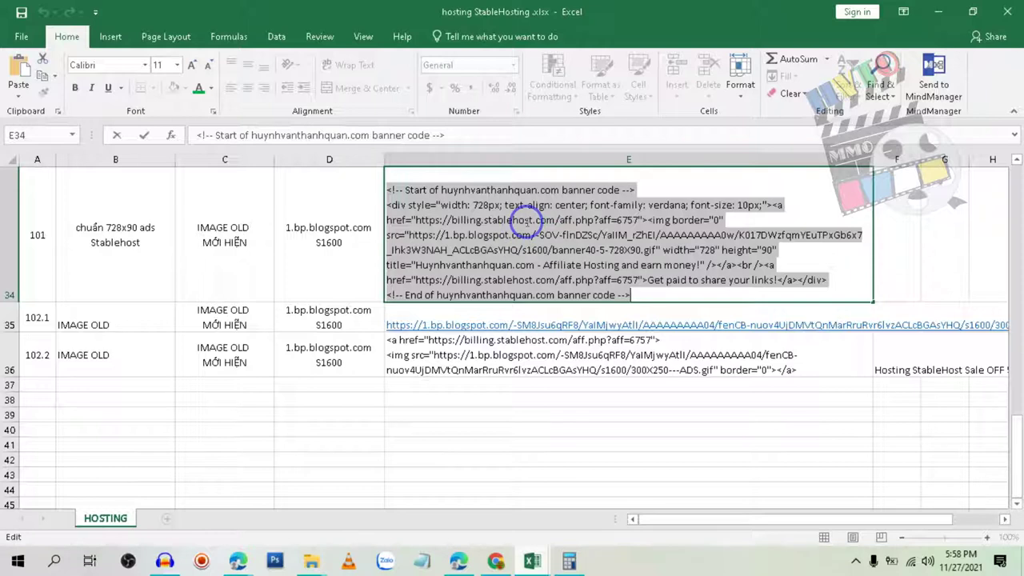
pyautogui.click(518, 248)
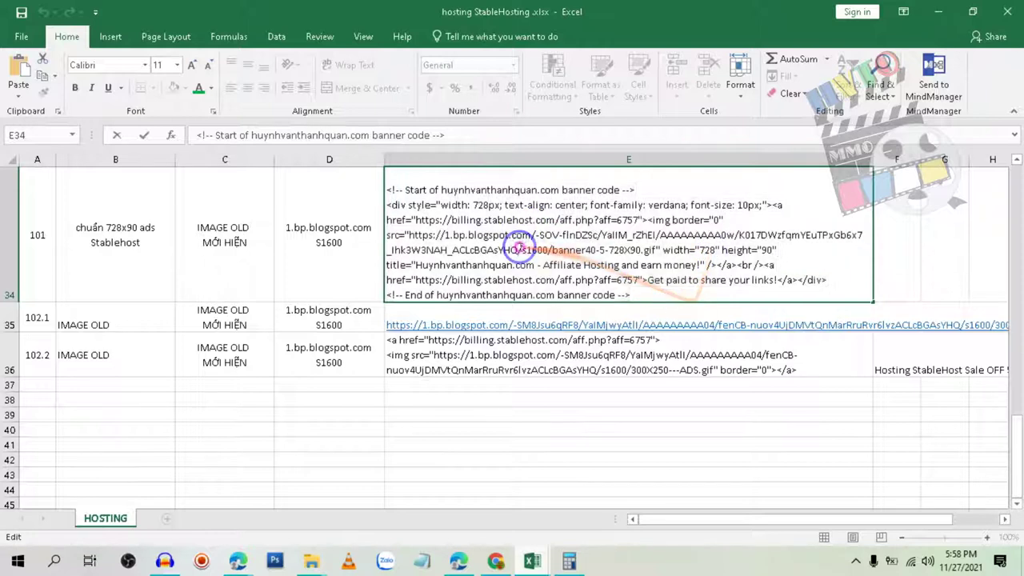
pyautogui.moveTo(628, 294); pyautogui.dragTo(339, 166)
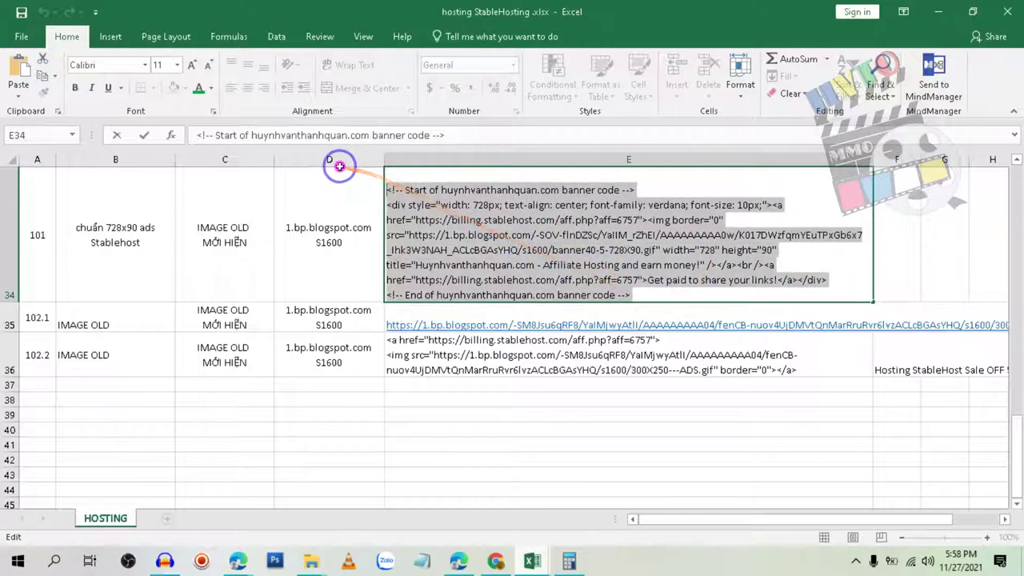
pyautogui.click(813, 374)
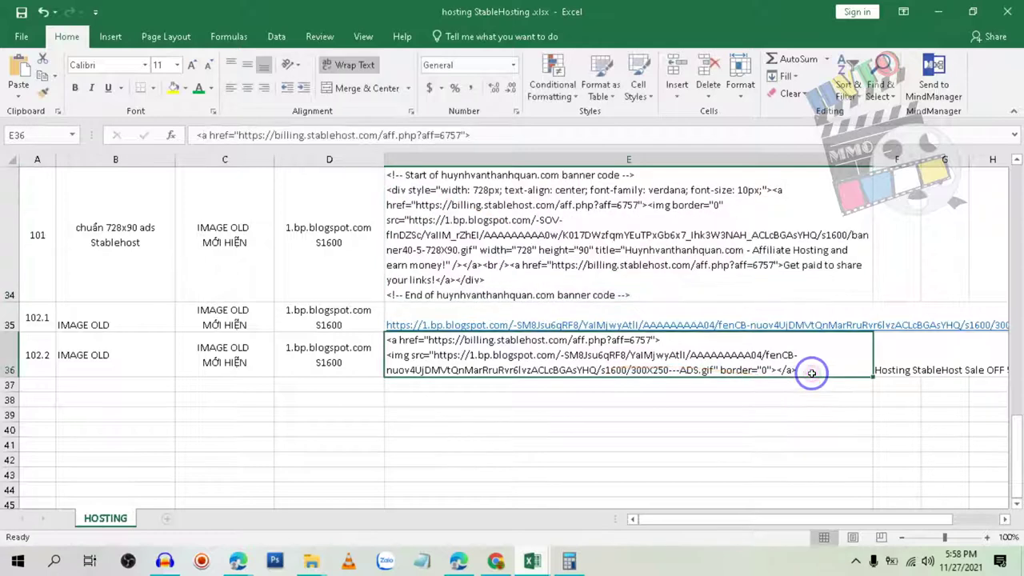
pyautogui.doubleClick(811, 373)
pyautogui.keyDown('shift'); pyautogui.click(390, 340); pyautogui.keyUp('shift')
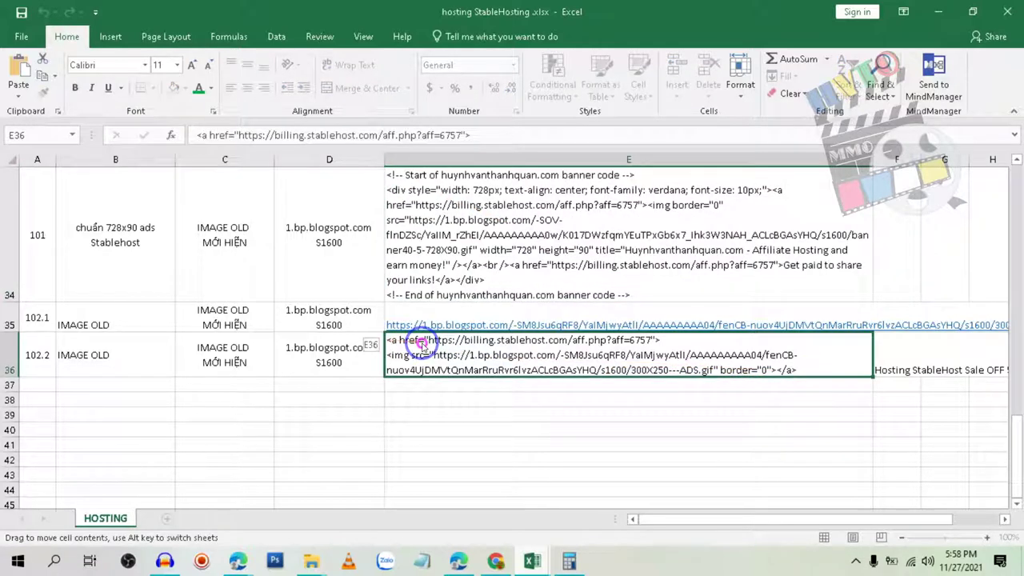
pyautogui.press('Escape')
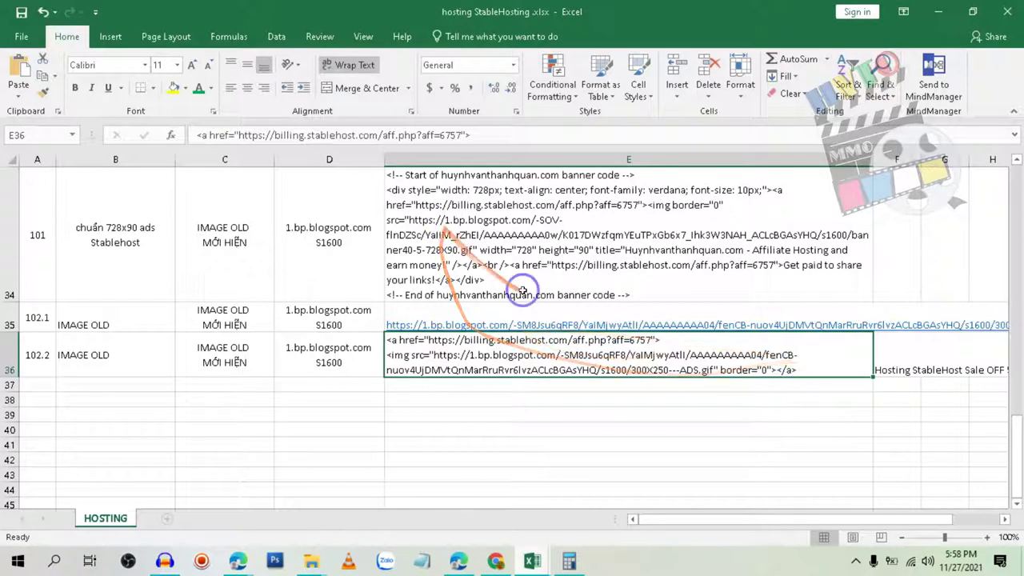
pyautogui.scroll(1, 535, 285)
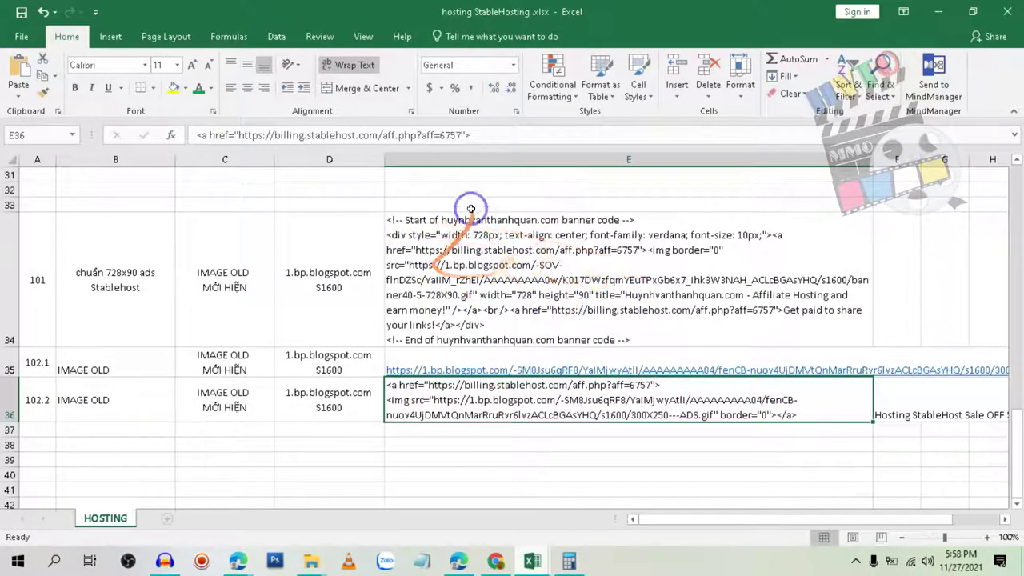
# Step: Return to the CODE ADS 2-11-2021 page editor in the browser and update the page
pyautogui.click(458, 560)
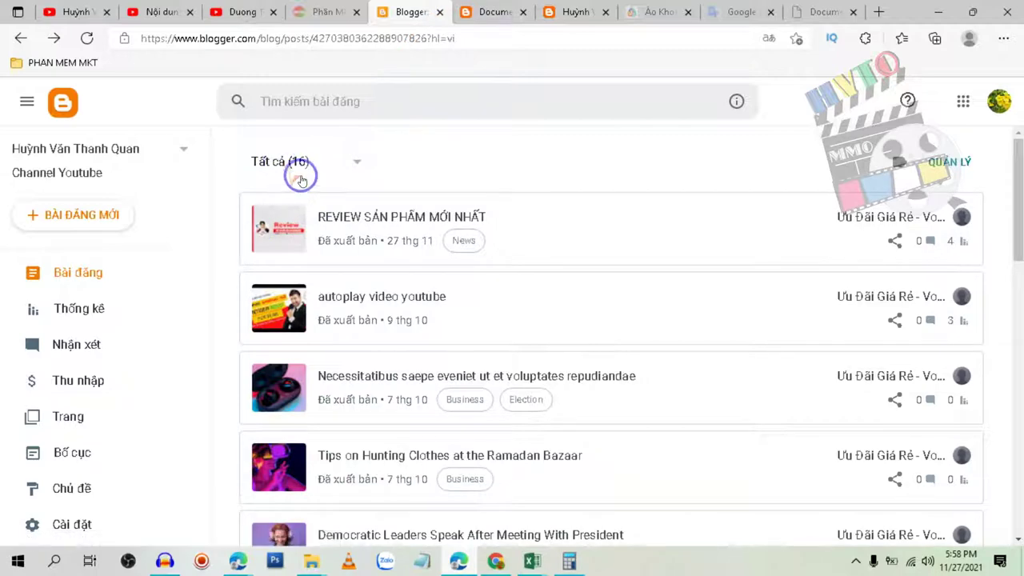
pyautogui.click(237, 562)
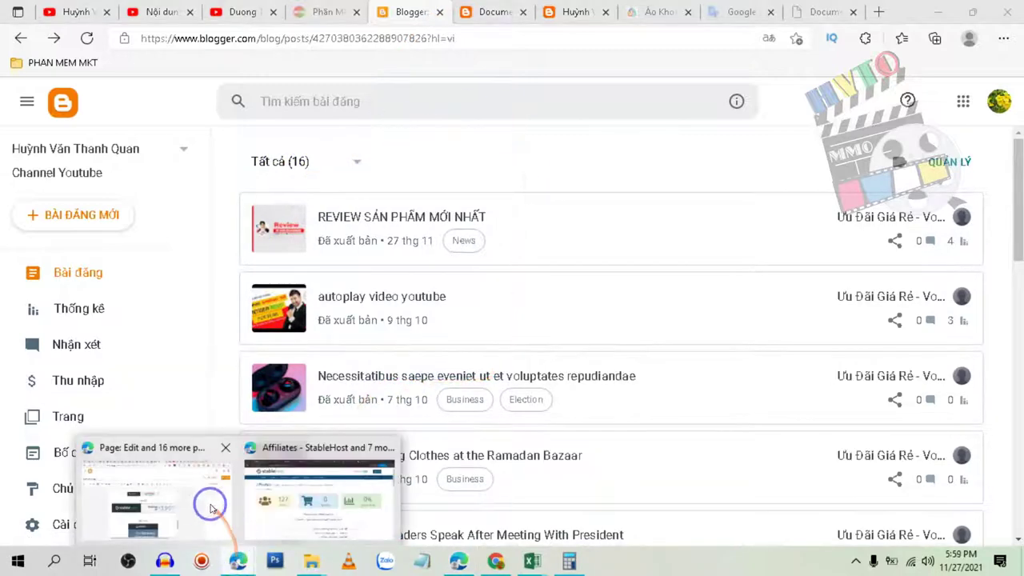
pyautogui.click(201, 507)
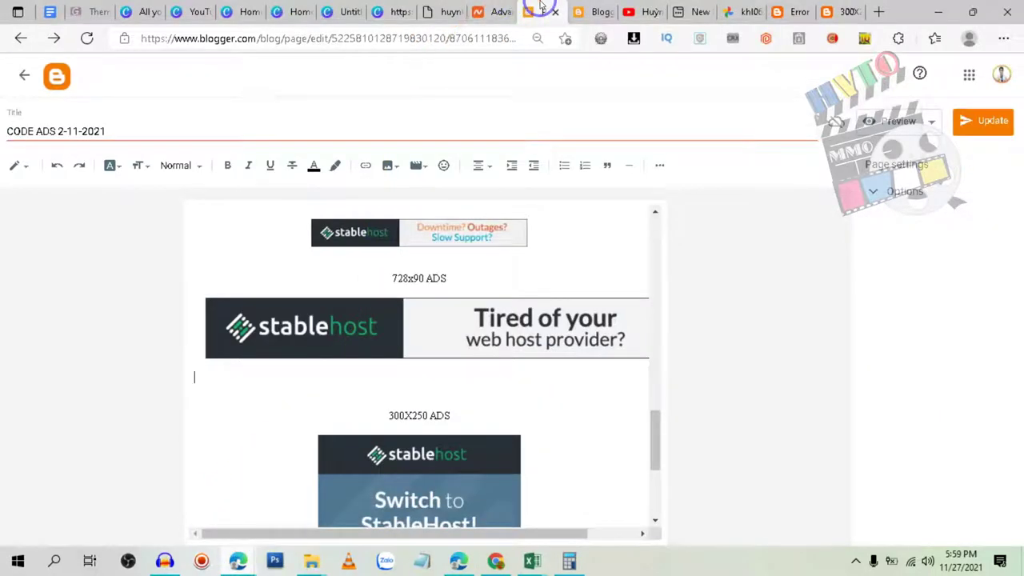
pyautogui.scroll(-3, 460, 360)
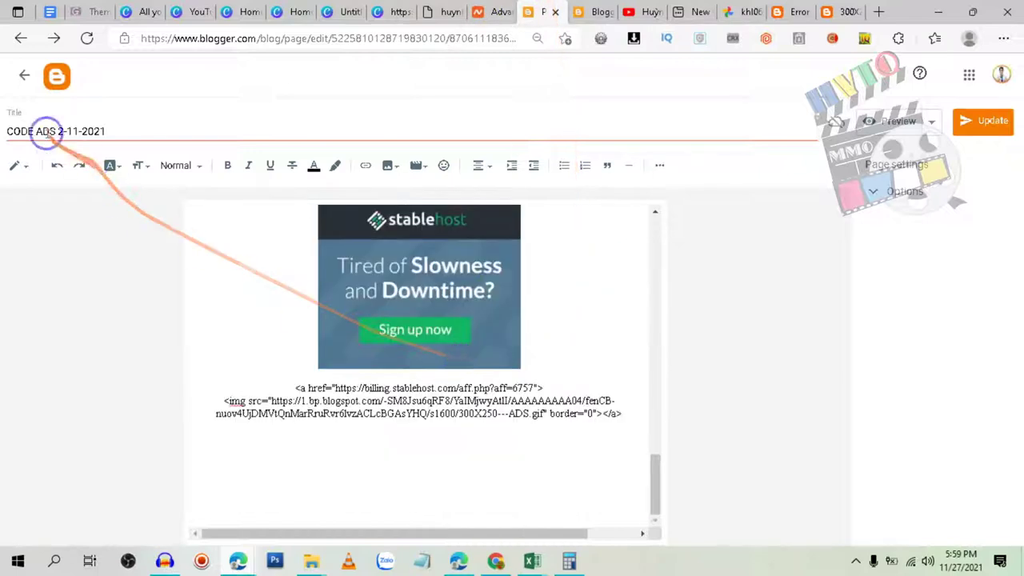
pyautogui.click(21, 75)
pyautogui.click(645, 117)
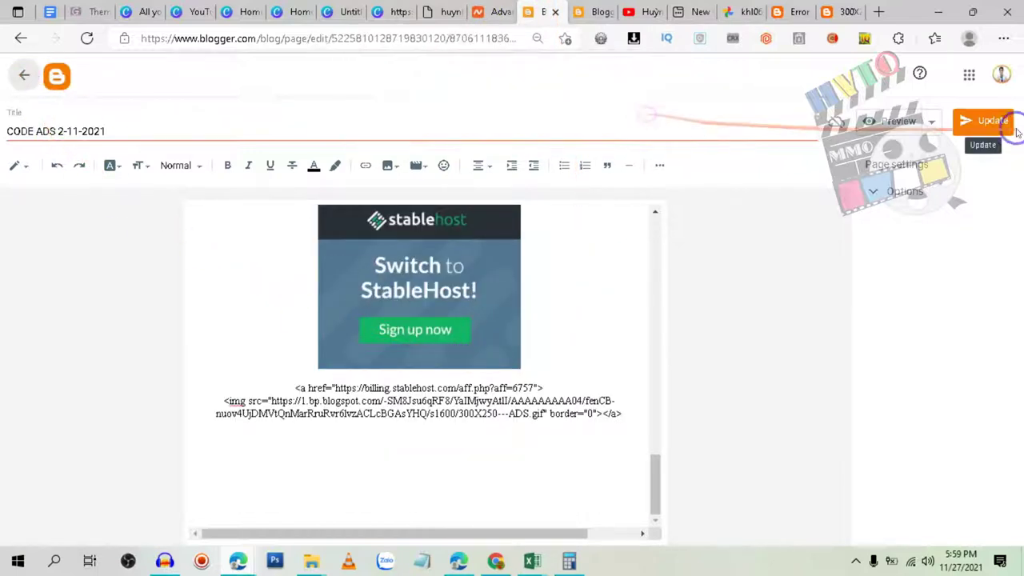
pyautogui.click(983, 120)
# Step: Copy the 728x90 banner code from cell E34 of the hosting StableHosting workbook in Excel and paste it beneath the 728x90 banner on the Blogger page
pyautogui.scroll(2, 591, 338)
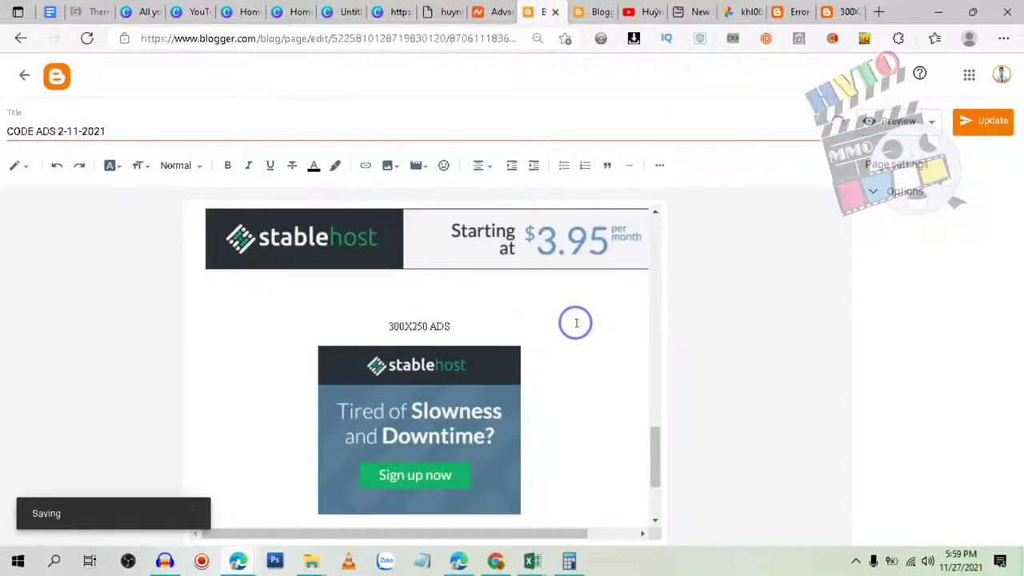
pyautogui.click(434, 288)
pyautogui.moveTo(532, 560)
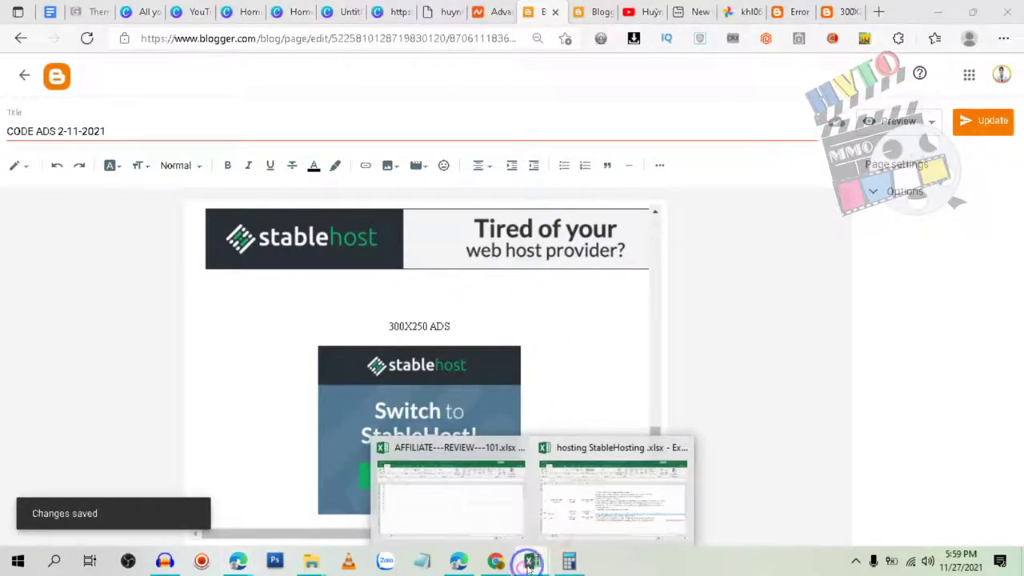
pyautogui.click(584, 512)
pyautogui.doubleClick(566, 278)
pyautogui.hotkey('ctrl', 'a')
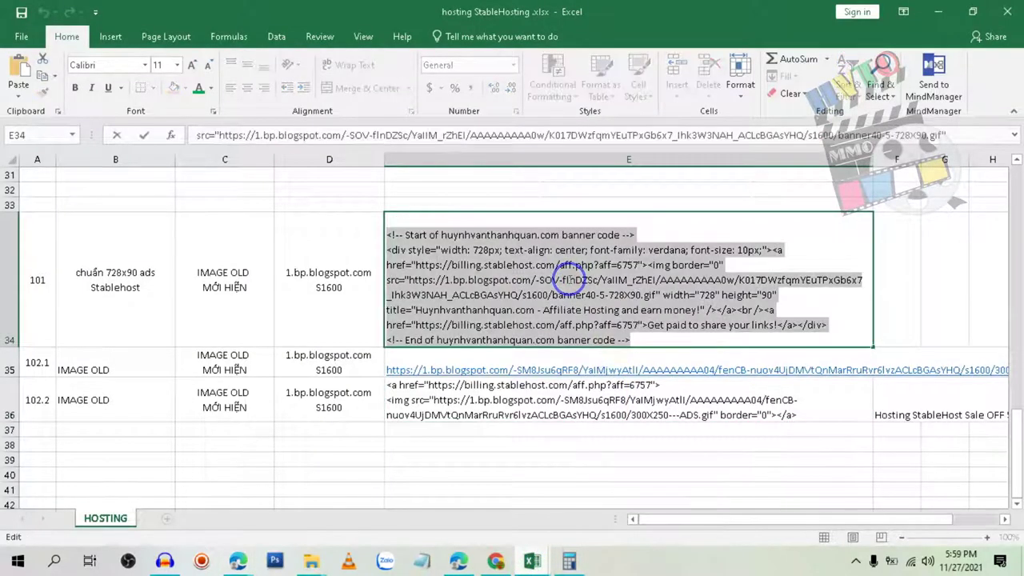
pyautogui.click(946, 11)
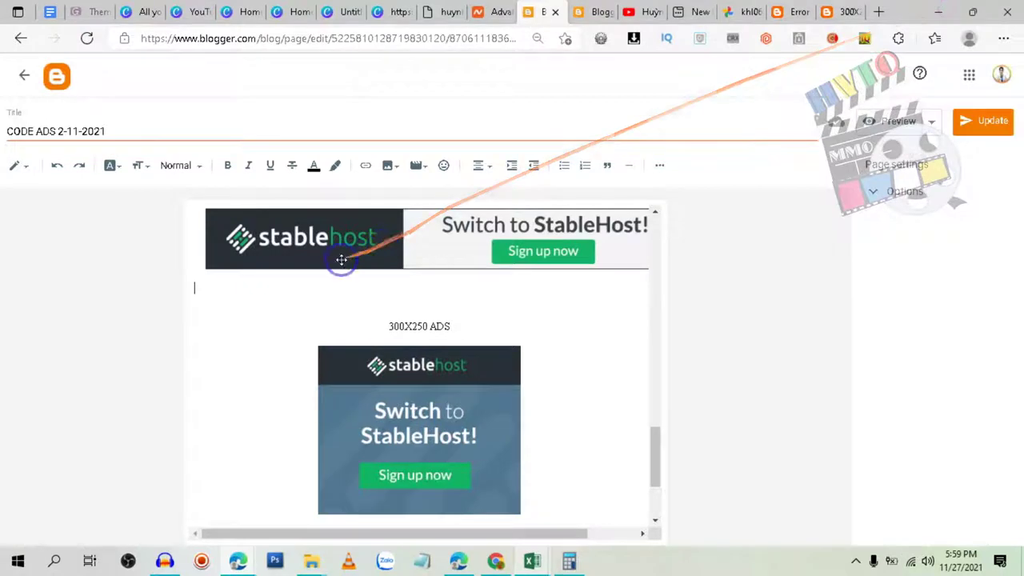
pyautogui.write('<!-- Start of huynhvanthanhquan.com banner code --> <div style="width: 728px; text-align: center; font-family: verdana; font-size: 10px;"><a href="https://billing.stablehost.com/aff.php?aff=6757"><img border="0" src="https://1.bp.blogspot.com/-SOV-flnDZSc/YaIIM_rZhEI/AAAAAAAAA0w/K017DWzfqmYEuTPxGb6x7_Ihk3W3NAH_ACLcBGAsYHQ/s1600/banner40-5-728X90.gif" width="728" height="90" title="Huynhvanthanhquan.com - Affiliate Hosting and earn money!" /></a><br /><a href="https://billing.stablehost.com/aff.php?aff=6757">Get paid to share your links!</a></div> <!-- End of huynhvanthanhquan.com banner code -->')
# Step: Format the pasted 728x90 banner code as a quote and update the CODE ADS 2-11-2021 page
pyautogui.moveTo(433, 386); pyautogui.dragTo(195, 292)
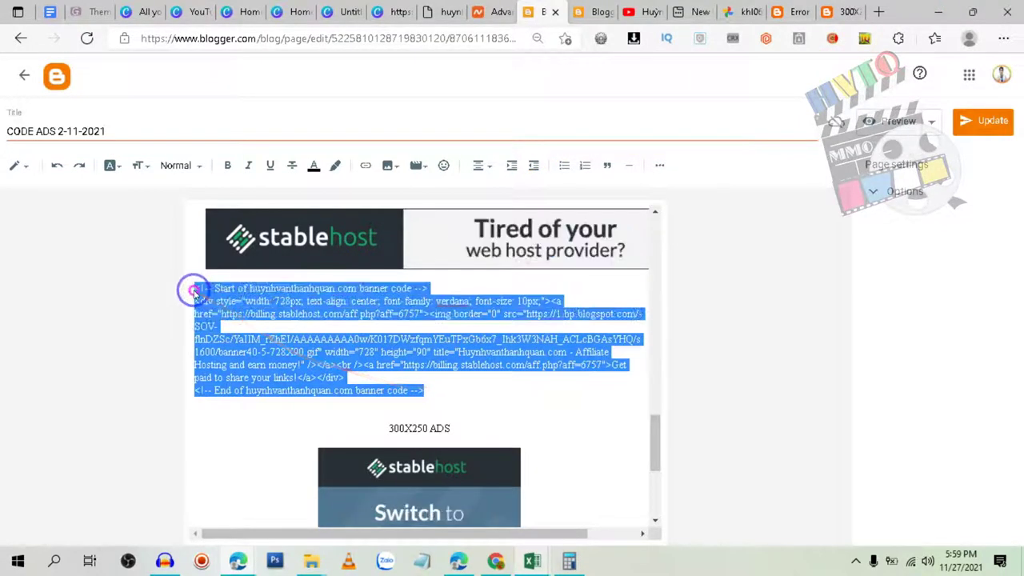
pyautogui.click(622, 169)
pyautogui.click(461, 391)
pyautogui.moveTo(458, 413); pyautogui.dragTo(224, 298)
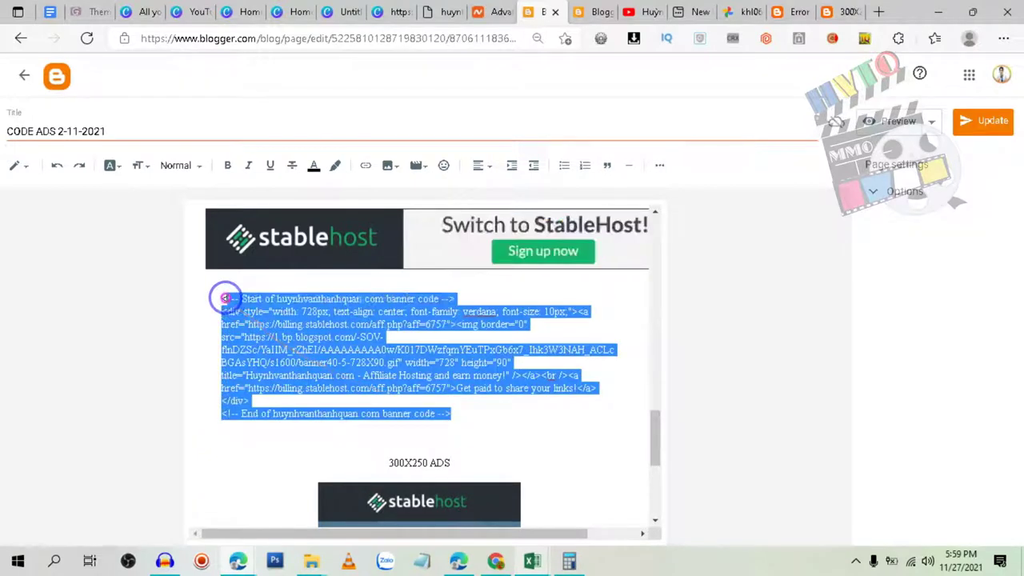
pyautogui.click(972, 141)
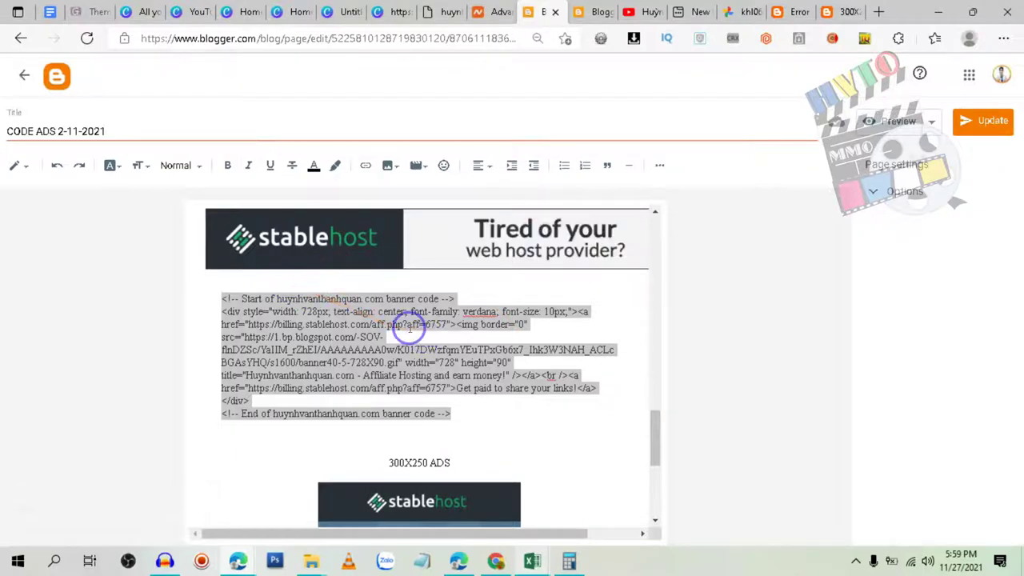
pyautogui.click(410, 356)
pyautogui.scroll(-1, 392, 352)
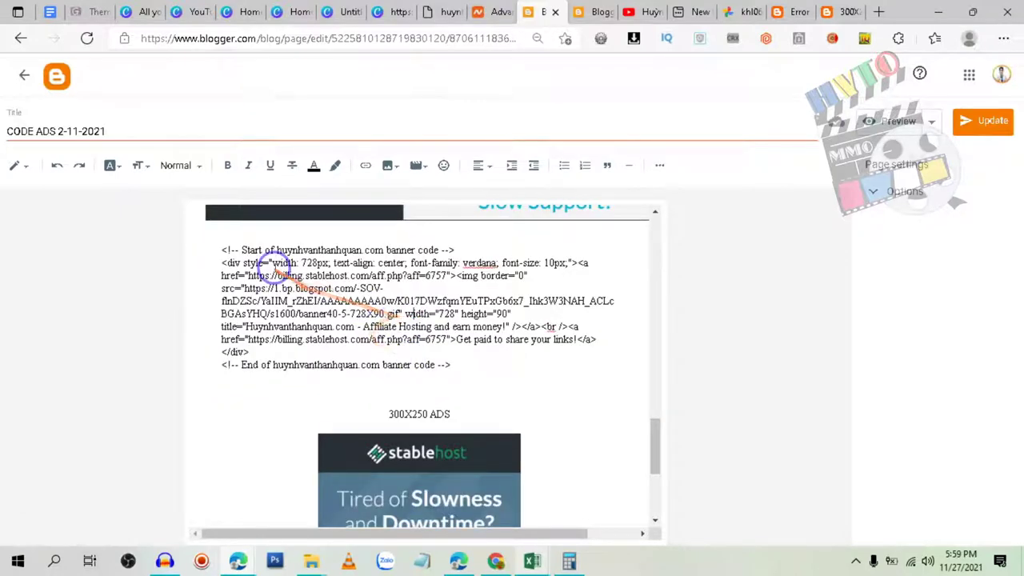
pyautogui.scroll(-1, 369, 297)
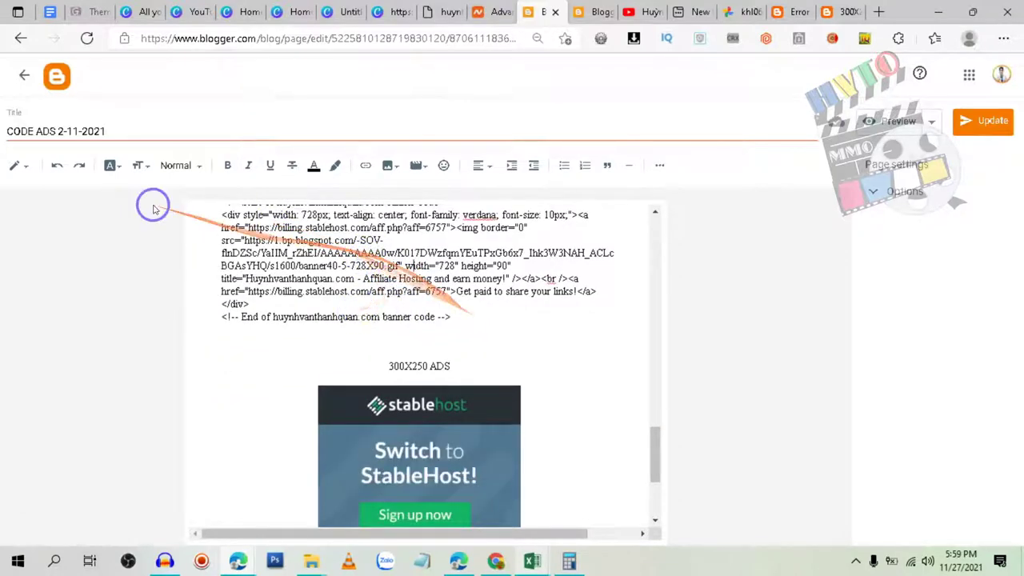
# Step: Leave the page editor and open the live blog, muting its browser tab and then unmuting it
pyautogui.click(24, 74)
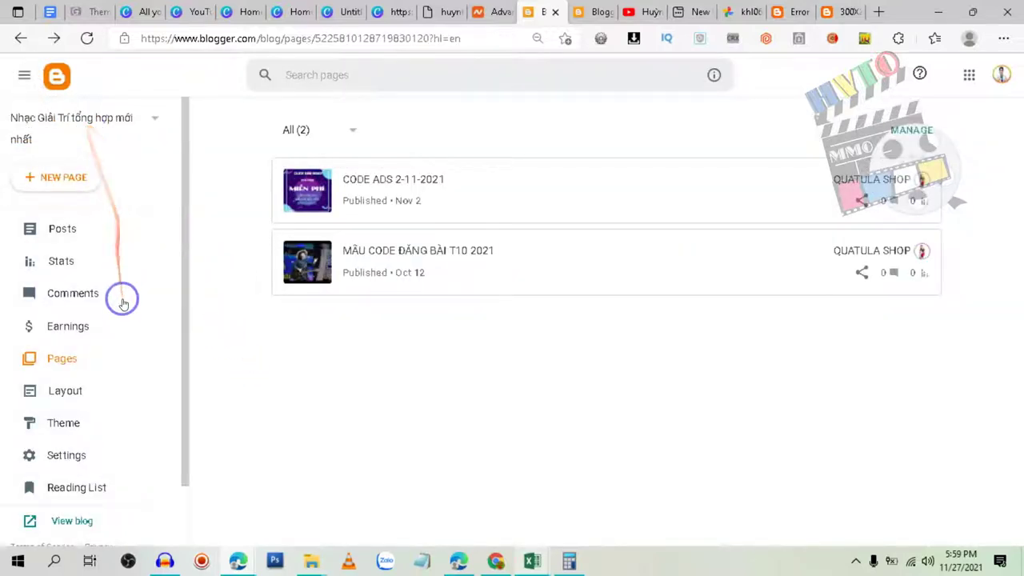
pyautogui.scroll(-1, 85, 447)
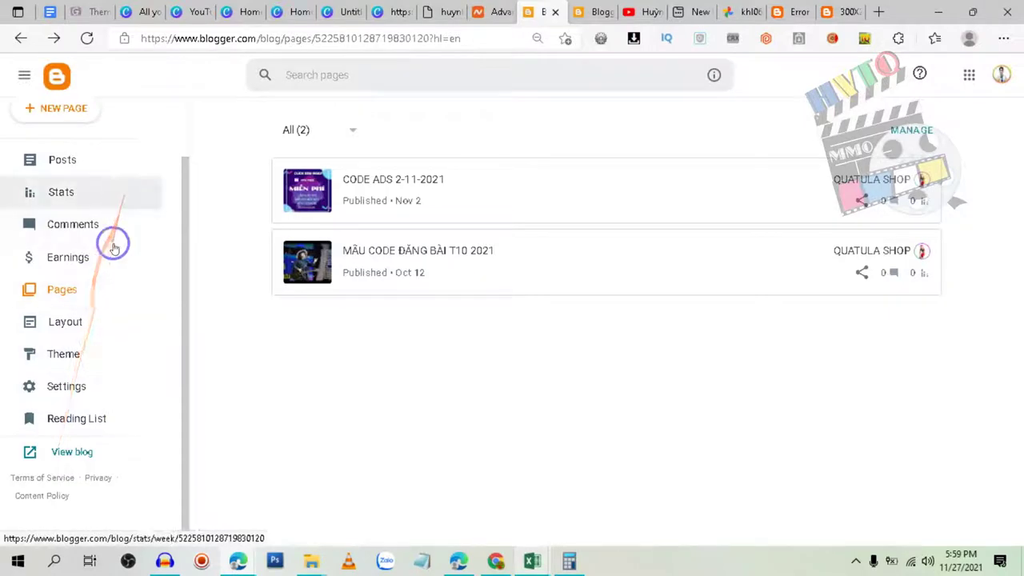
pyautogui.click(72, 453)
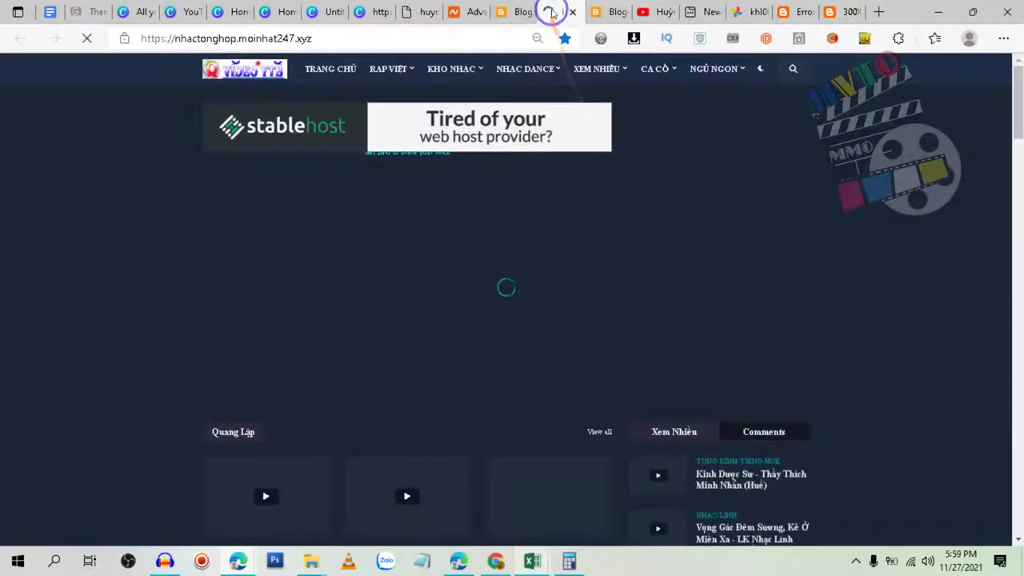
pyautogui.rightClick(551, 12)
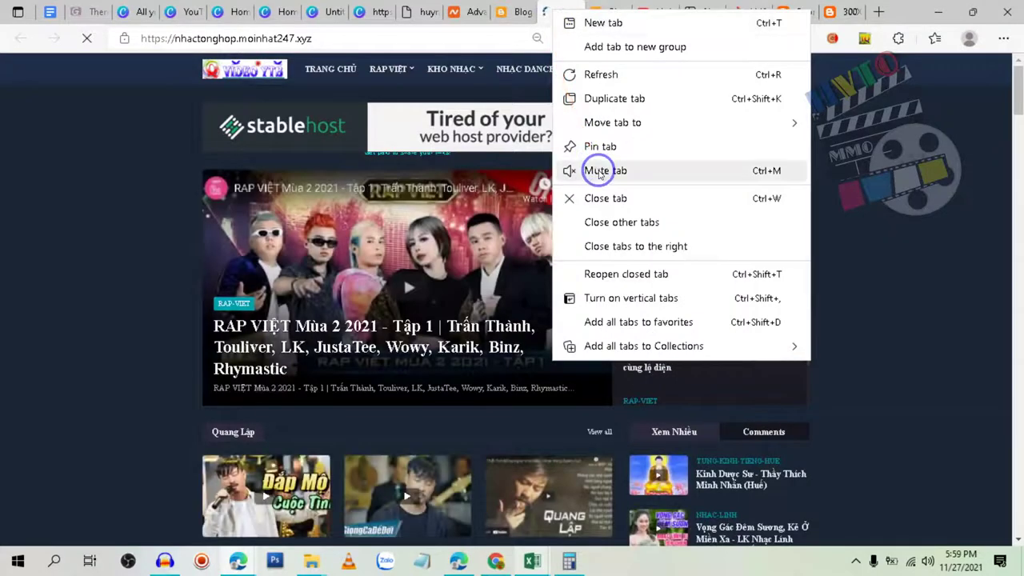
pyautogui.click(600, 173)
pyautogui.rightClick(548, 12)
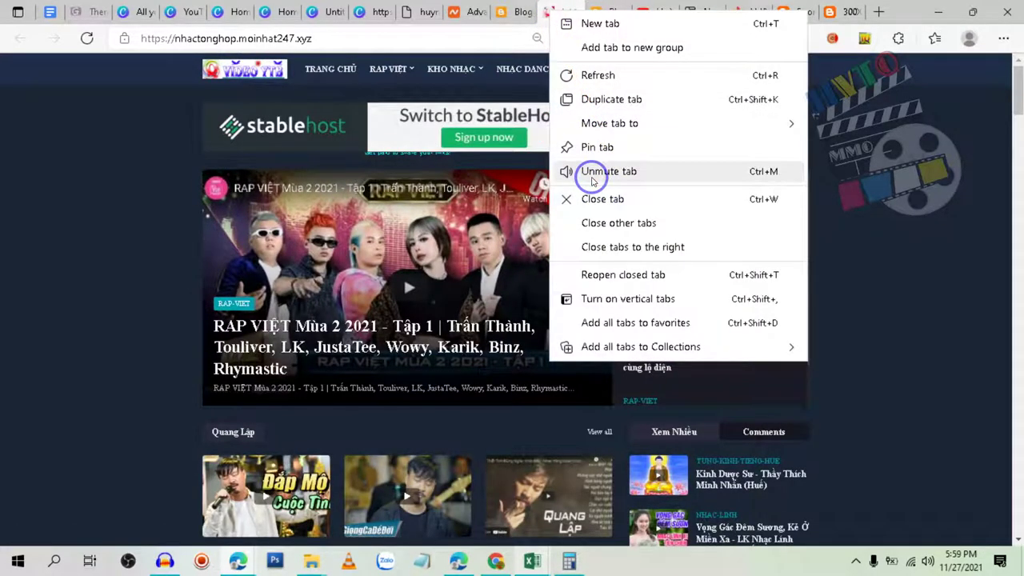
pyautogui.click(588, 173)
# Step: Examine the header StableHost banner and the sidebar ads on the live blog's home page
pyautogui.scroll(-10, 660, 309)
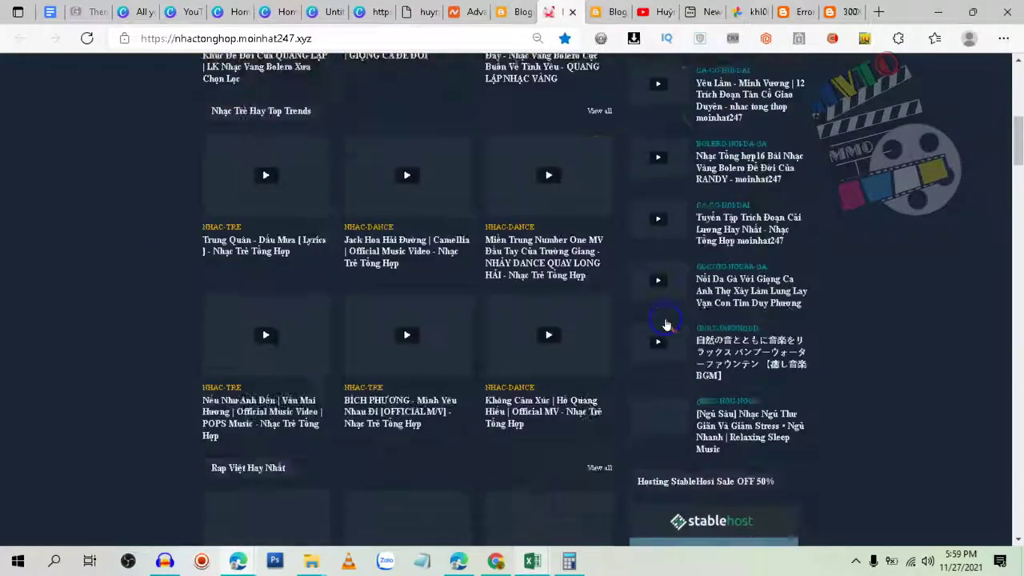
pyautogui.scroll(-10, 660, 309)
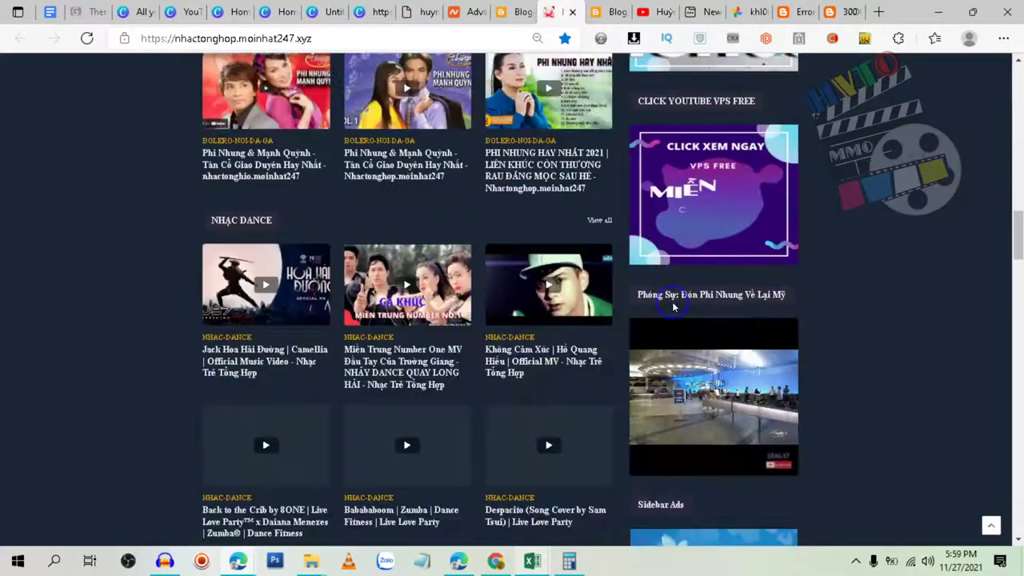
pyautogui.scroll(-2, 673, 320)
pyautogui.scroll(6, 535, 342)
pyautogui.scroll(10, 534, 343)
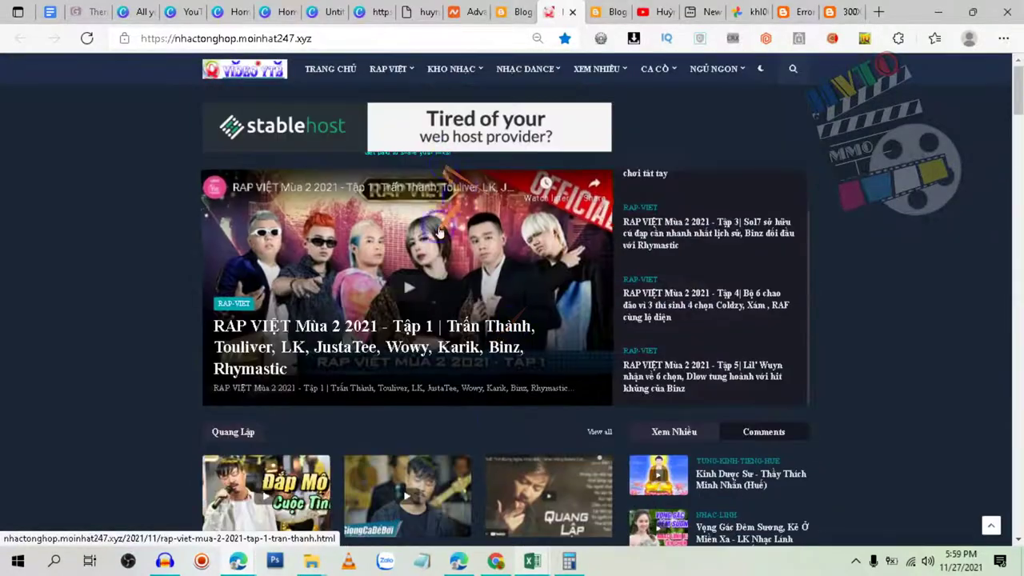
pyautogui.scroll(-3, 433, 276)
pyautogui.scroll(3, 403, 276)
pyautogui.scroll(-10, 320, 305)
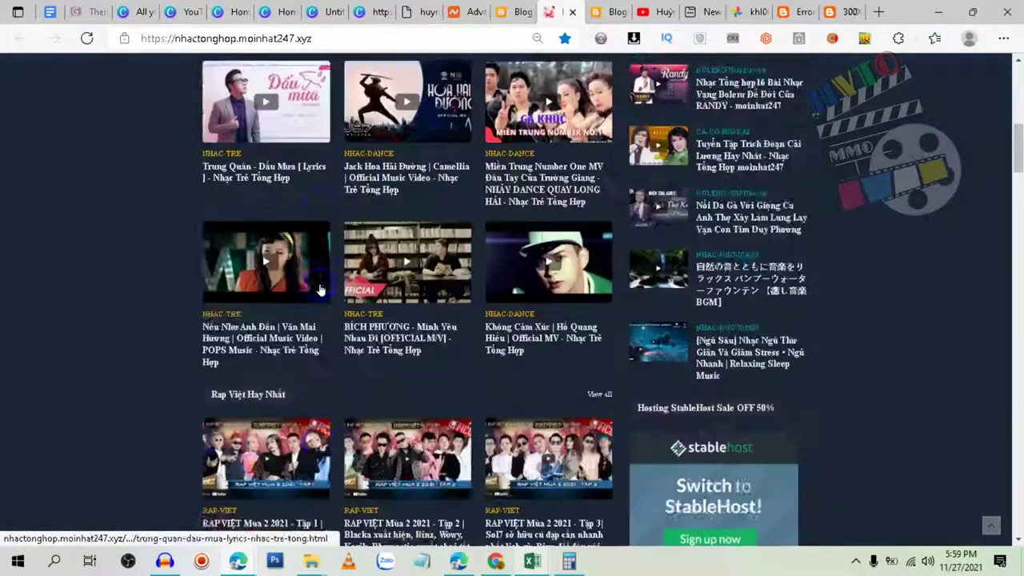
pyautogui.scroll(-10, 486, 294)
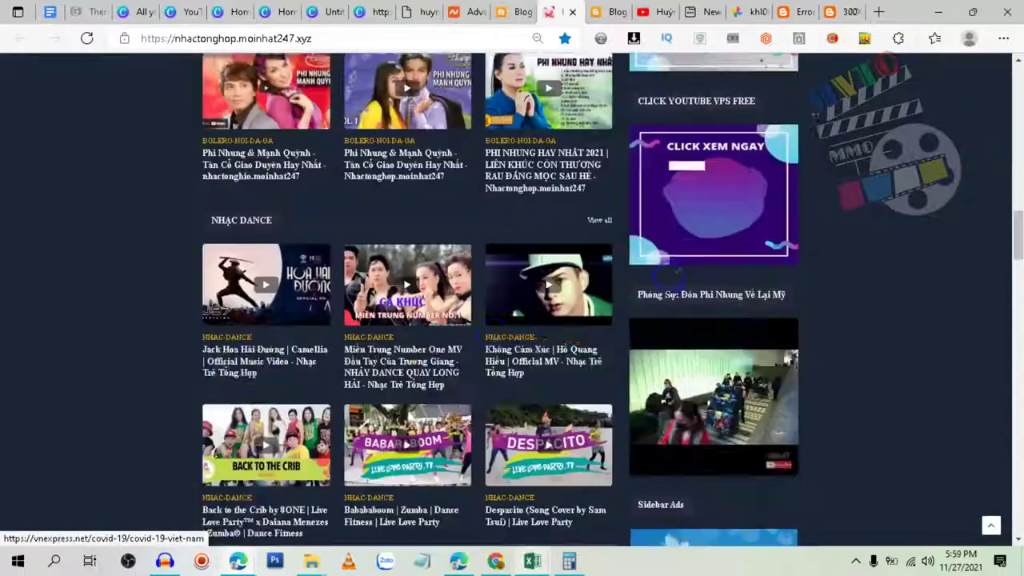
# Step: Check the adf.ly banners lower on the blog's home page and return to the StableHost header banner
pyautogui.scroll(-5, 486, 295)
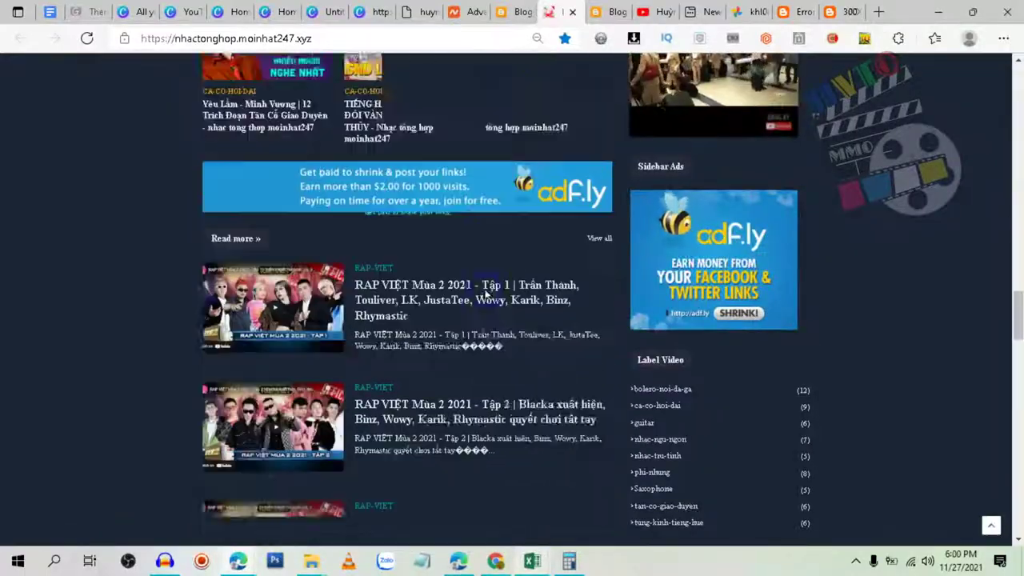
pyautogui.scroll(6, 484, 292)
pyautogui.scroll(15, 483, 296)
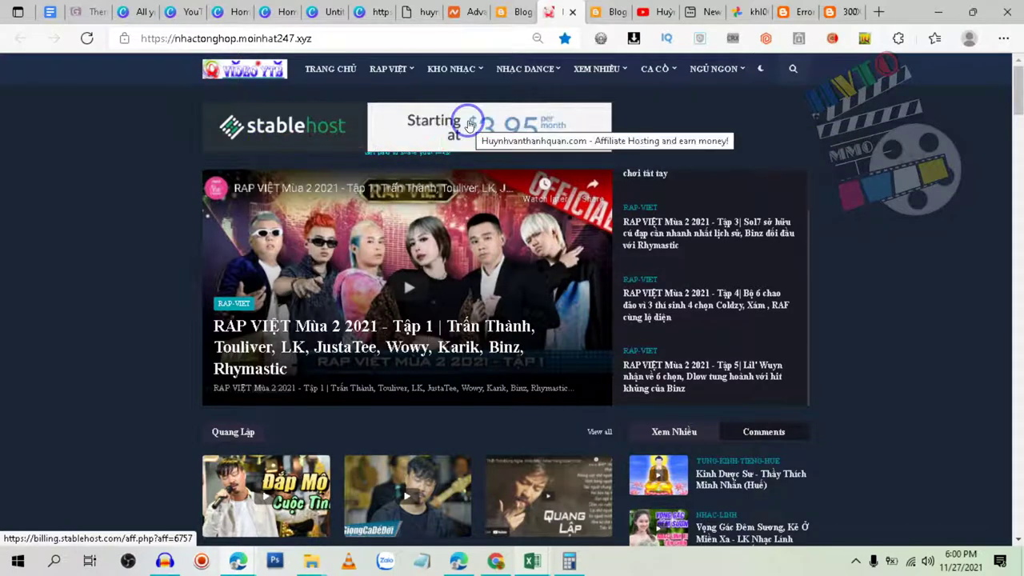
# Step: Switch to the hosting StableHosting workbook in Excel and review the opening lines of the 728x90 banner code in cell E34
pyautogui.moveTo(533, 561)
pyautogui.click(613, 490)
pyautogui.doubleClick(416, 234)
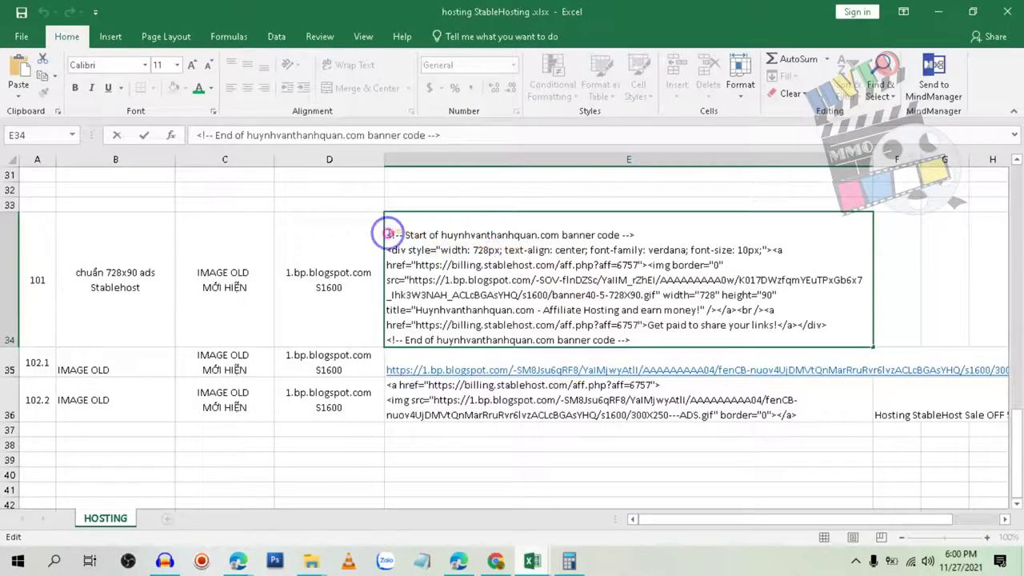
pyautogui.moveTo(503, 238); pyautogui.dragTo(636, 235)
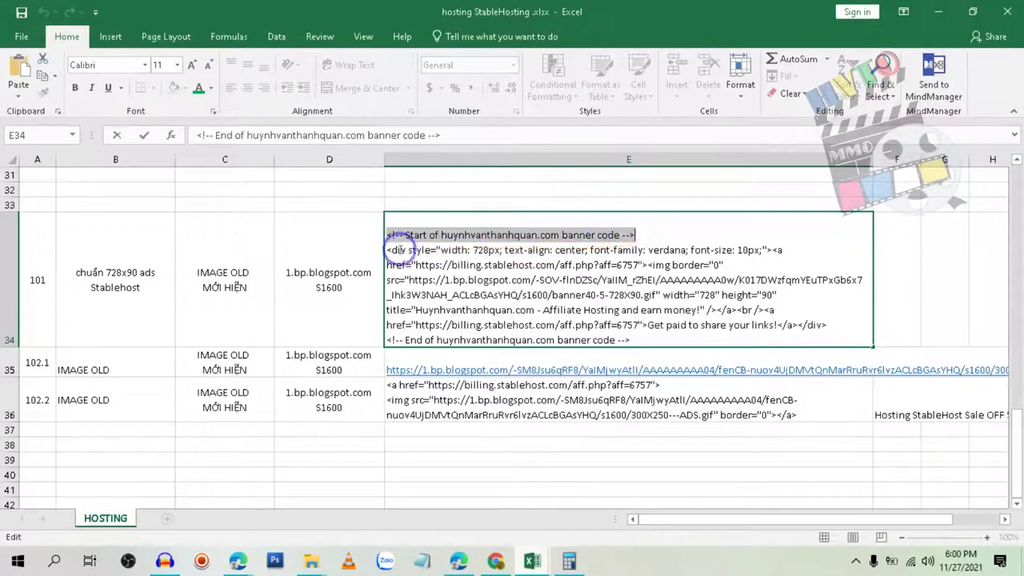
pyautogui.moveTo(387, 251); pyautogui.dragTo(408, 250)
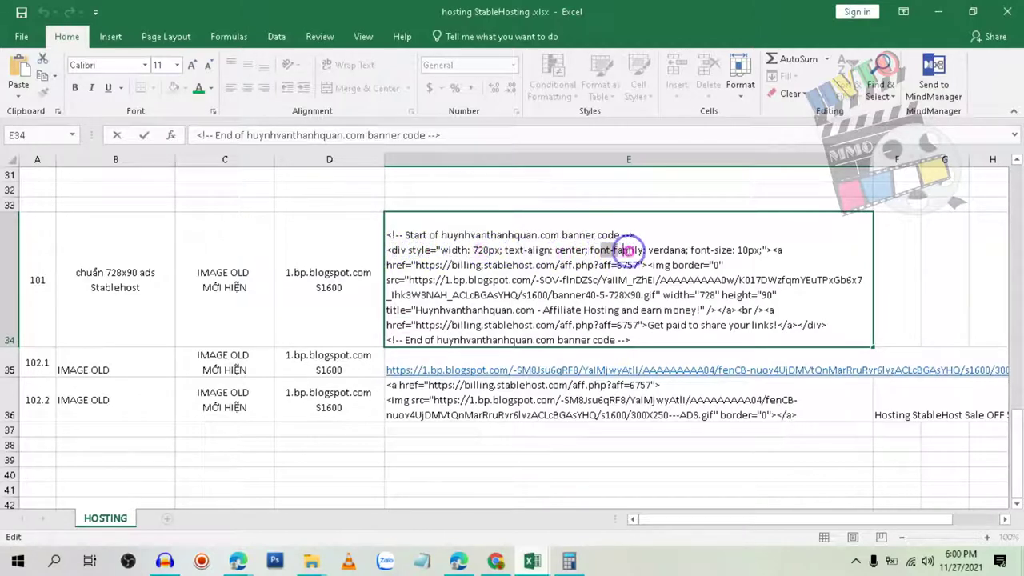
pyautogui.moveTo(779, 249); pyautogui.dragTo(464, 265)
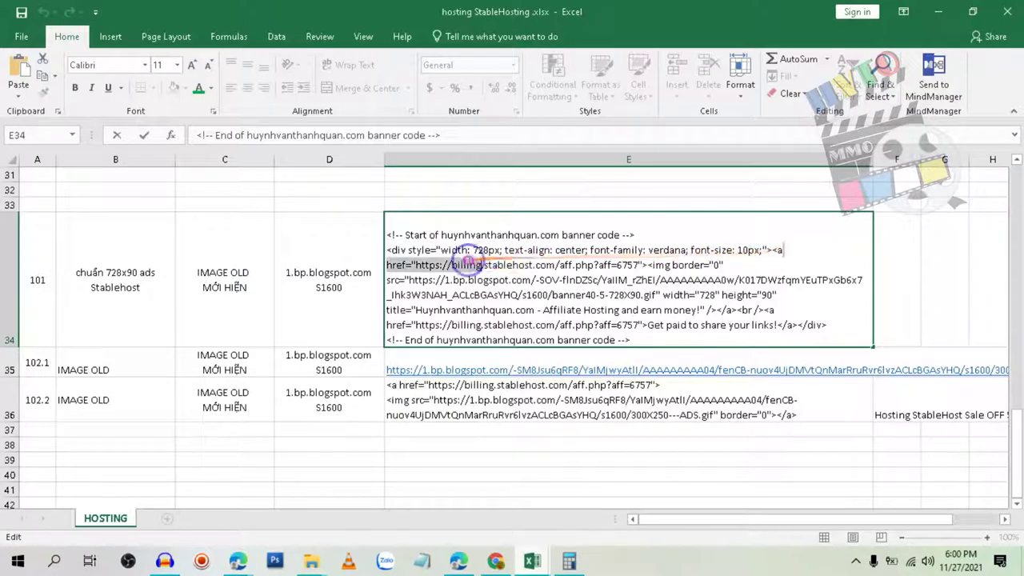
# Step: Highlight the whole 300x250 banner code in cell E36 for review, leaving the cell without changes
pyautogui.scroll(-2, 587, 312)
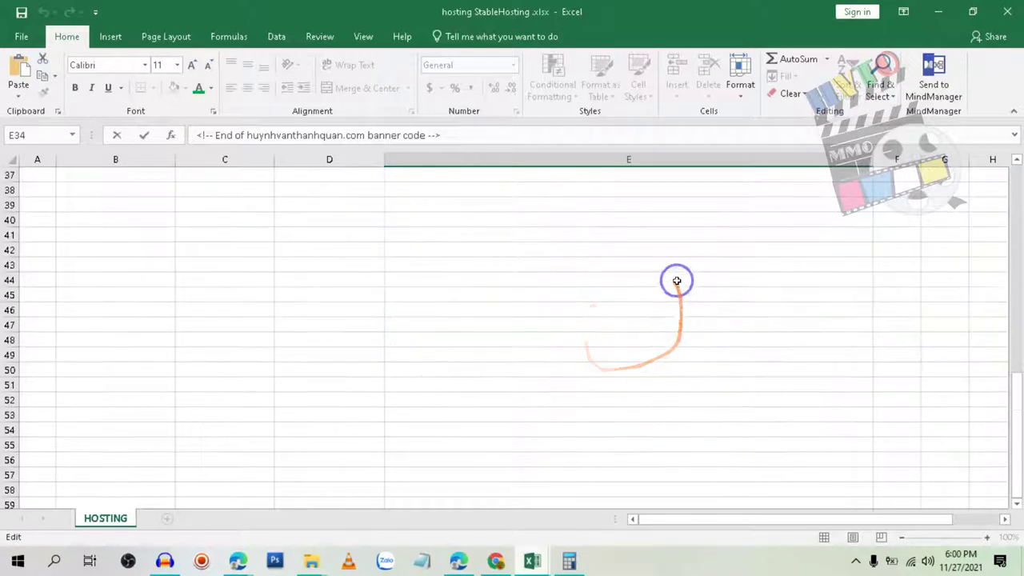
pyautogui.scroll(2, 676, 352)
pyautogui.click(704, 411)
pyautogui.doubleClick(798, 415)
pyautogui.moveTo(798, 415); pyautogui.dragTo(408, 386)
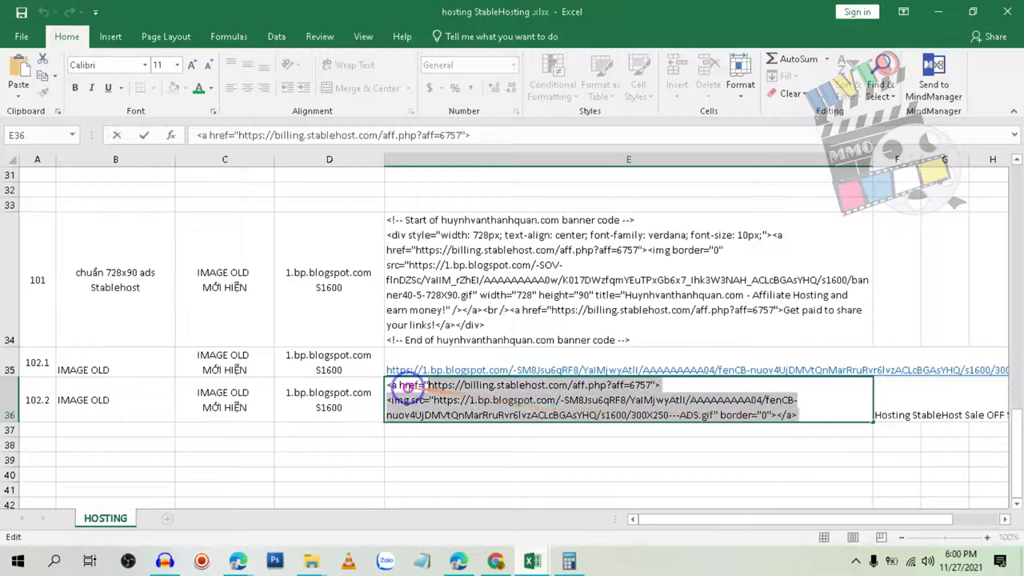
pyautogui.click(613, 428)
# Step: Select the complete 728x90 banner code inside cell E34, from its start comment to its end comment
pyautogui.click(607, 332)
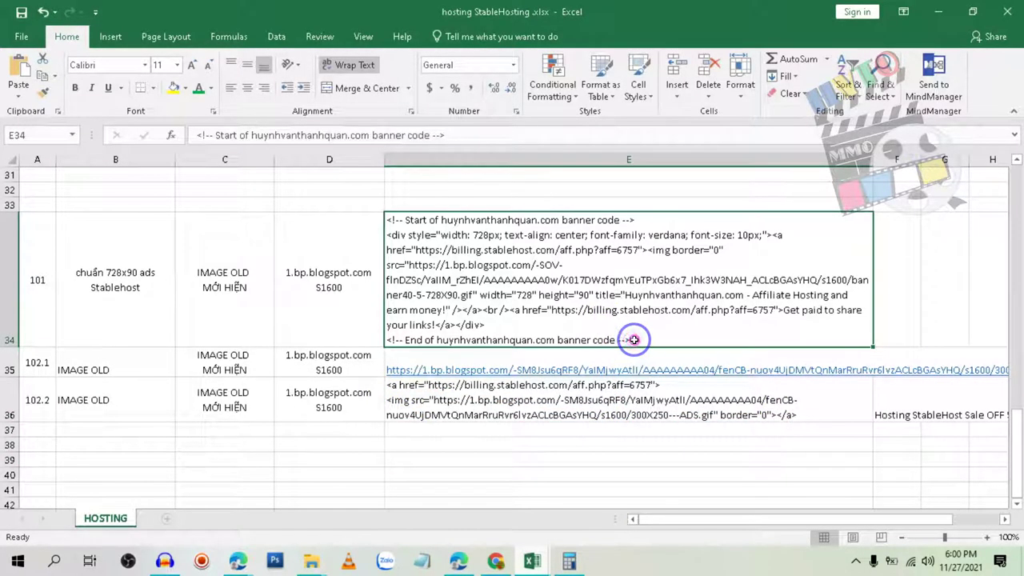
pyautogui.doubleClick(643, 338)
pyautogui.moveTo(643, 338); pyautogui.dragTo(406, 214)
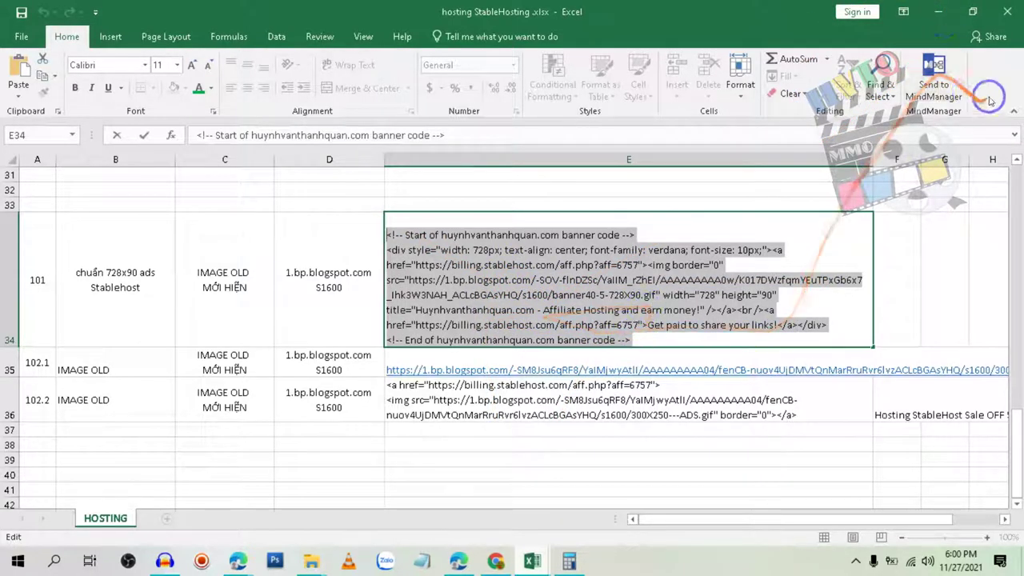
pyautogui.moveTo(496, 559)
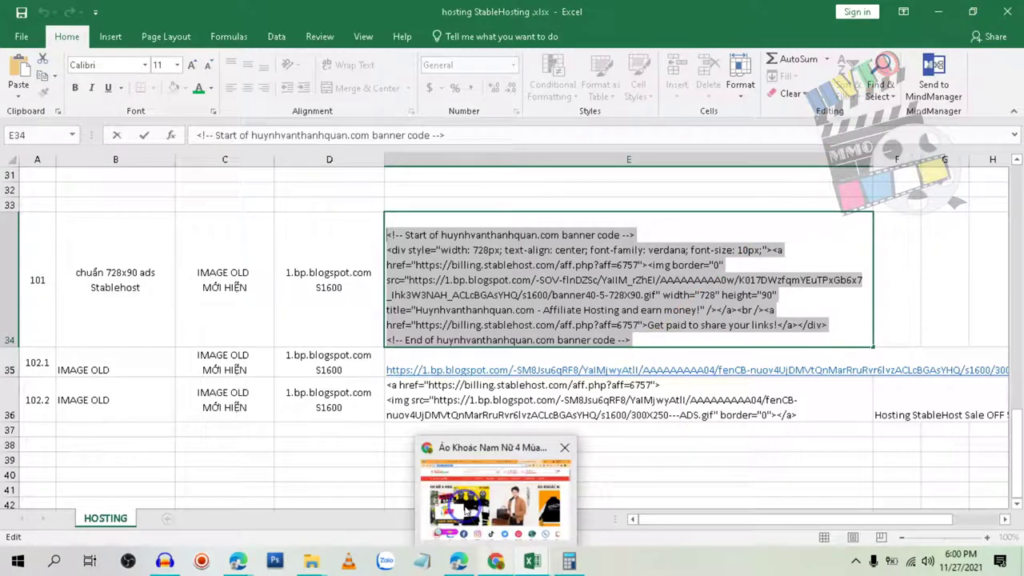
pyautogui.click(459, 560)
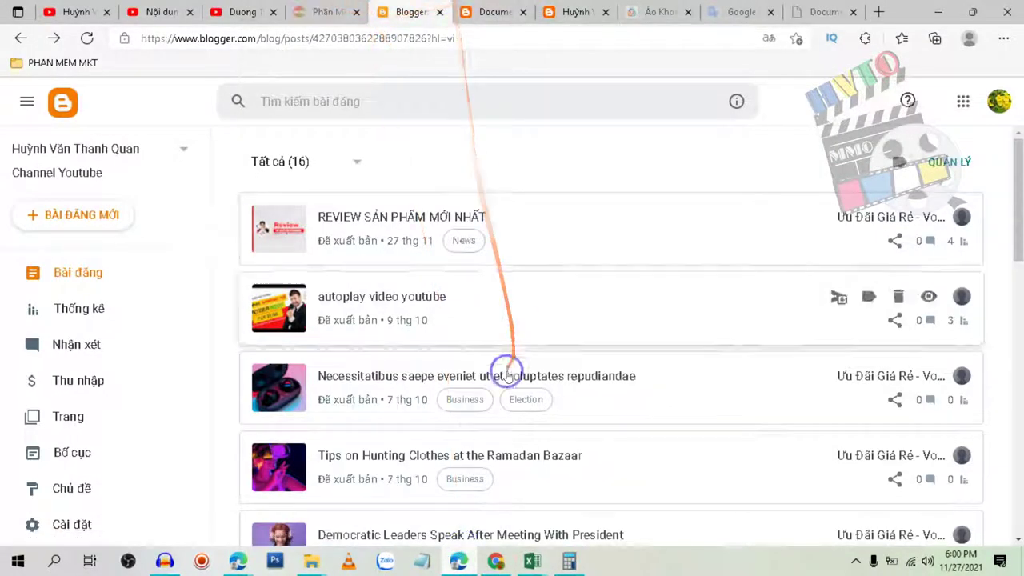
pyautogui.click(454, 560)
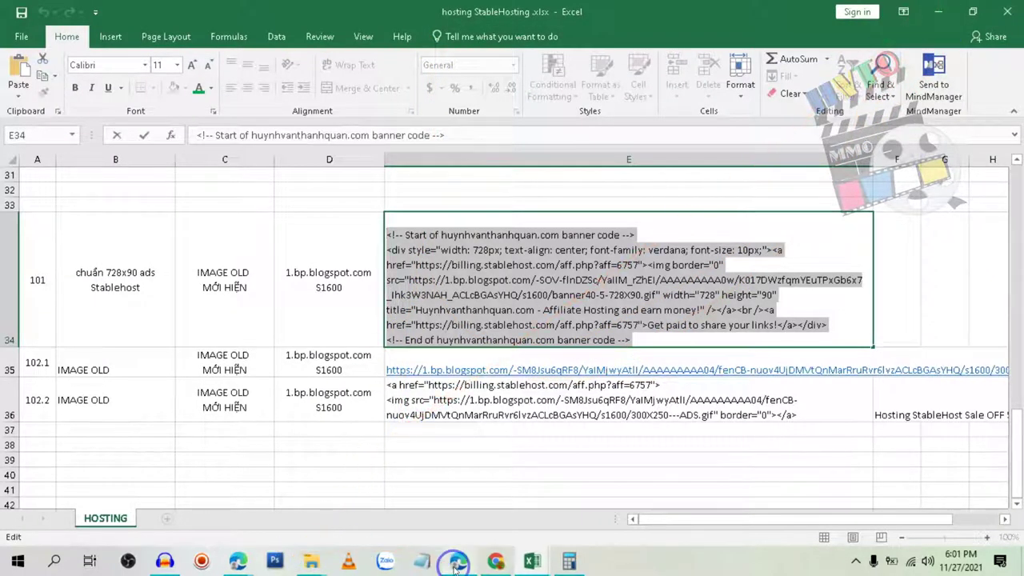
# Step: Switch back to the live blog in Edge and examine its sidebar ads, from the StableHost banner to the adf.ly ad
pyautogui.click(237, 560)
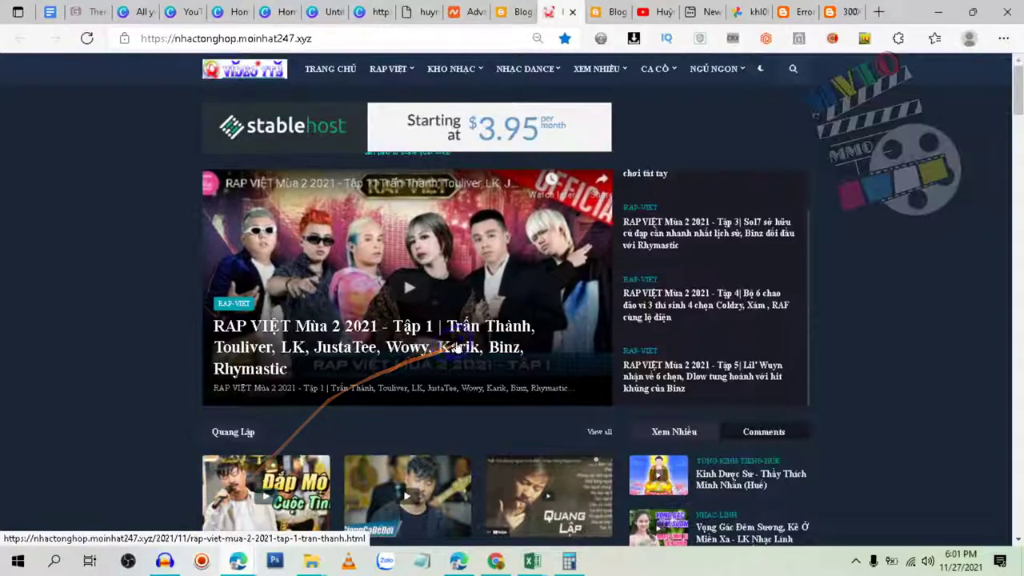
pyautogui.scroll(-5, 671, 275)
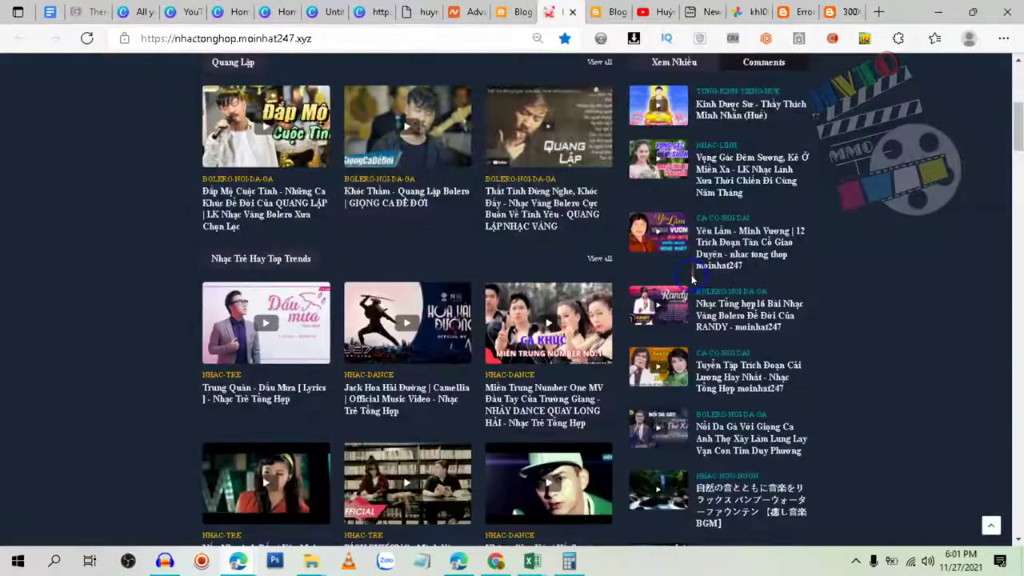
pyautogui.scroll(-10, 671, 275)
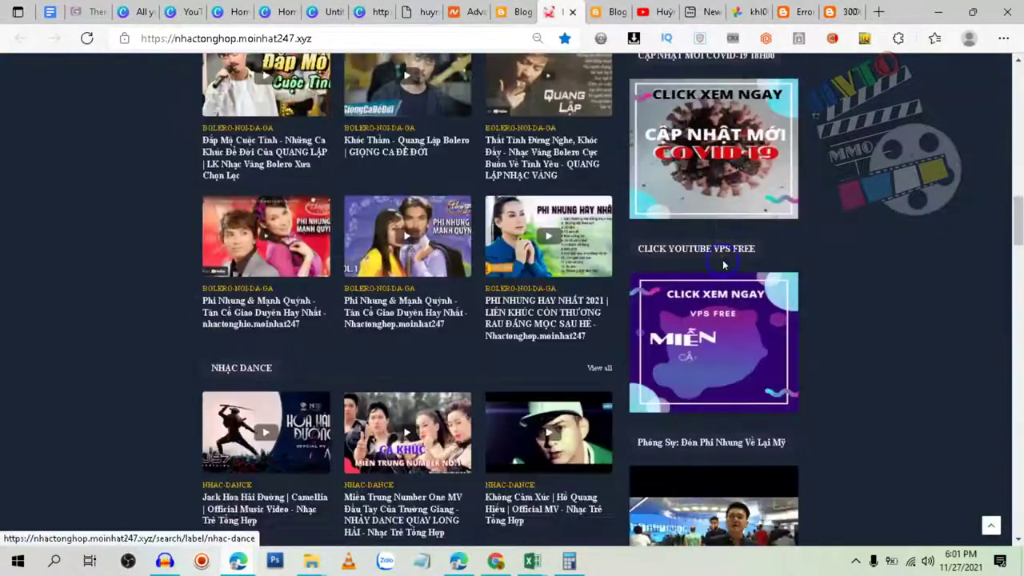
pyautogui.scroll(-9, 714, 240)
pyautogui.scroll(2, 768, 271)
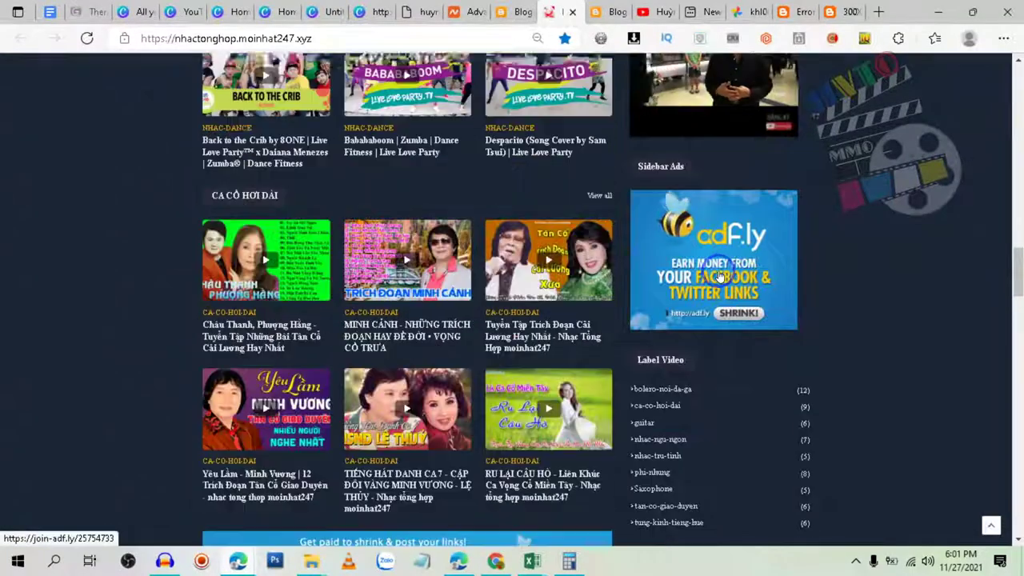
pyautogui.scroll(3, 821, 268)
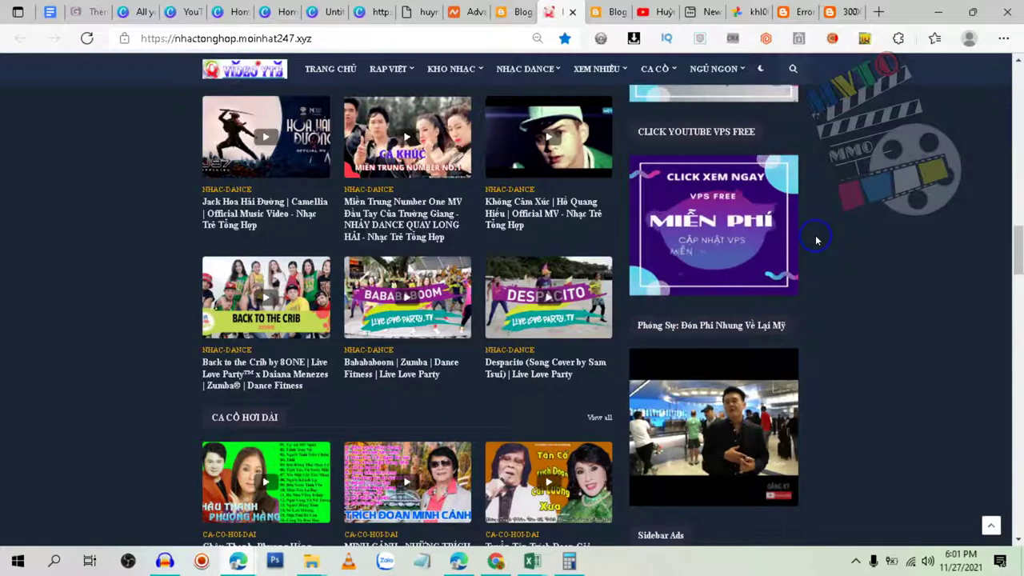
pyautogui.scroll(-10, 856, 253)
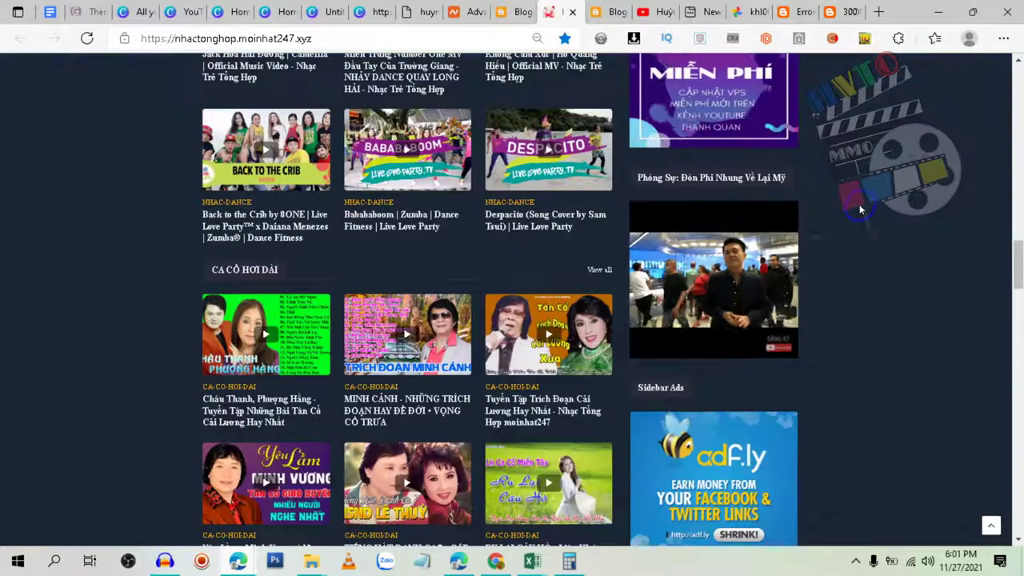
pyautogui.scroll(-6, 833, 217)
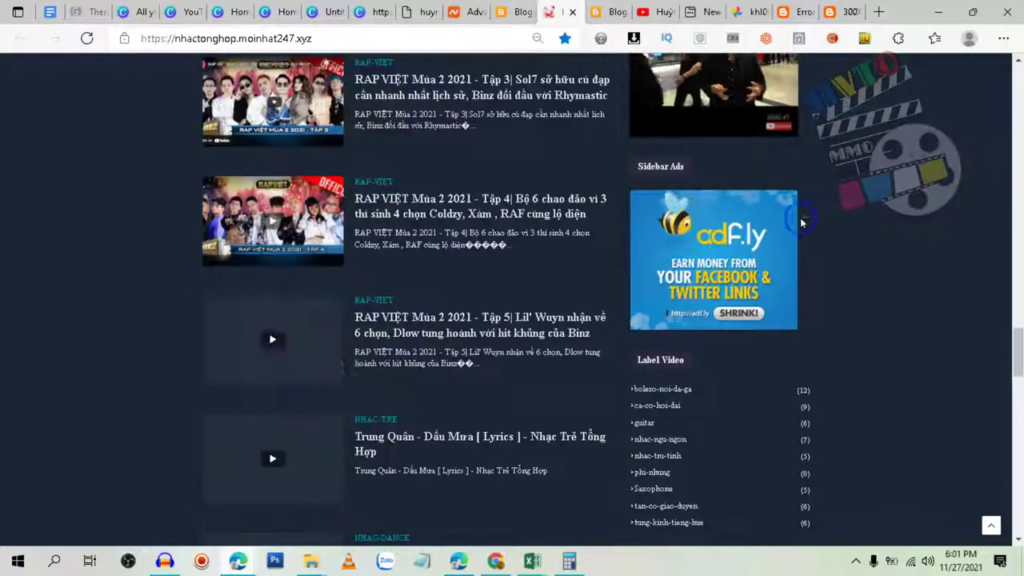
pyautogui.scroll(6, 827, 172)
pyautogui.scroll(10, 825, 167)
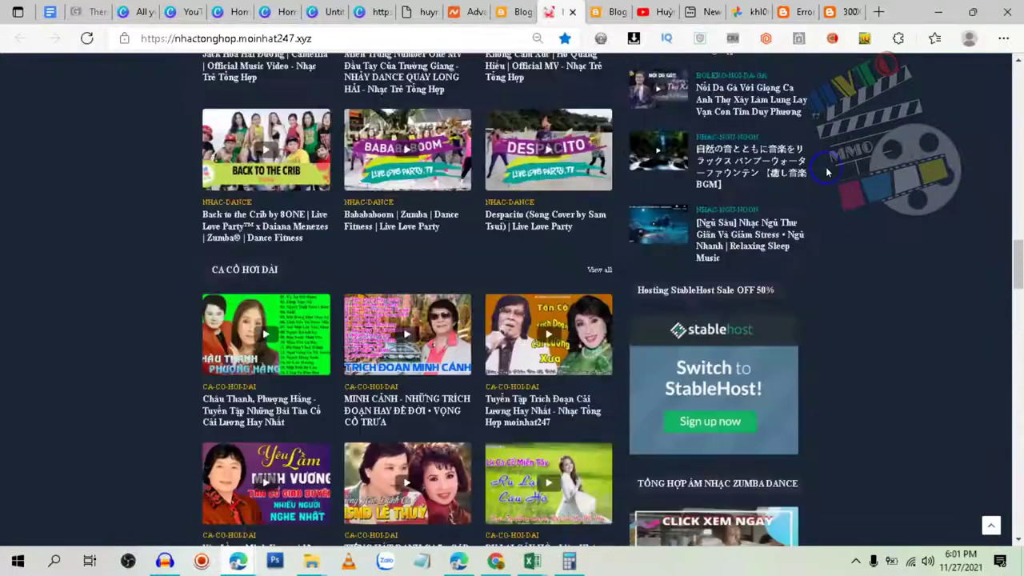
# Step: Examine the Zumba dance, COVID-19 and VPS FREE sidebar ads and the link target of each on the live blog
pyautogui.scroll(-4, 825, 167)
pyautogui.scroll(-6, 728, 311)
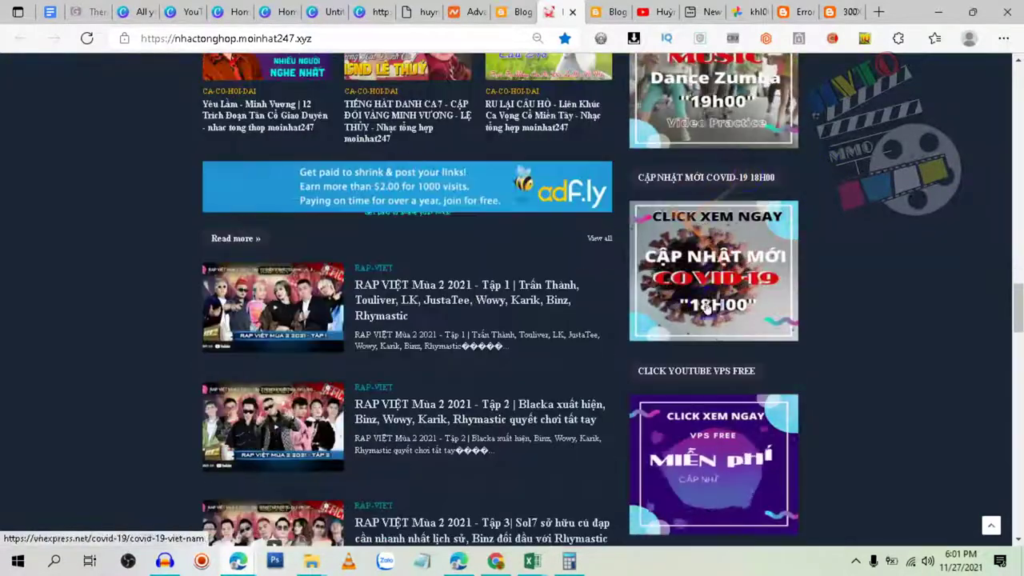
pyautogui.scroll(1, 720, 160)
pyautogui.scroll(-3, 708, 240)
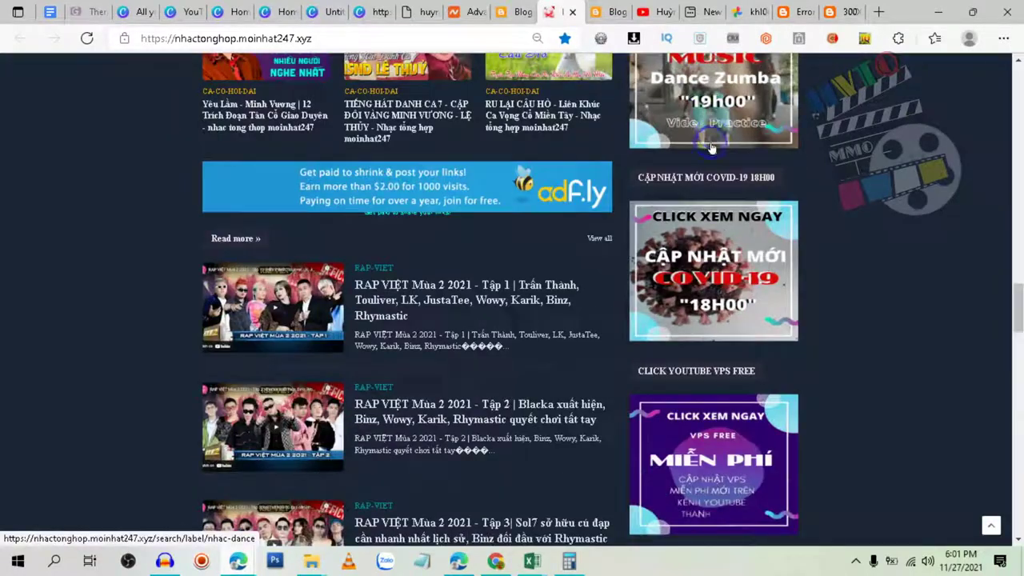
pyautogui.scroll(1, 712, 373)
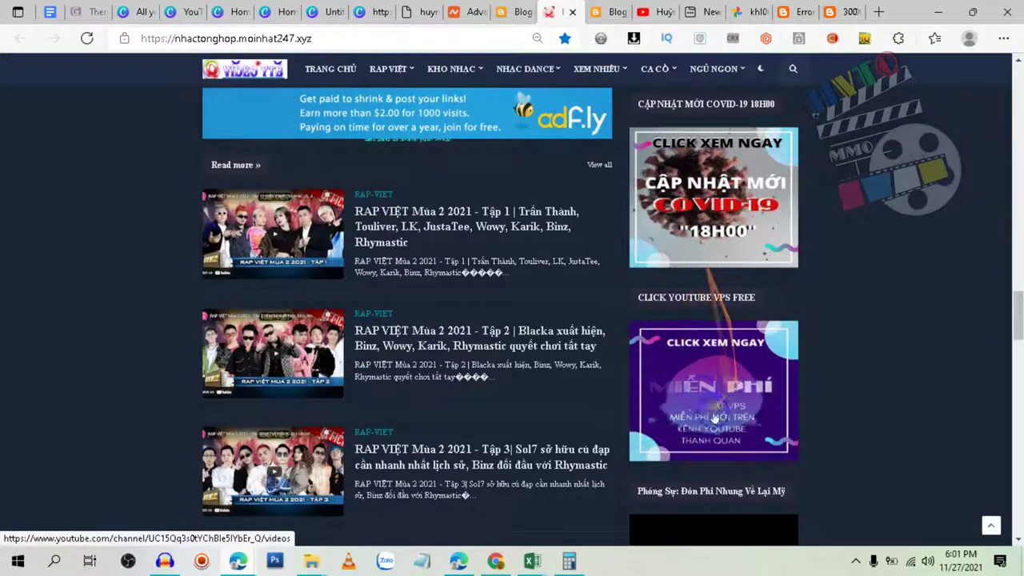
pyautogui.scroll(-1, 710, 352)
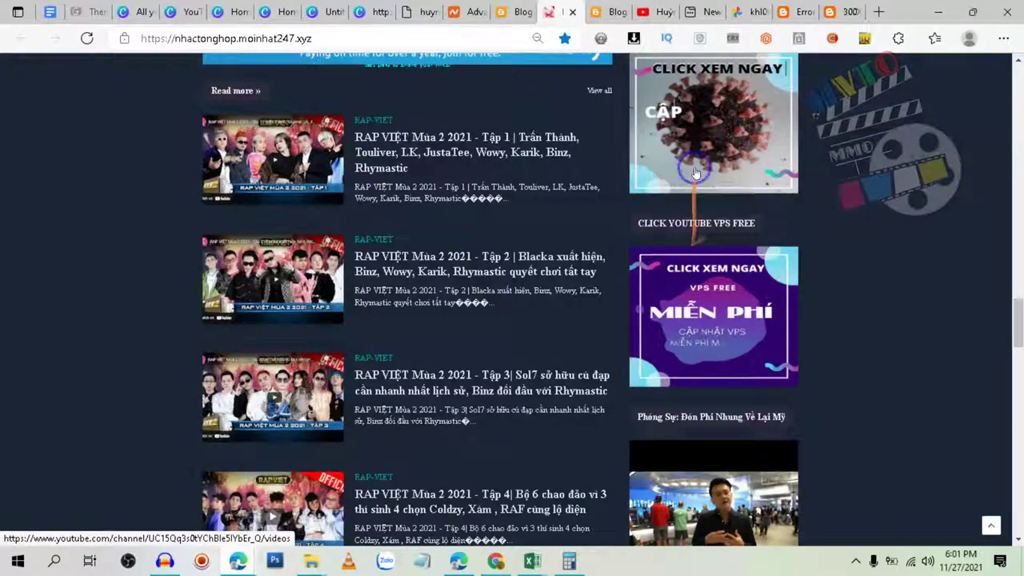
pyautogui.scroll(4, 704, 251)
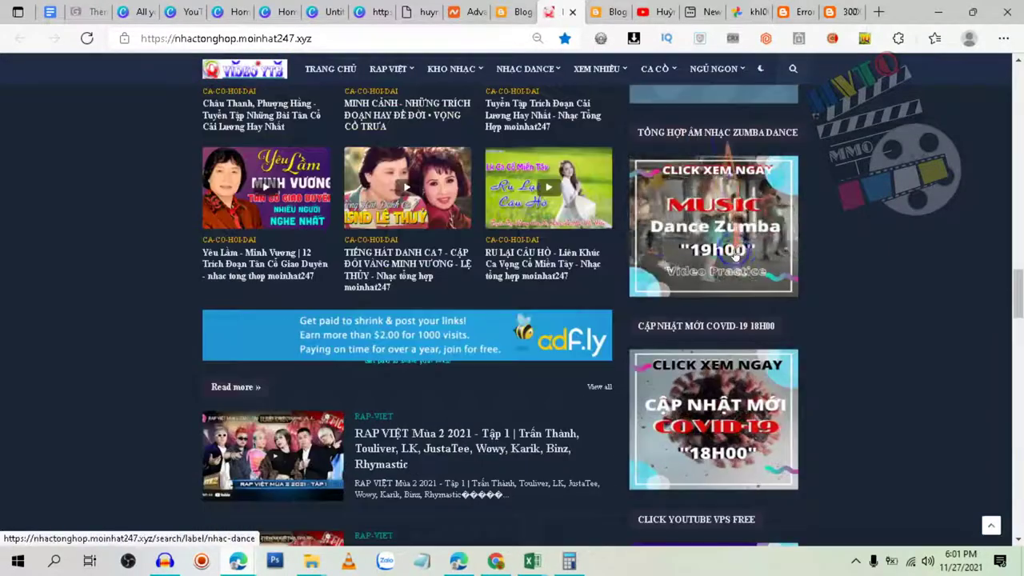
pyautogui.scroll(20, 843, 194)
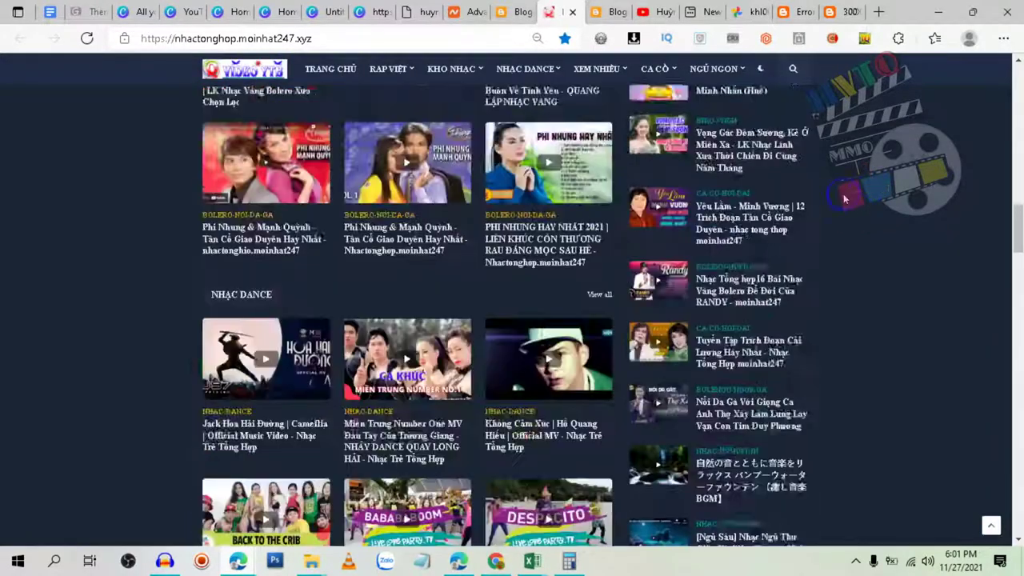